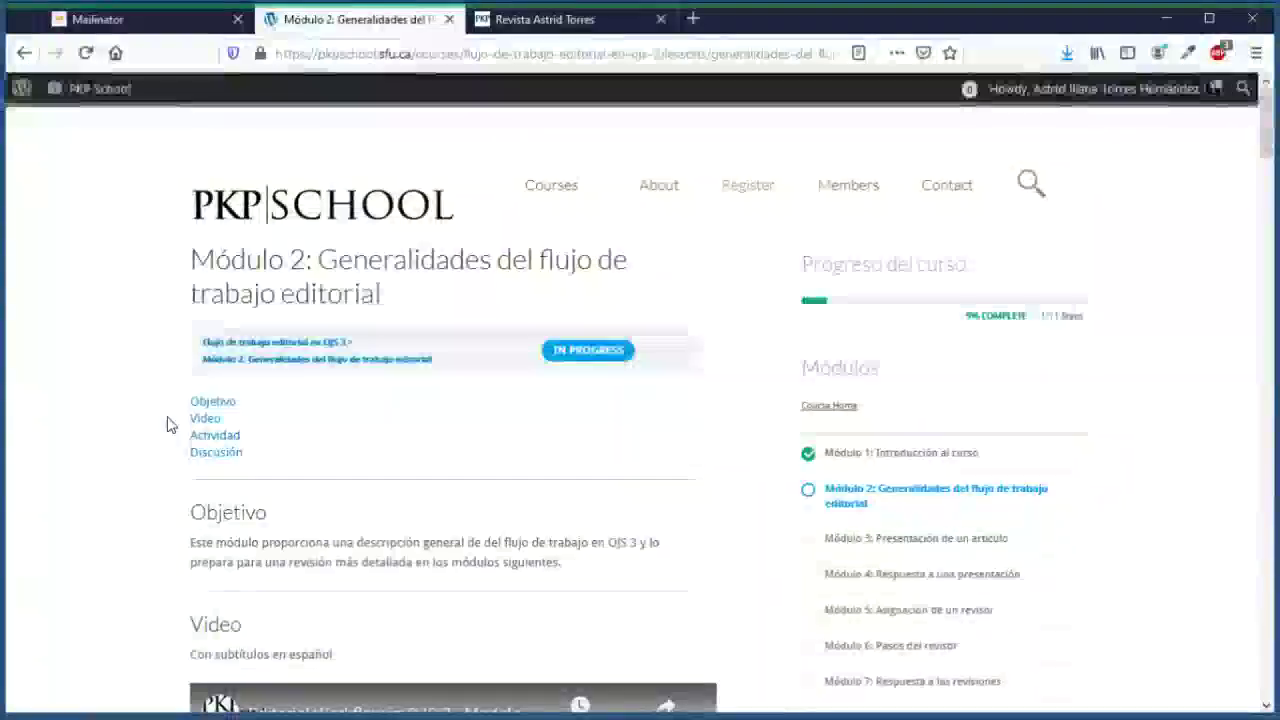
Step: Open the Configuración de una revista en OJS 3 course and scroll through its contents
mouse_move(597, 193)
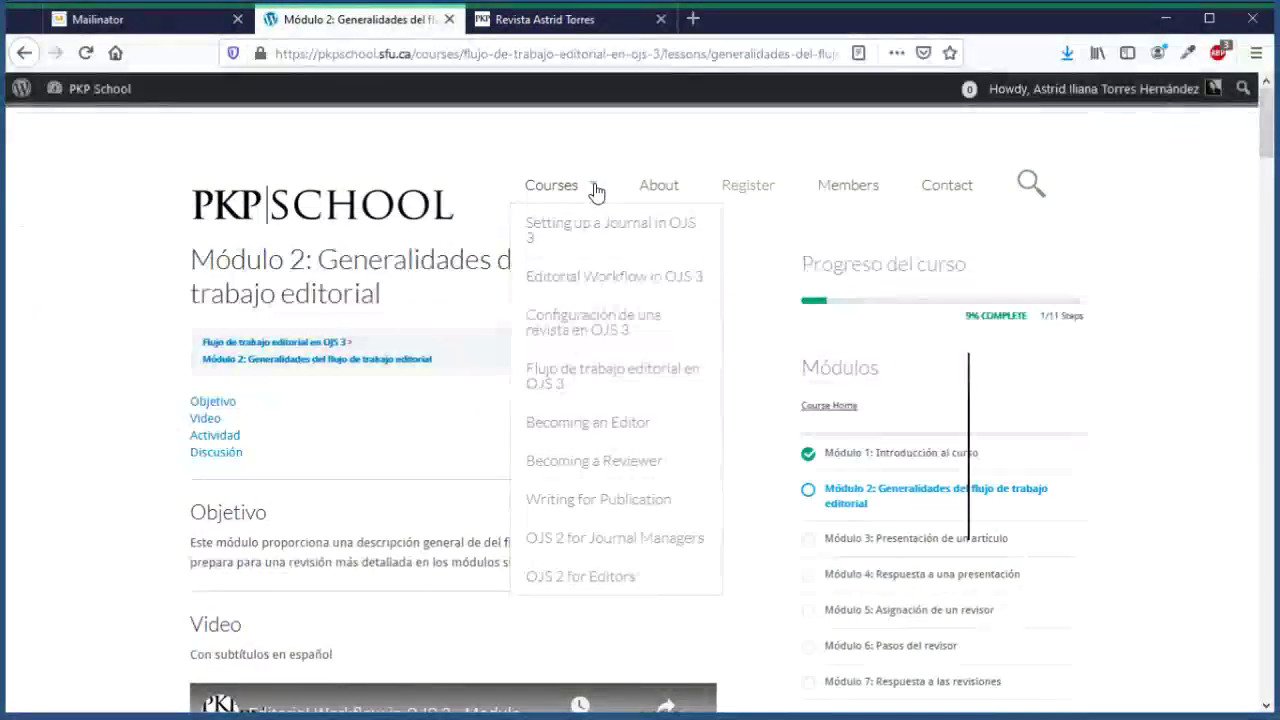
click(588, 330)
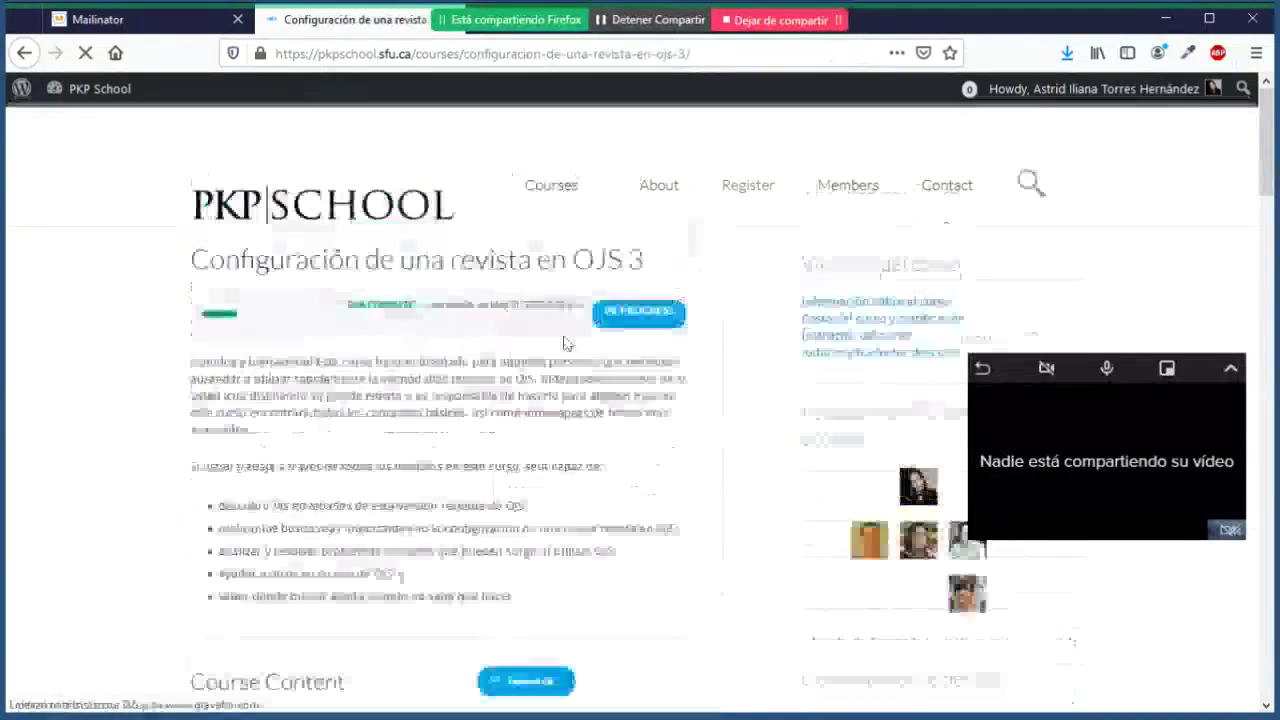
scroll(388, 460, down, 1)
scroll(388, 460, down, 5)
scroll(390, 455, up, 2)
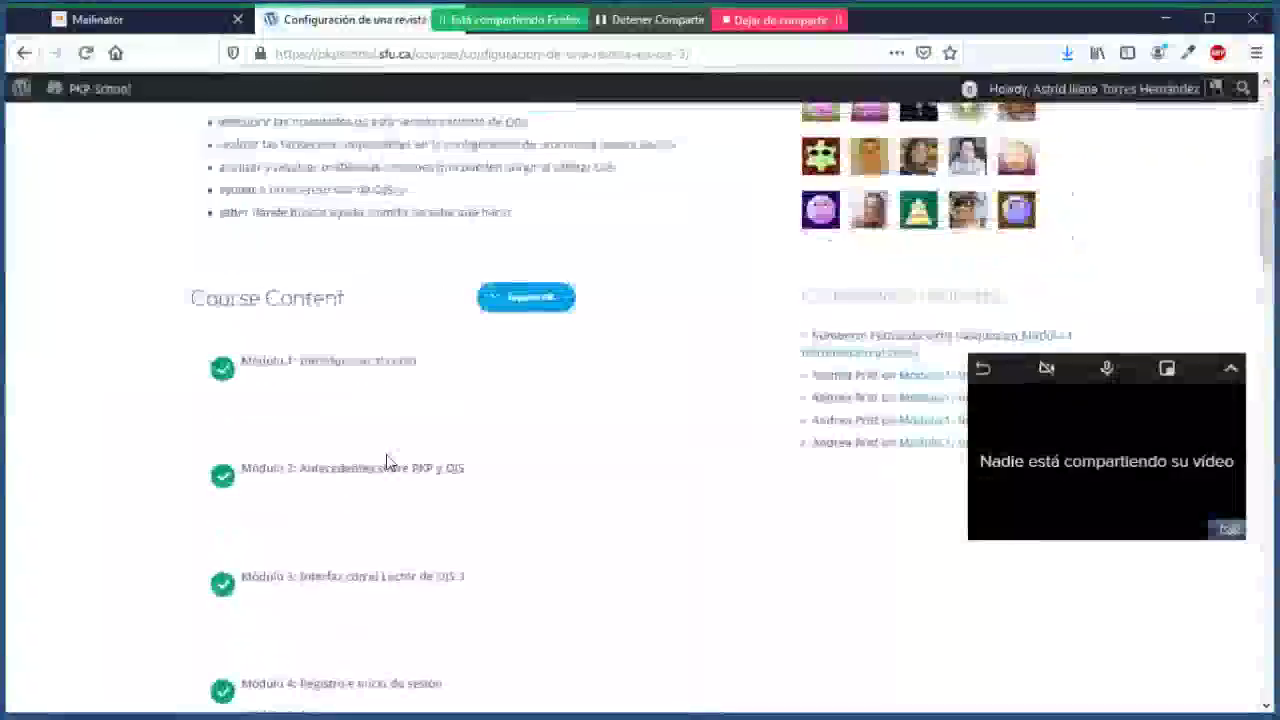
scroll(392, 585, down, 2)
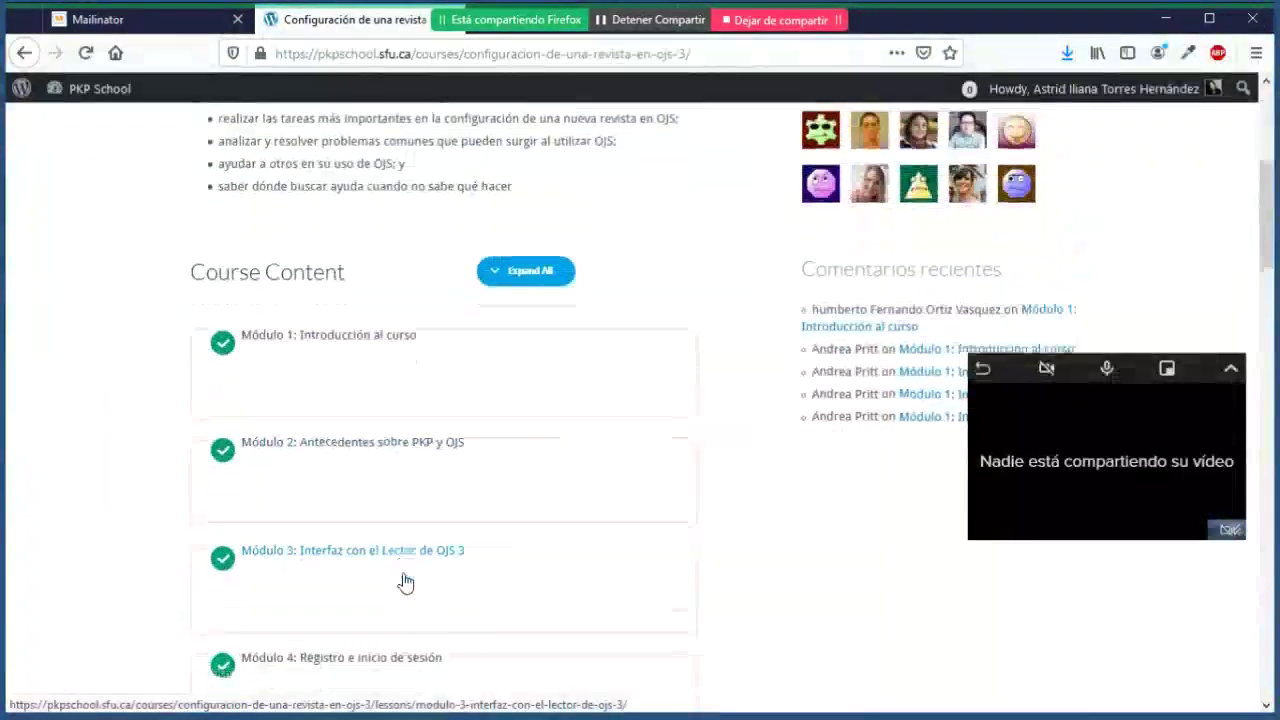
Step: Open and read through the Módulo 4: Registro e inicio de sesión lesson
click(418, 596)
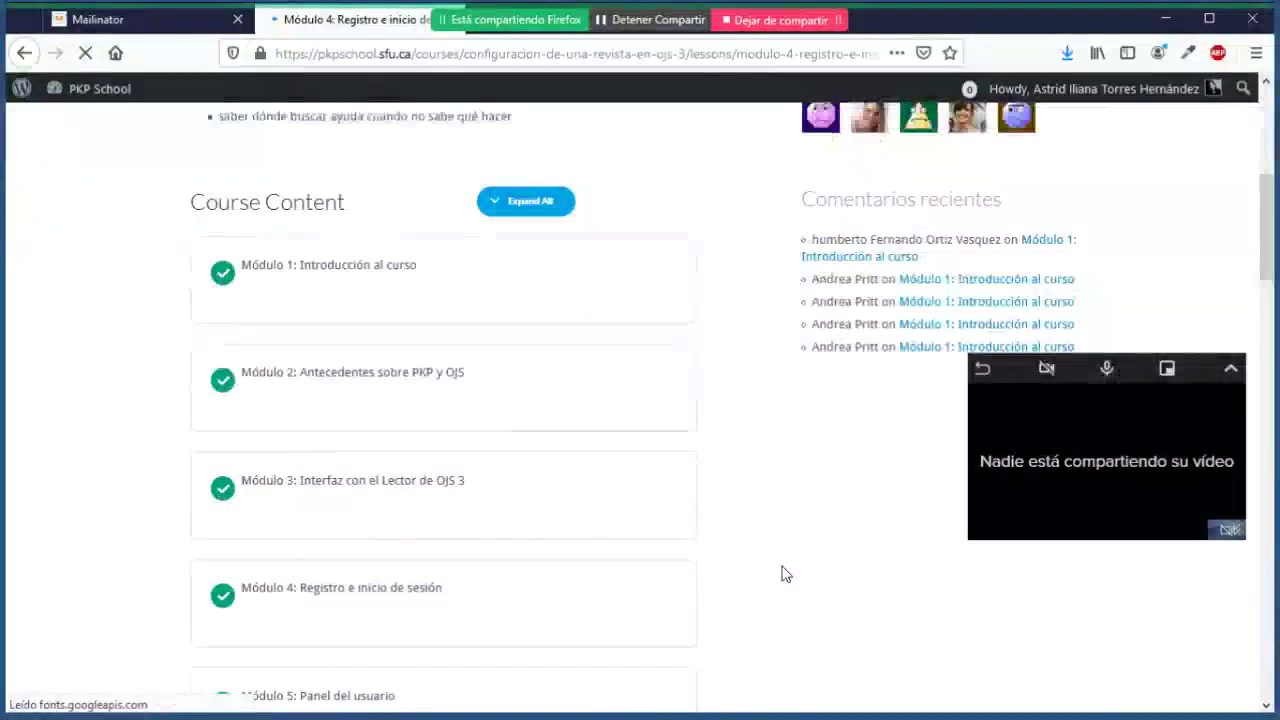
scroll(783, 573, down, 5)
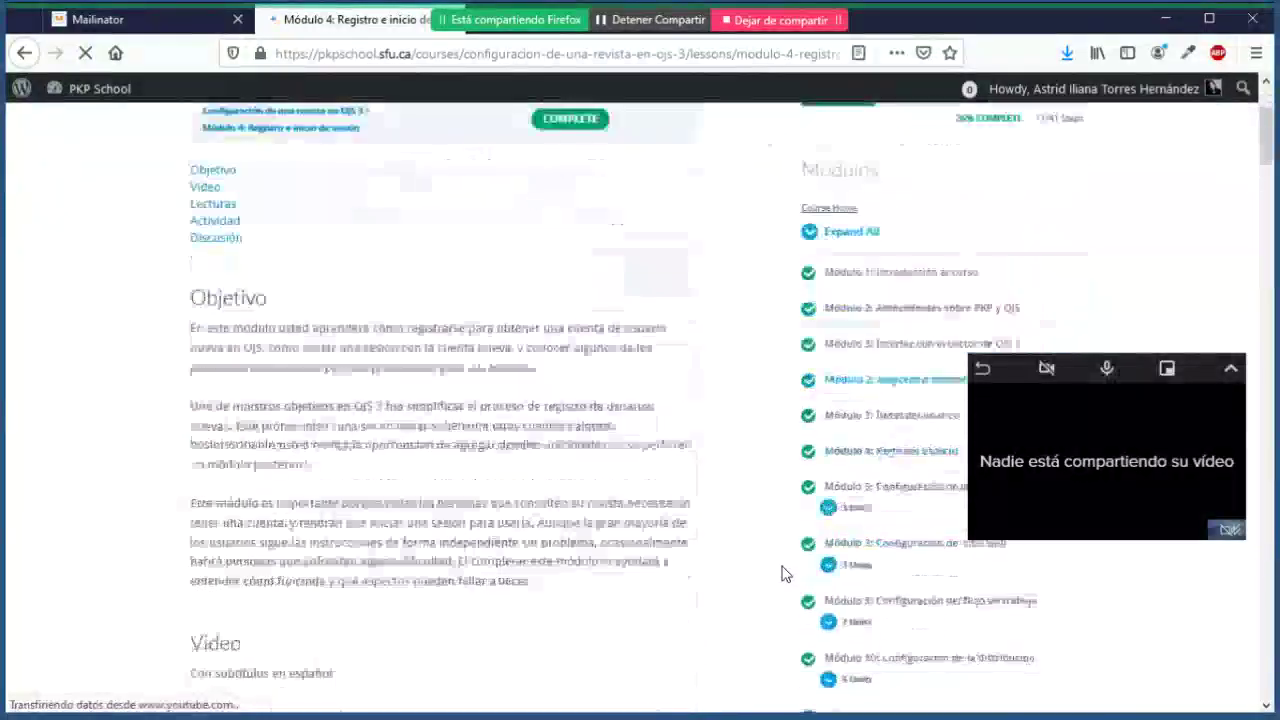
scroll(686, 371, down, 8)
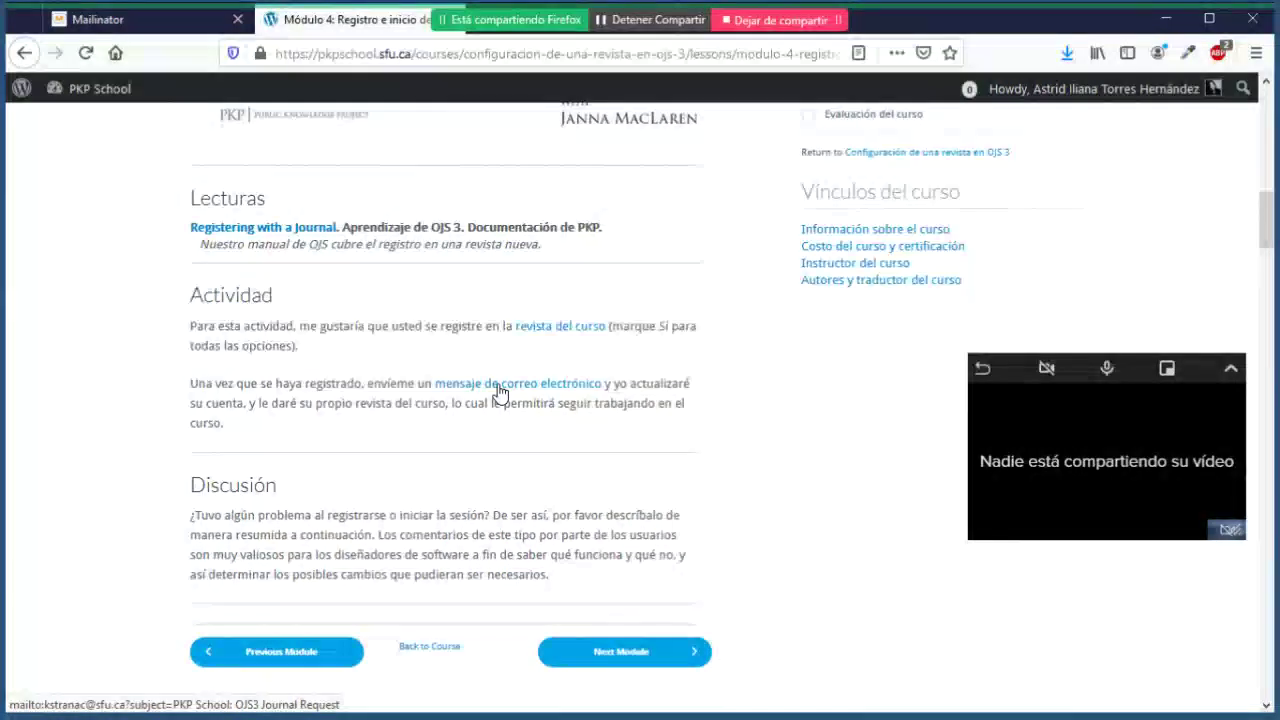
scroll(500, 390, up, 10)
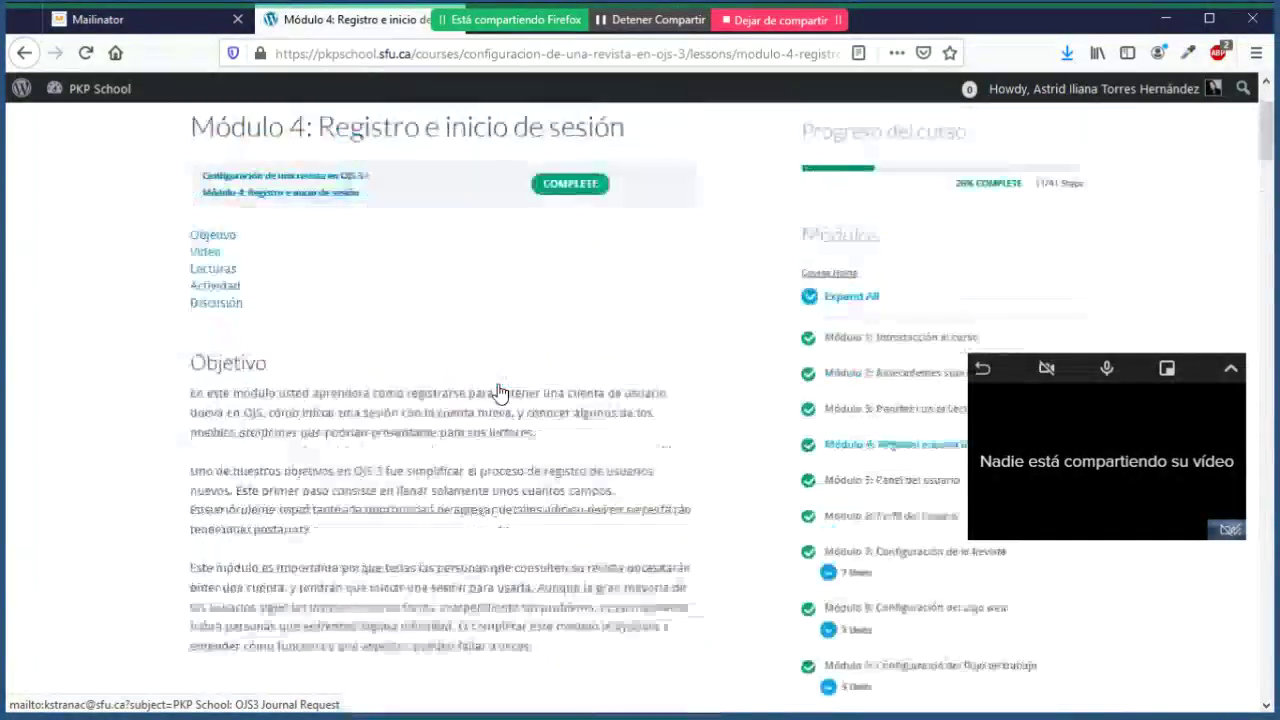
scroll(500, 390, up, 3)
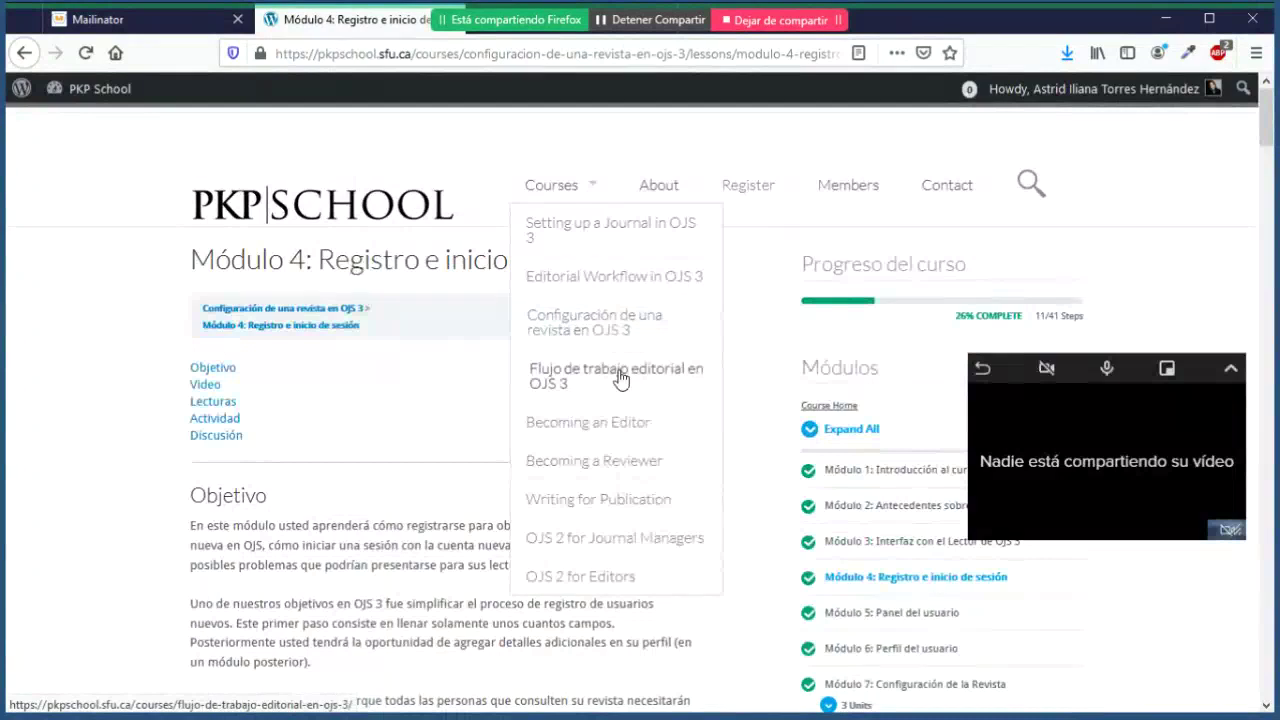
Step: Open the Flujo de trabajo editorial en OJS 3 course and scroll its contents
click(620, 378)
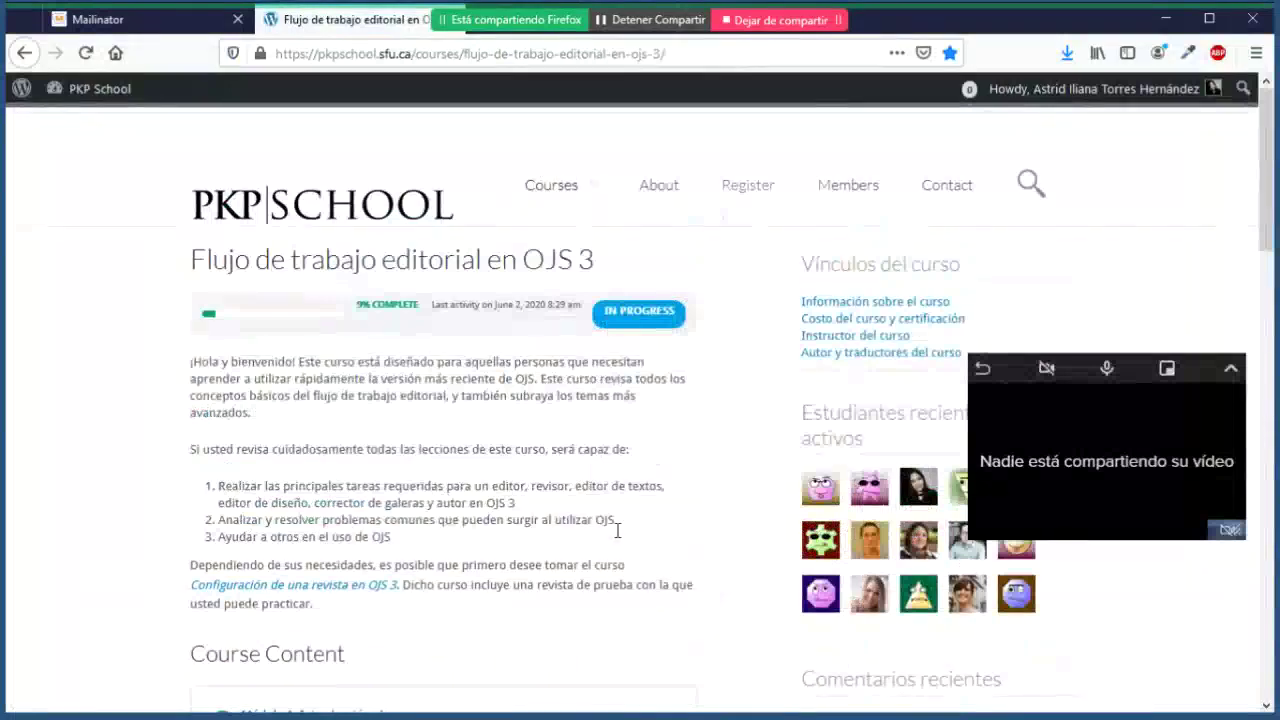
scroll(617, 531, down, 3)
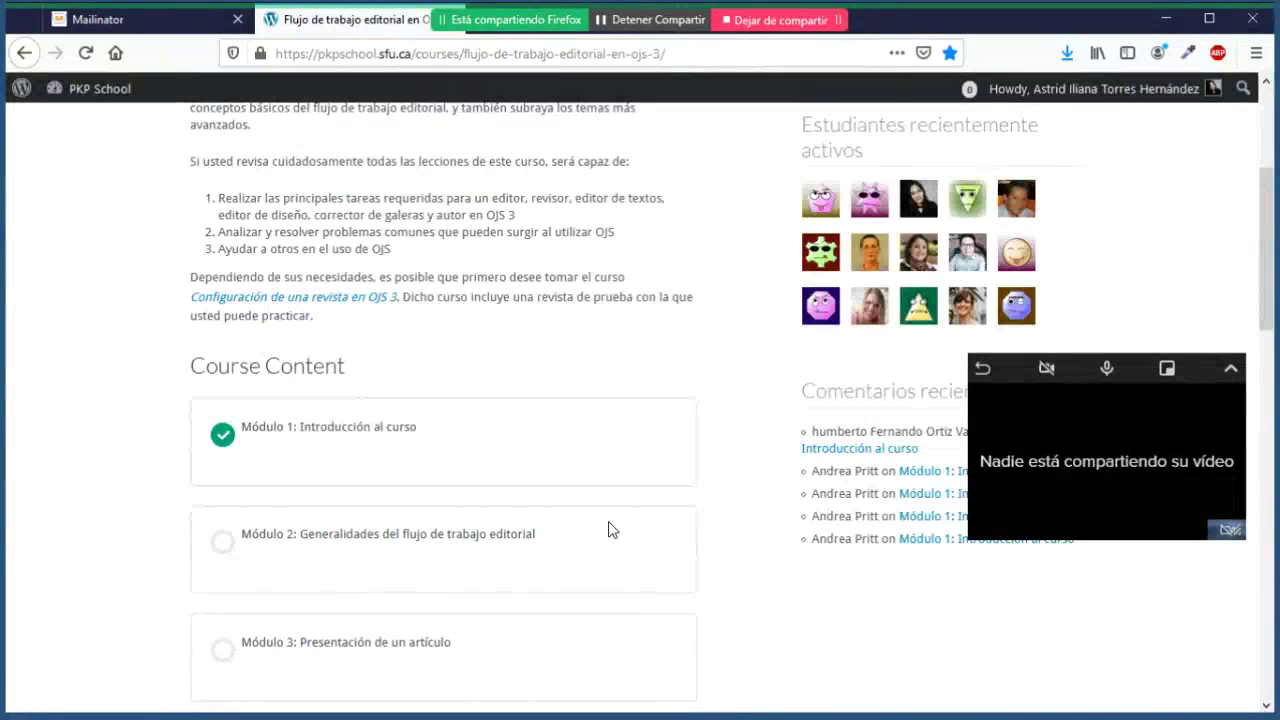
scroll(612, 530, down, 2)
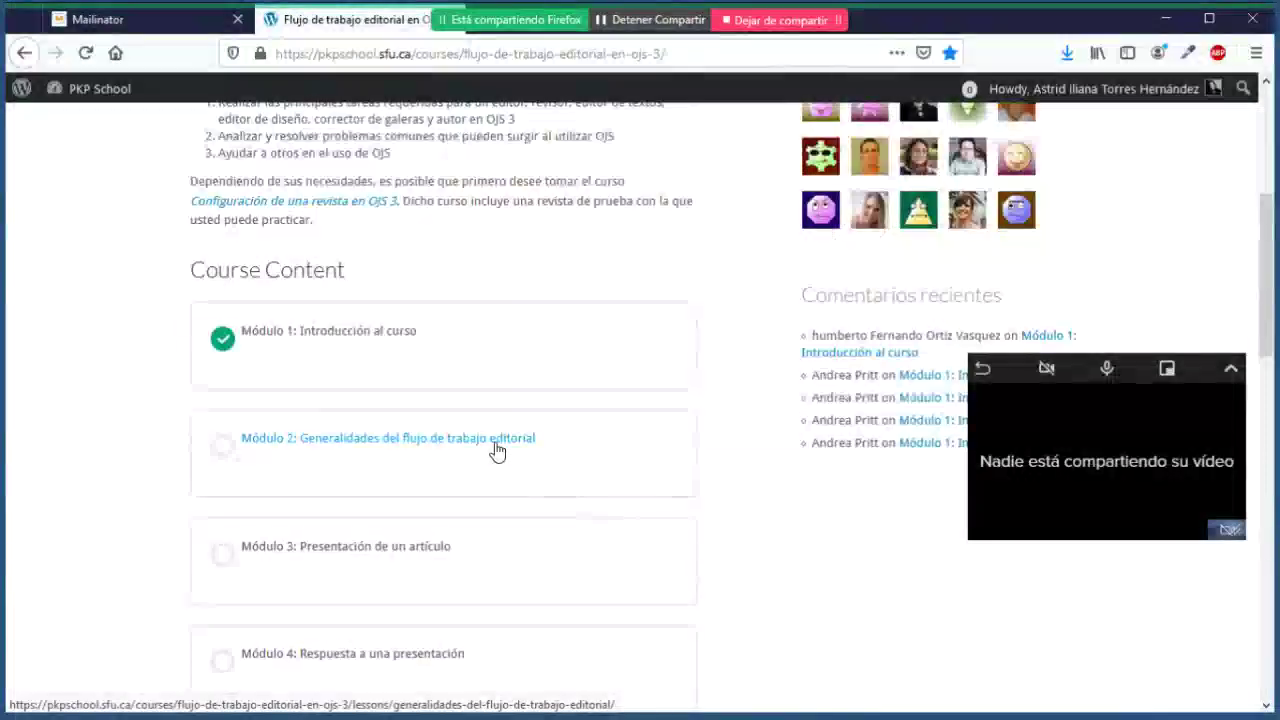
Step: Read the Módulo 2: Generalidades del flujo de trabajo editorial lesson, then go to eScire
click(497, 440)
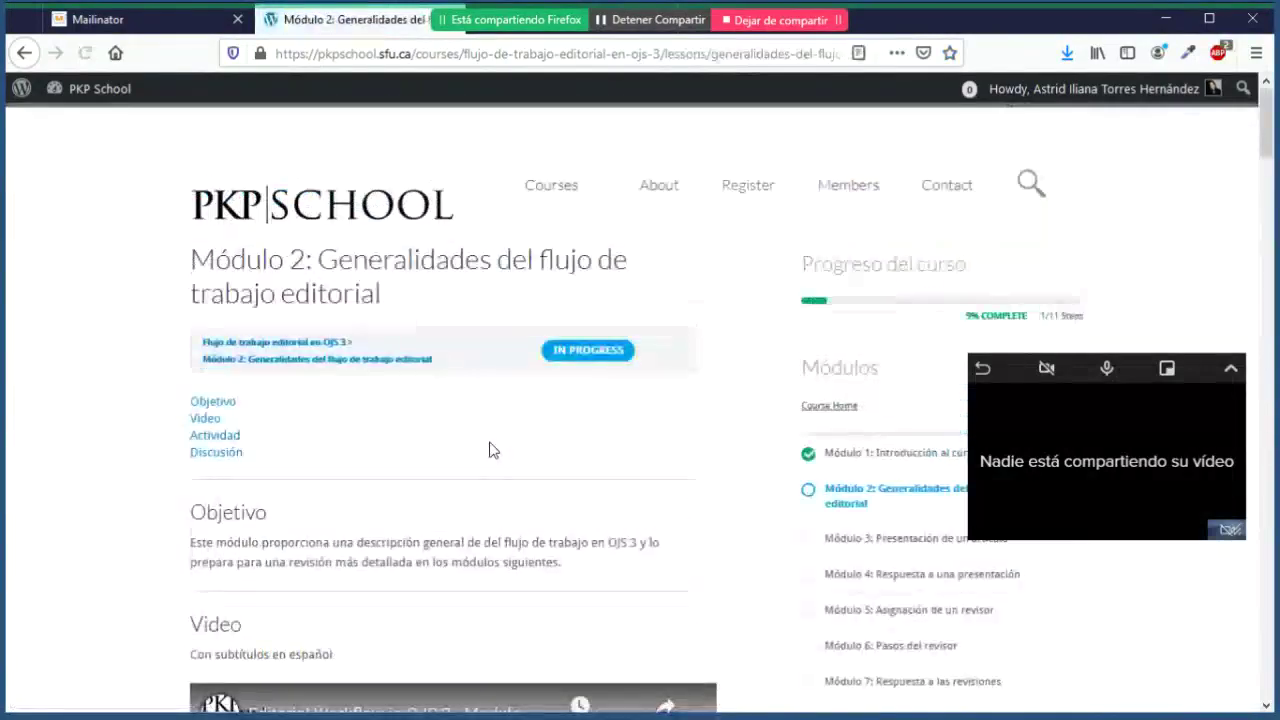
scroll(489, 441, down, 3)
scroll(489, 445, down, 5)
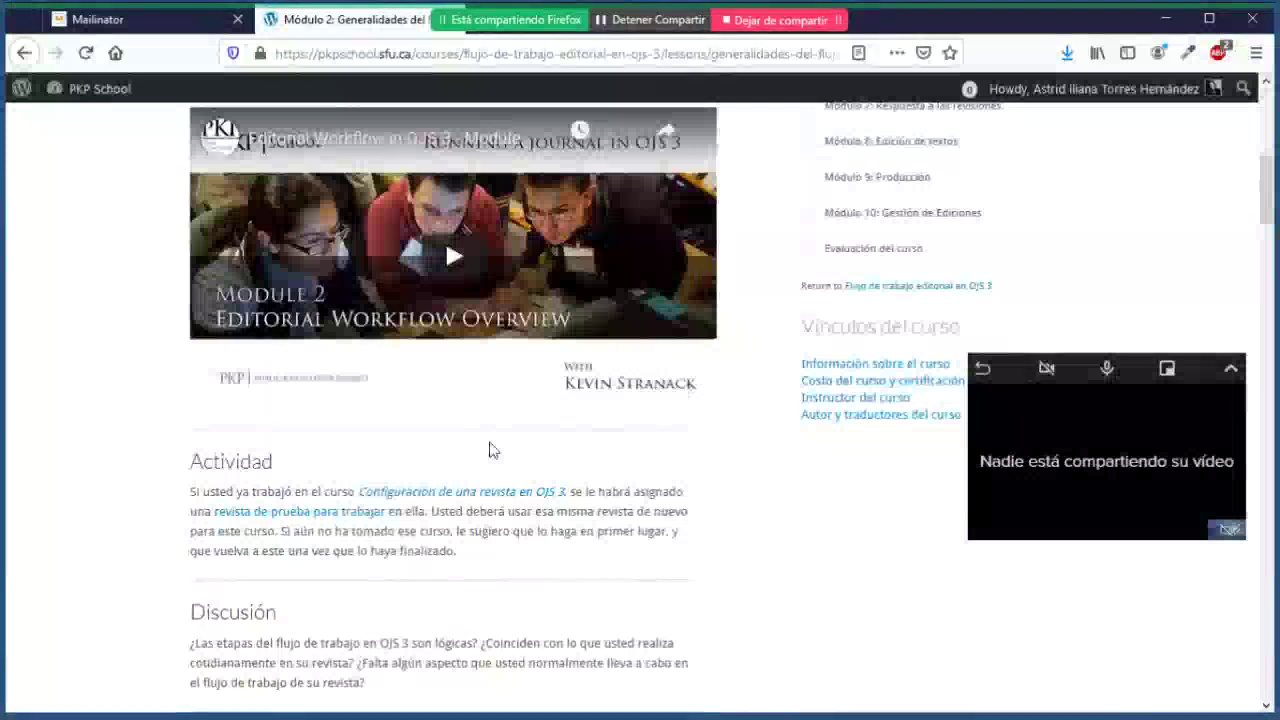
scroll(489, 450, up, 2)
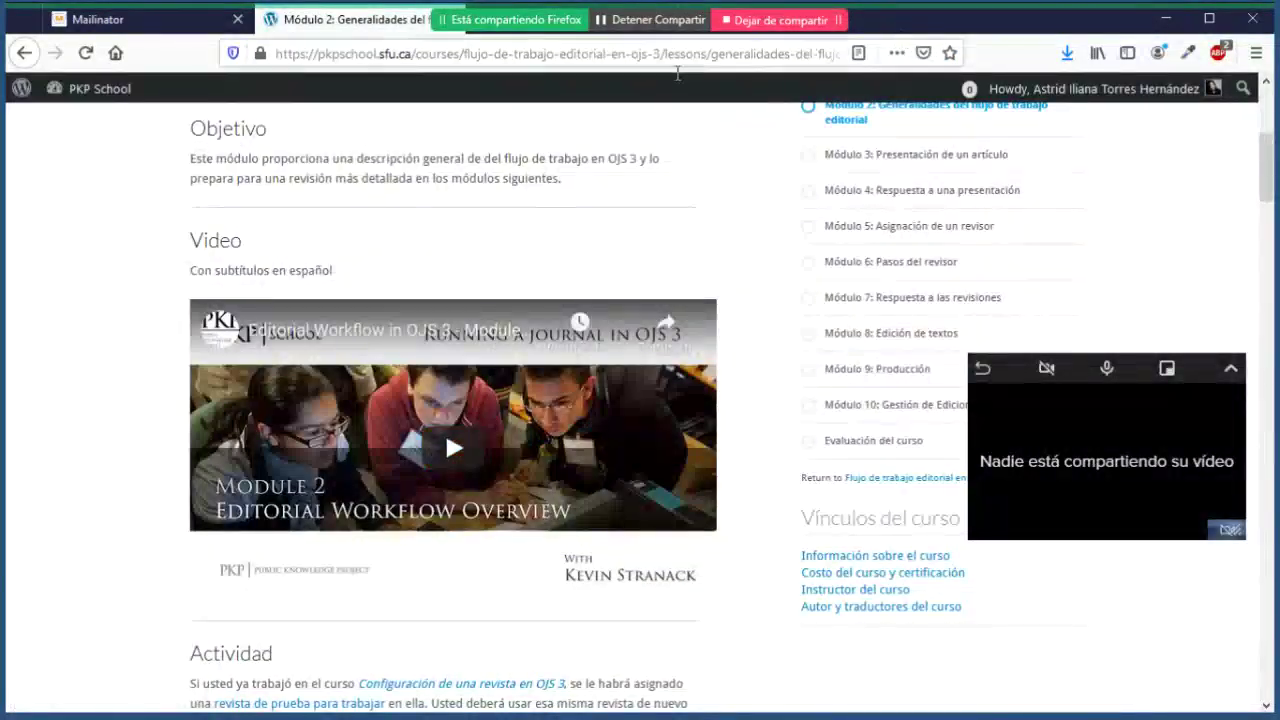
click(492, 34)
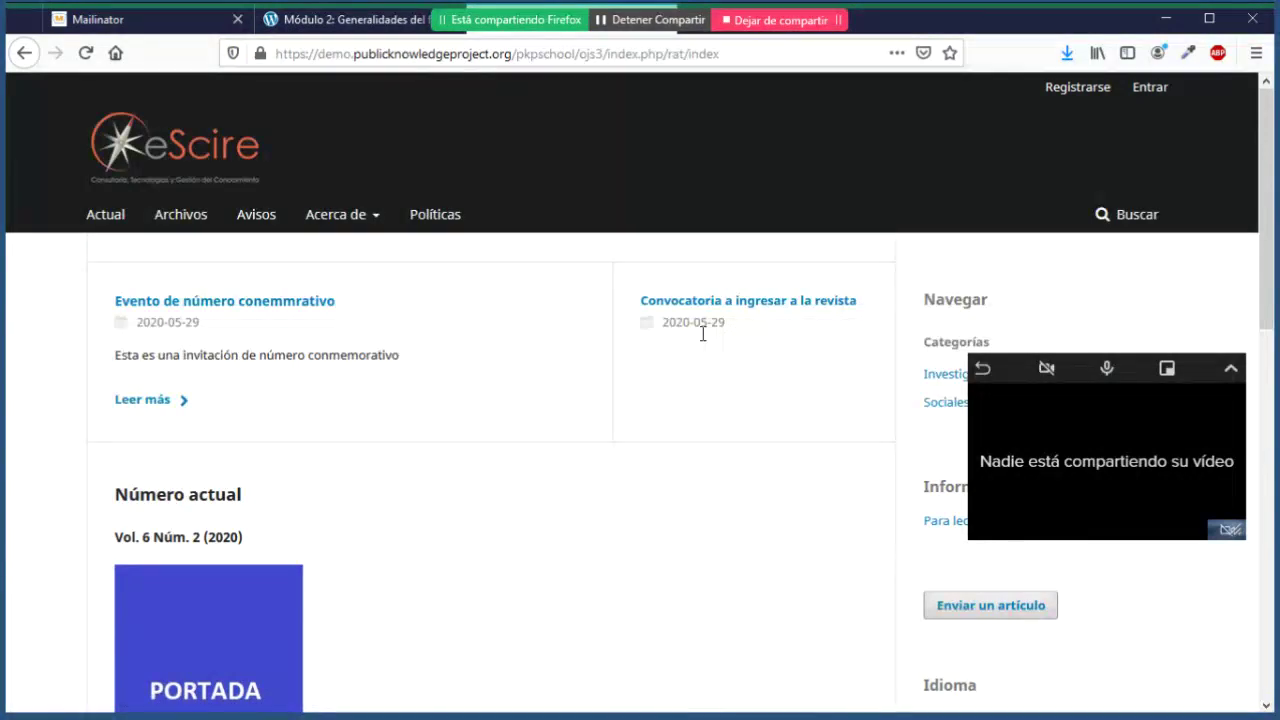
Step: Scroll through eScire's public homepage with its announcements and current issue Vol. 6 Núm. 2
scroll(463, 331, down, 5)
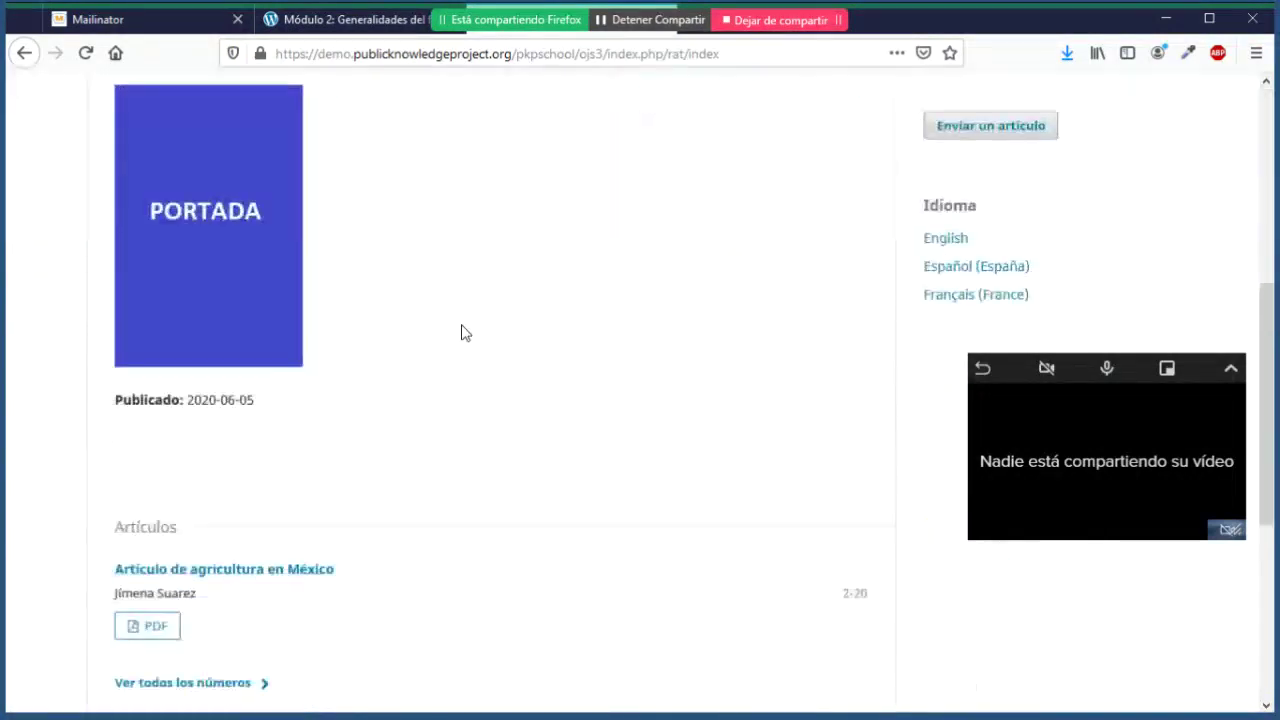
scroll(463, 331, up, 2)
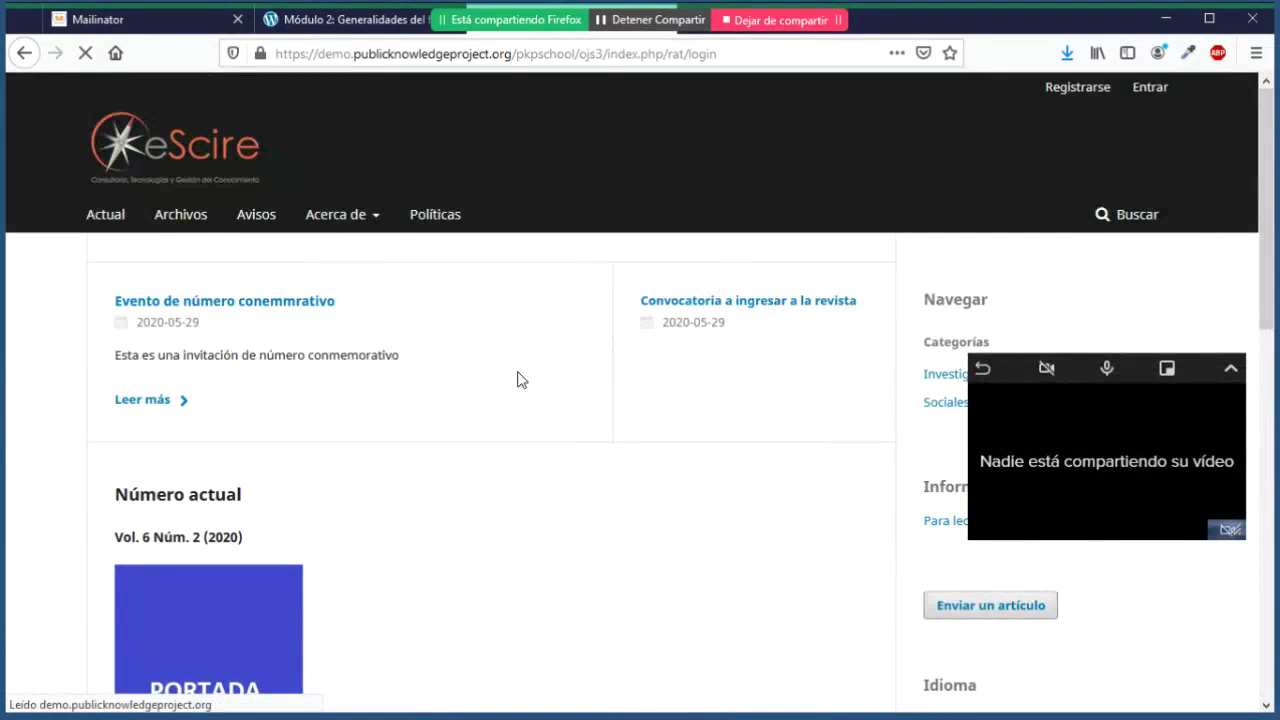
Step: Log in to eScire with the account password, retrying after the first attempt fails
click(166, 440)
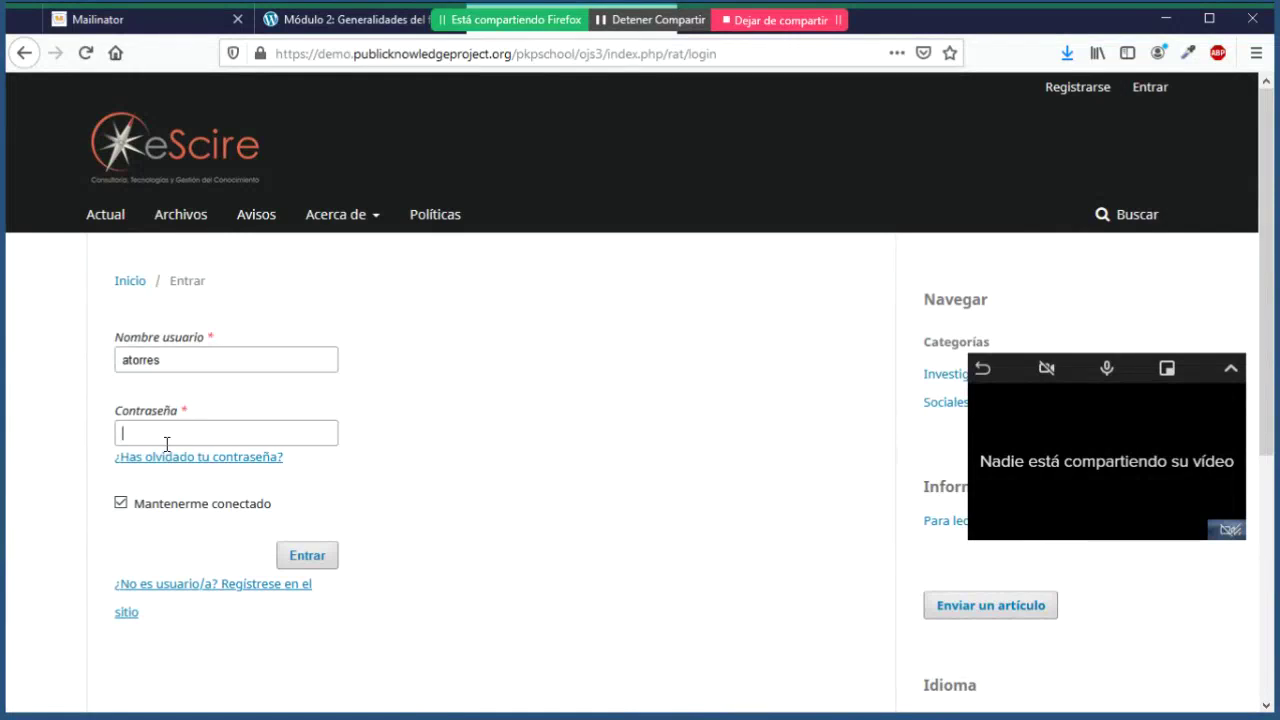
text(******)
key(Return)
click(193, 500)
text(**)
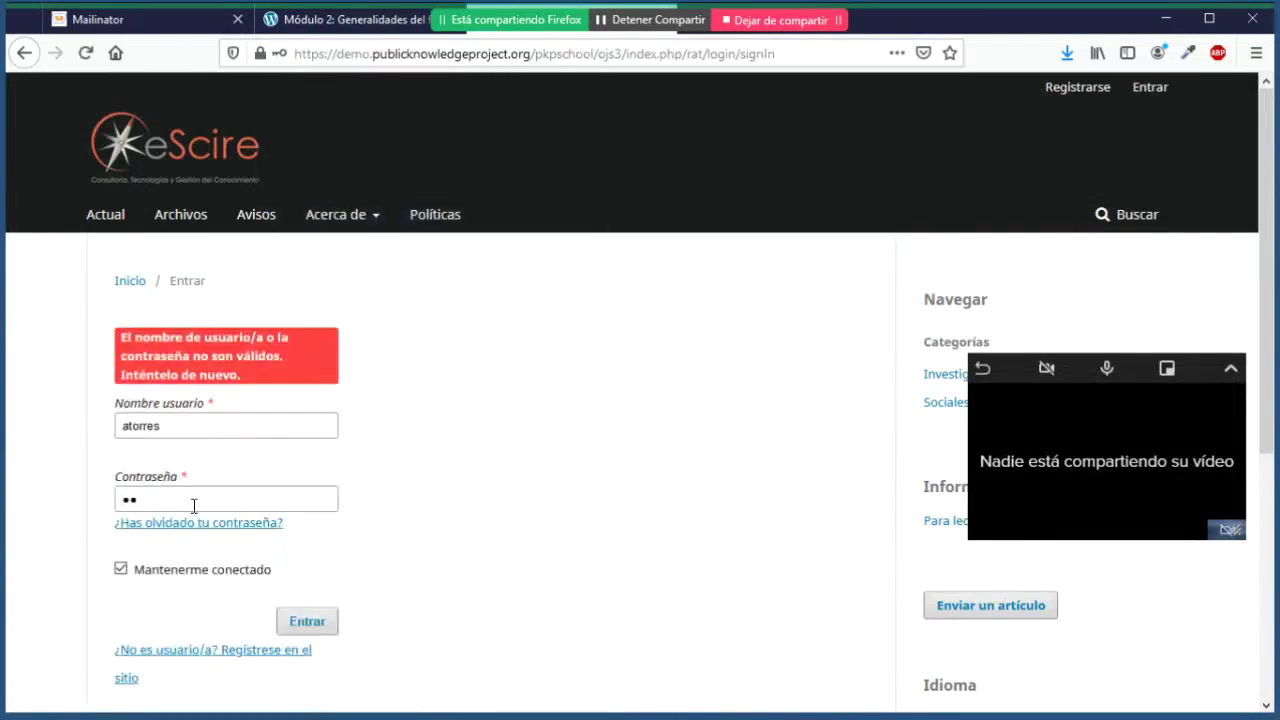
text(*******)
key(Return)
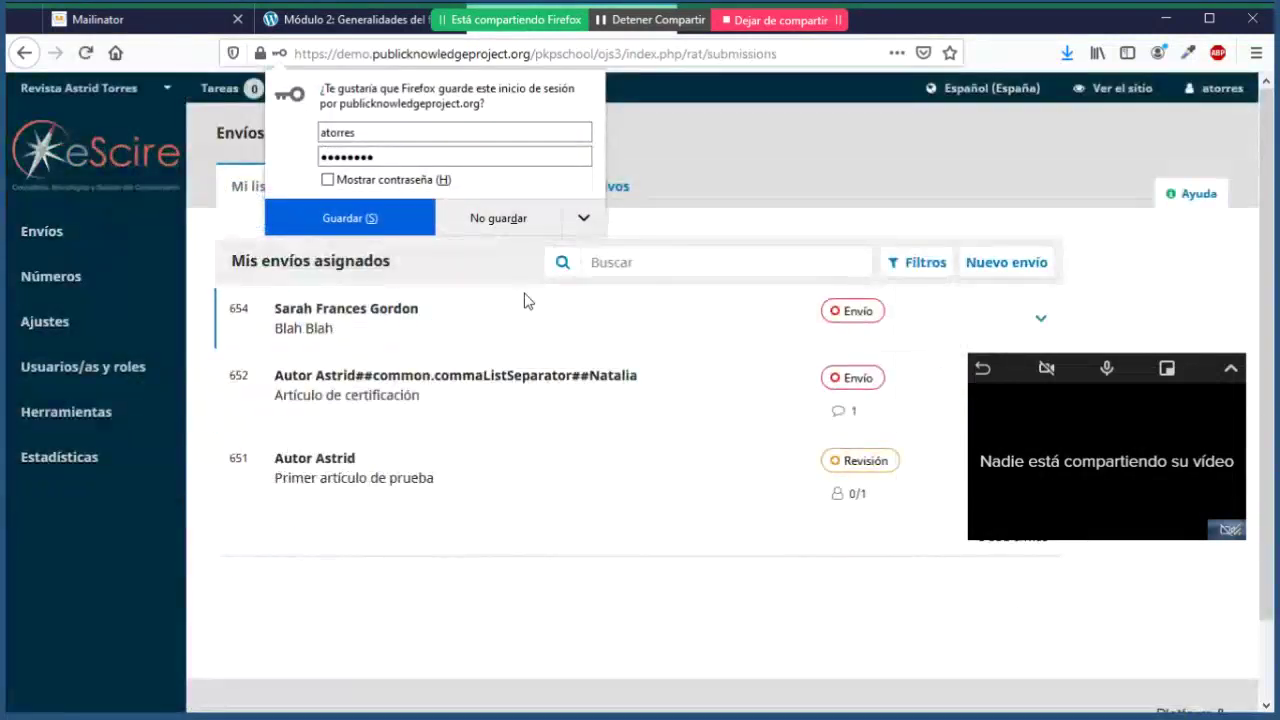
Step: Decline saving the login in the browser and show the empty Envíos sin asignar list
click(528, 218)
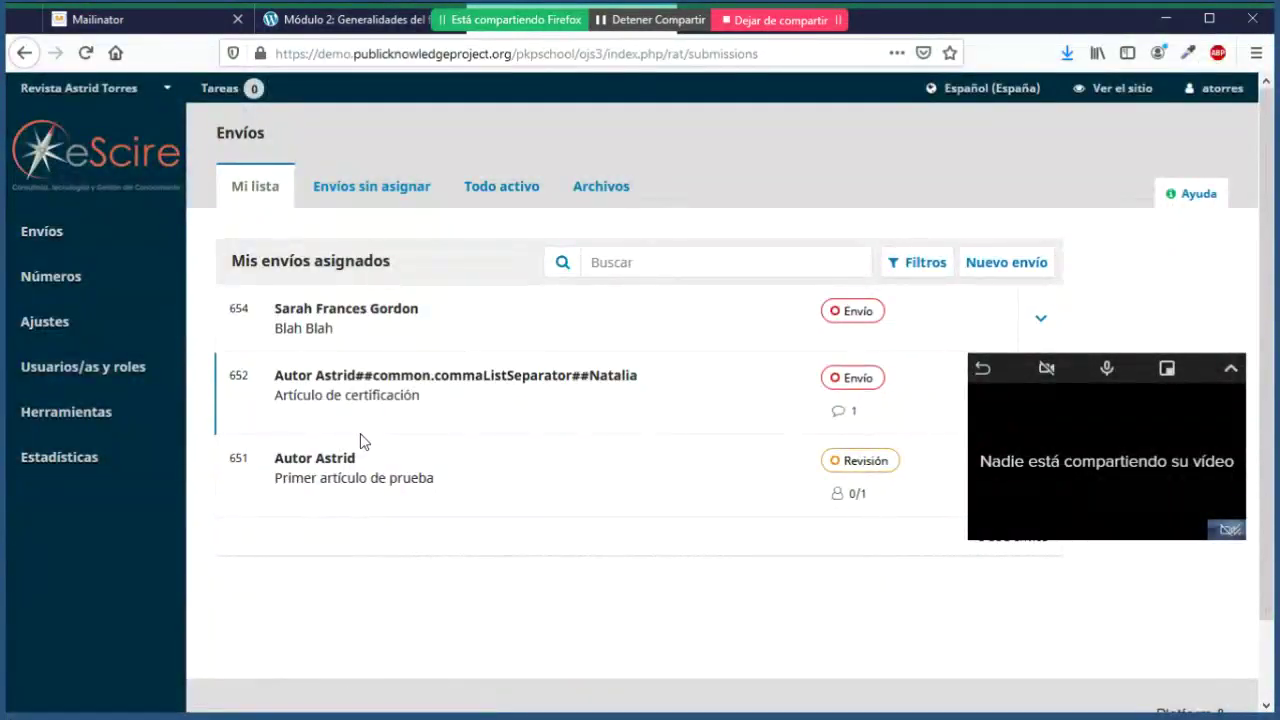
mouse_move(68, 345)
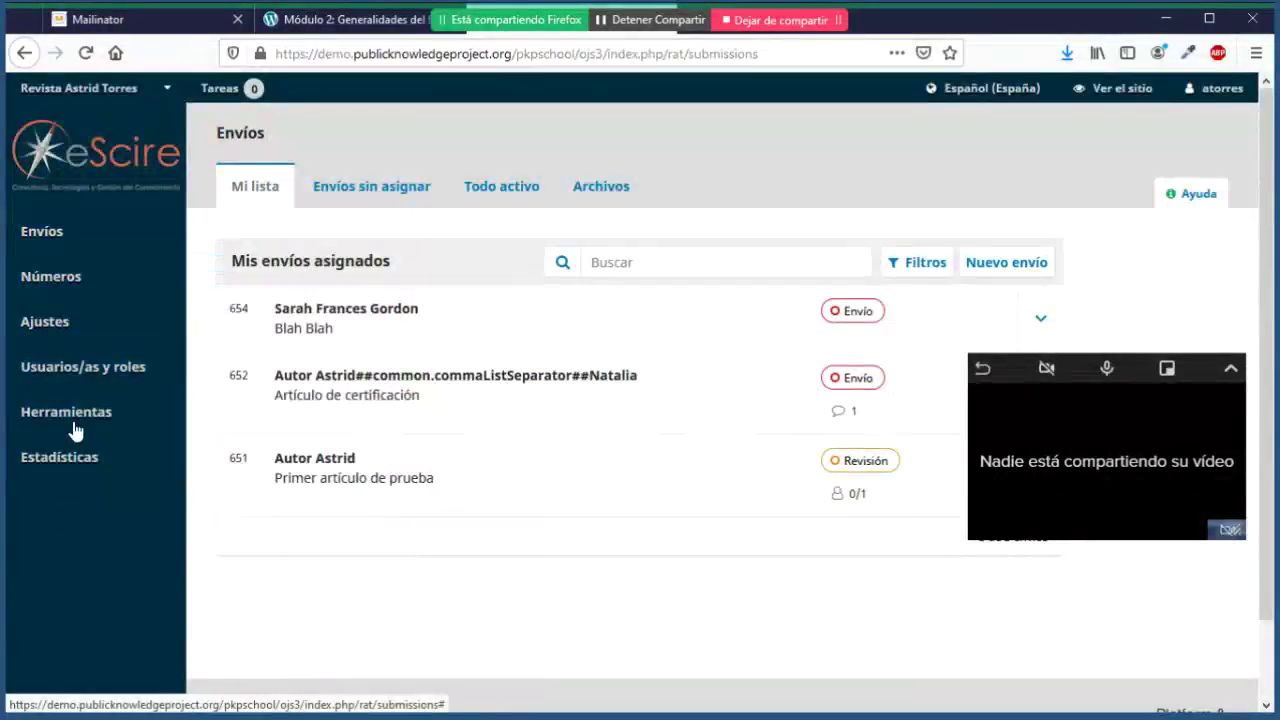
mouse_move(103, 262)
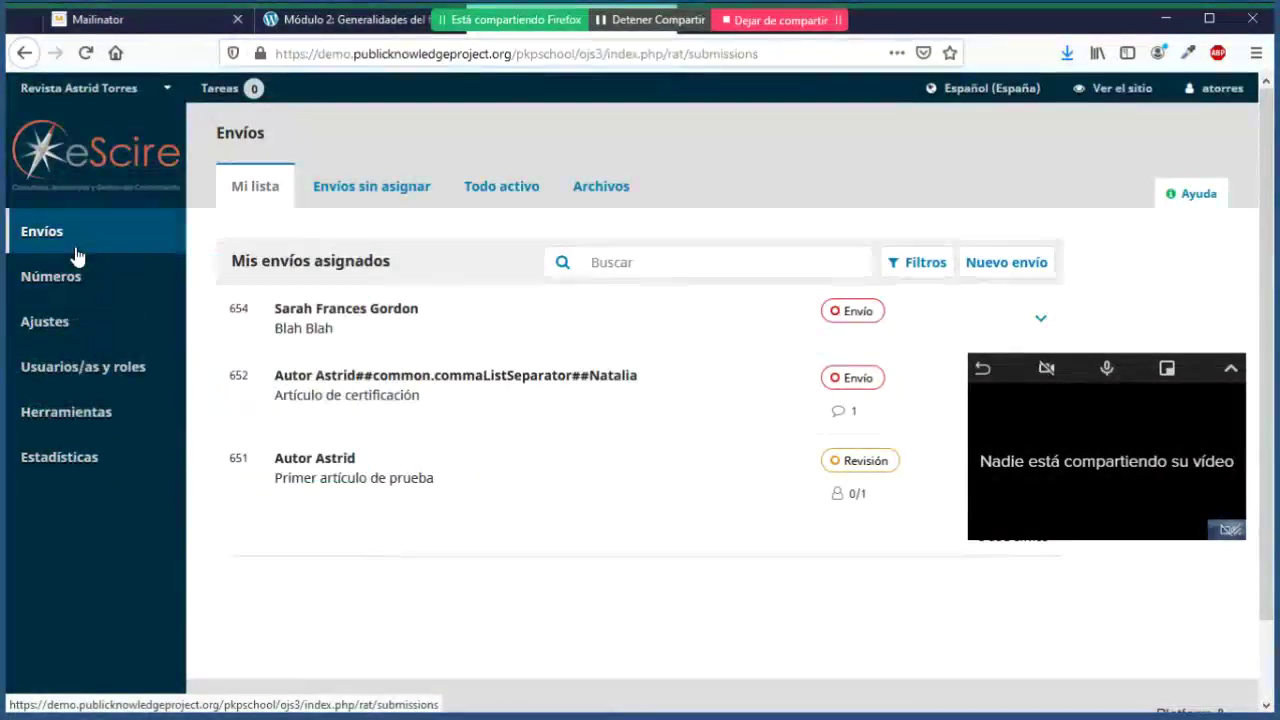
mouse_move(110, 330)
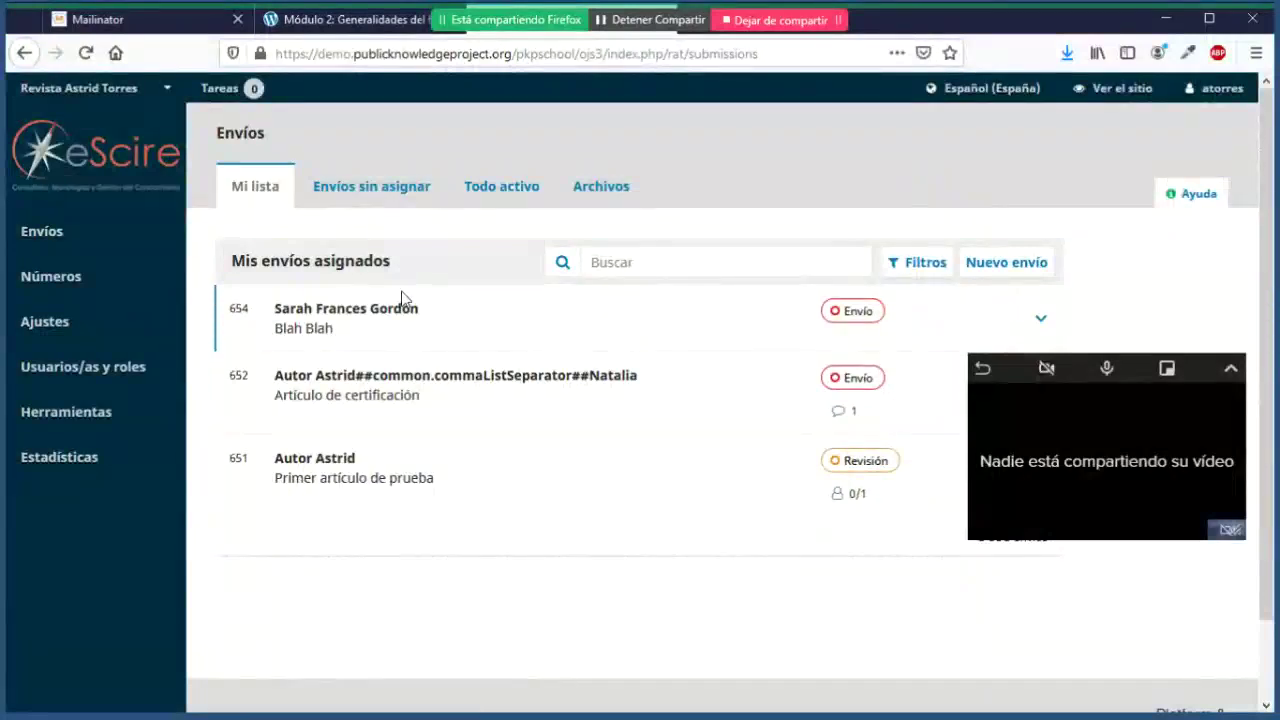
click(371, 186)
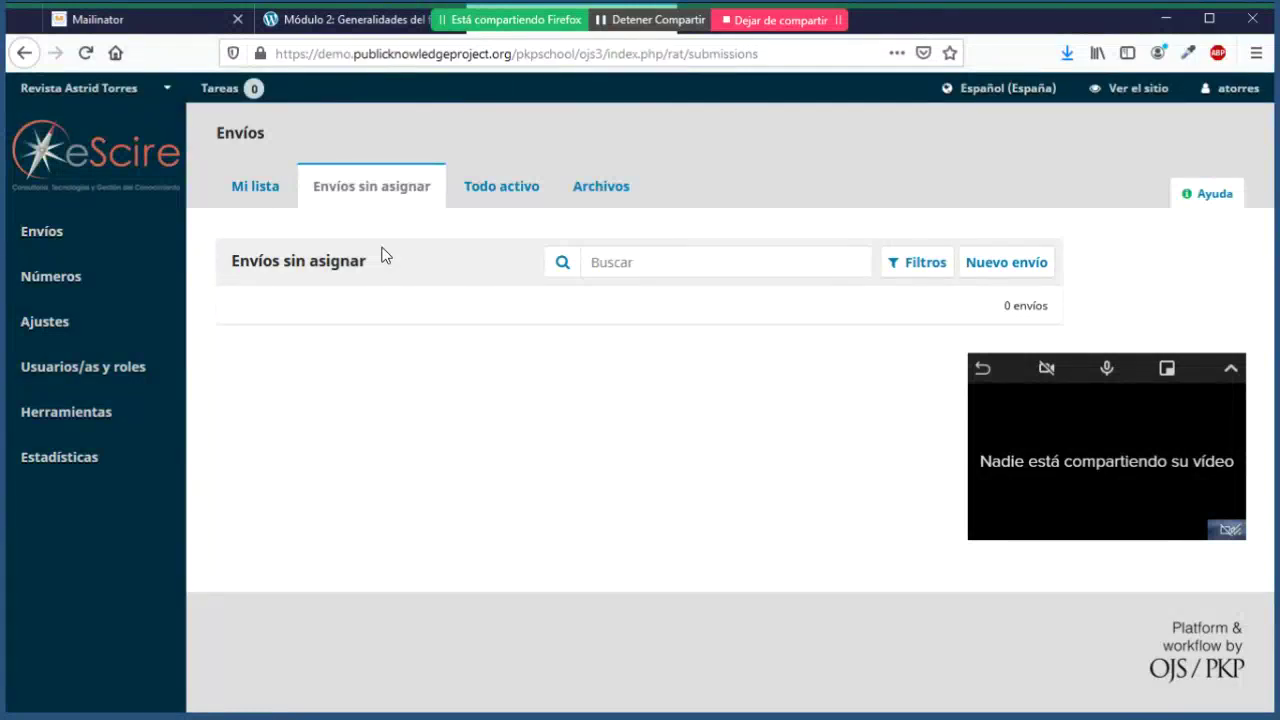
Step: Browse the Todo activo and Archivos submission tabs, then return to Mi lista
click(527, 198)
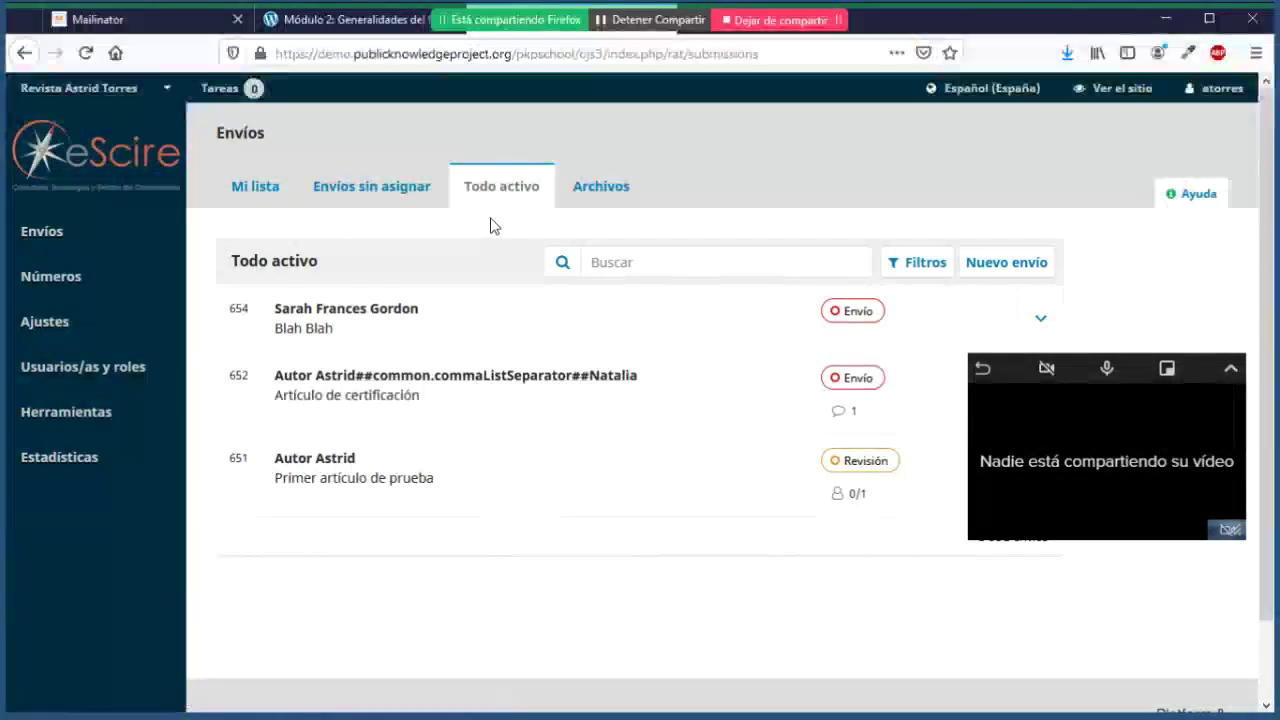
click(595, 190)
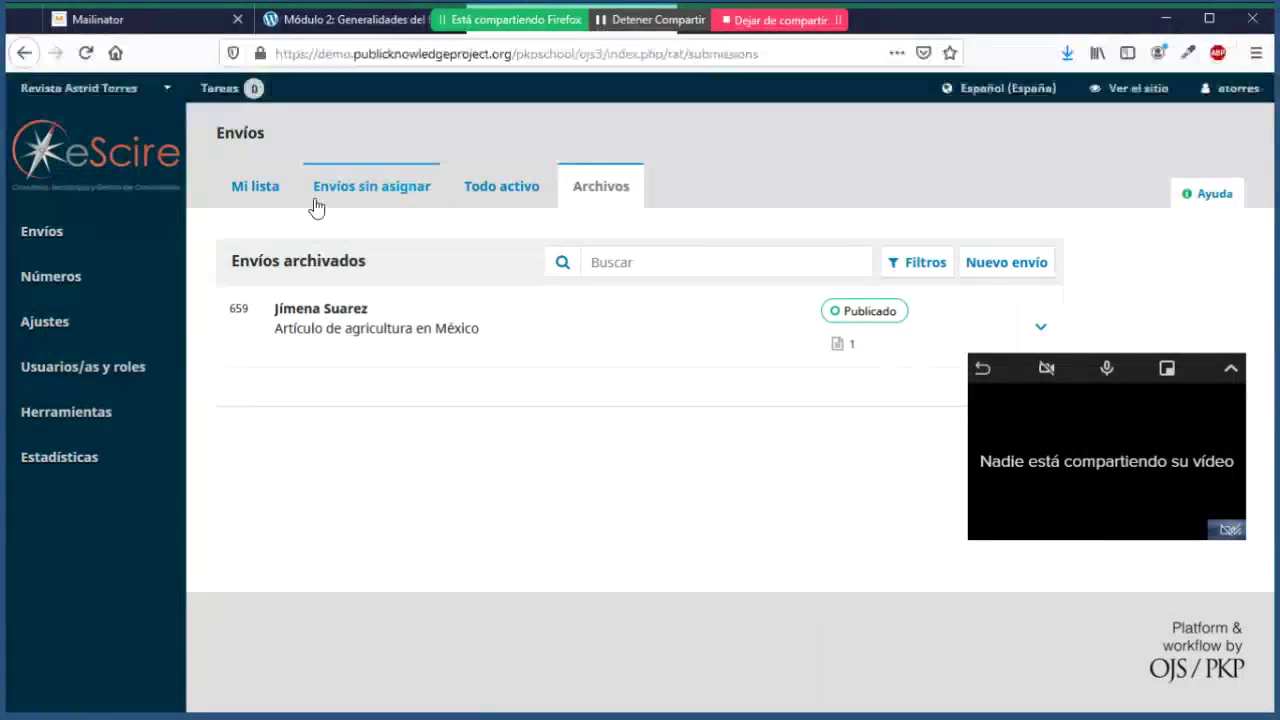
click(264, 189)
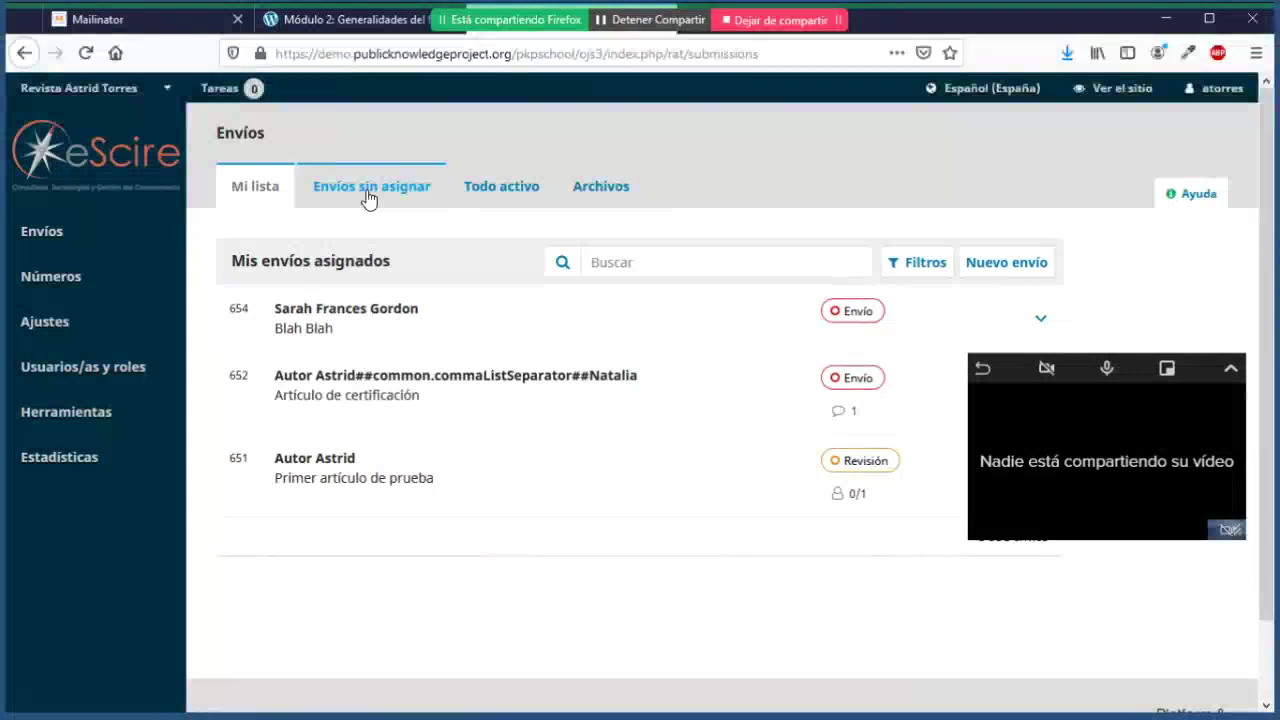
Step: Search the assigned submissions for 'cert' to find submission 652, Artículo de certificación
click(691, 276)
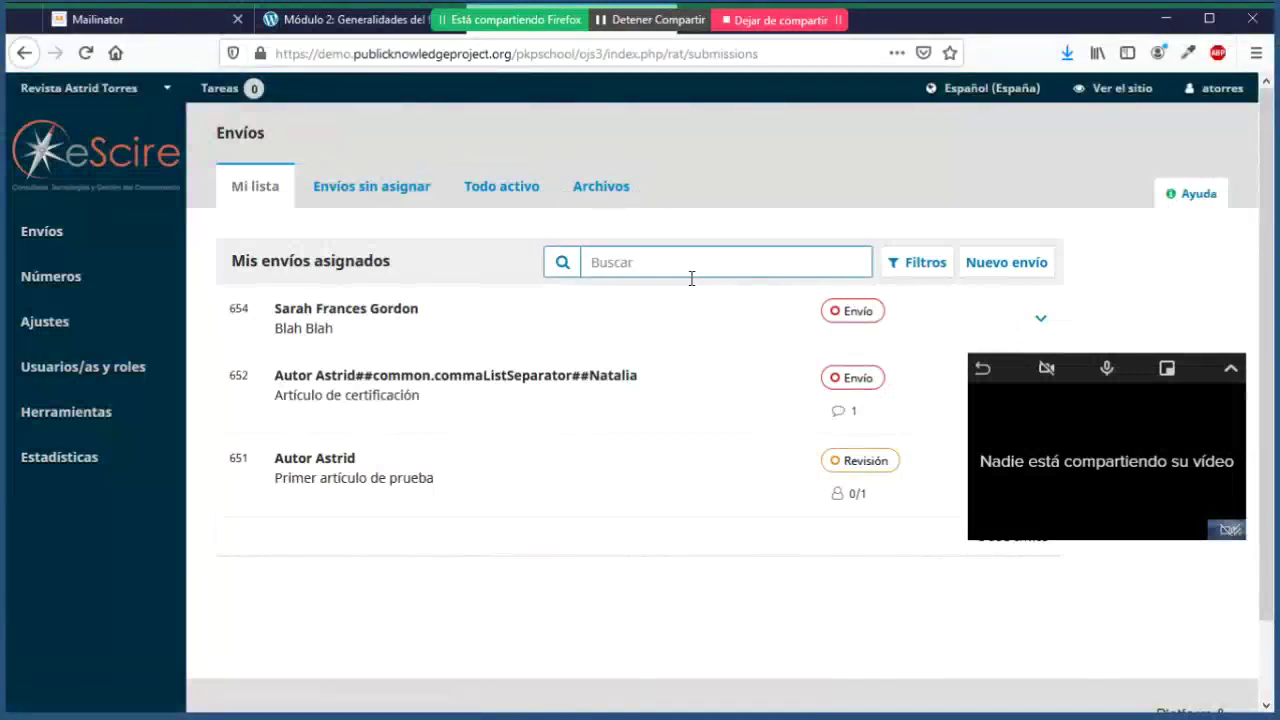
click(691, 279)
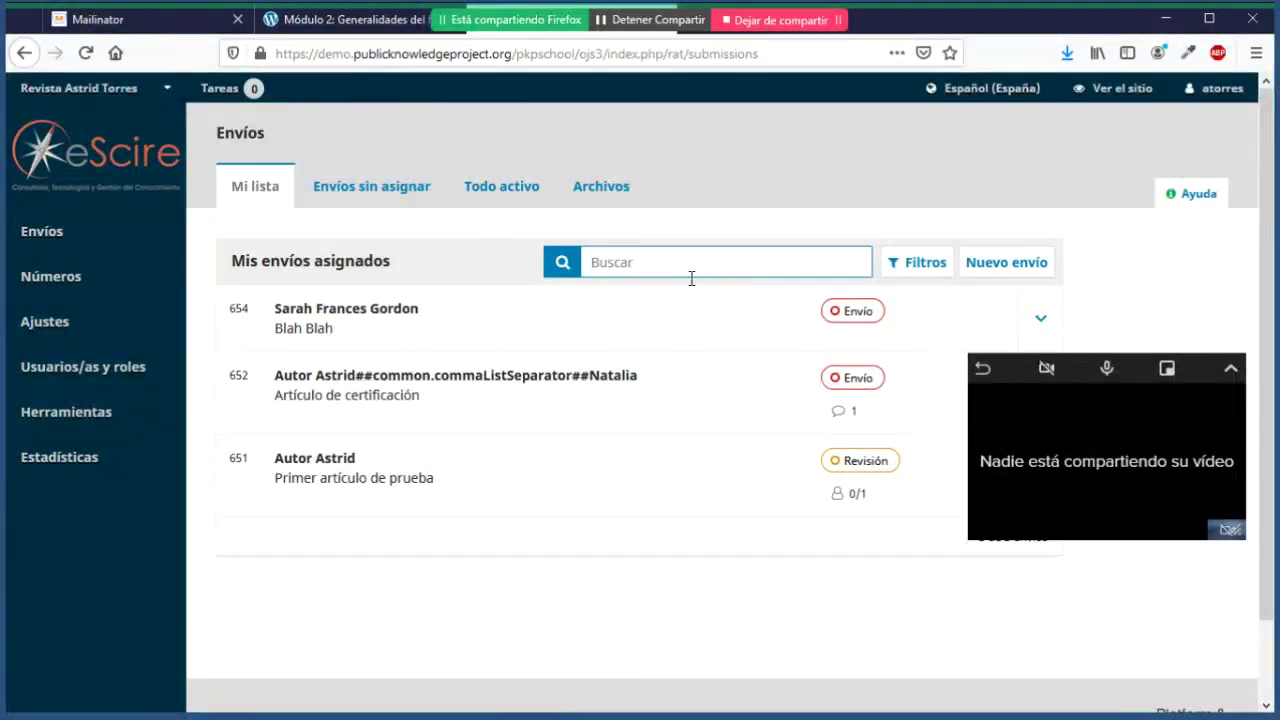
text(cert)
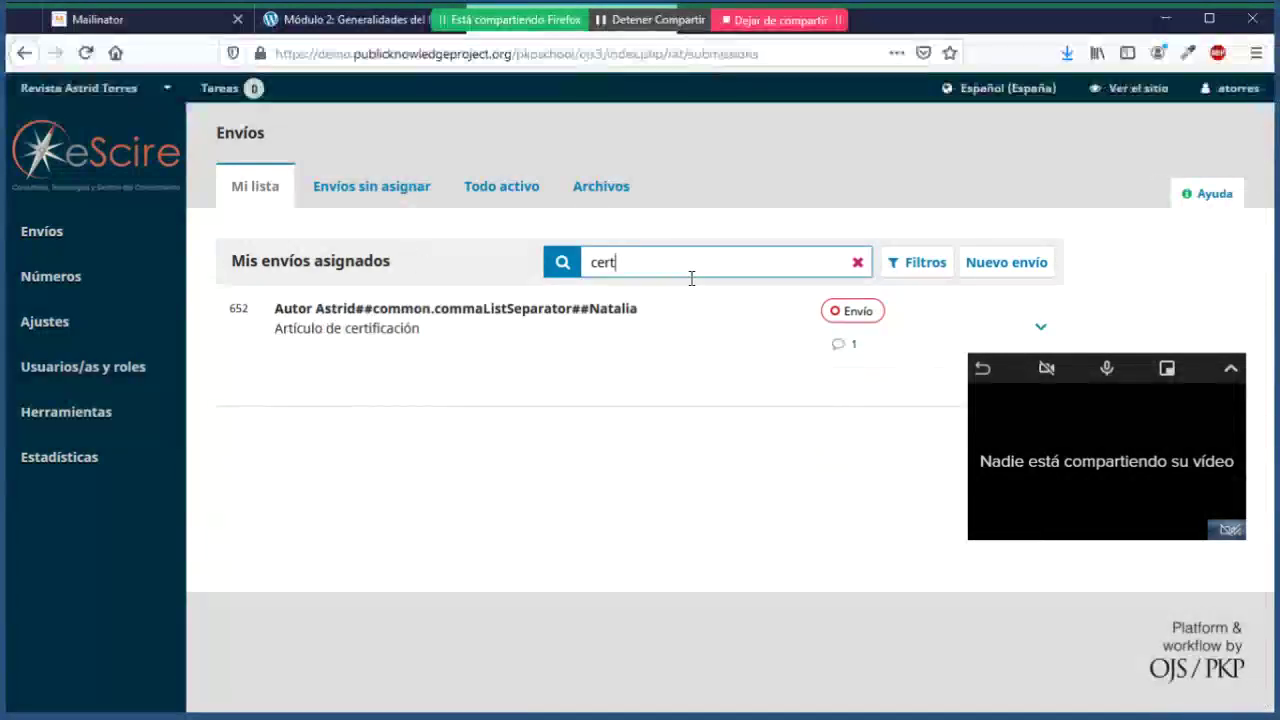
text(f)
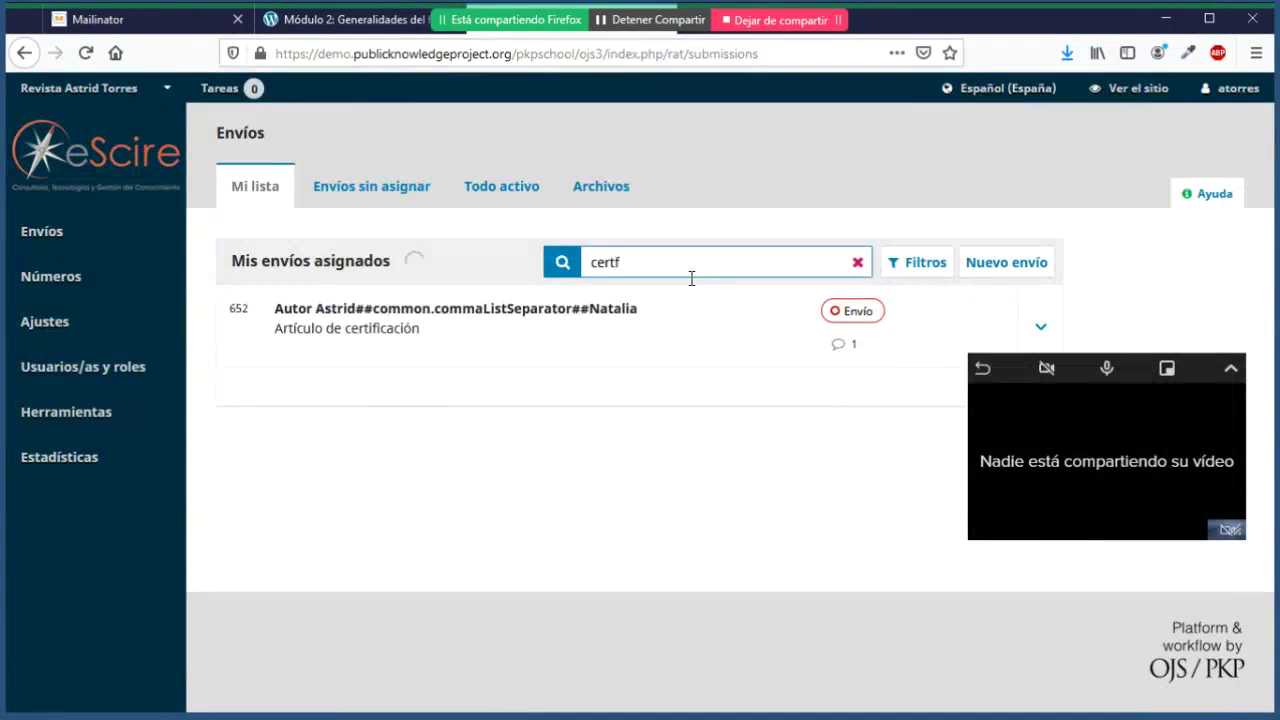
key(BackSpace)
key(BackSpace)
Step: Clear the search, then apply and remove the Revisión stage and Artículos section filters
click(857, 262)
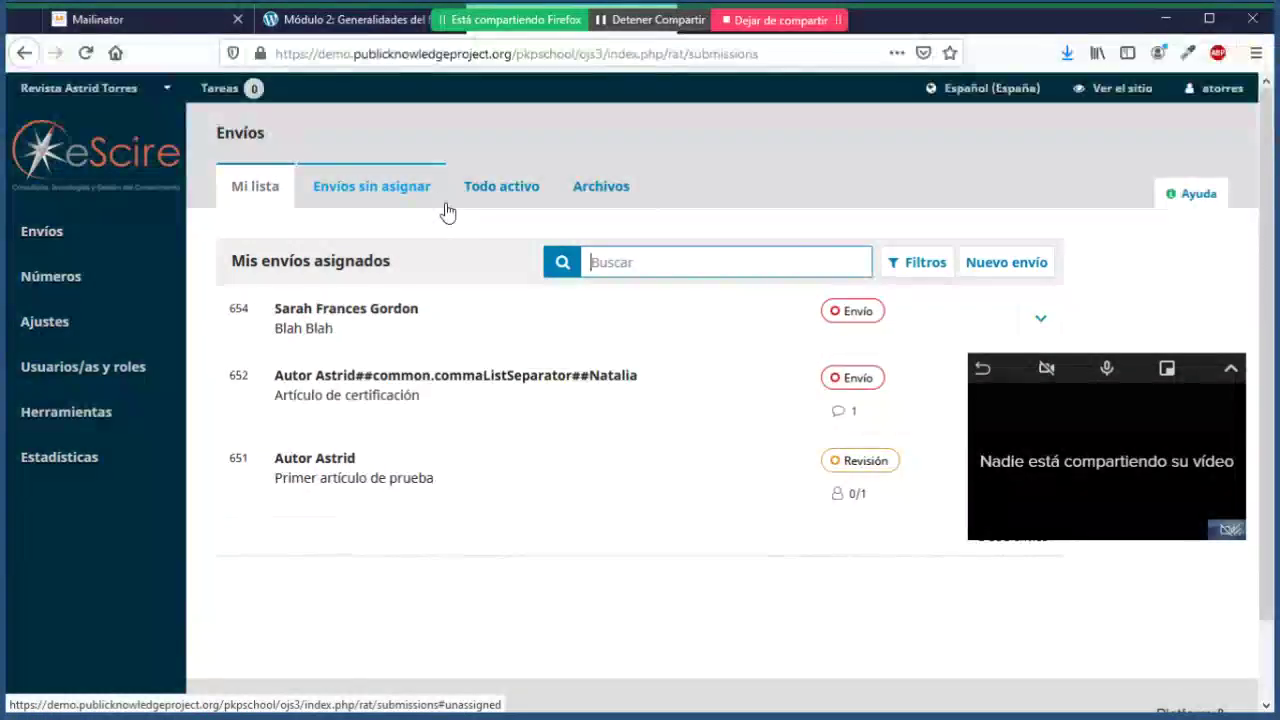
click(921, 274)
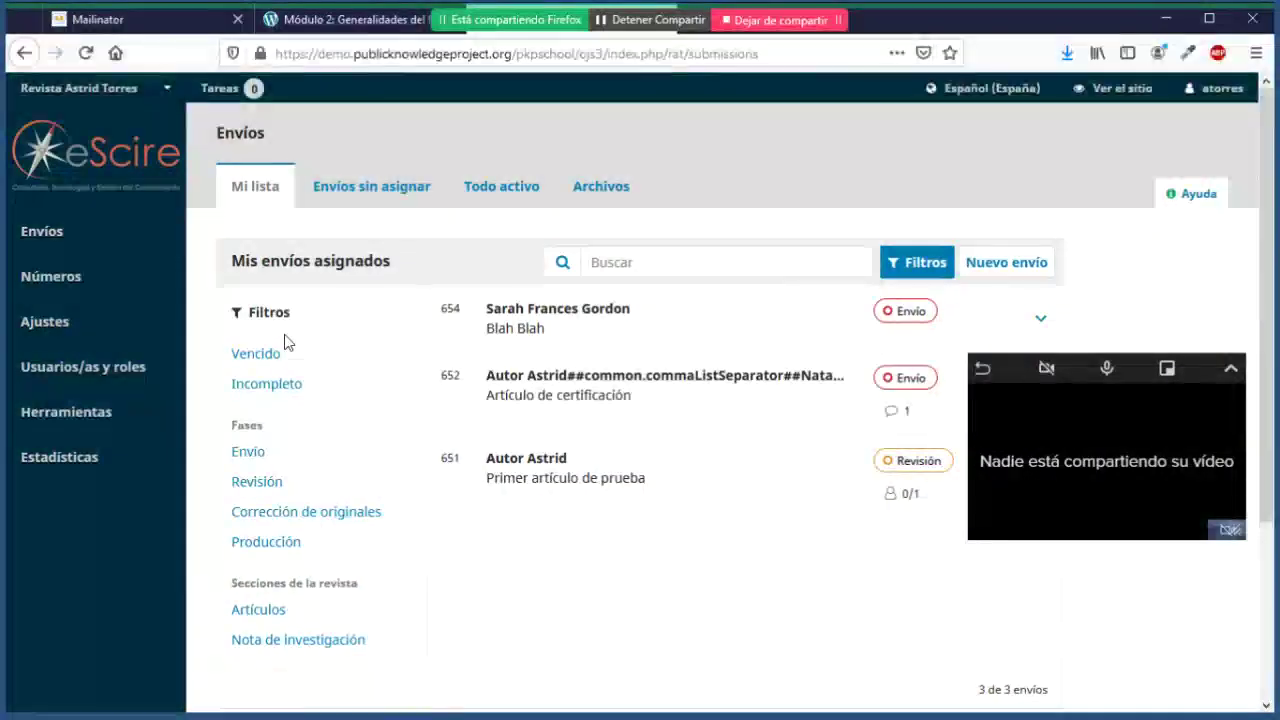
scroll(285, 345, down, 2)
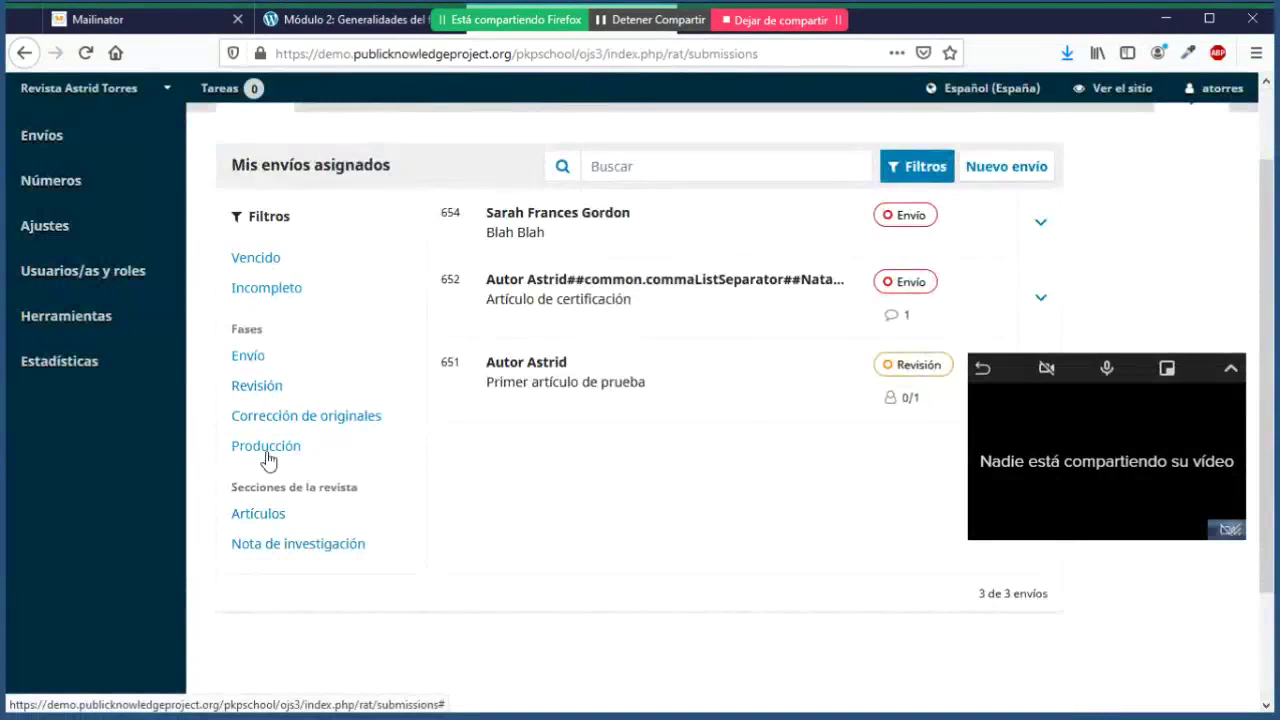
click(276, 388)
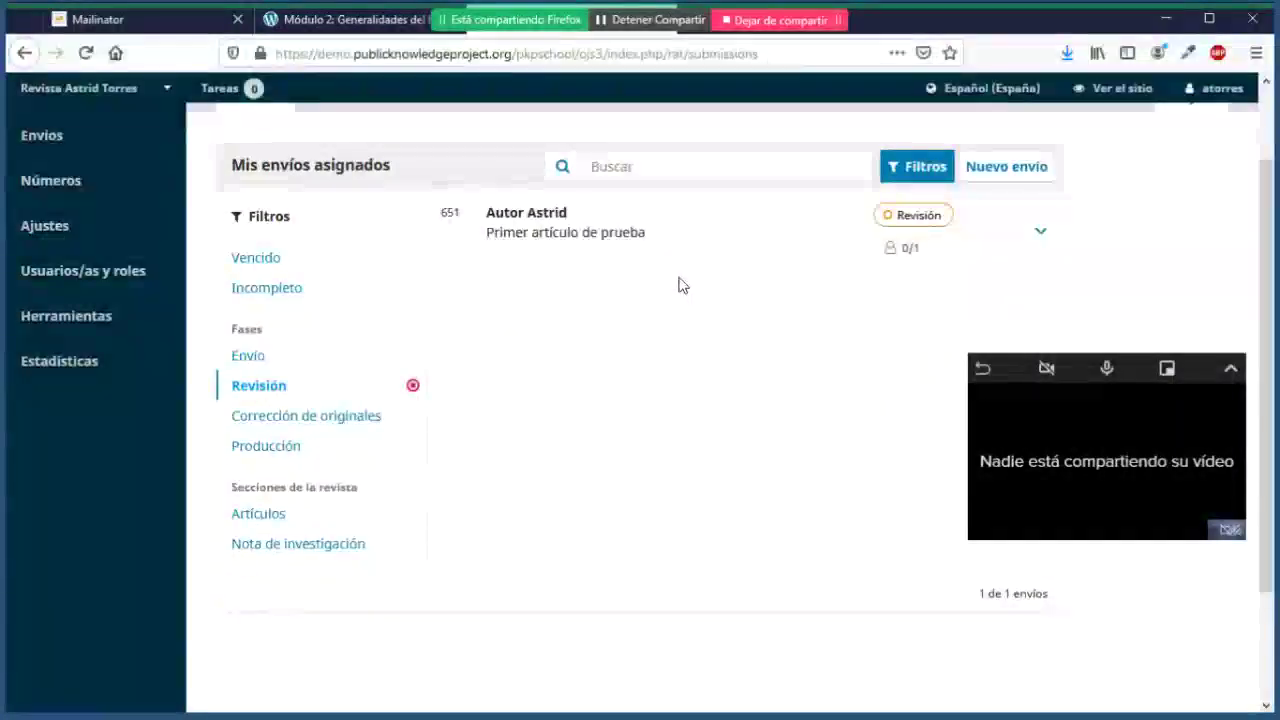
click(413, 387)
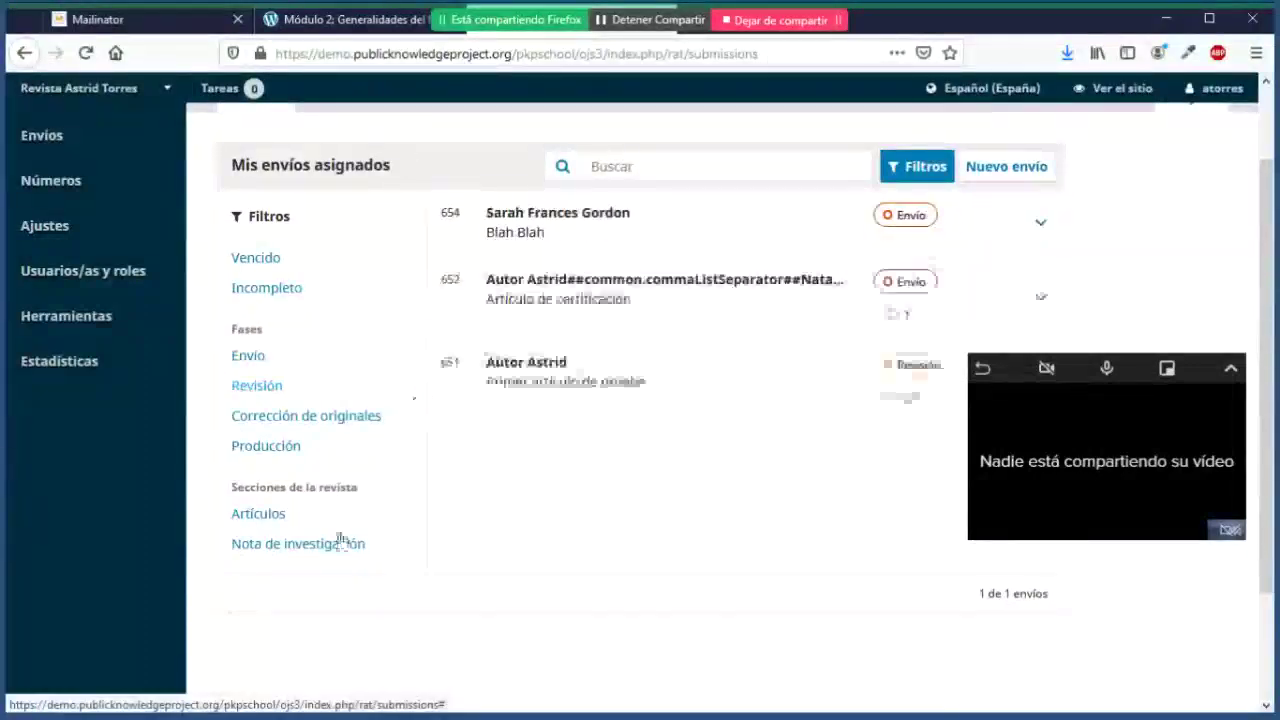
click(262, 514)
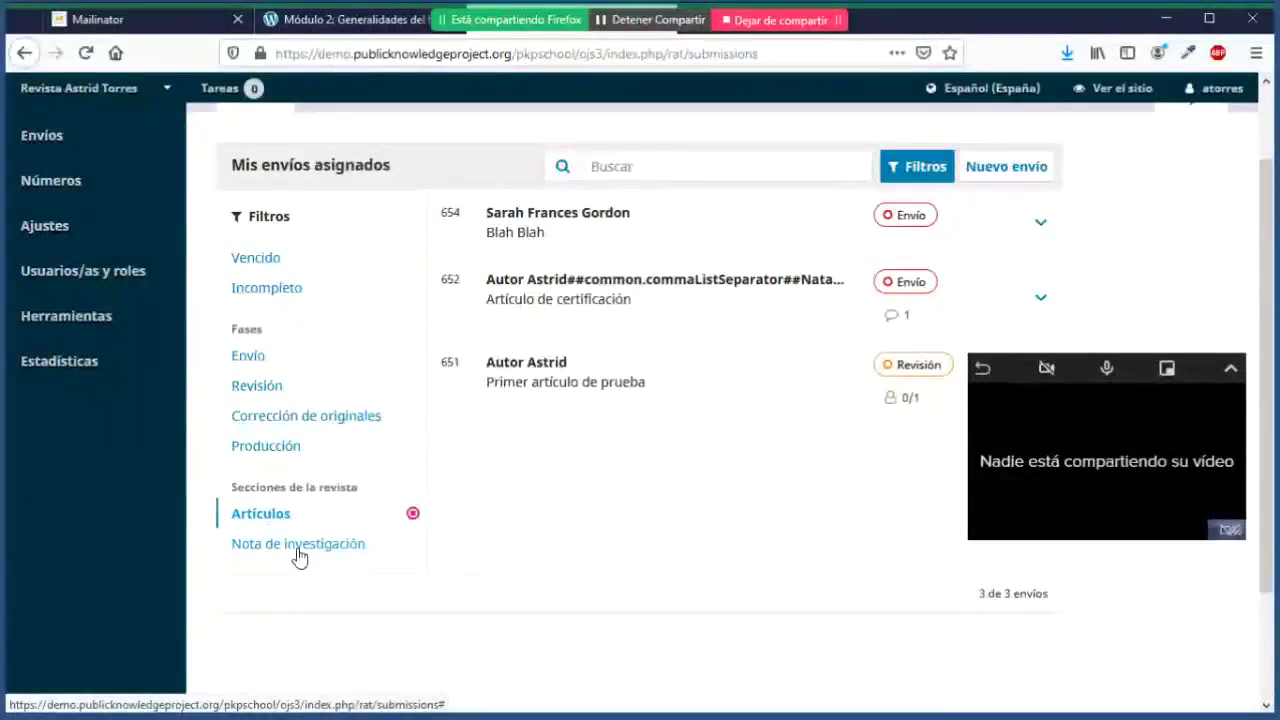
click(414, 516)
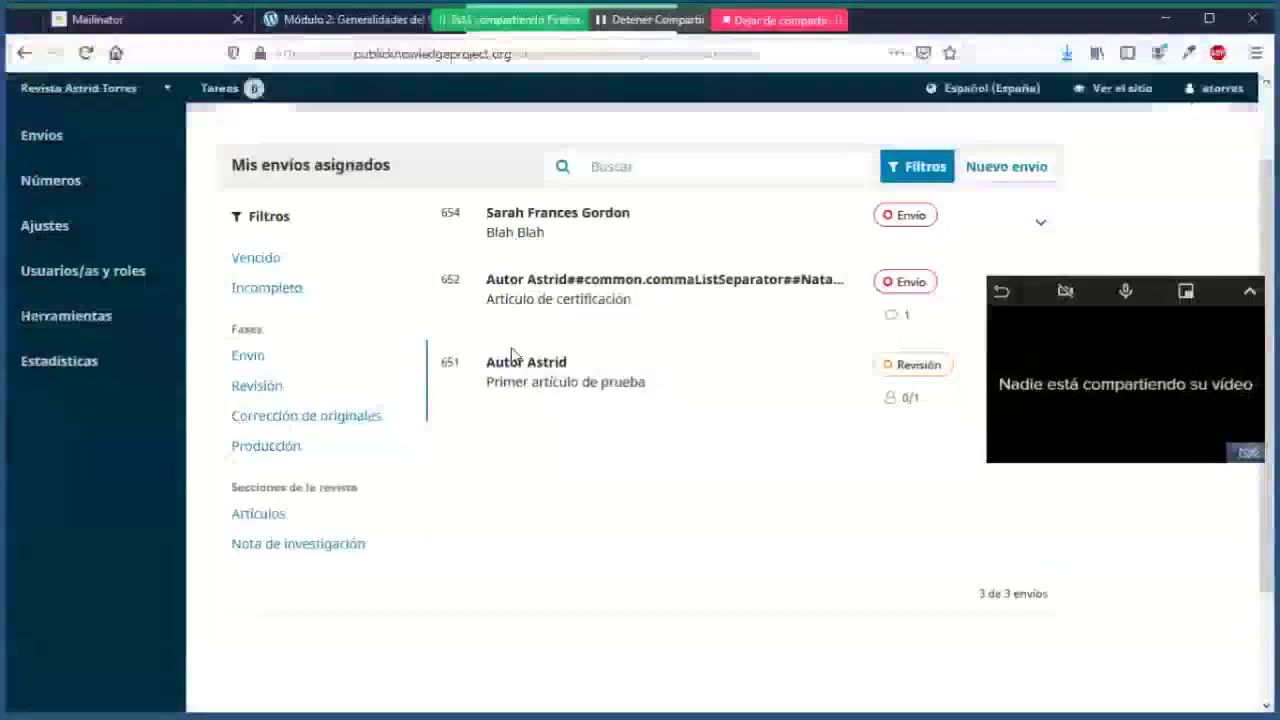
scroll(516, 489, up, 1)
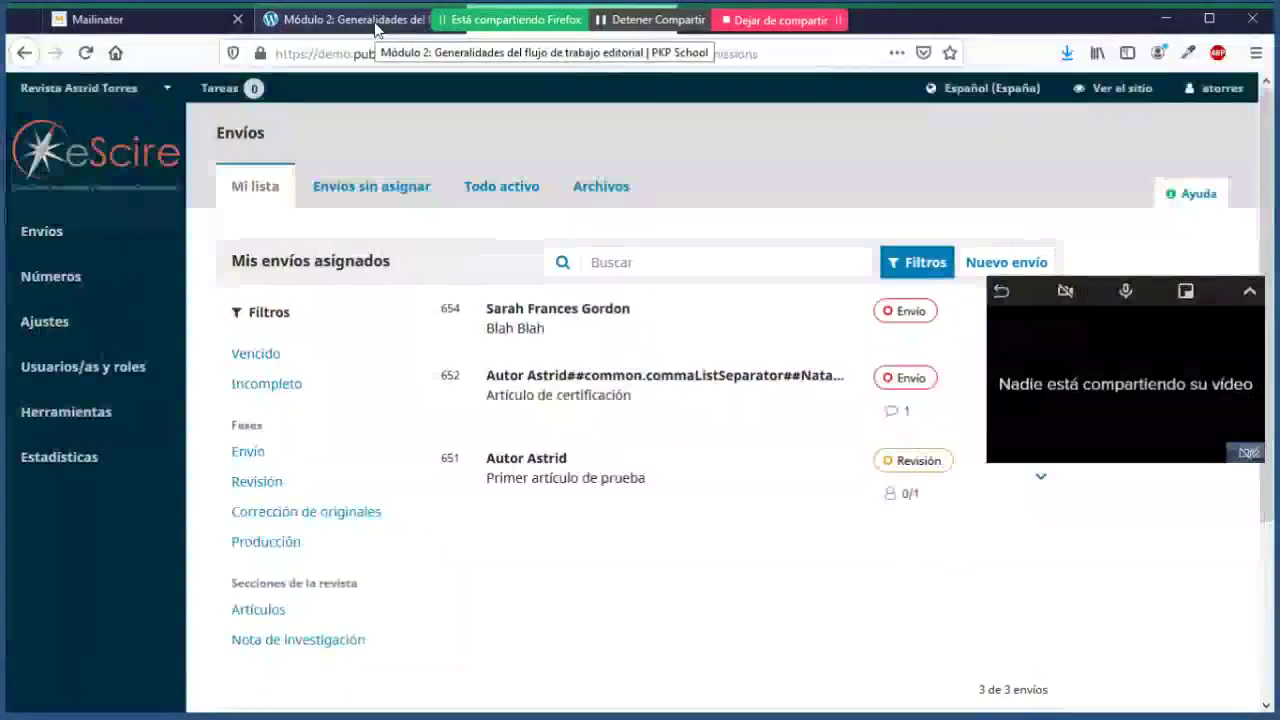
click(377, 28)
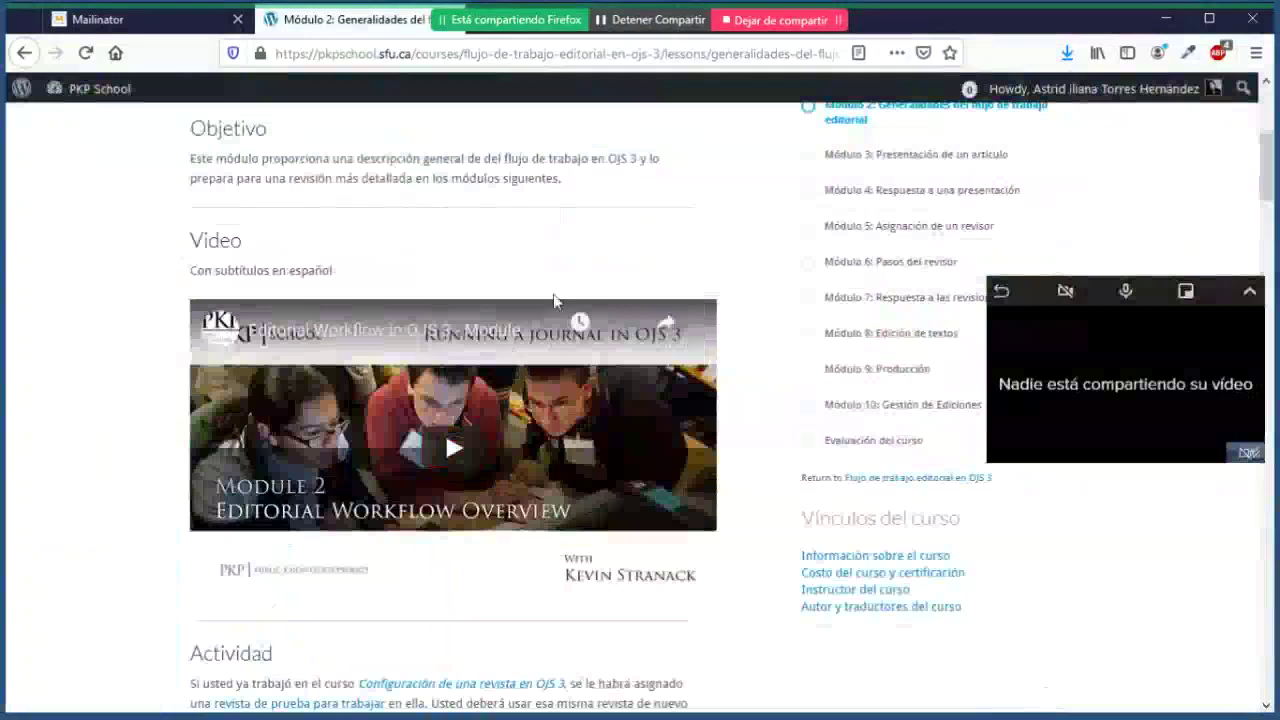
click(522, 38)
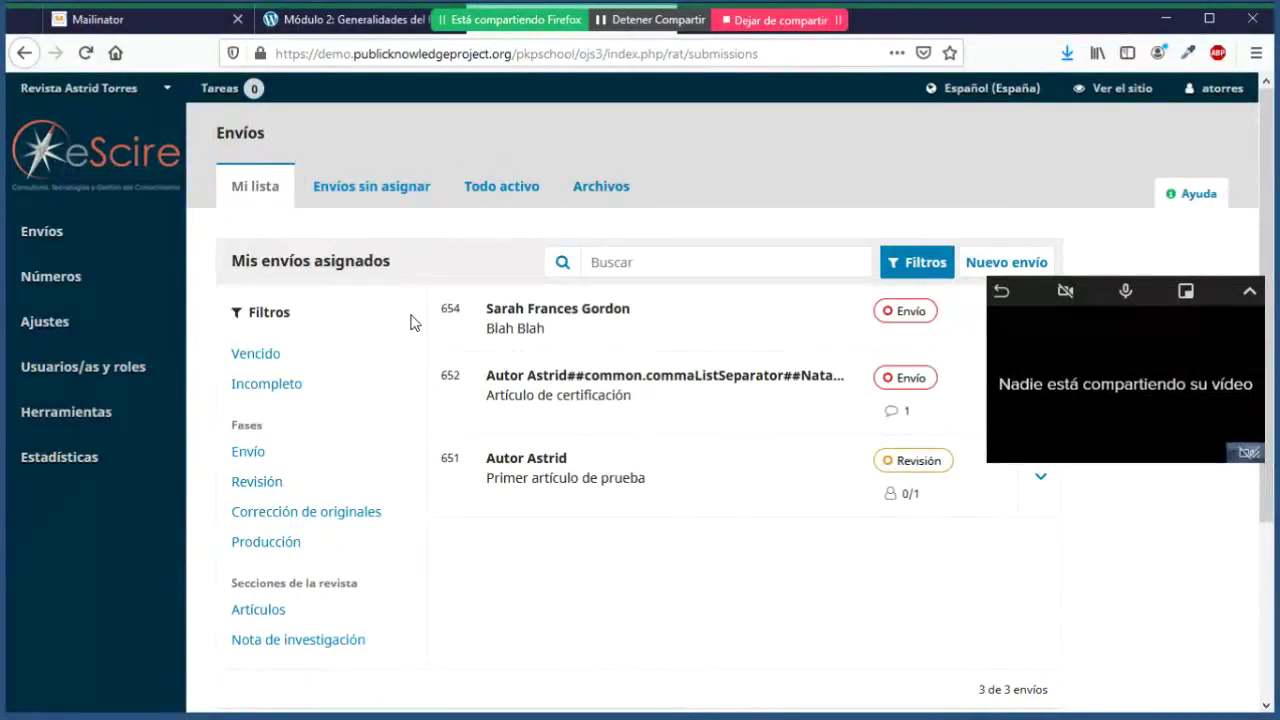
Step: Open submission 654, Blah Blah, and view its not-yet-started Revisión stage
click(620, 366)
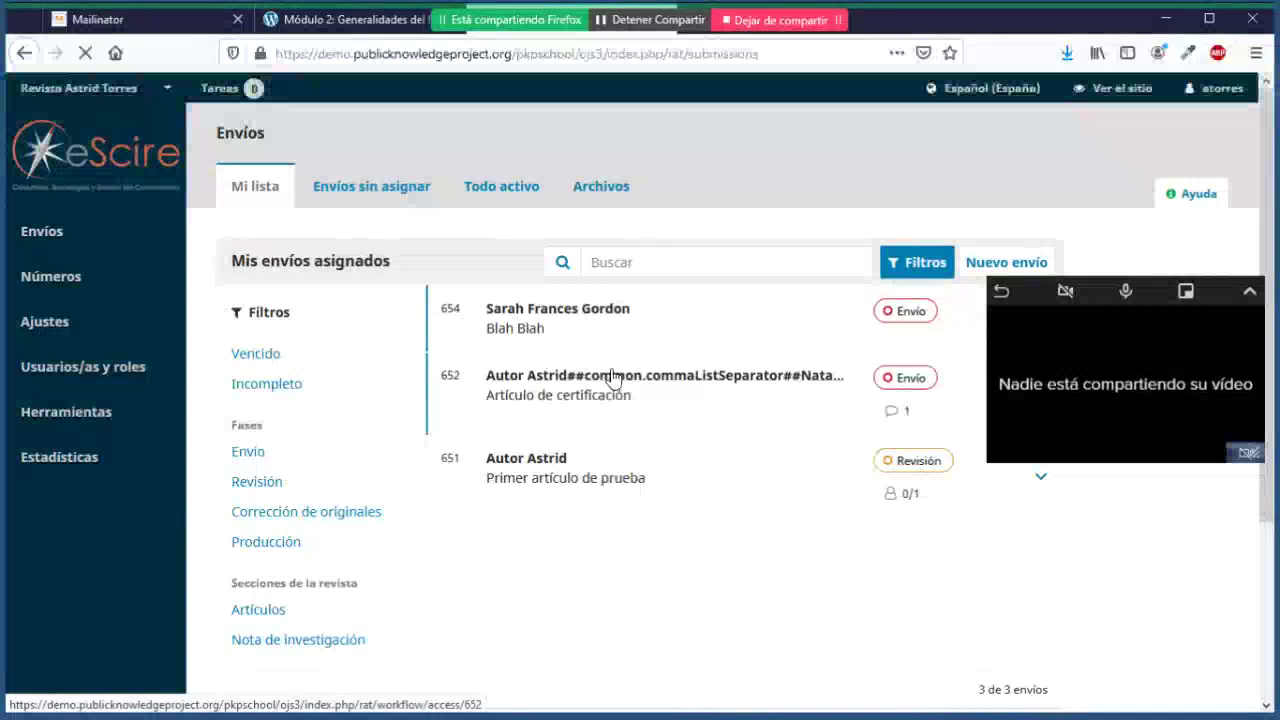
click(600, 309)
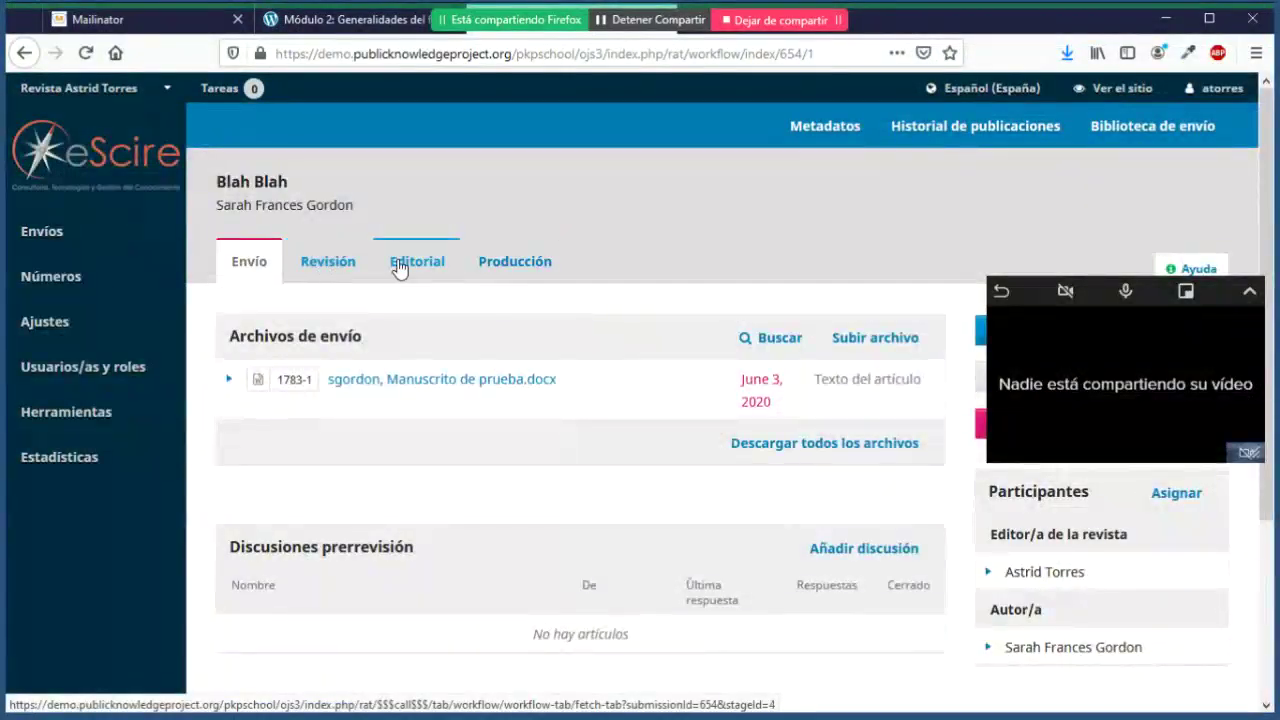
mouse_move(200, 310)
click(328, 262)
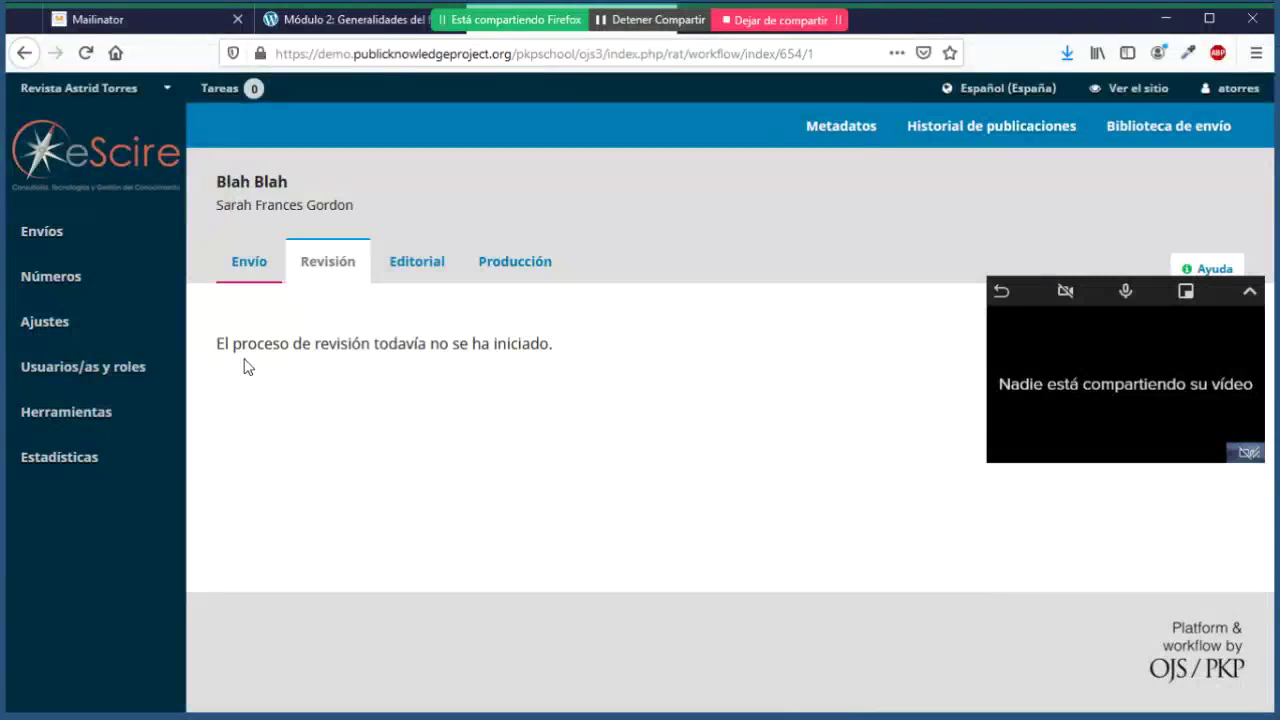
drag(228, 352, 558, 352)
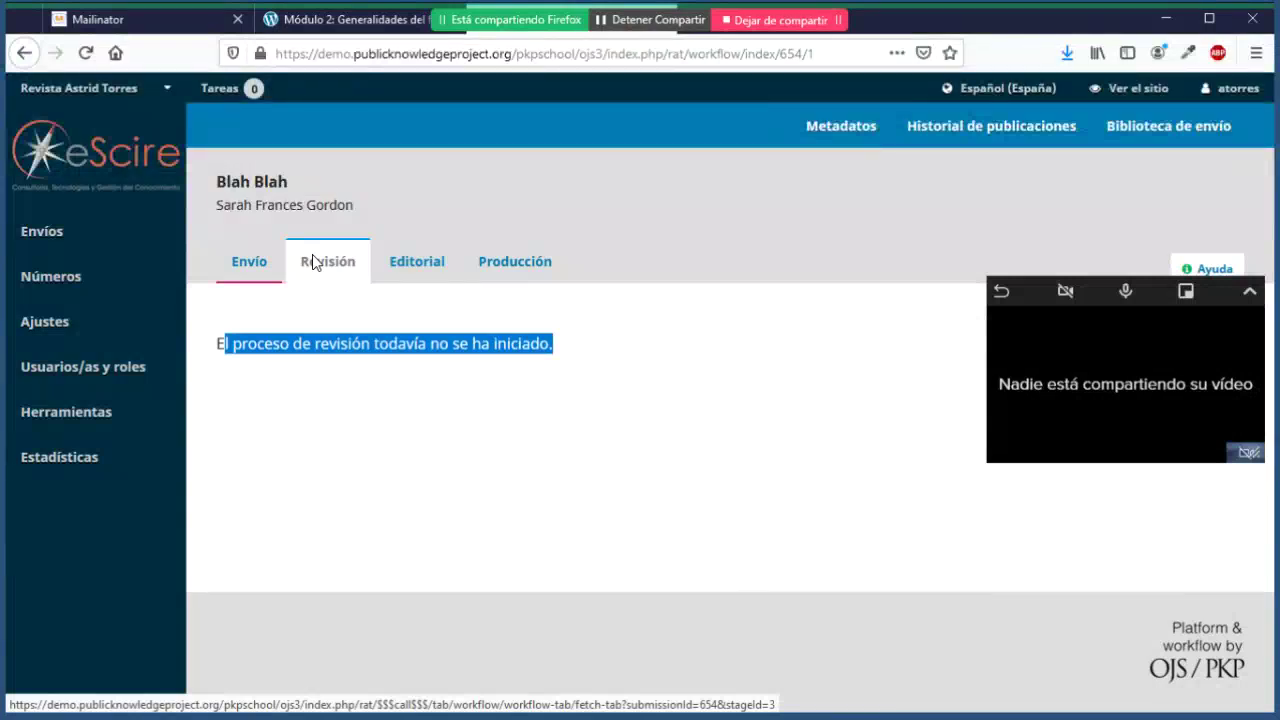
Step: View submission 654's empty Editorial stage, then its Producción stage
click(419, 275)
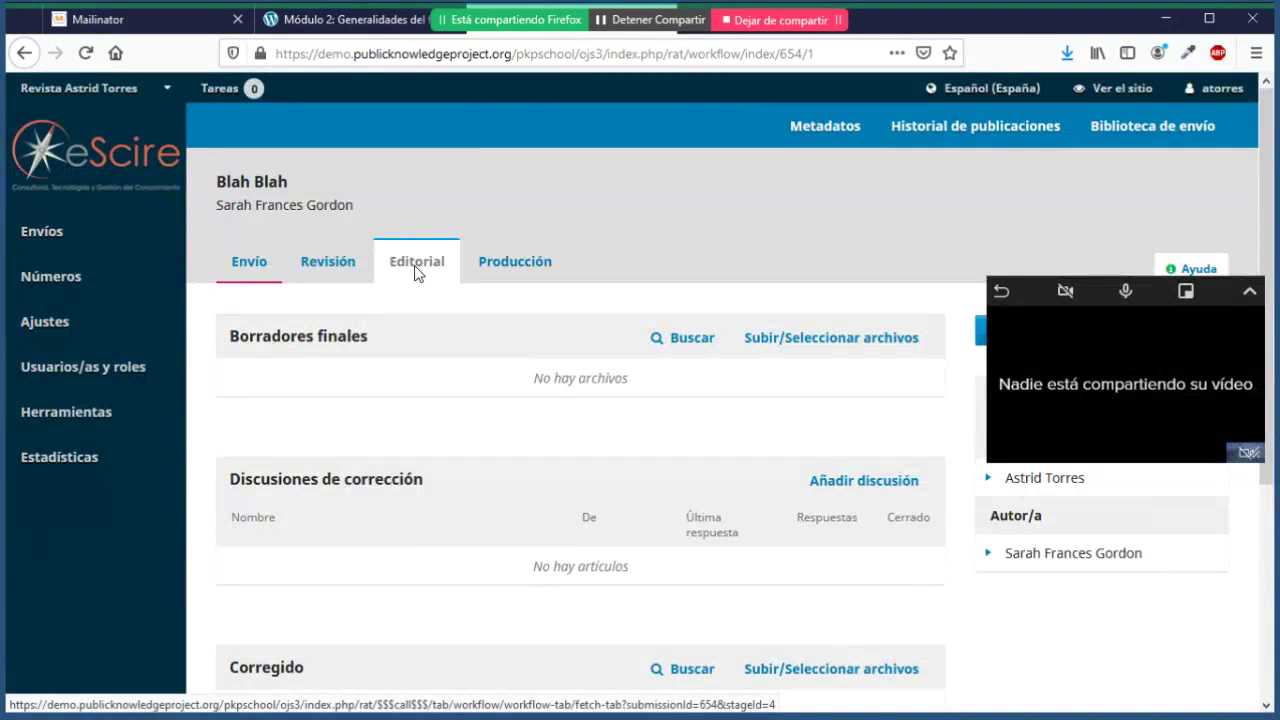
click(490, 268)
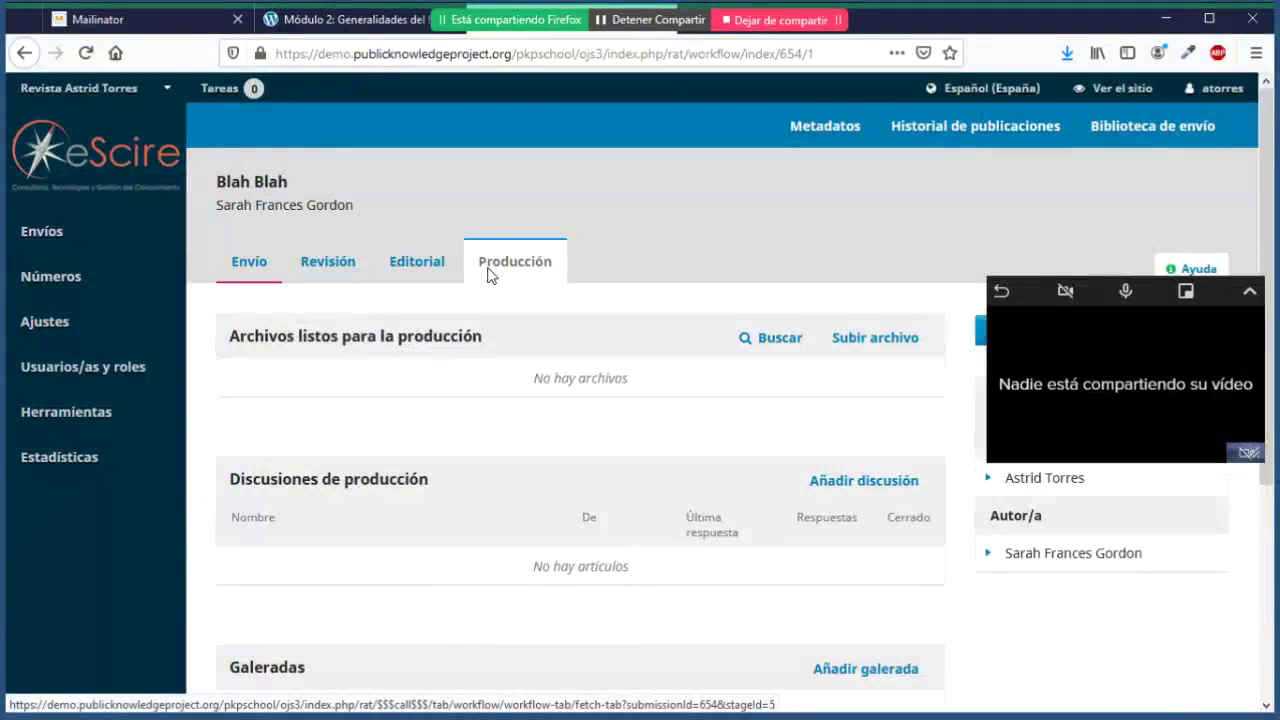
scroll(490, 275, down, 5)
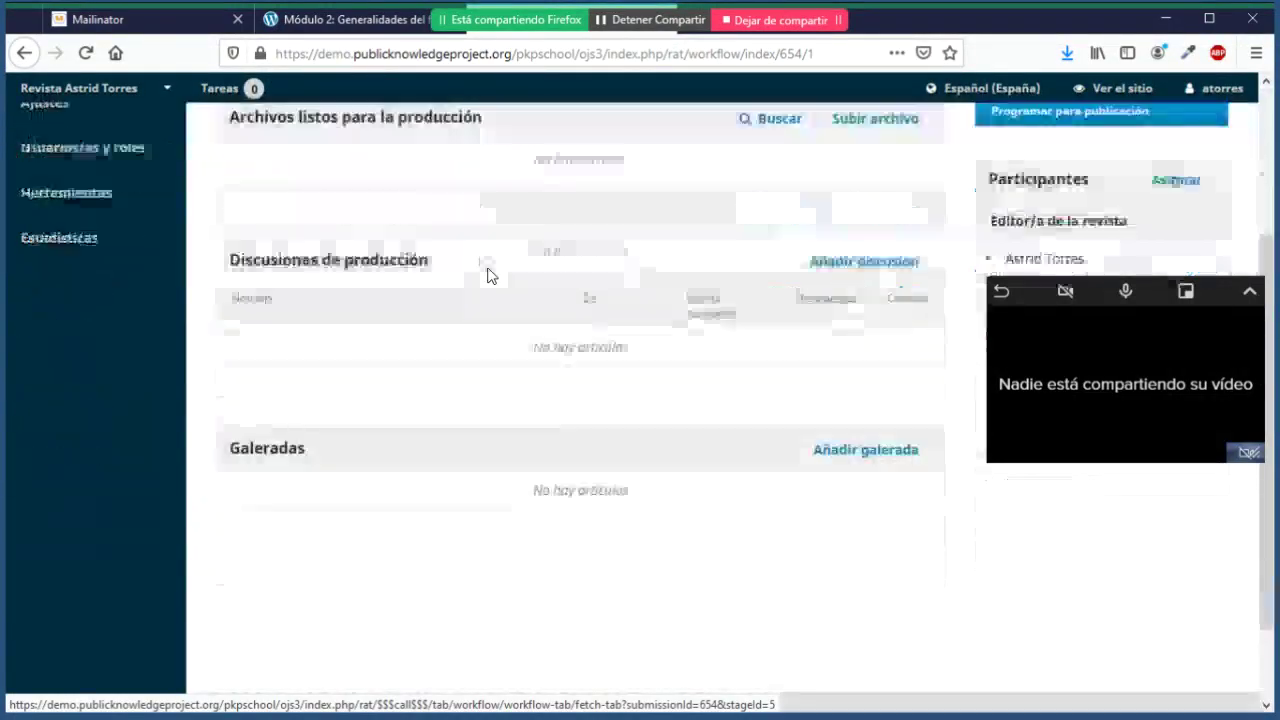
scroll(490, 275, up, 2)
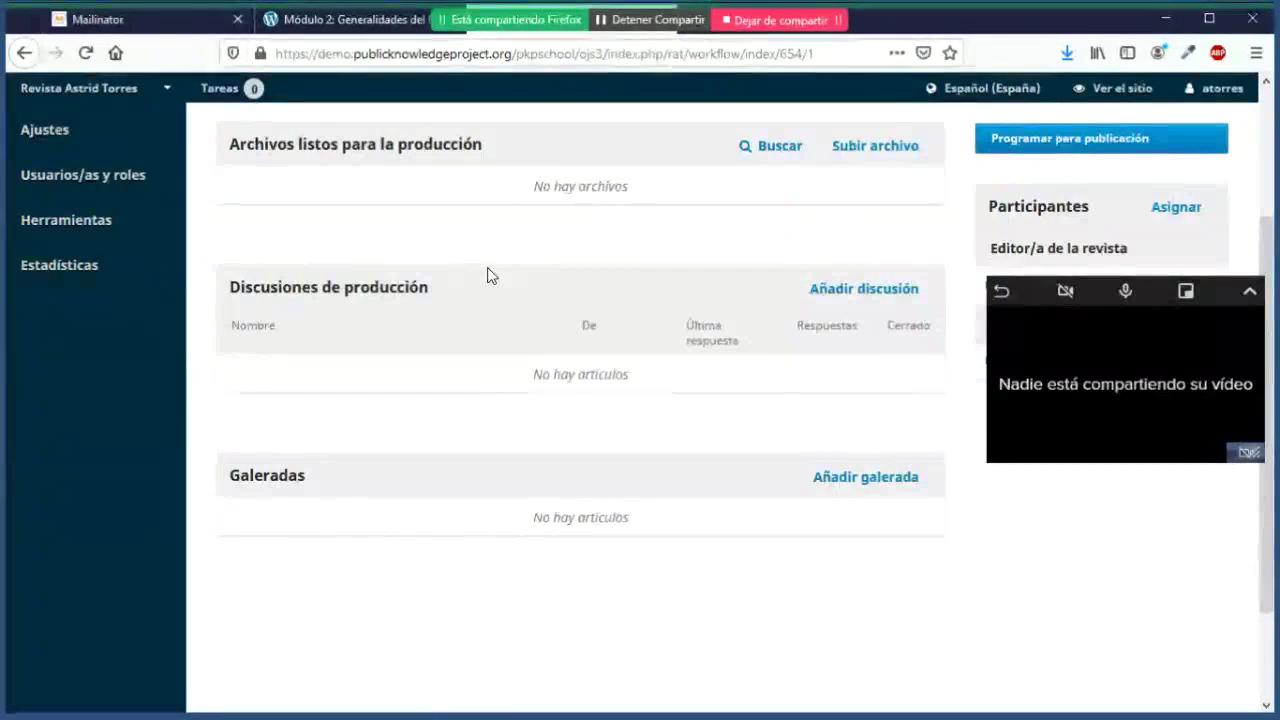
scroll(487, 276, up, 3)
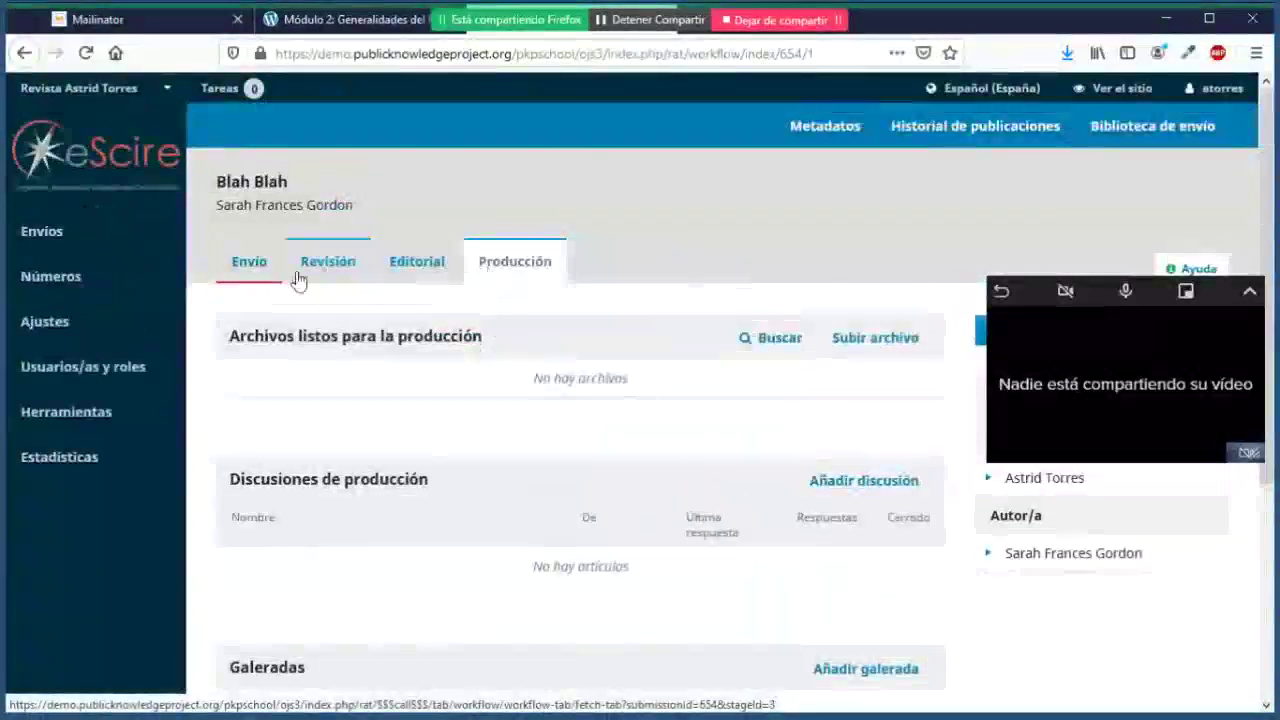
Step: Return to the Módulo 2 lesson and read down to its Actividad and Discusión sections with 27 comments
click(340, 19)
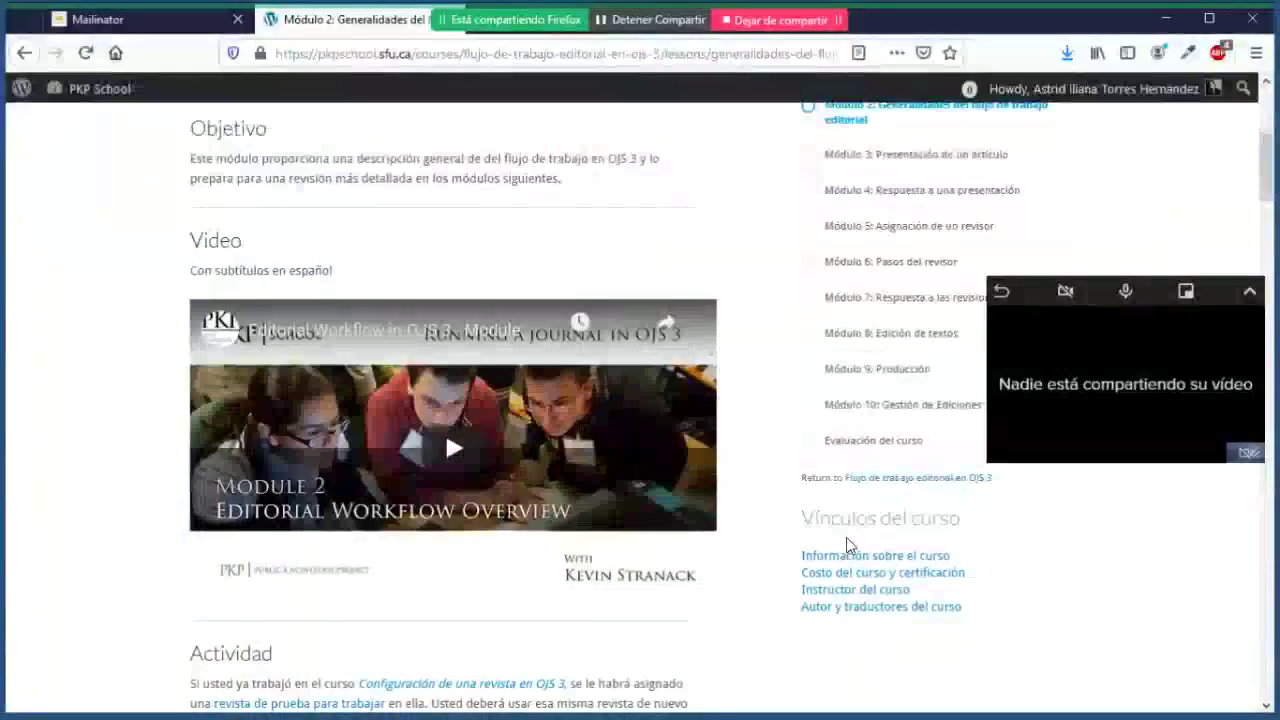
scroll(134, 449, down, 3)
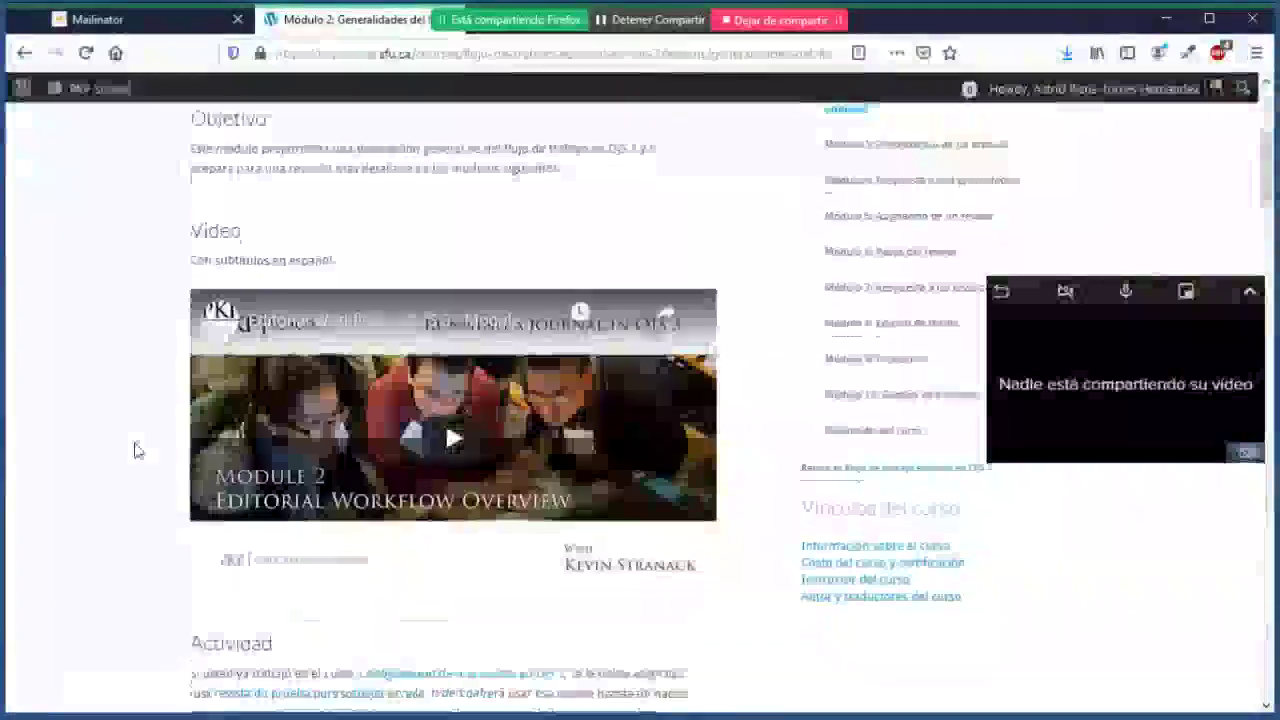
scroll(134, 449, down, 2)
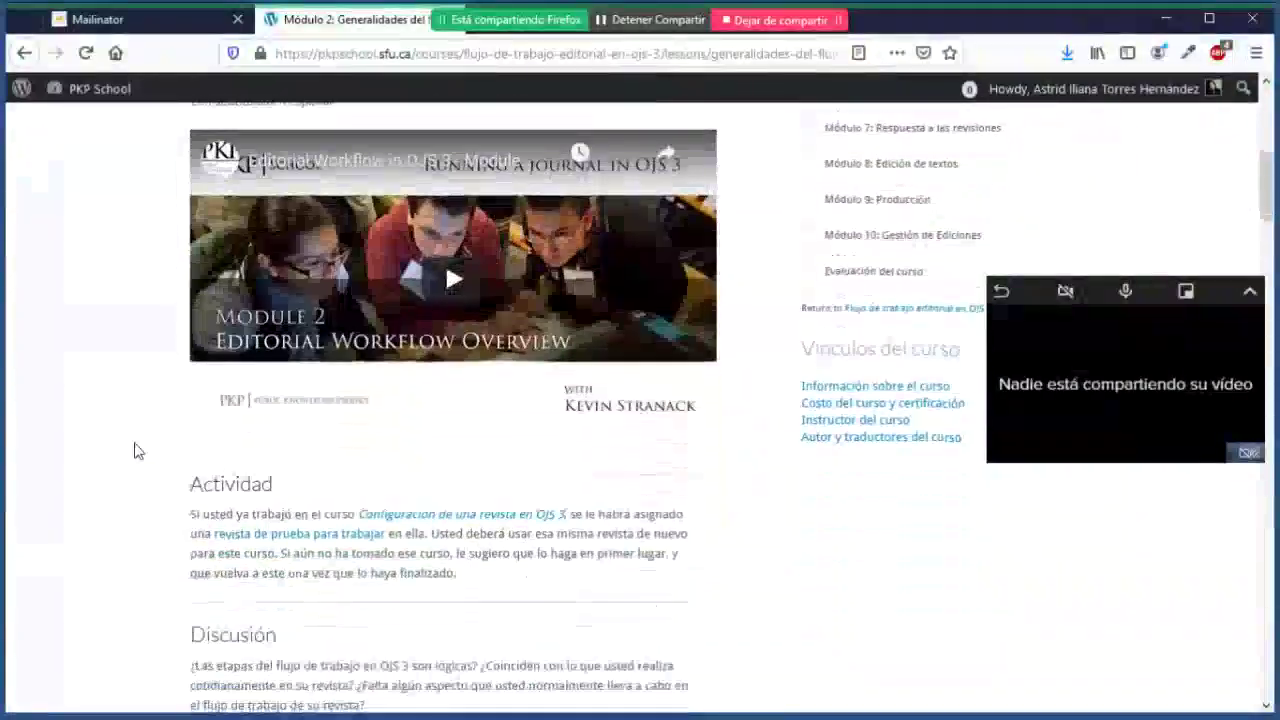
scroll(134, 449, down, 1)
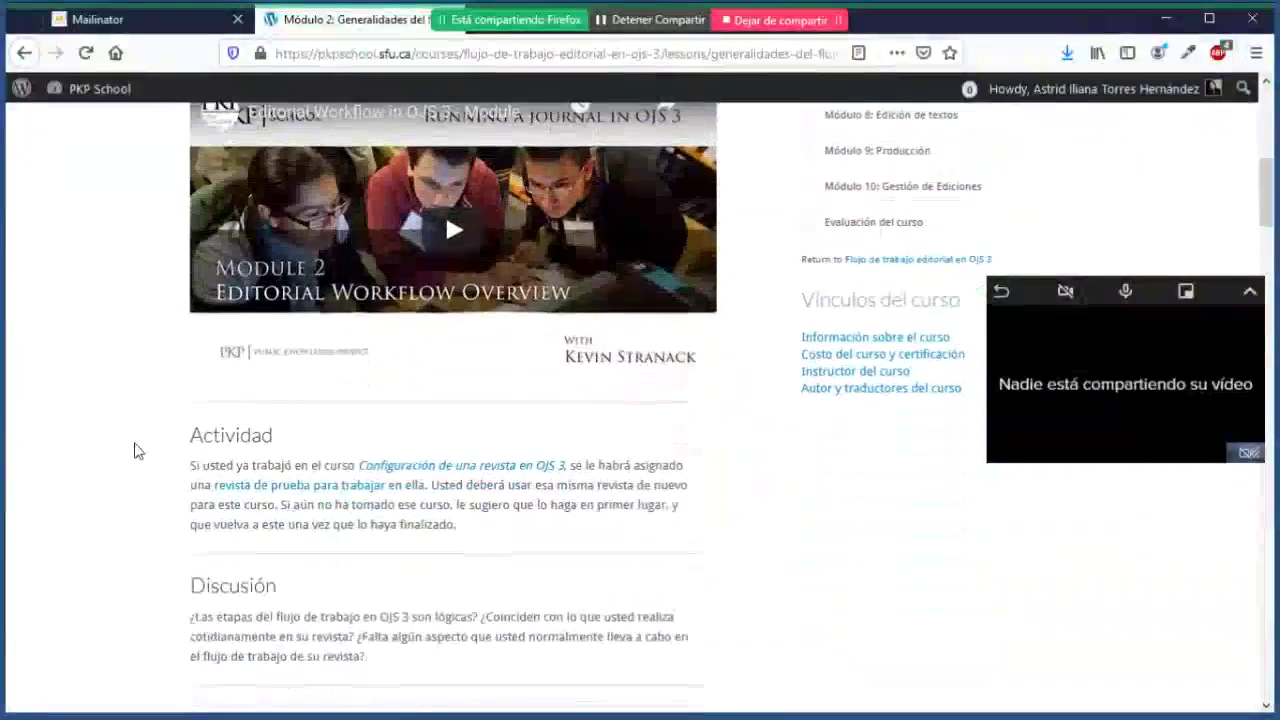
scroll(134, 449, down, 5)
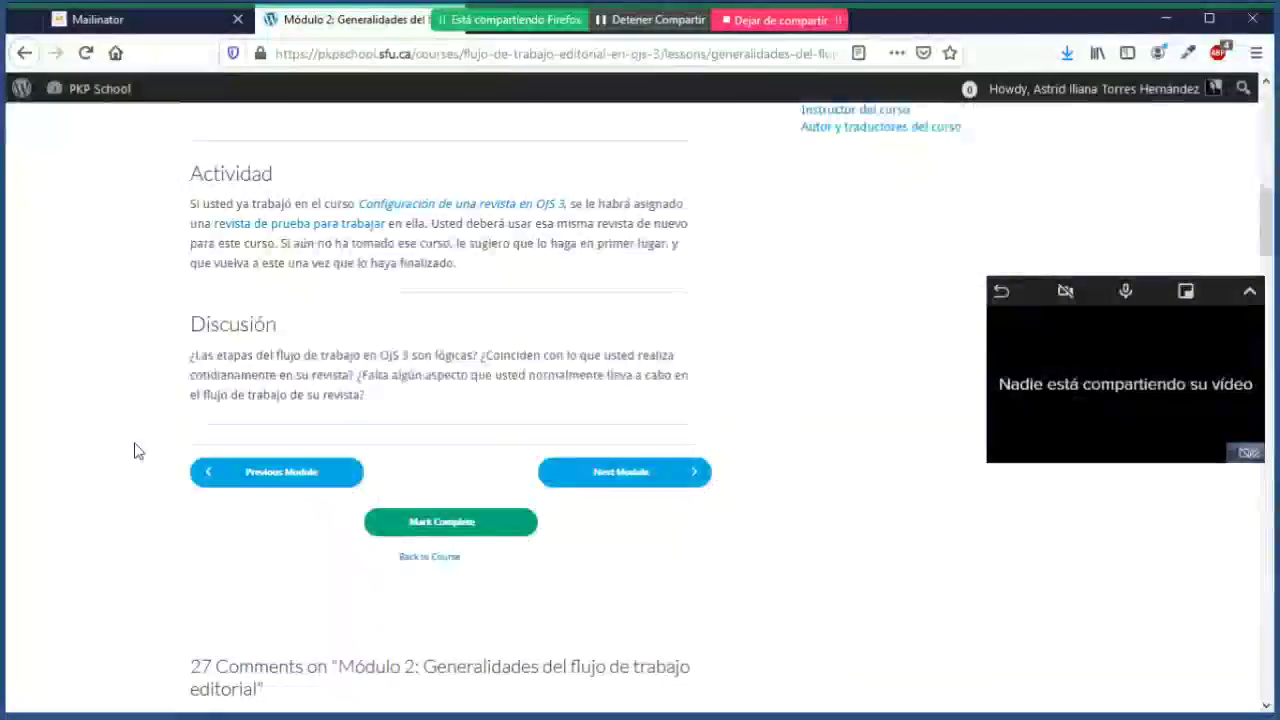
scroll(138, 451, up, 2)
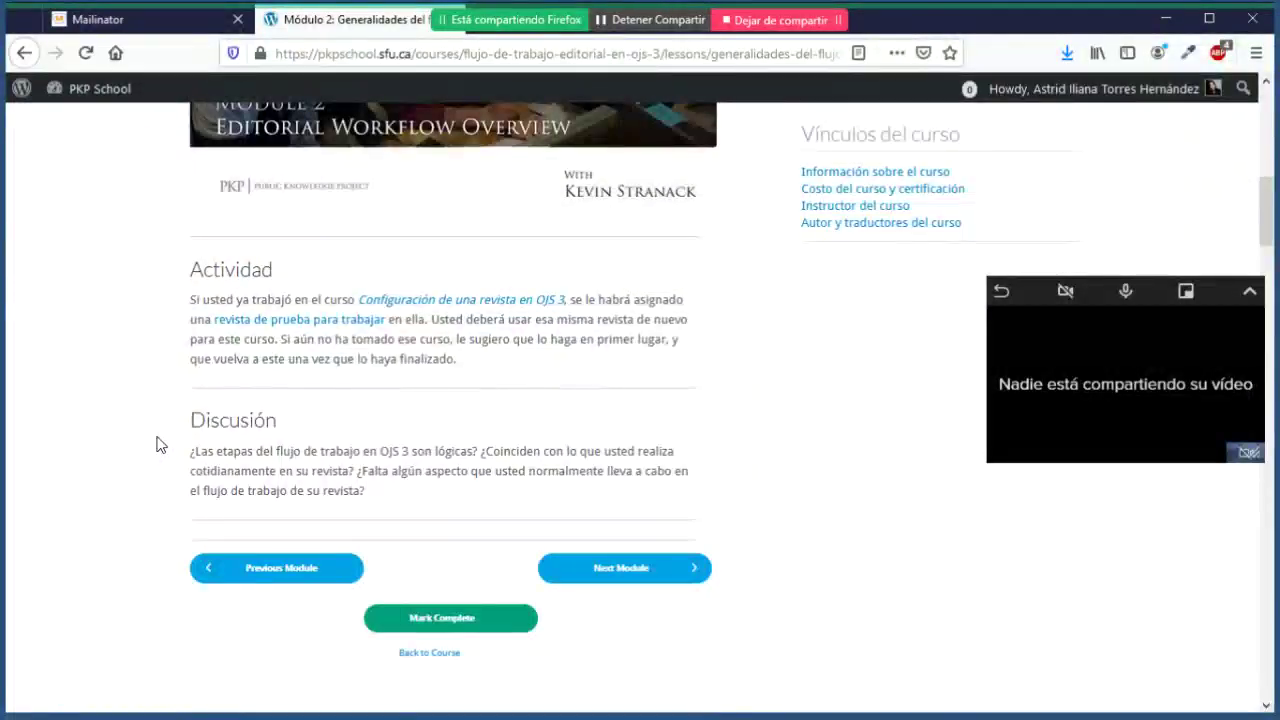
scroll(156, 444, down, 2)
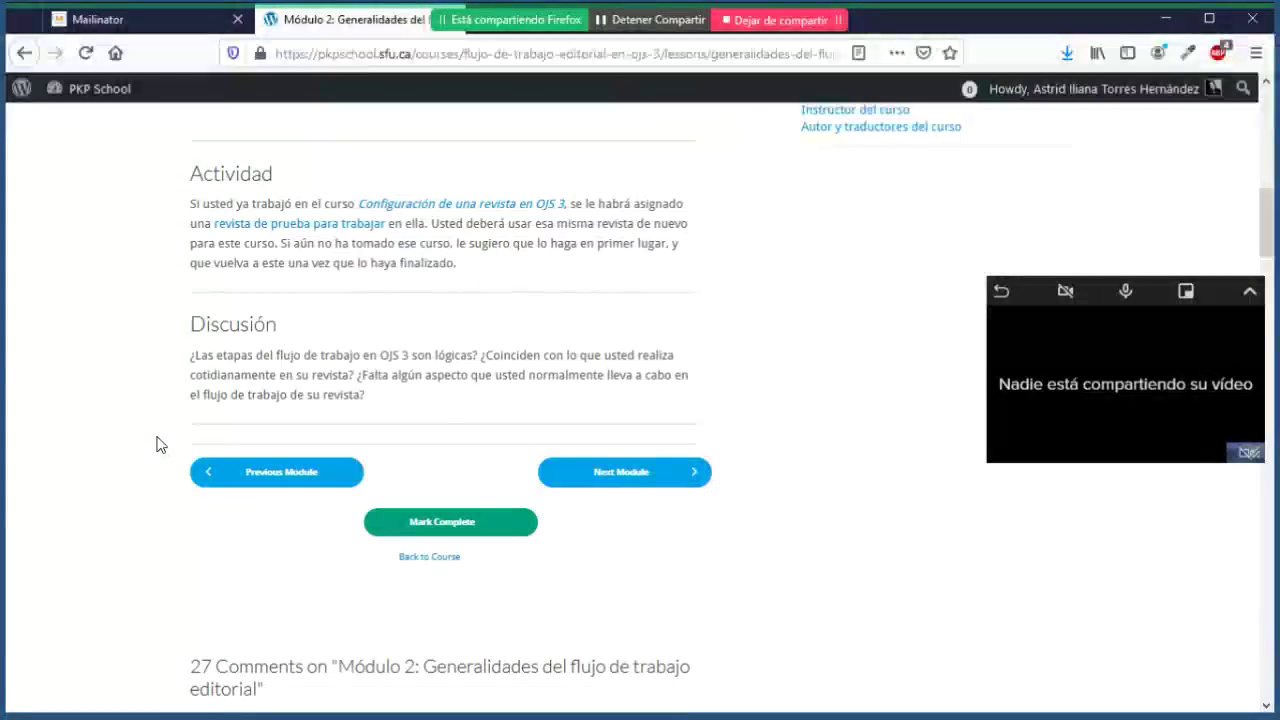
scroll(157, 444, down, 5)
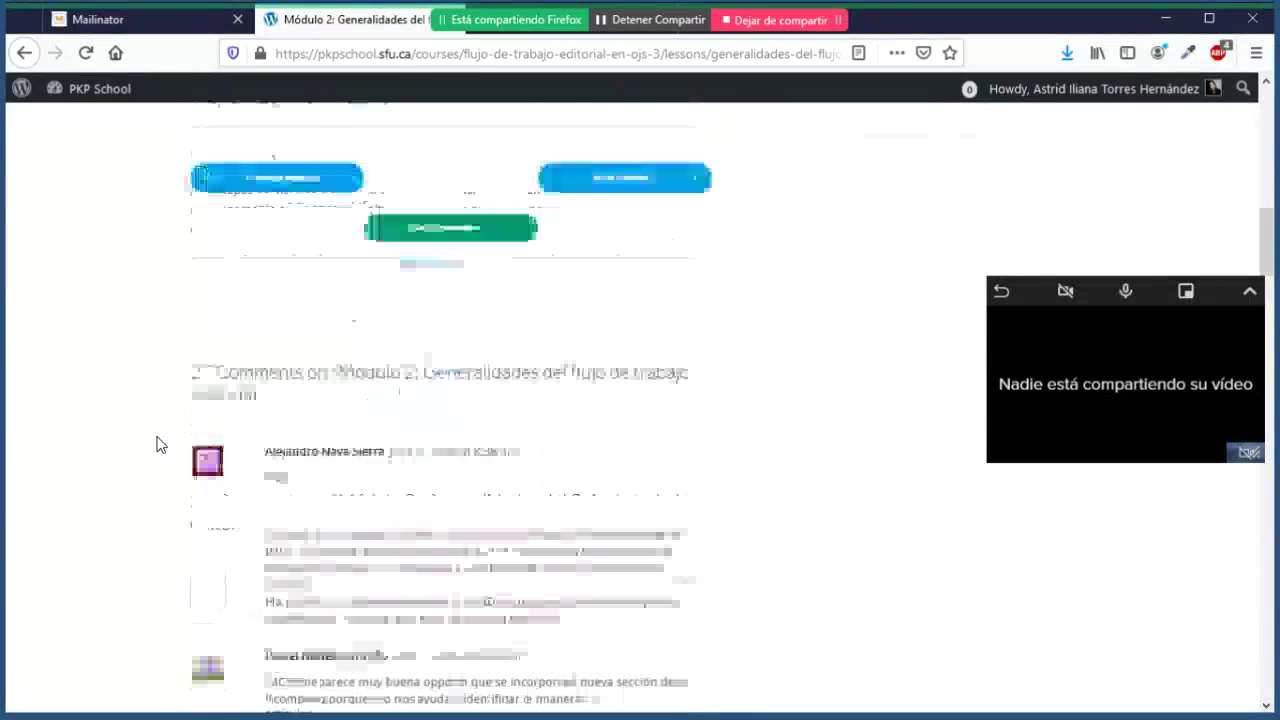
scroll(157, 444, down, 10)
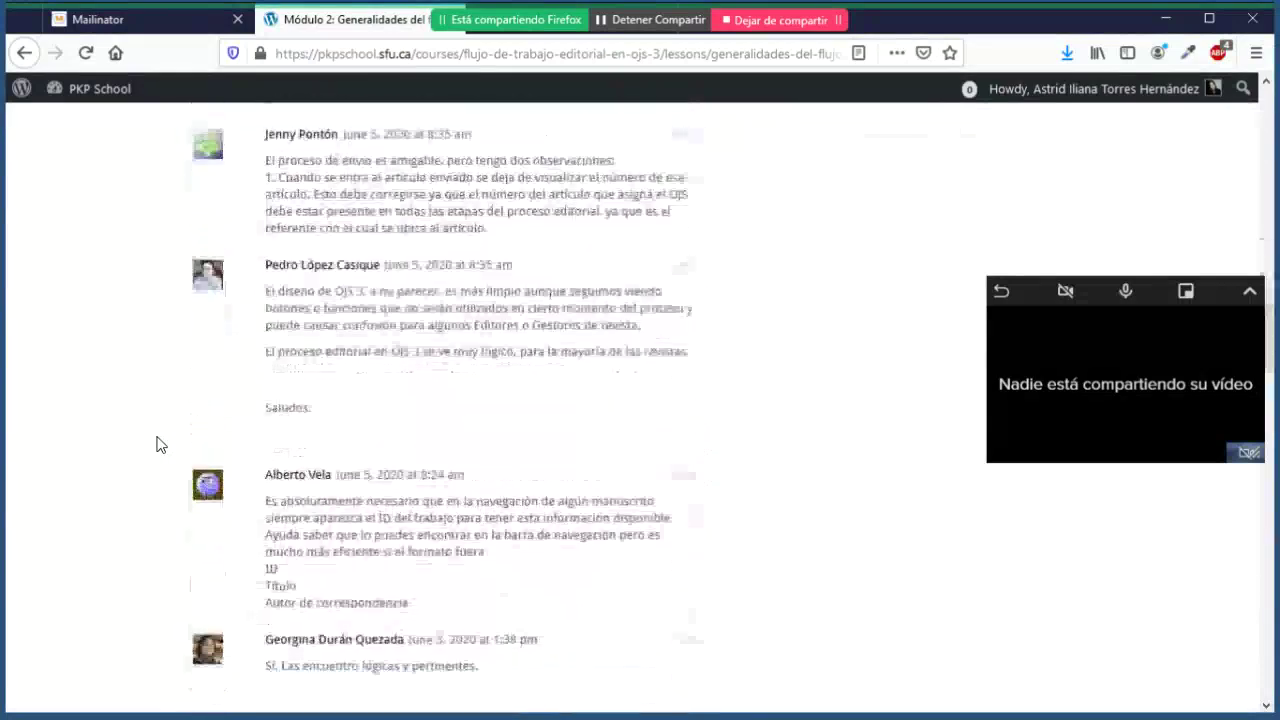
scroll(157, 444, down, 12)
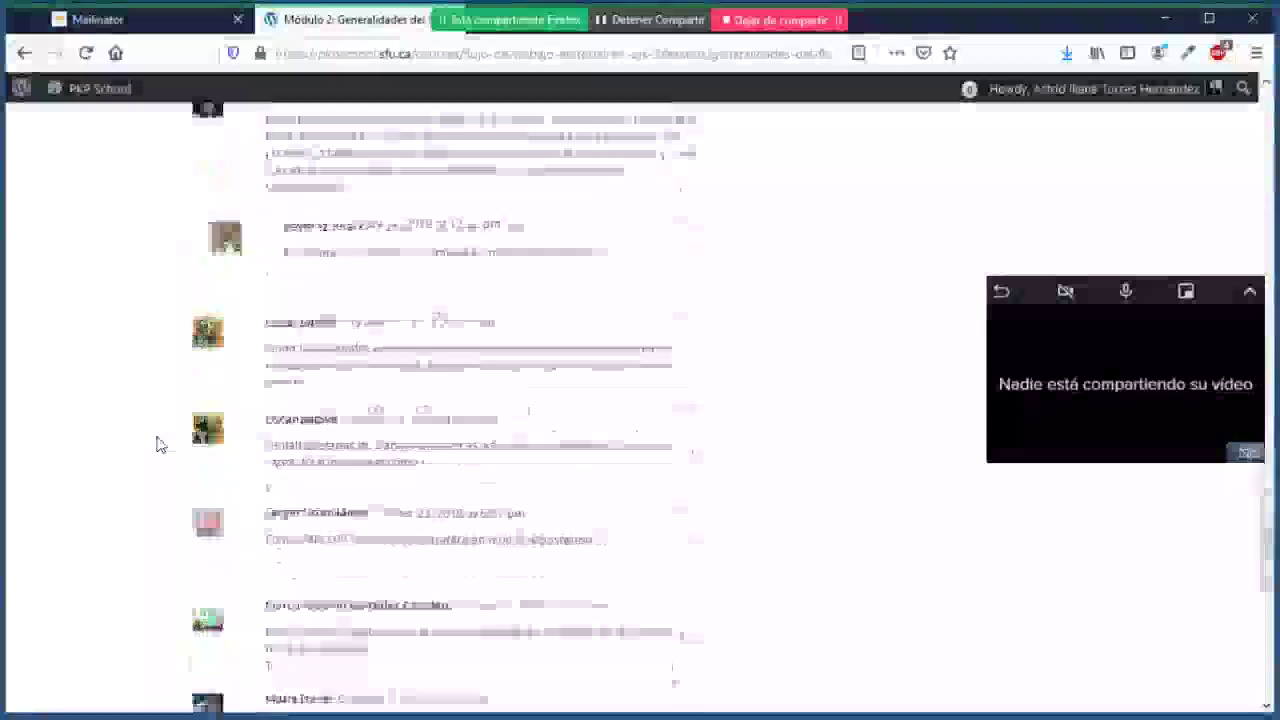
scroll(157, 444, down, 4)
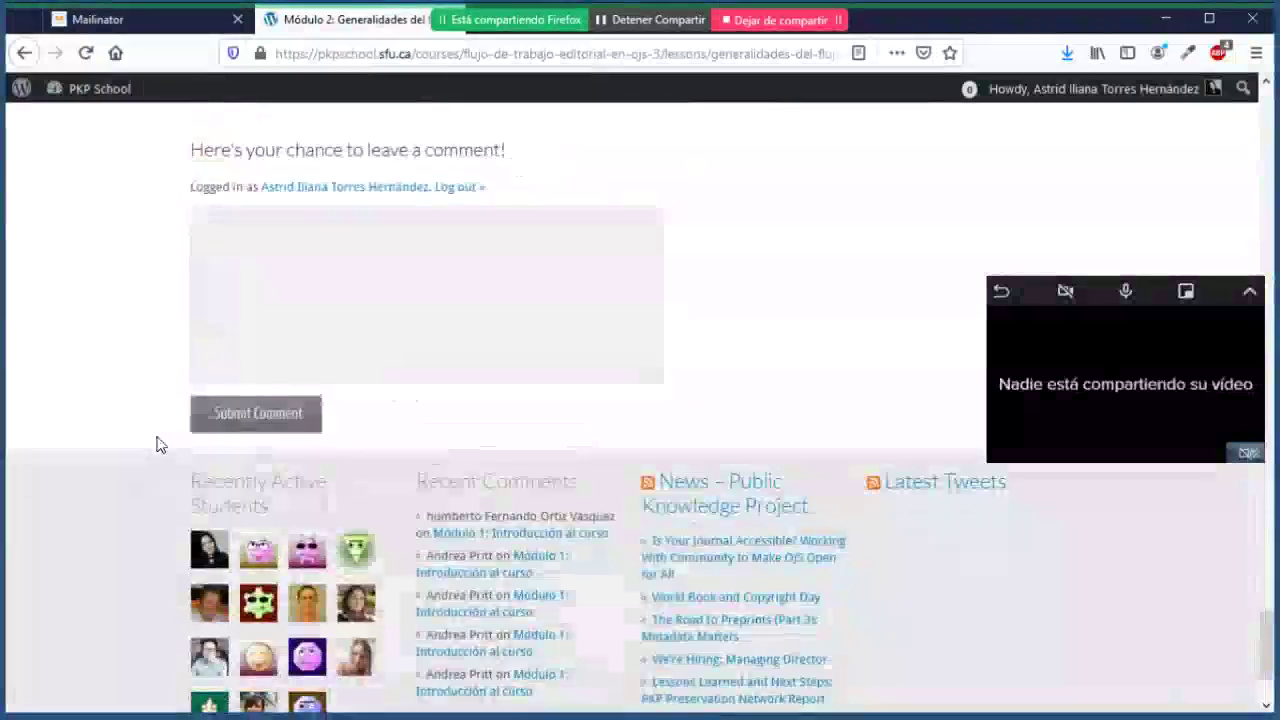
scroll(157, 444, up, 15)
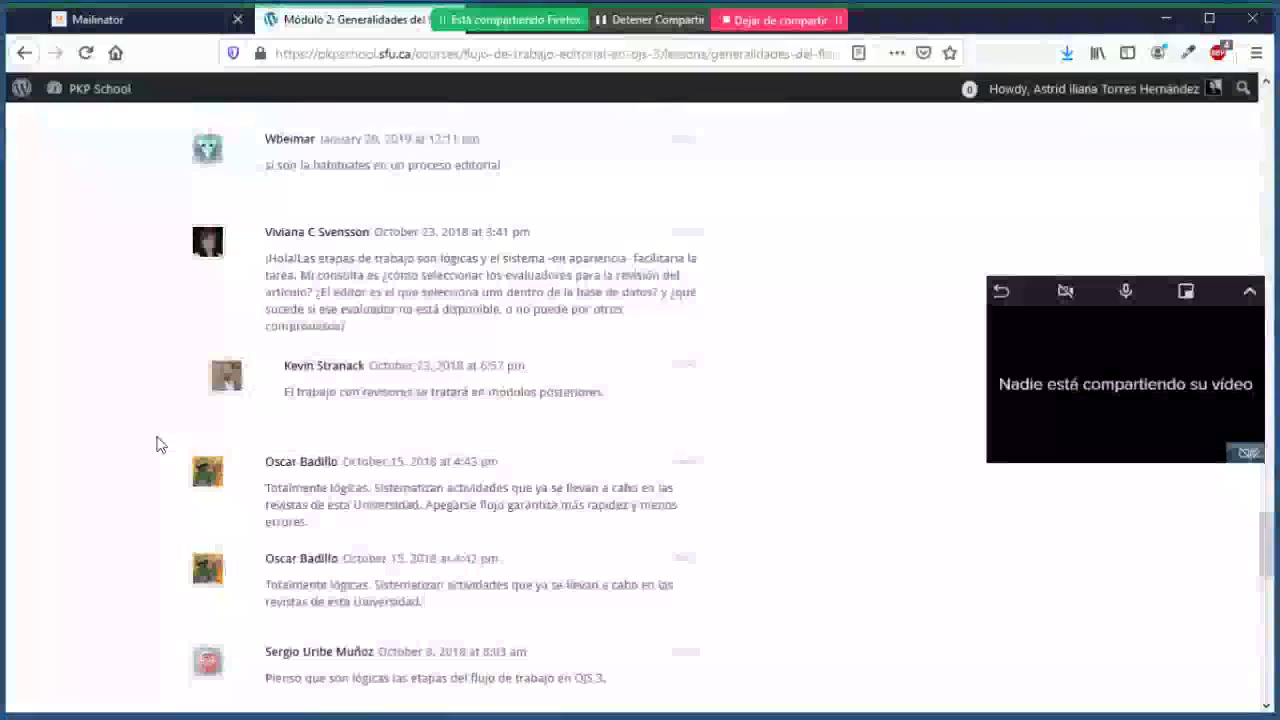
scroll(157, 444, up, 2)
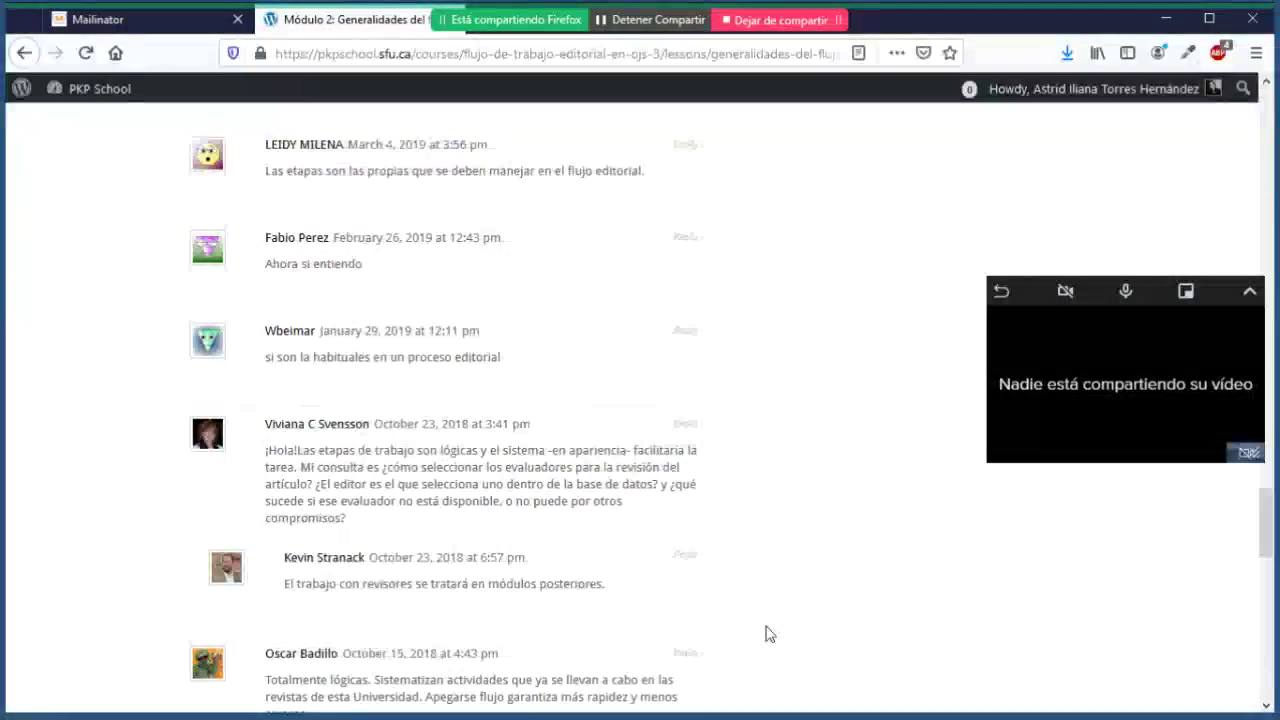
scroll(781, 604, up, 7)
scroll(781, 604, up, 10)
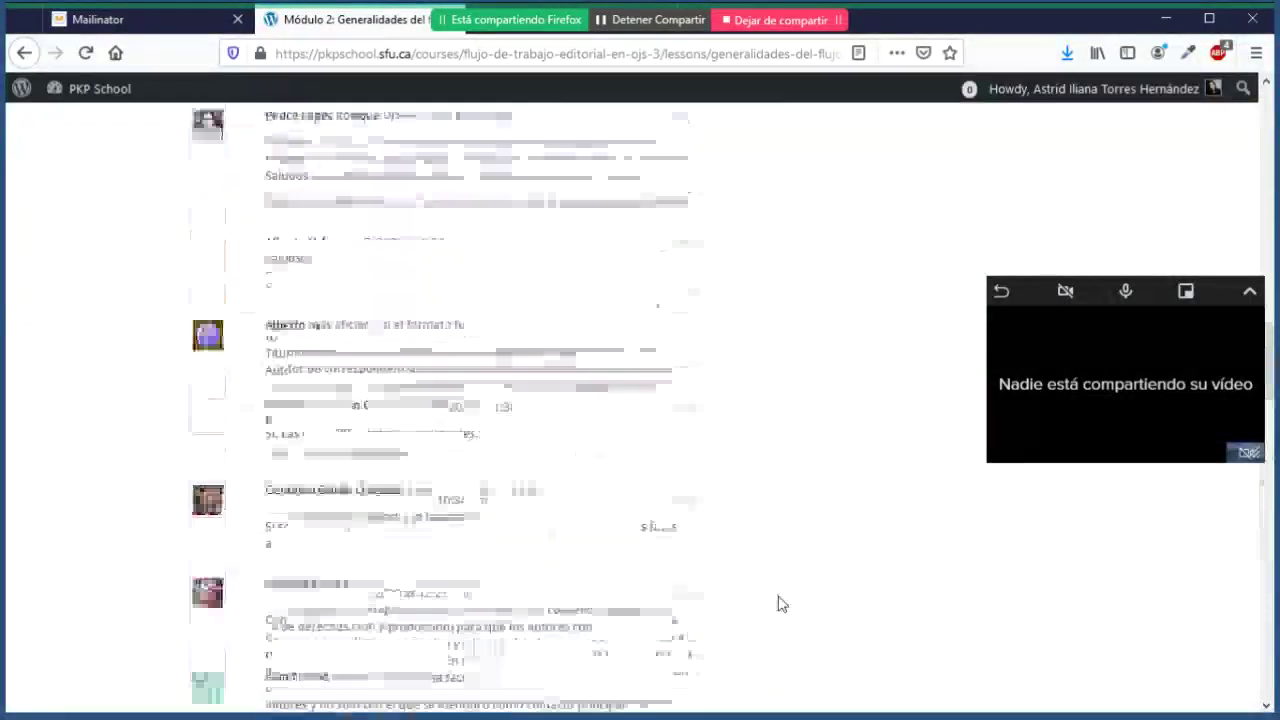
scroll(781, 604, up, 7)
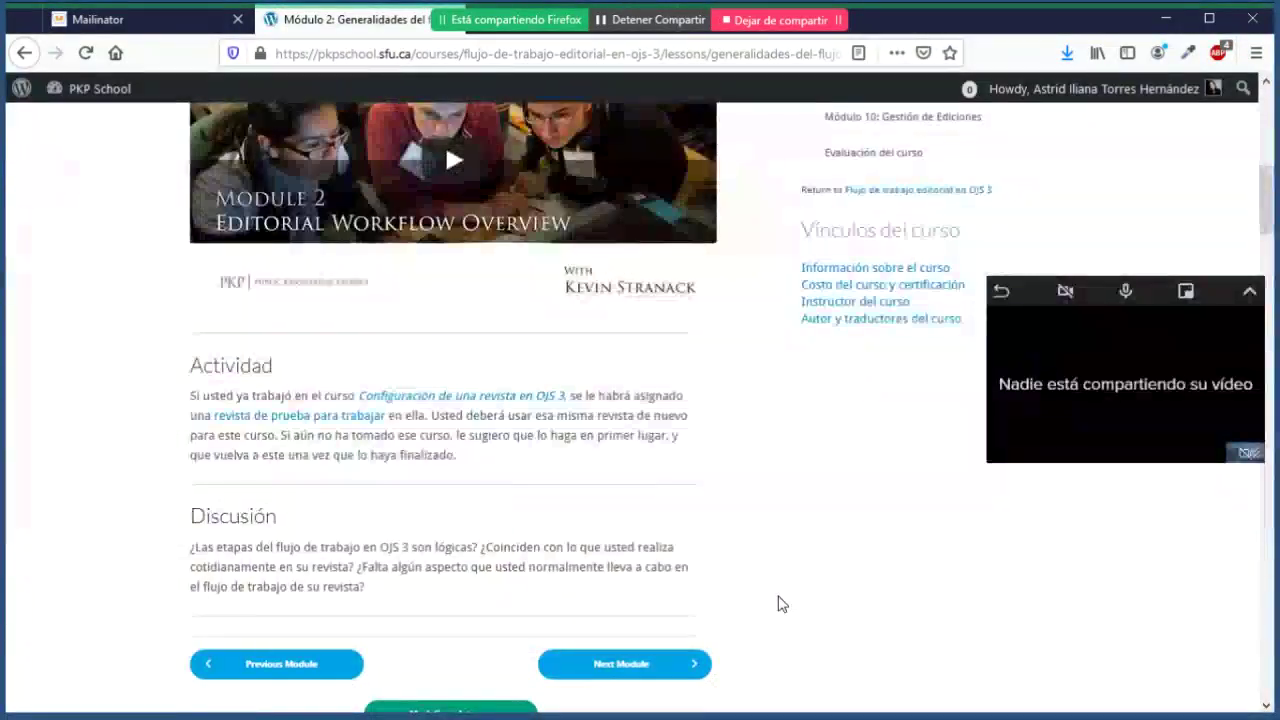
Step: Read the Módulo 2 Objetivo section and its Editorial Workflow Overview video
scroll(781, 604, up, 2)
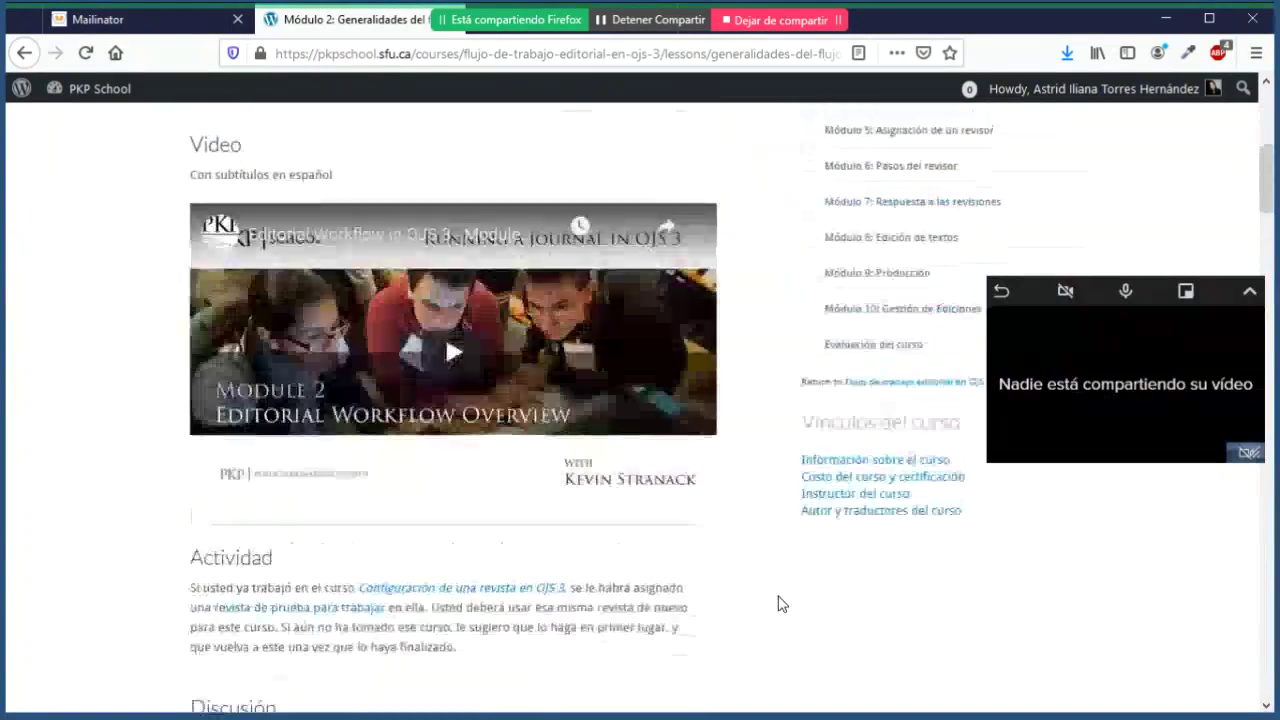
scroll(781, 604, down, 2)
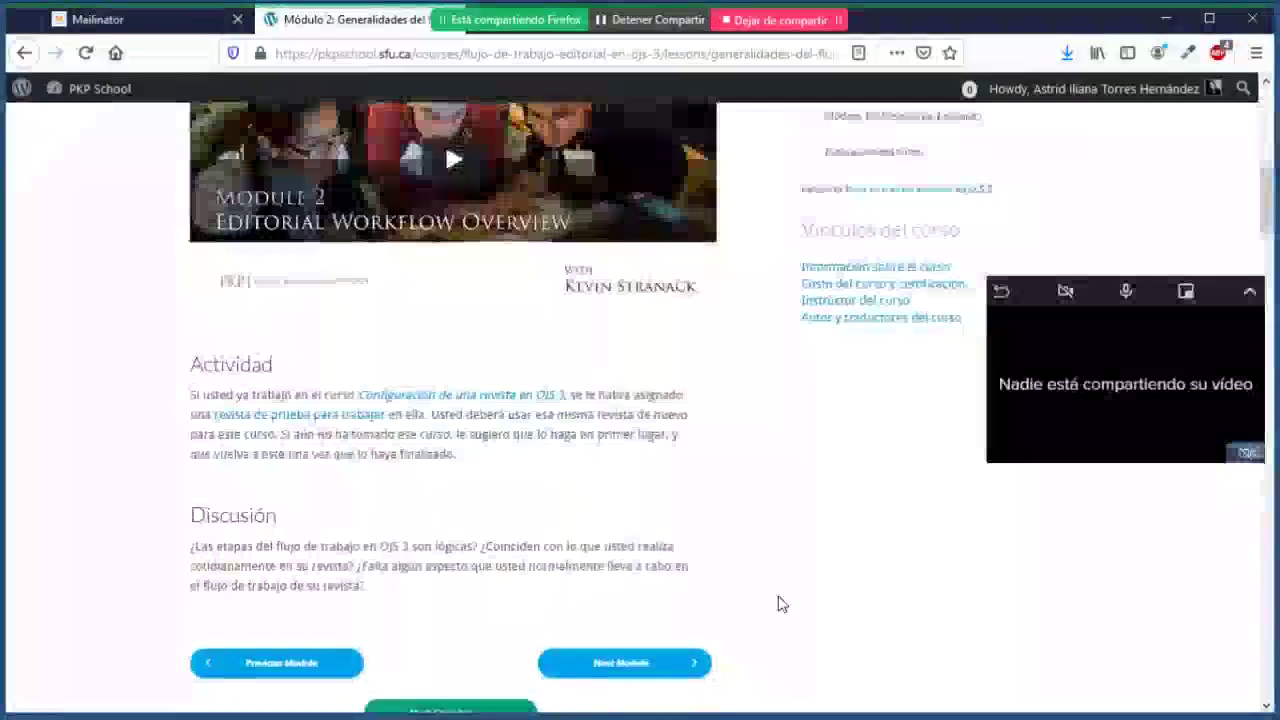
scroll(781, 604, down, 2)
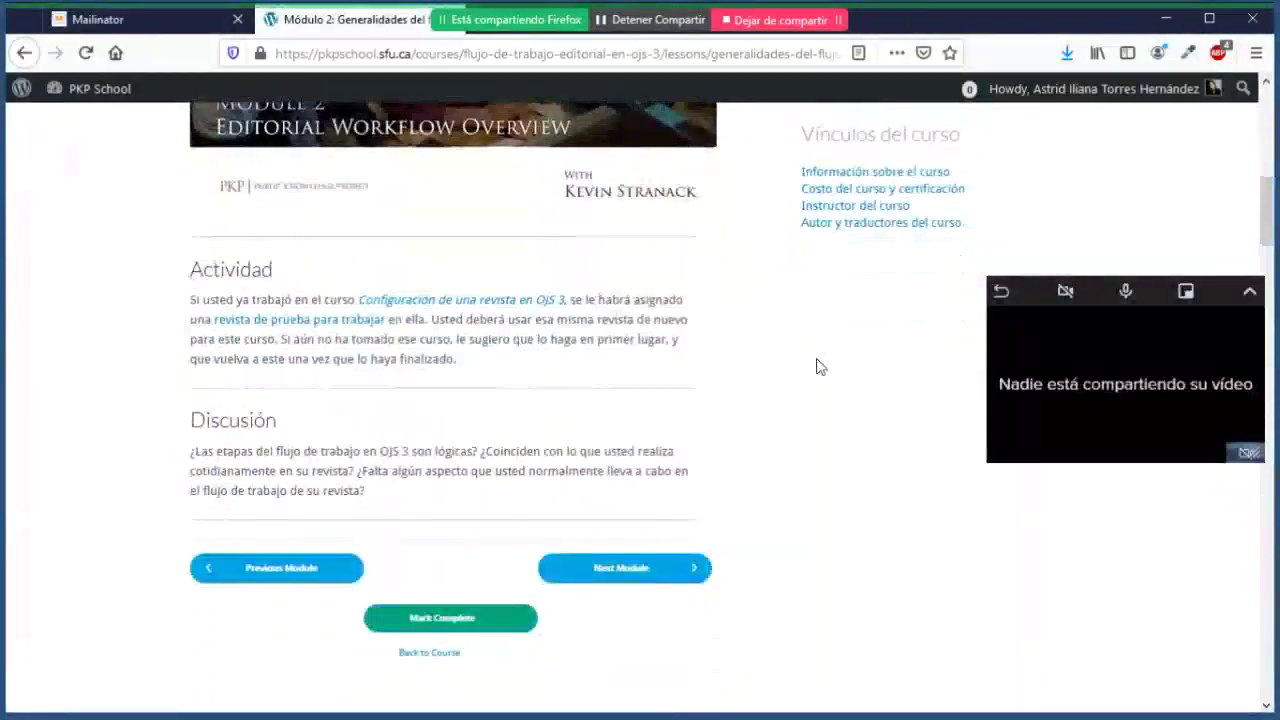
scroll(818, 367, up, 5)
scroll(822, 367, up, 3)
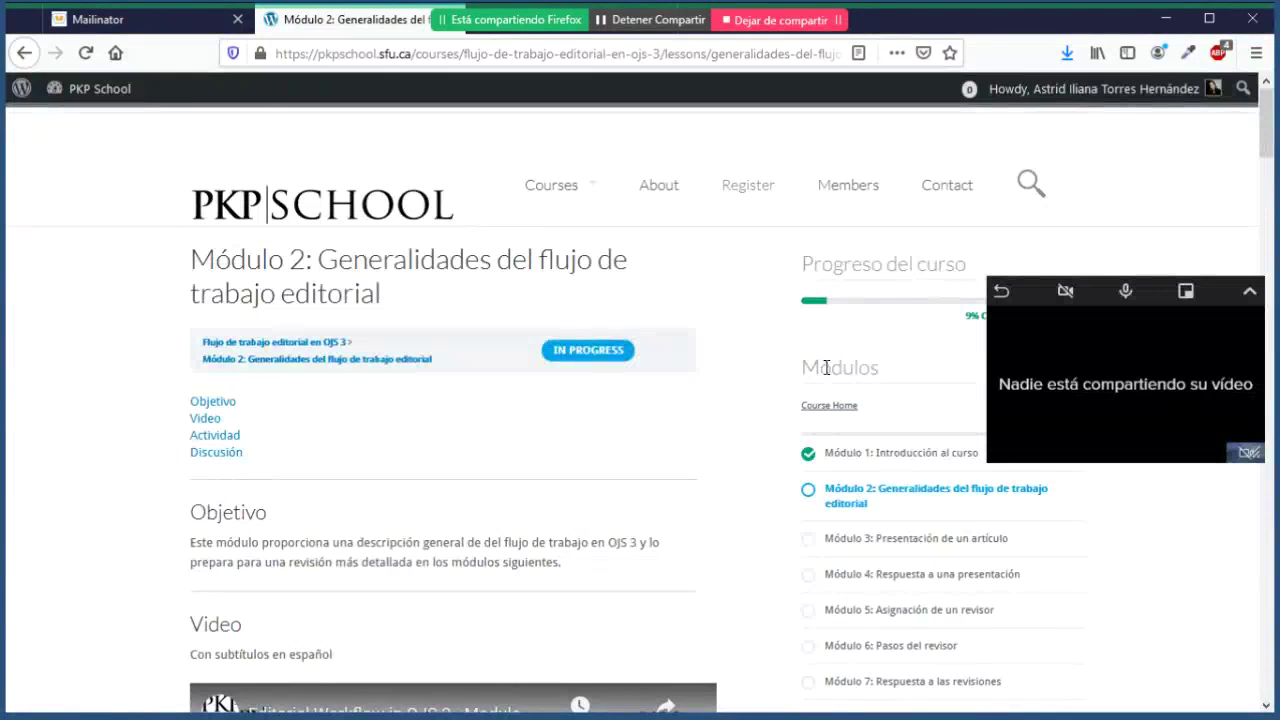
scroll(716, 501, down, 2)
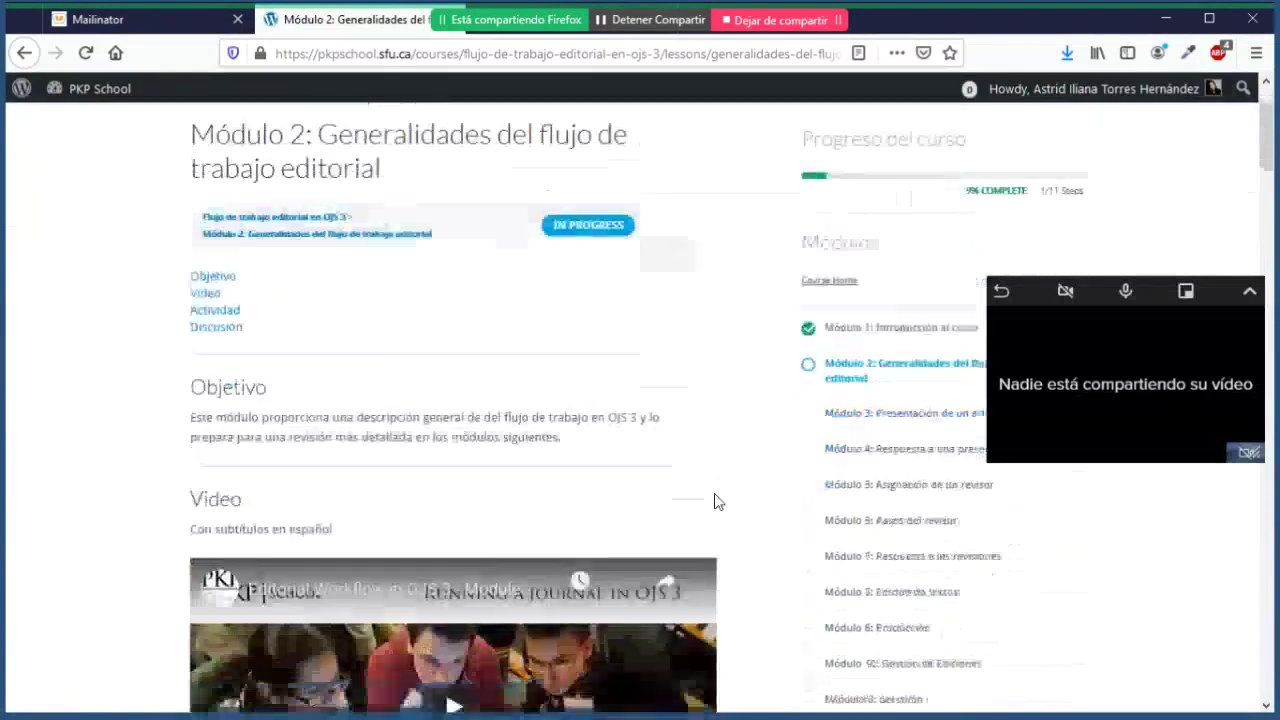
scroll(716, 501, down, 1)
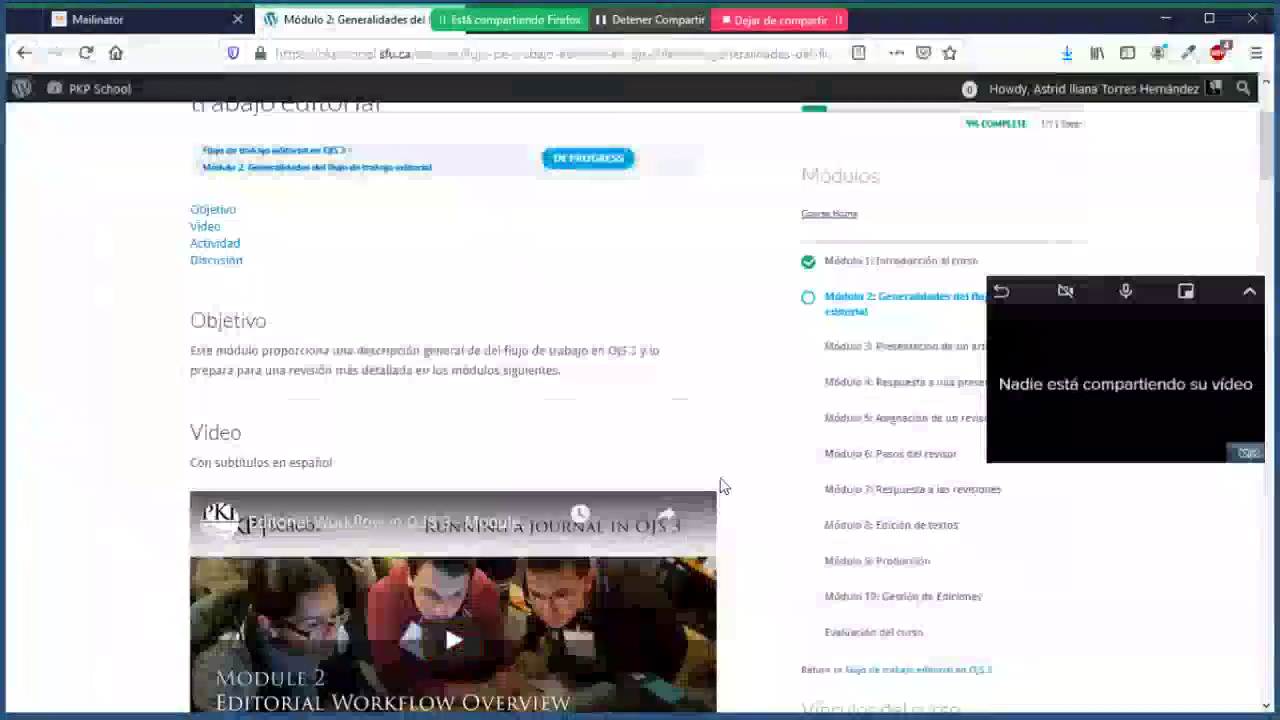
scroll(722, 486, down, 2)
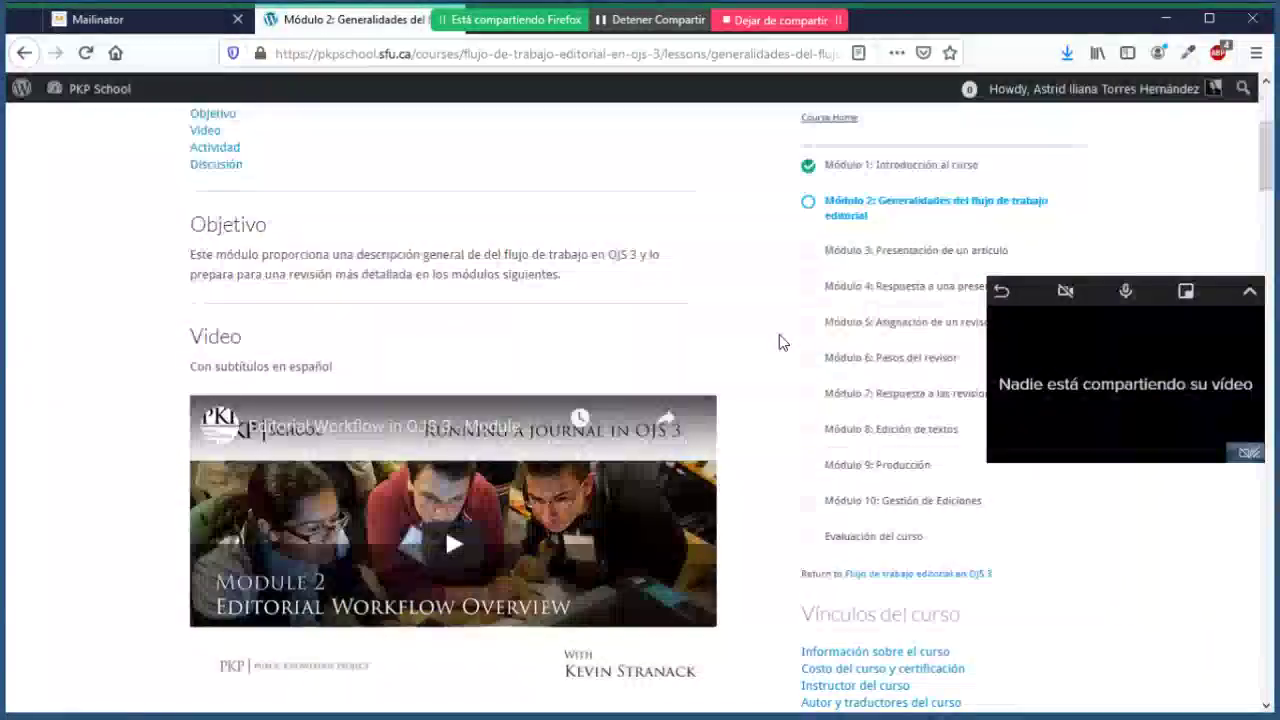
Step: Open 'Módulo 3: Presentación de un artículo' and read through its Objetivo paragraphs
click(910, 255)
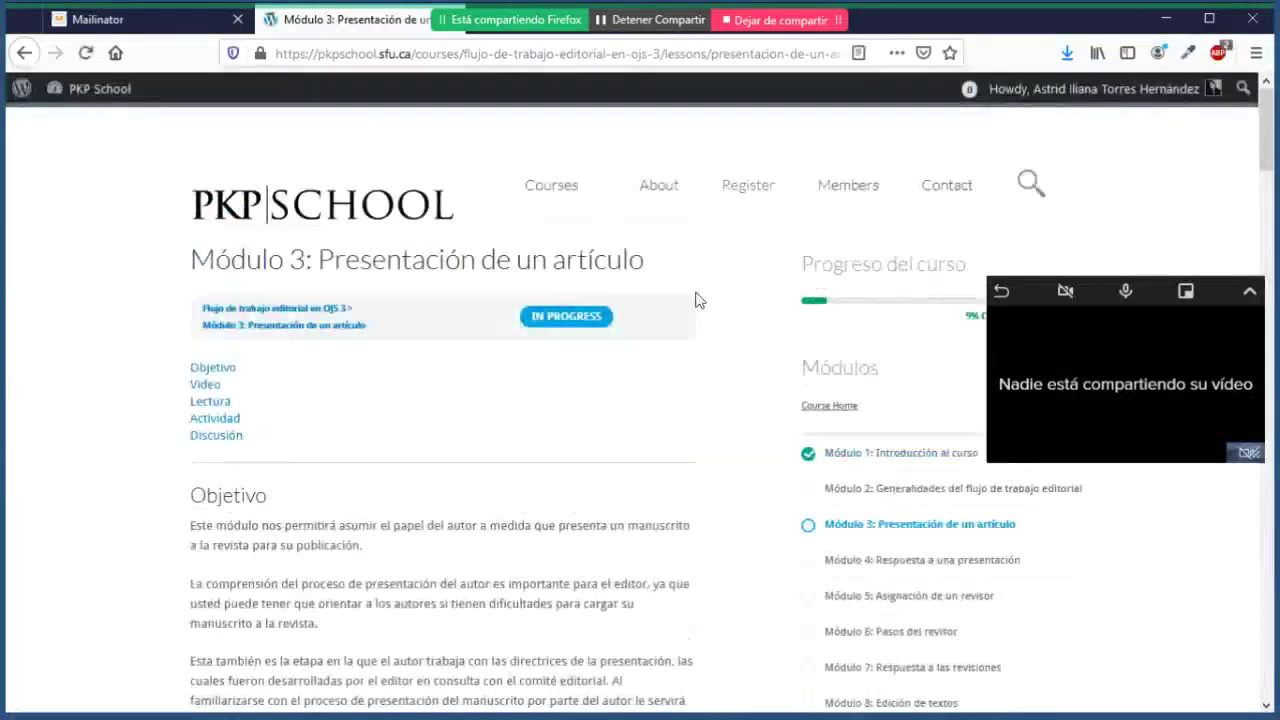
scroll(698, 300, down, 2)
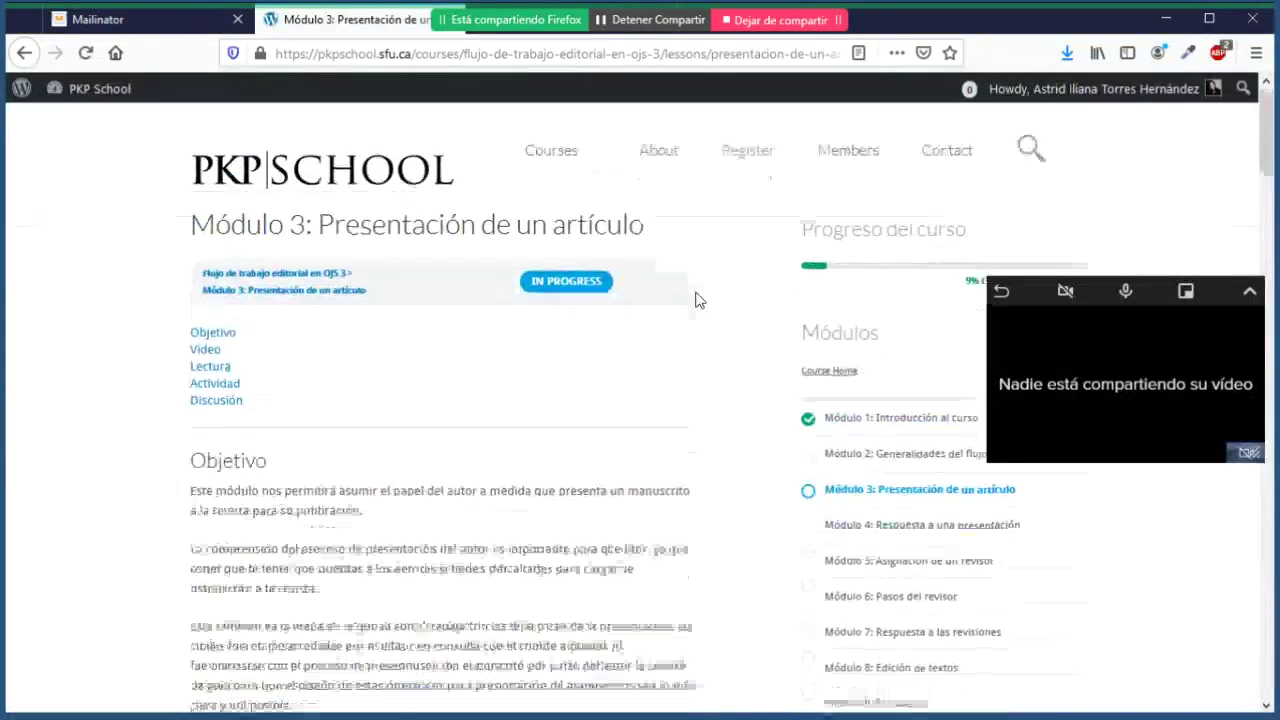
scroll(698, 300, down, 3)
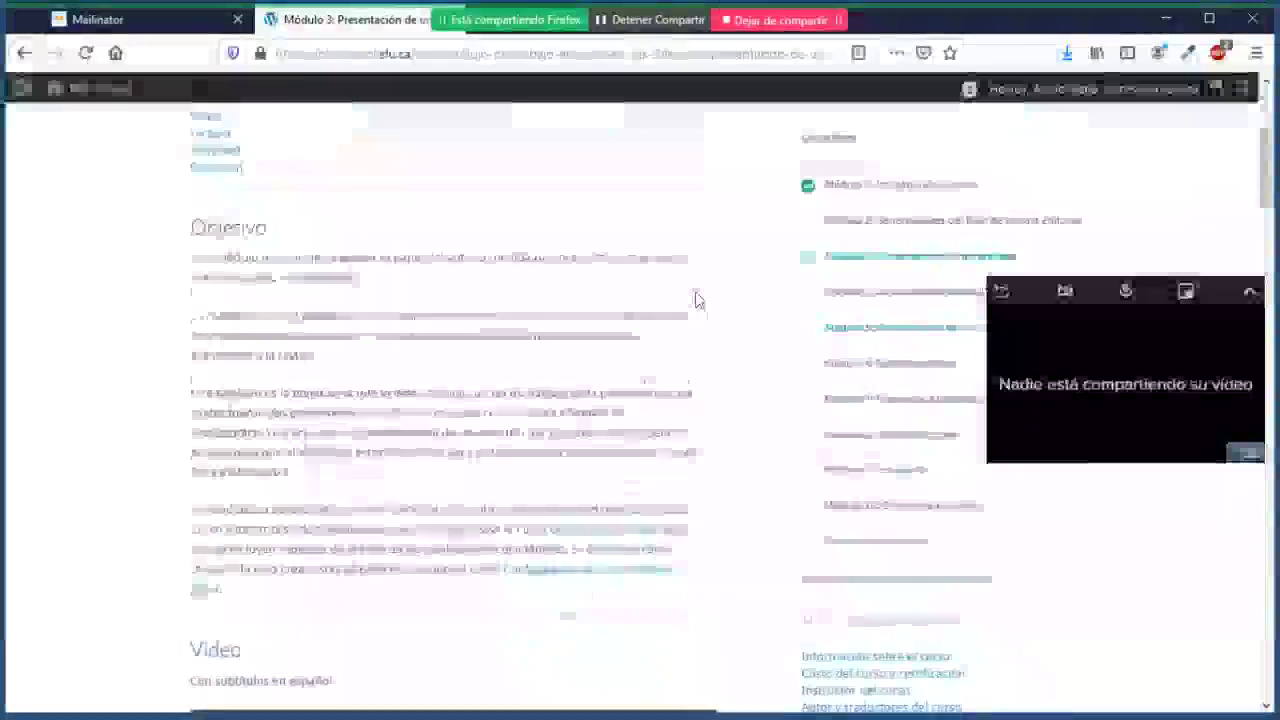
drag(204, 217, 397, 553)
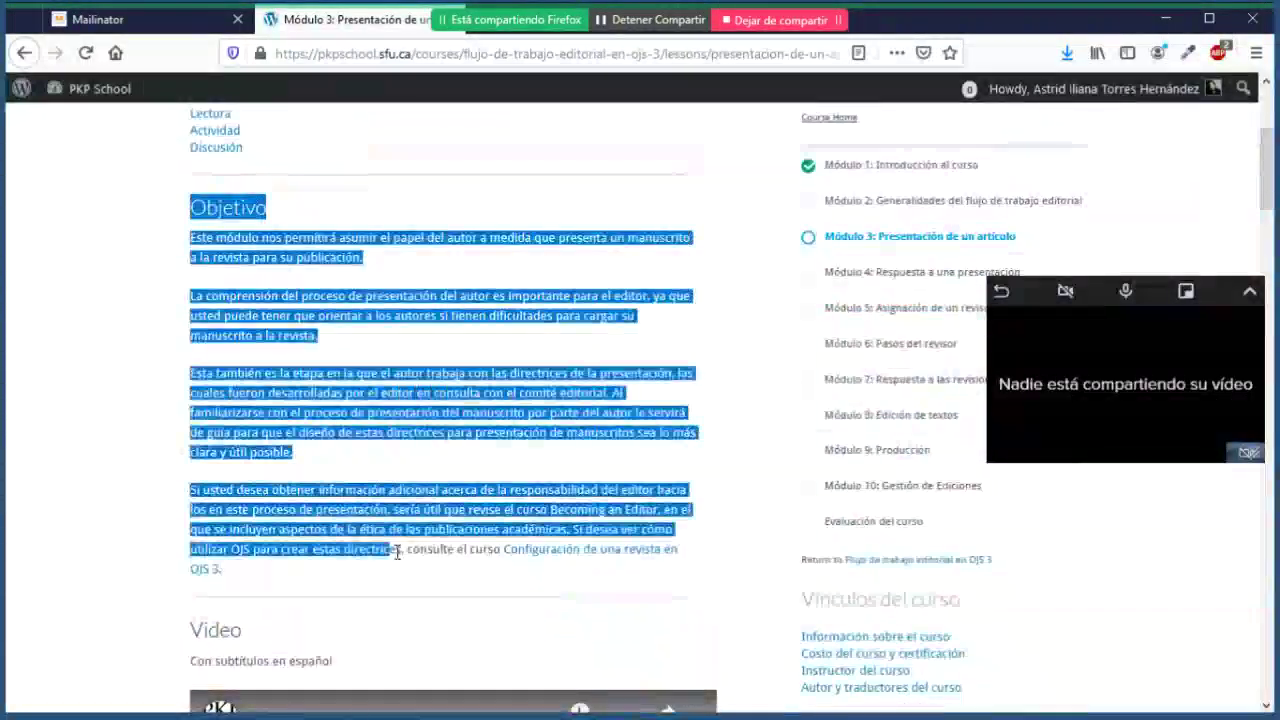
click(166, 404)
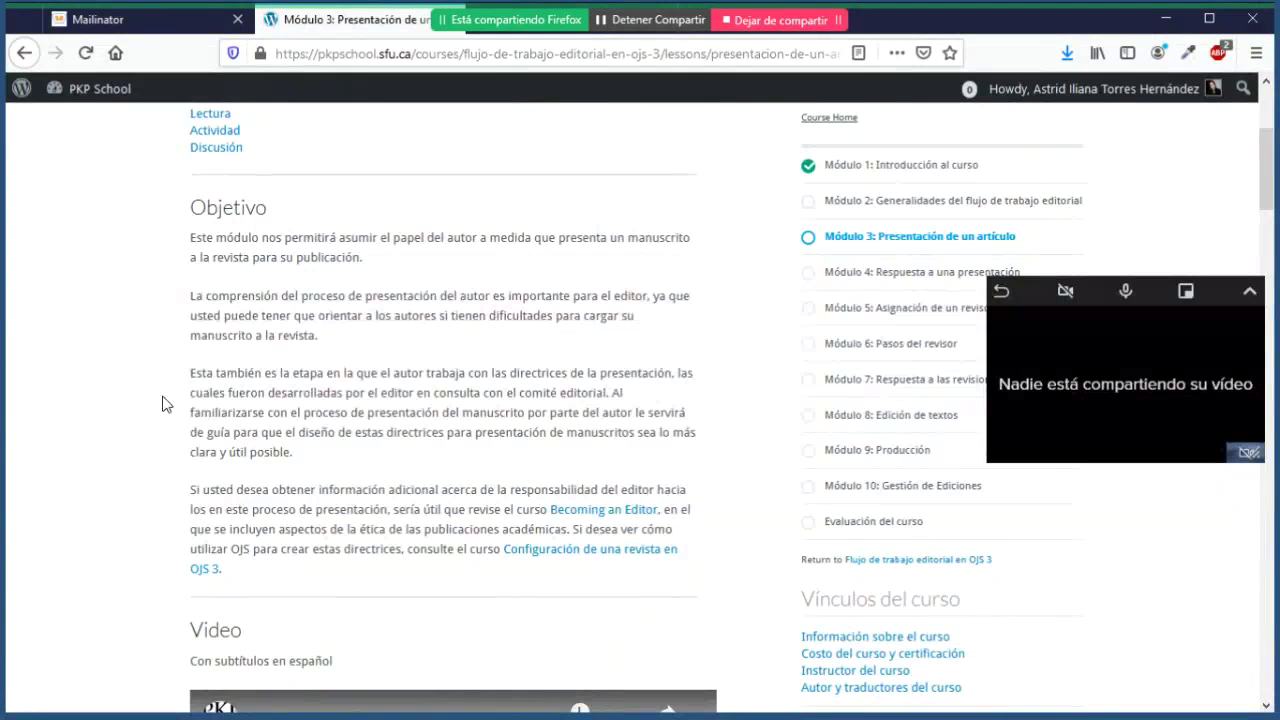
scroll(166, 404, down, 2)
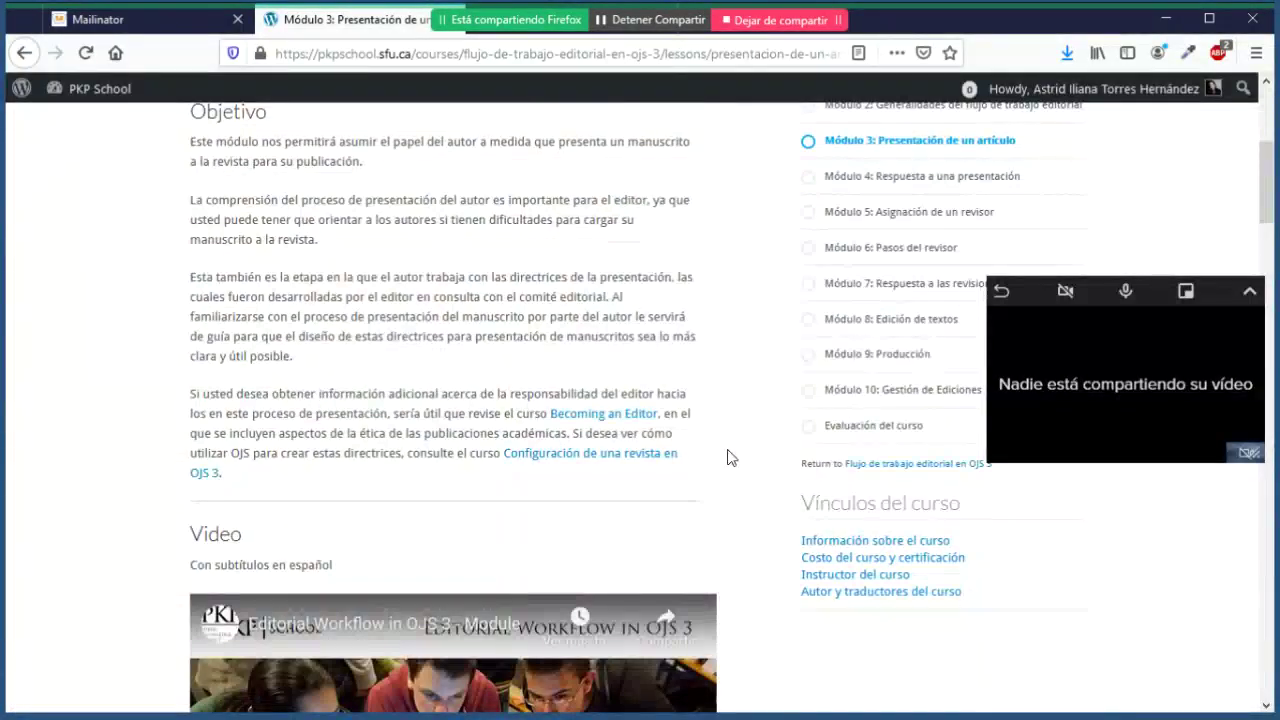
Step: Bring the Lectura assignment 'Capítulo 10: Authoring en Learning OJS' into view below the video
scroll(729, 457, down, 3)
scroll(729, 457, up, 1)
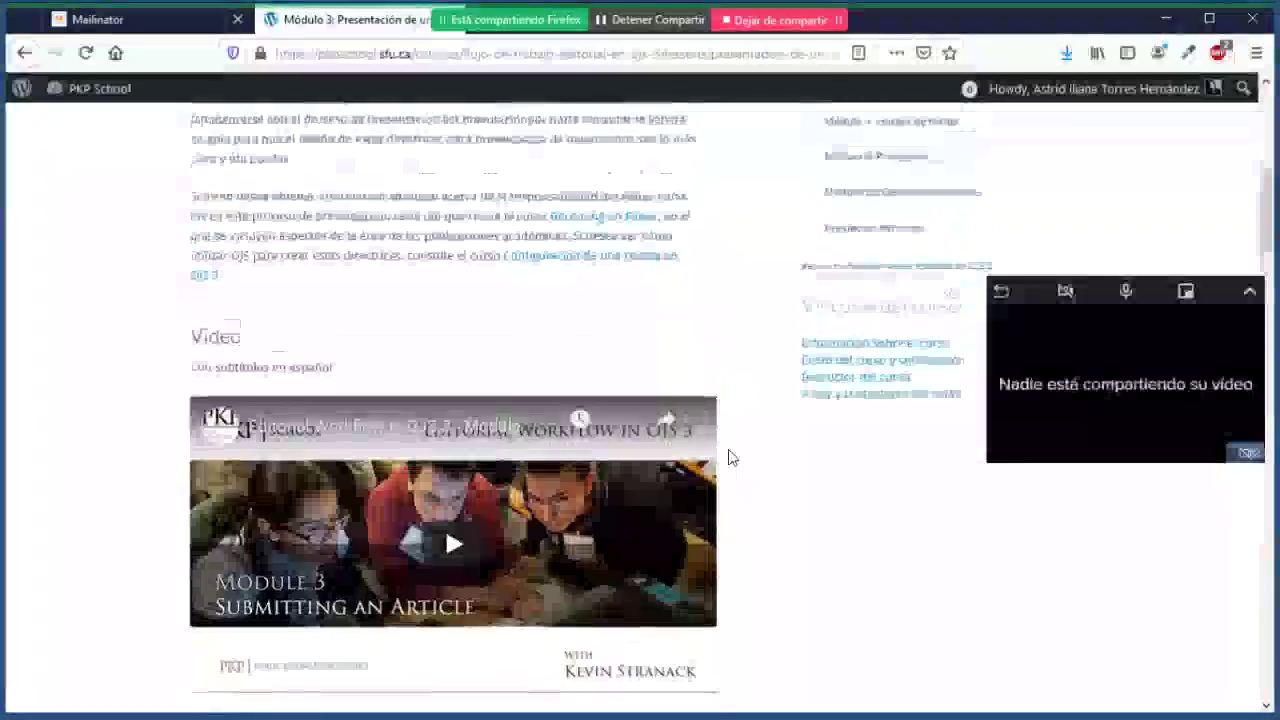
scroll(728, 455, up, 1)
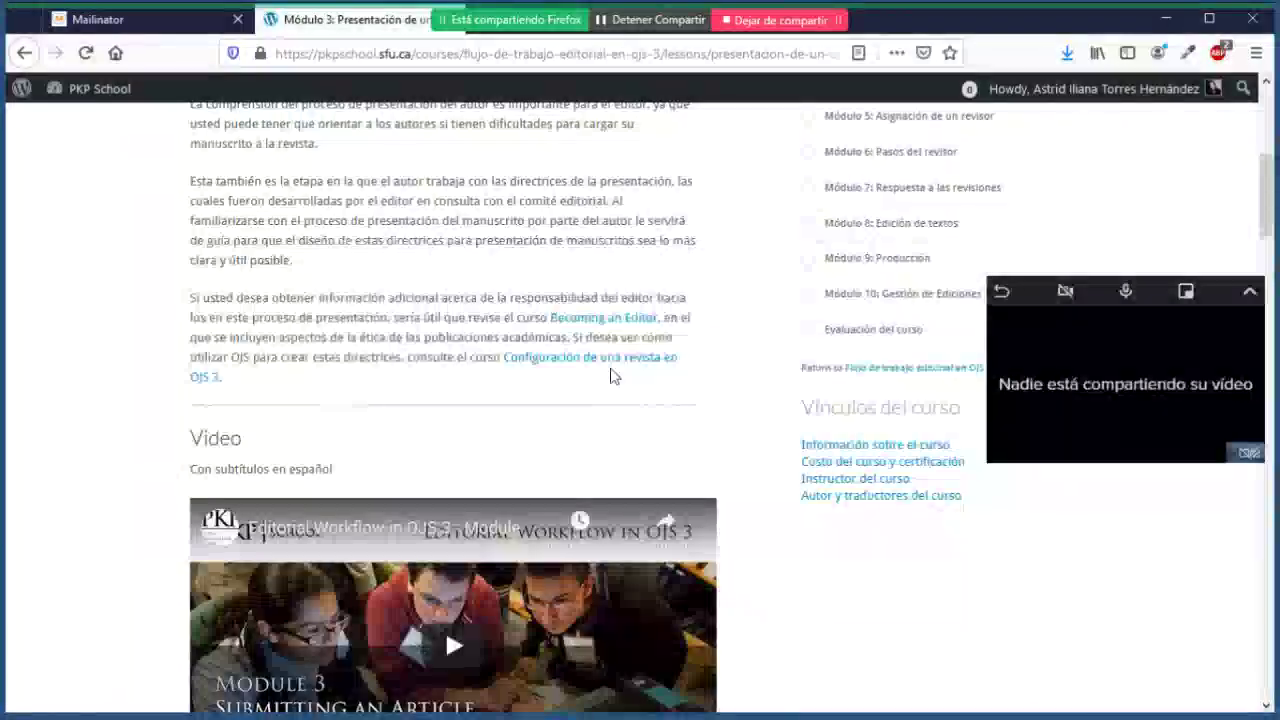
scroll(613, 376, down, 4)
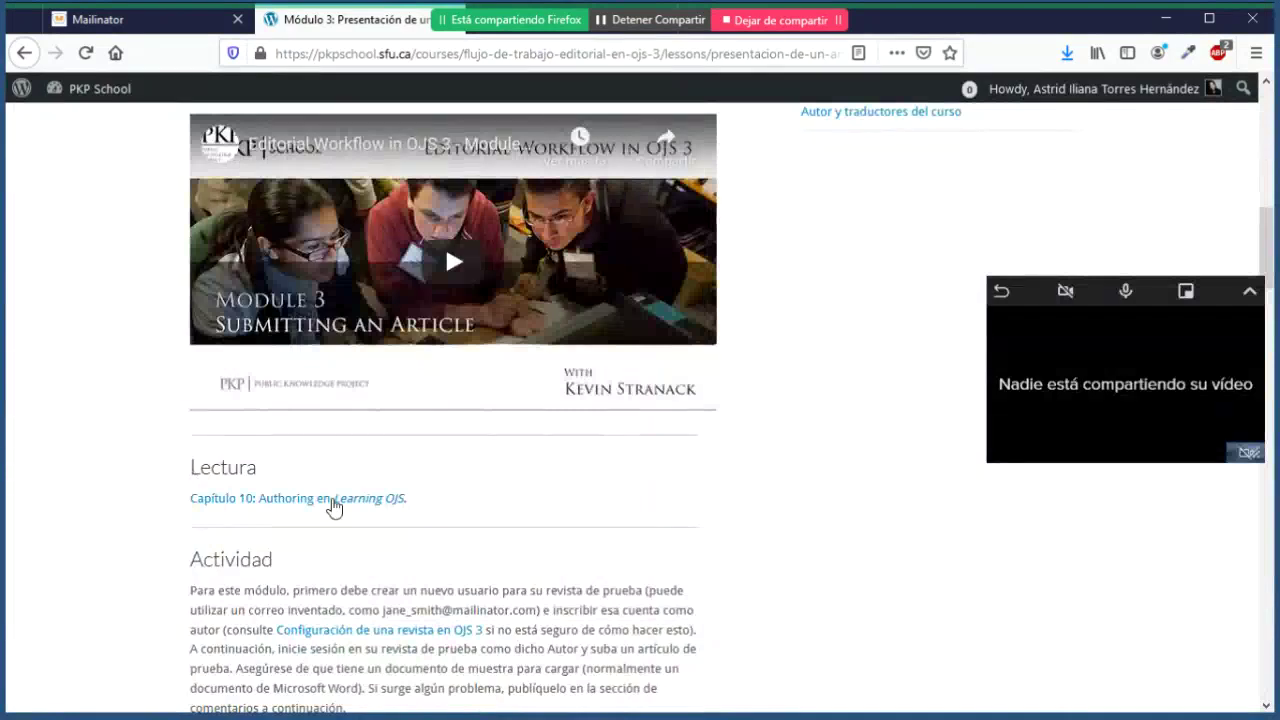
Step: Open 'Capítulo 10: Authoring en Learning OJS' in a new tab and bring that chapter up
right_click(334, 499)
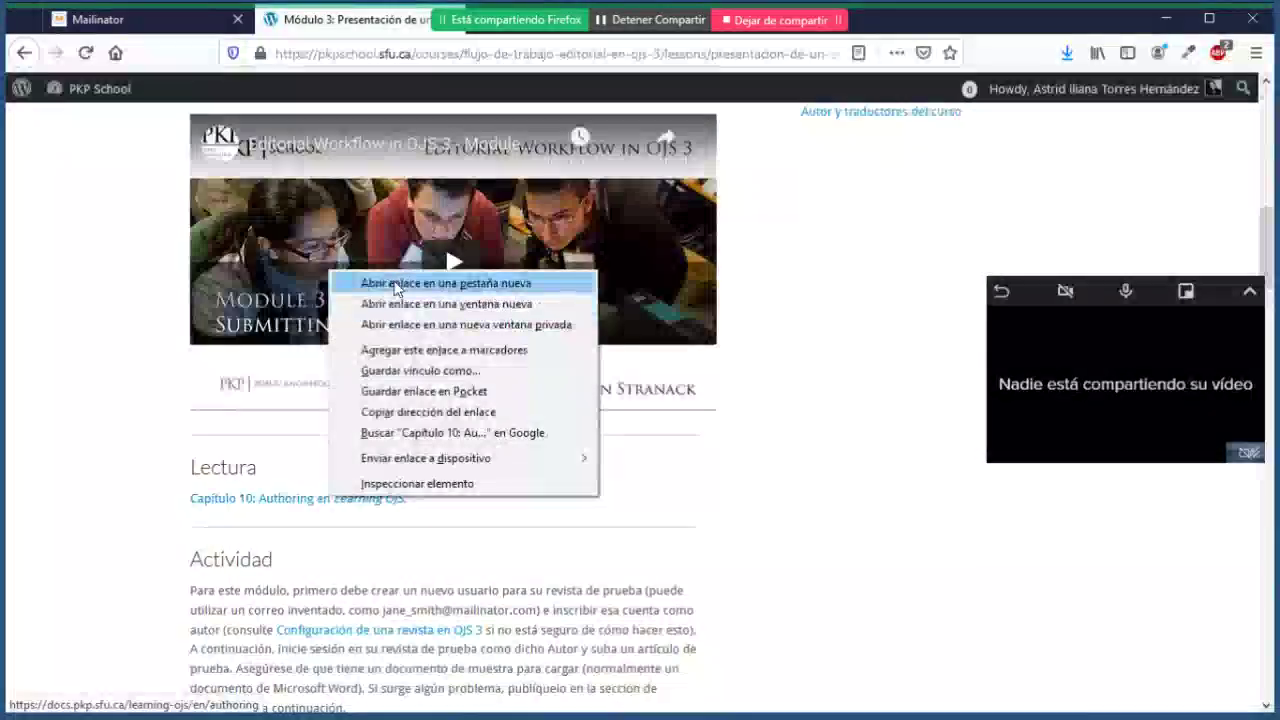
click(447, 283)
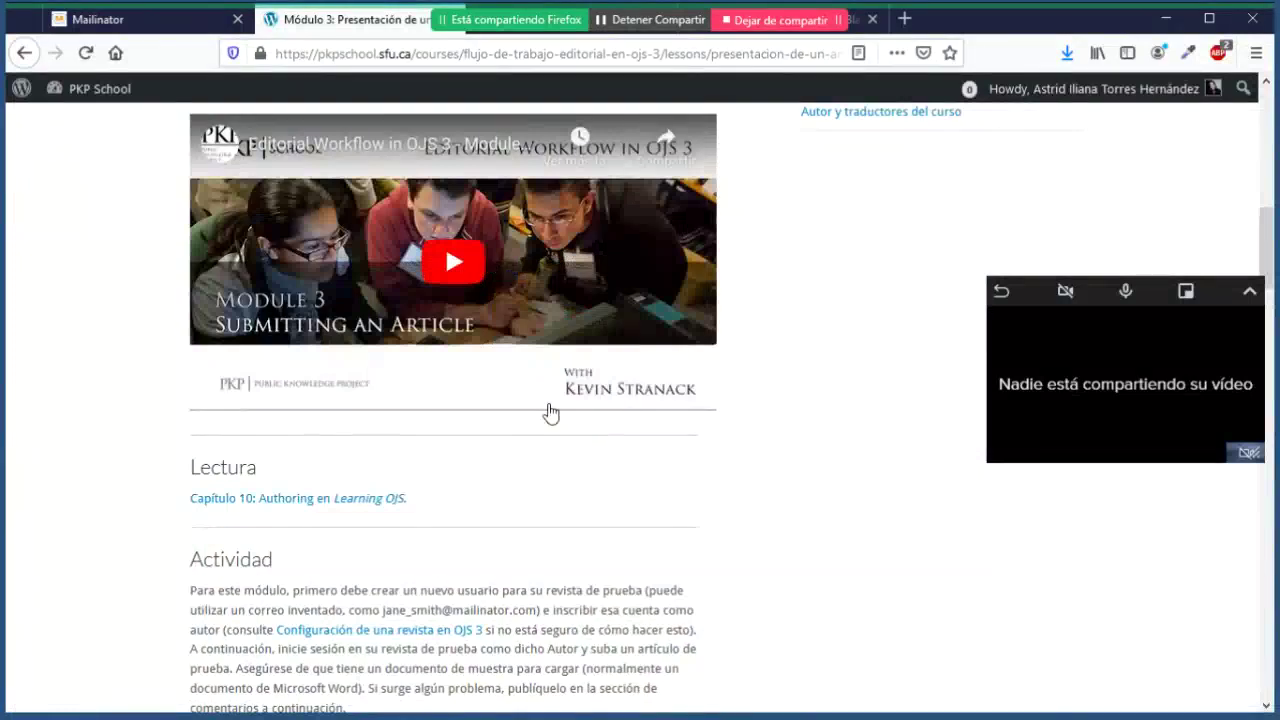
click(851, 25)
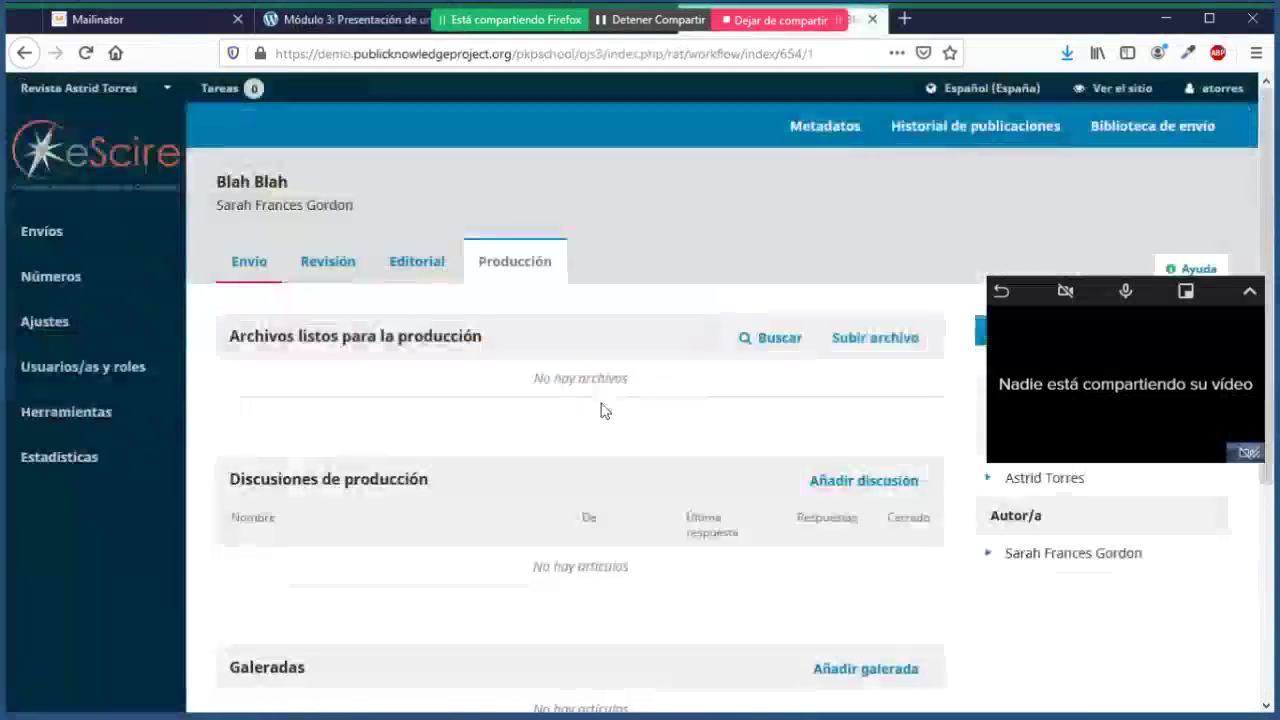
scroll(603, 409, down, 2)
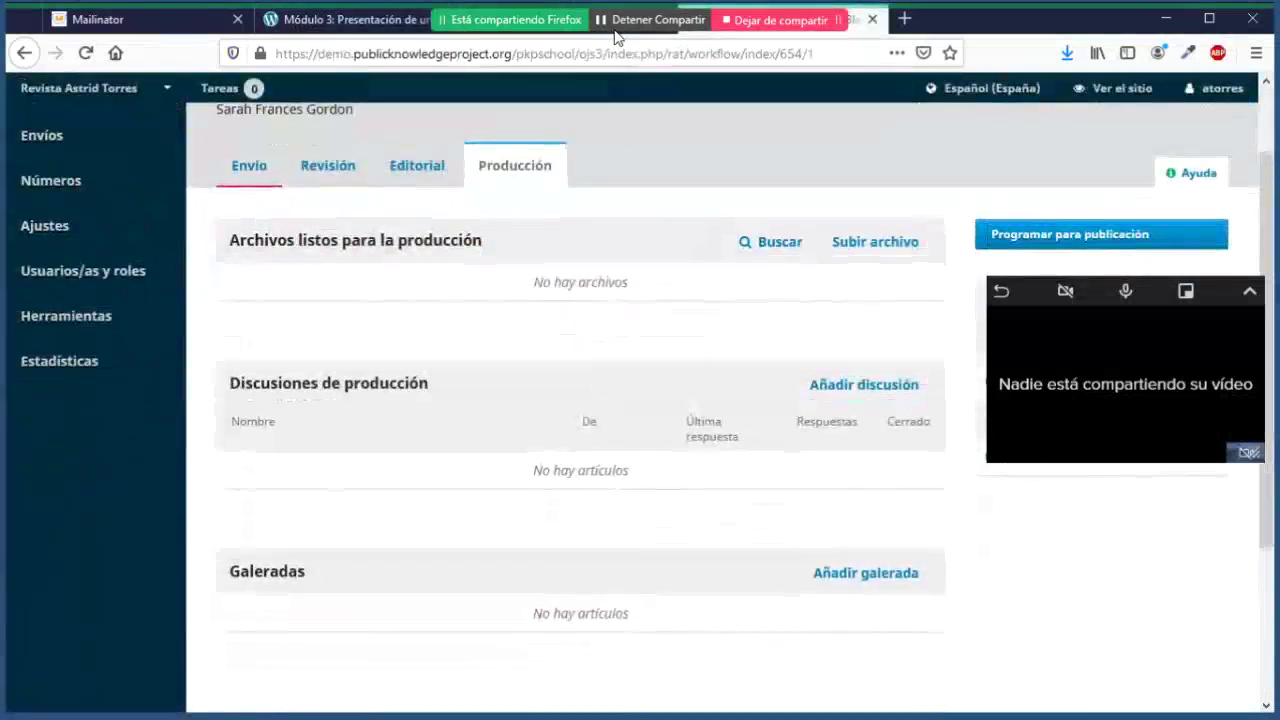
click(629, 34)
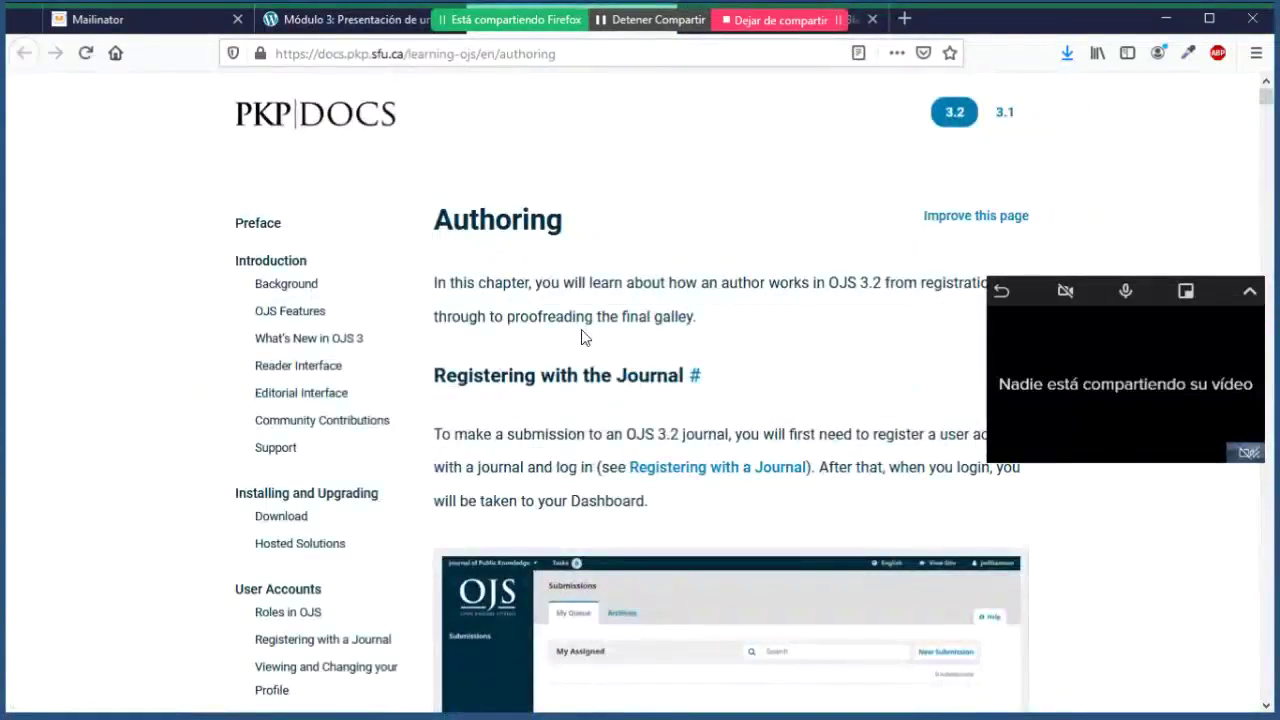
Step: Skim the Authoring chapter's Submitting an Article section down to Step 1
scroll(585, 338, down, 5)
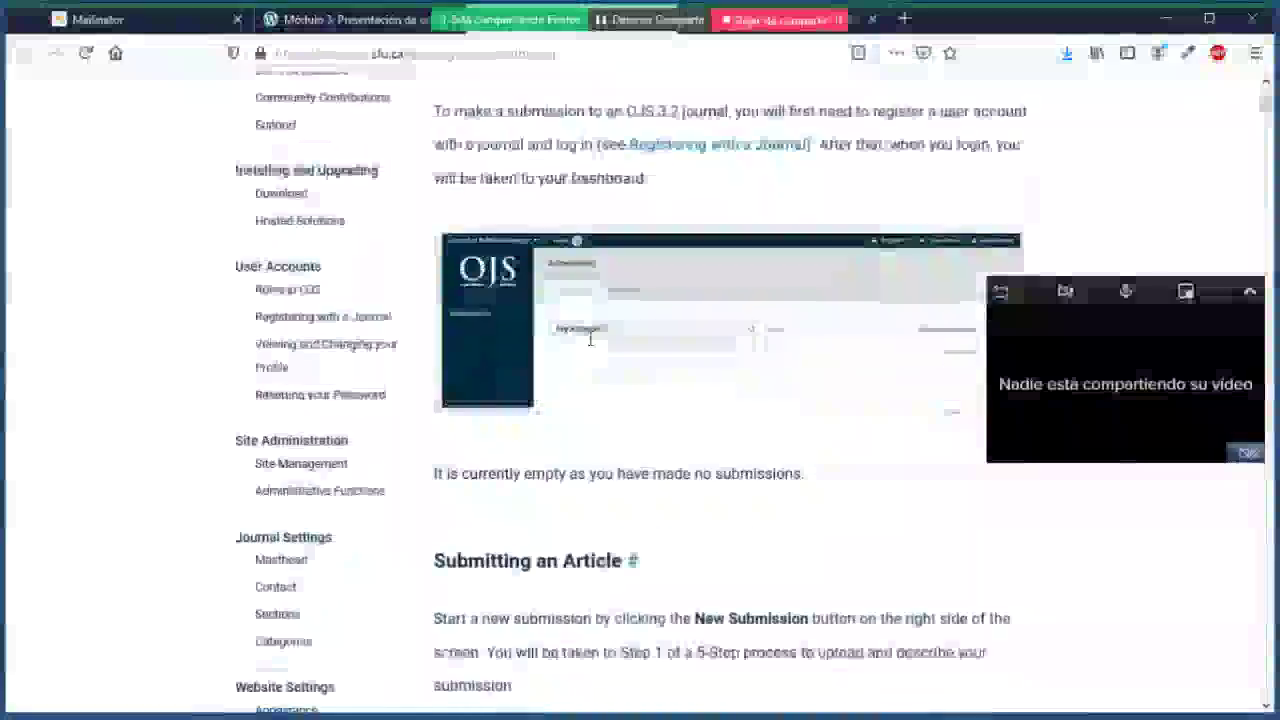
scroll(590, 338, down, 7)
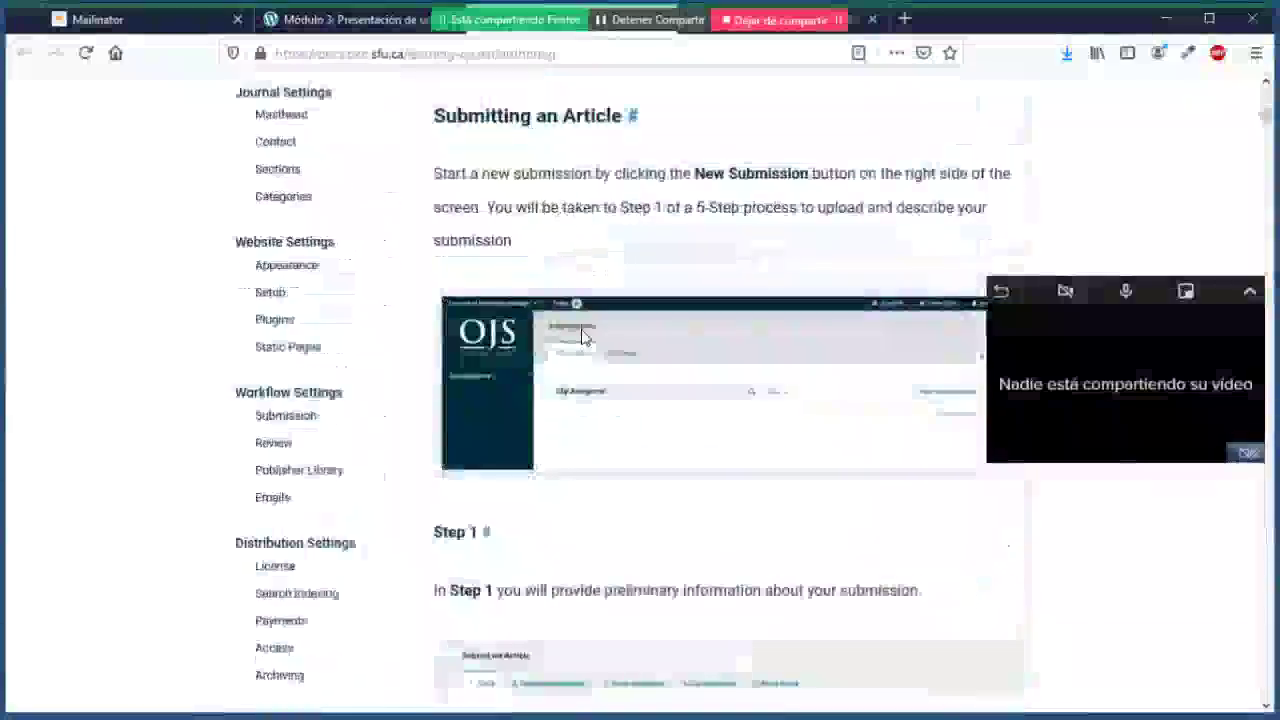
scroll(585, 338, down, 2)
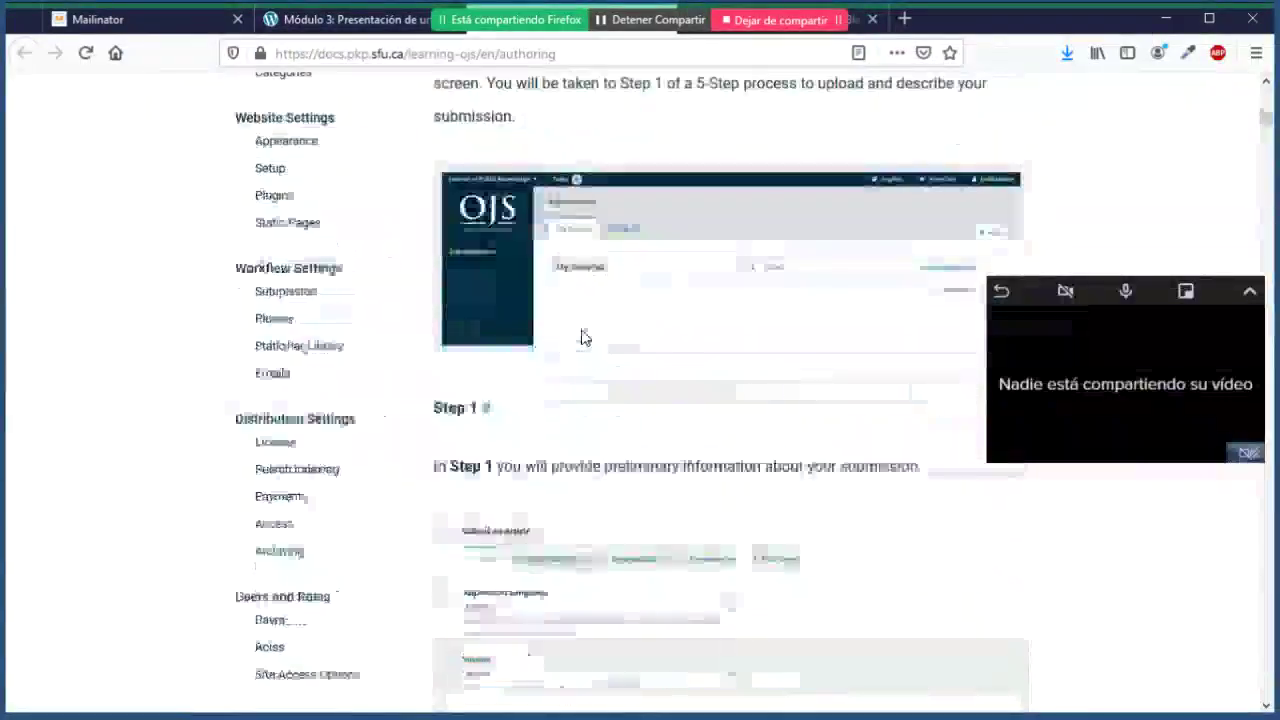
scroll(585, 338, down, 3)
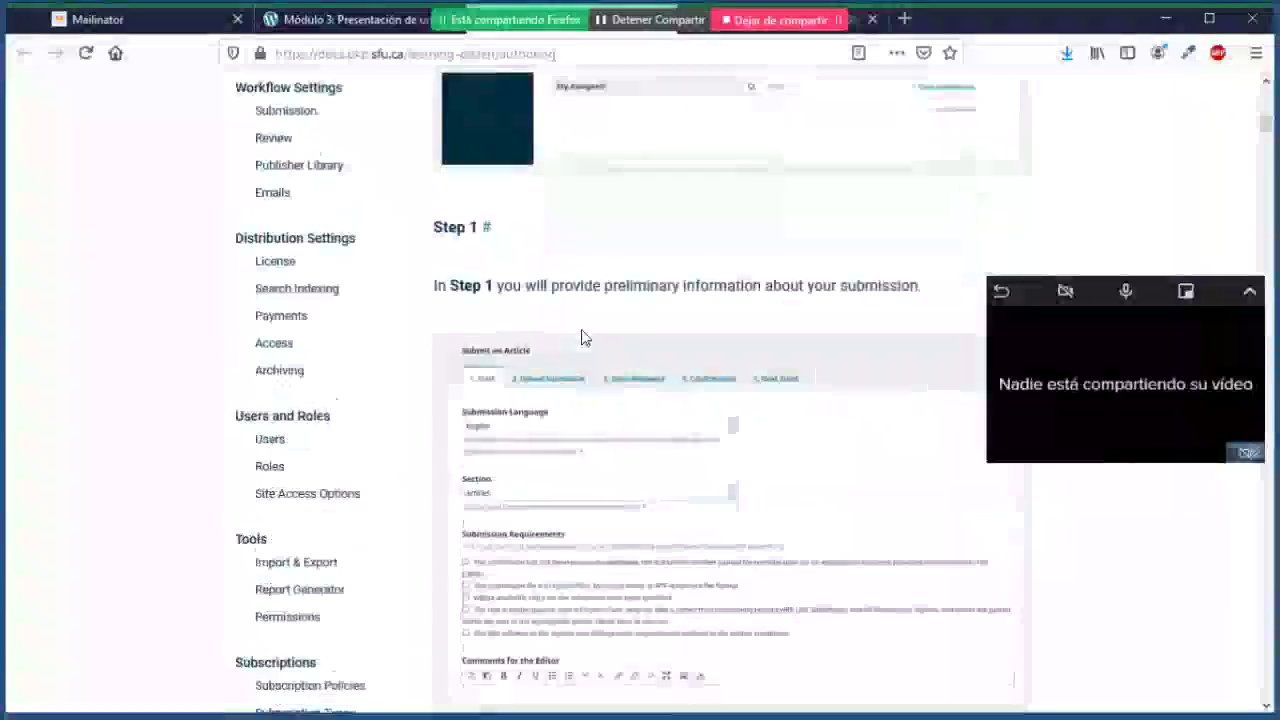
scroll(585, 338, down, 3)
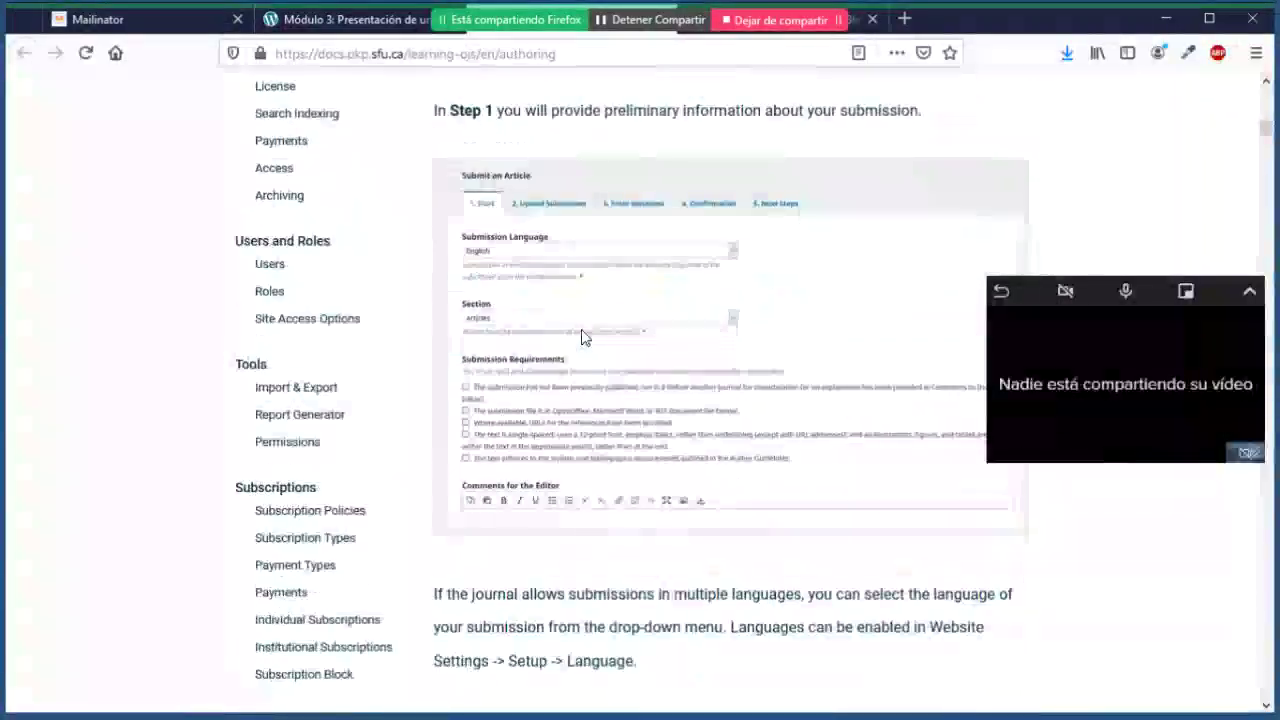
scroll(585, 338, down, 12)
Step: Return to the Módulo 3 lesson's Lectura, Actividad and Discusión sections
scroll(585, 338, up, 20)
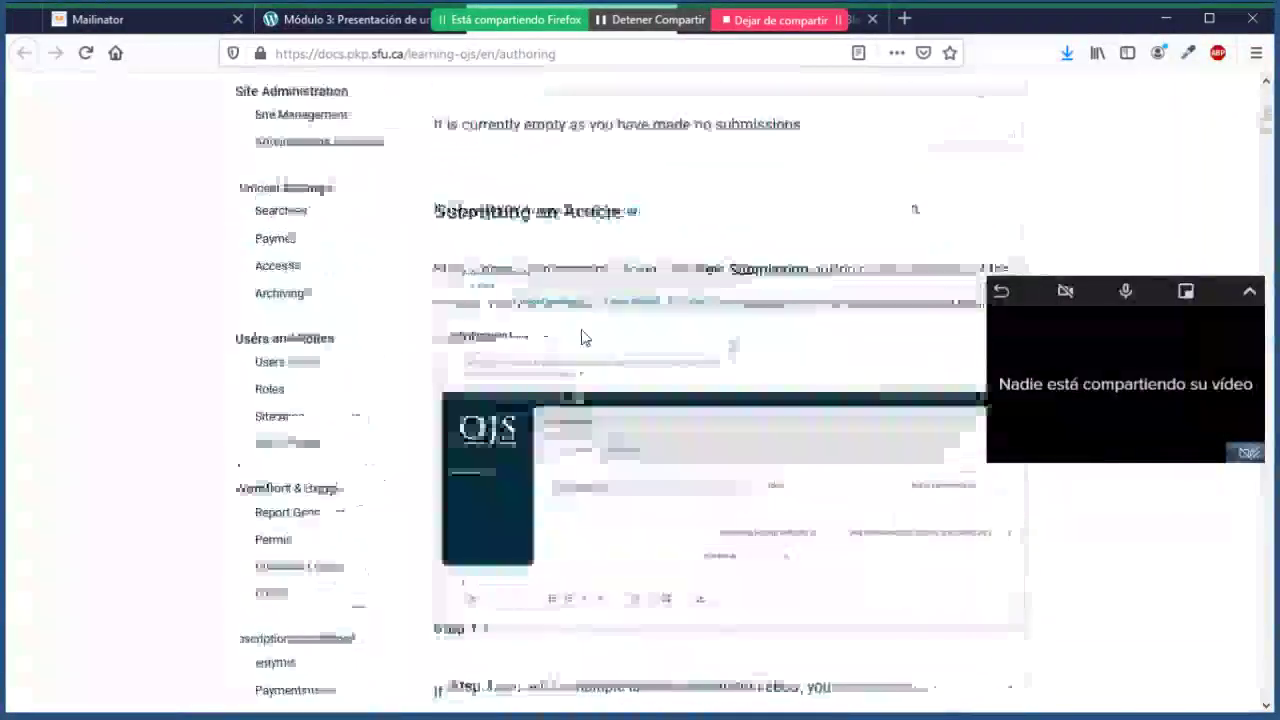
scroll(585, 338, up, 10)
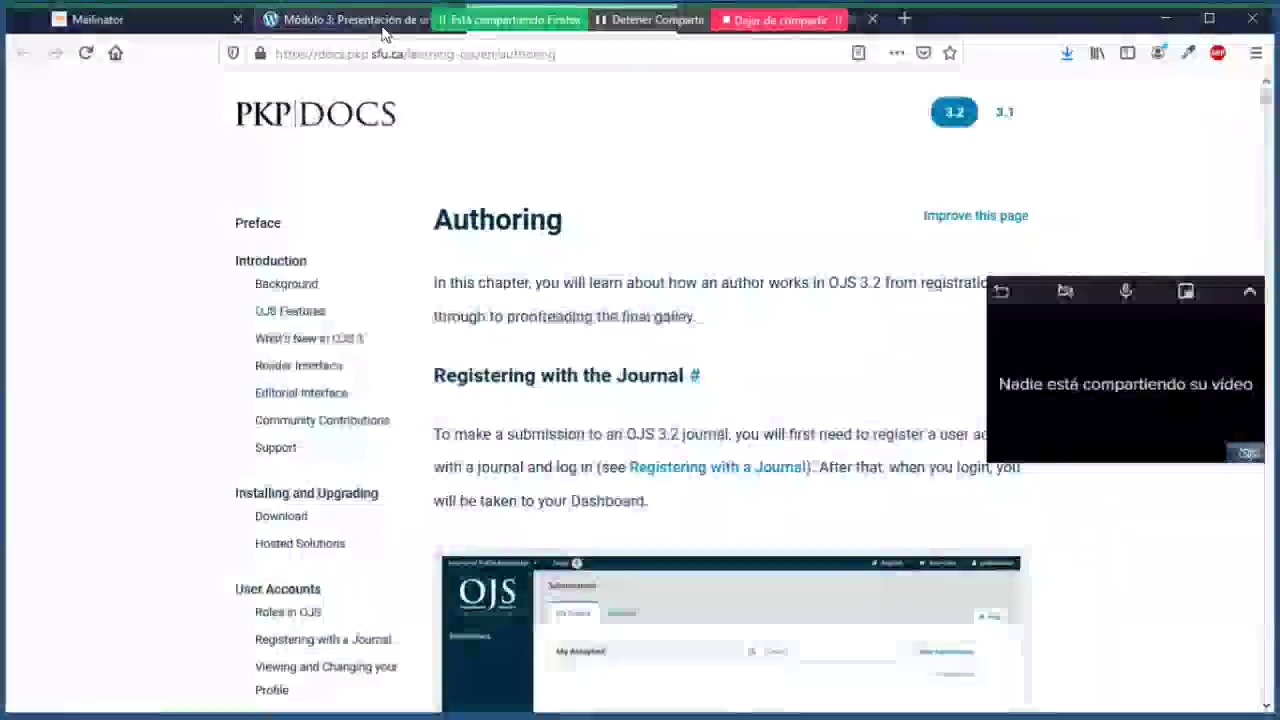
click(383, 28)
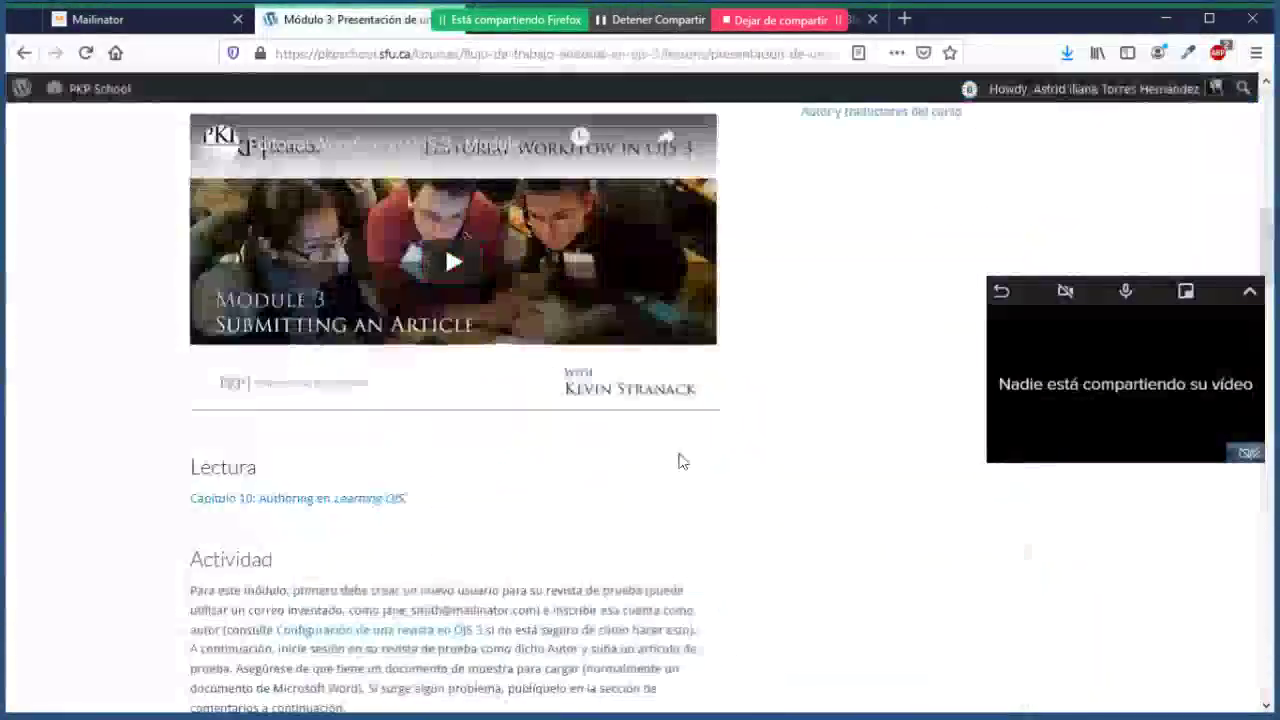
scroll(679, 461, down, 3)
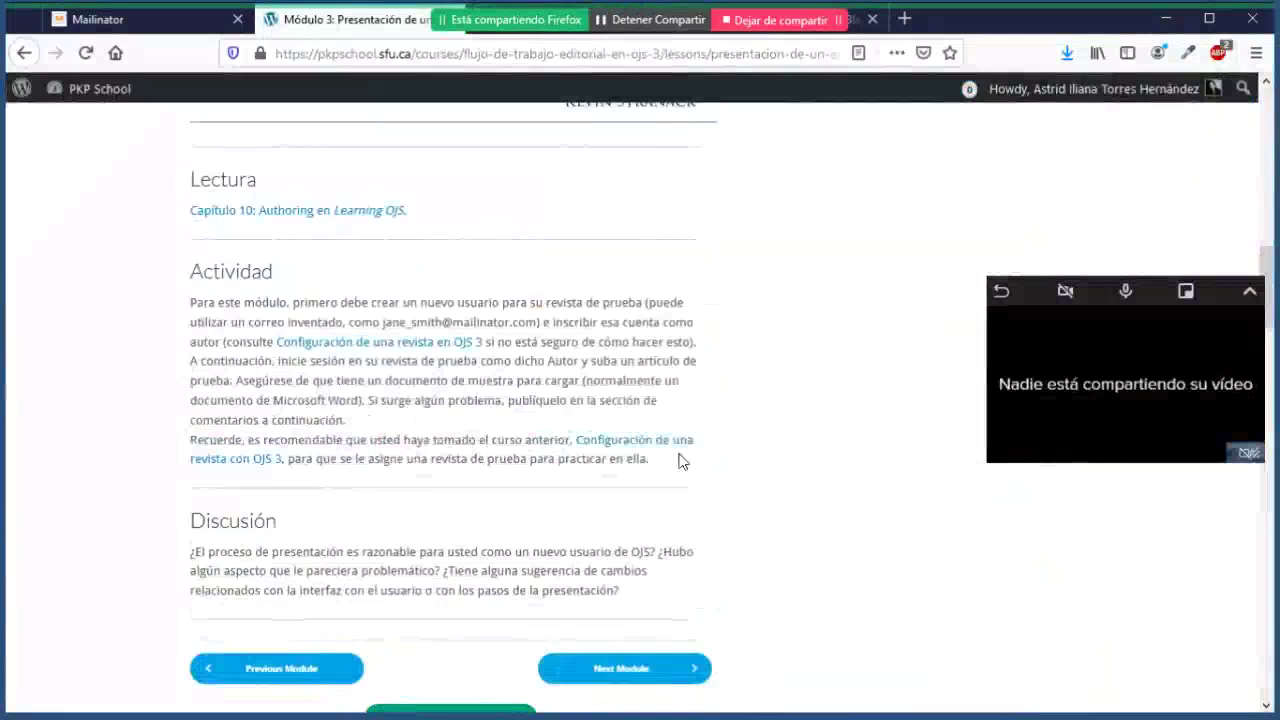
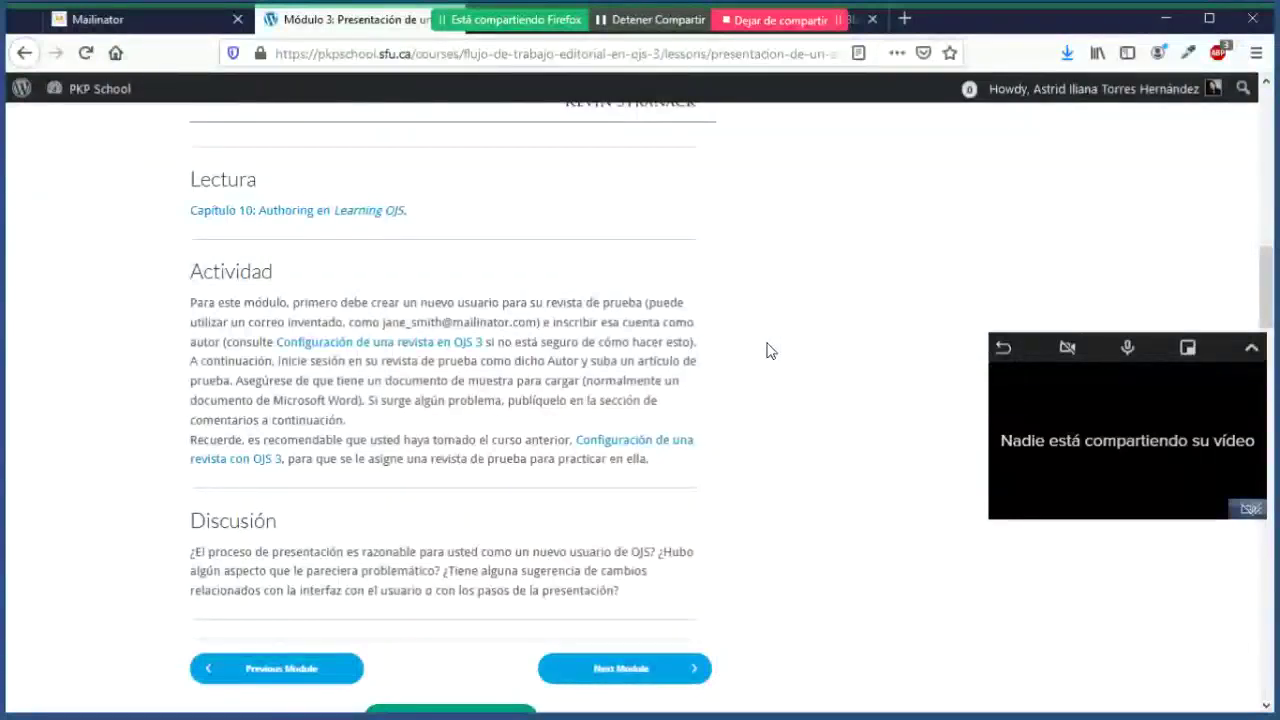
Step: Return from the PKP School lesson to the journal's Production workflow and sign out via Salir
scroll(778, 365, down, 3)
scroll(785, 377, up, 4)
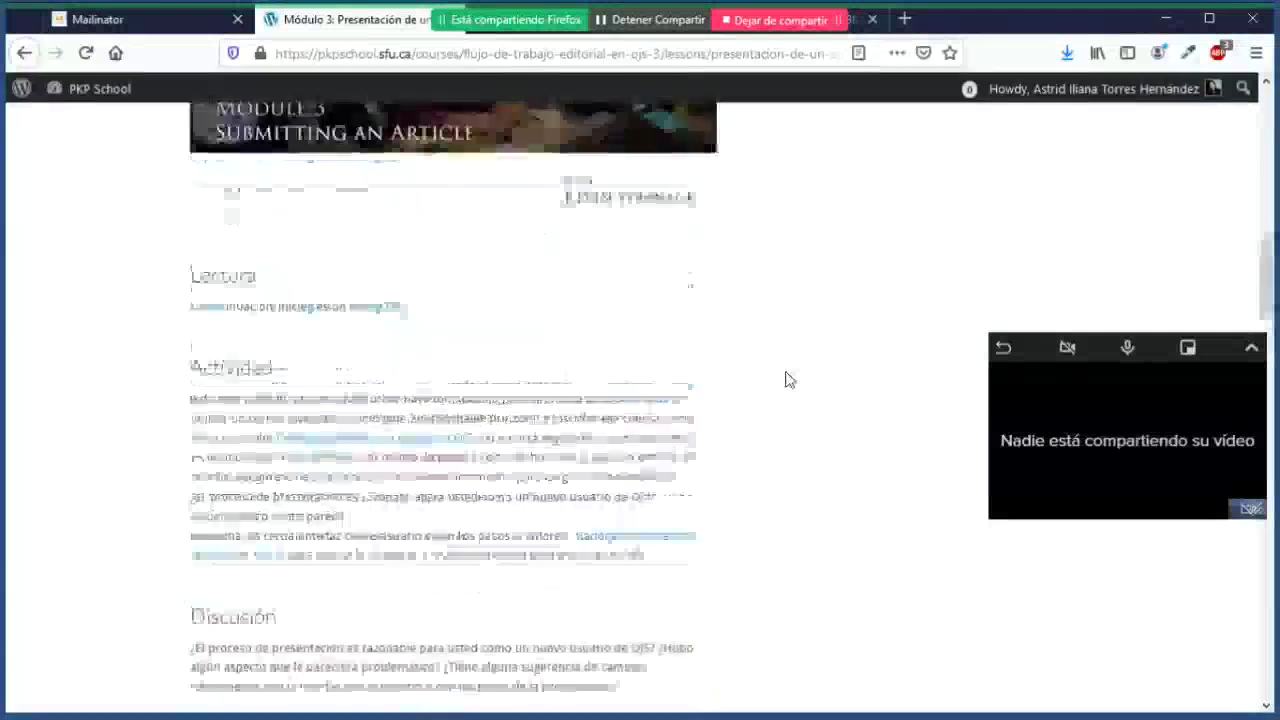
scroll(786, 379, down, 5)
scroll(786, 379, up, 3)
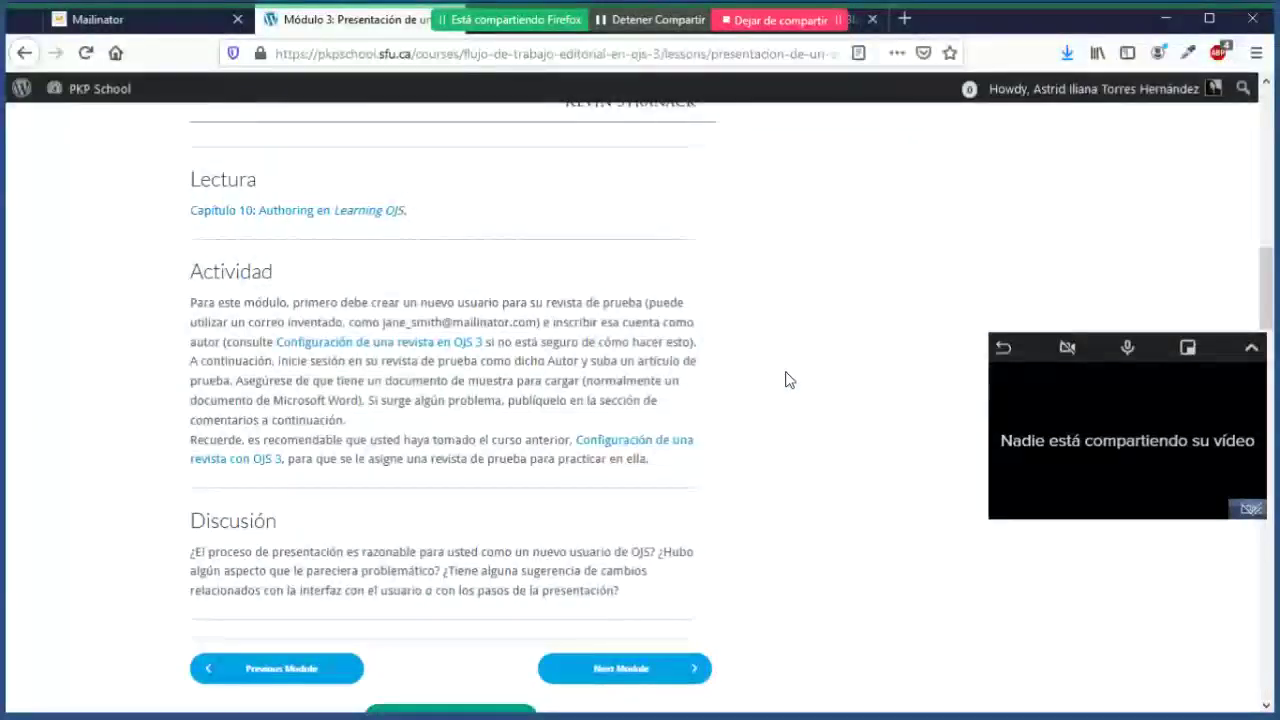
click(857, 28)
mouse_move(1197, 108)
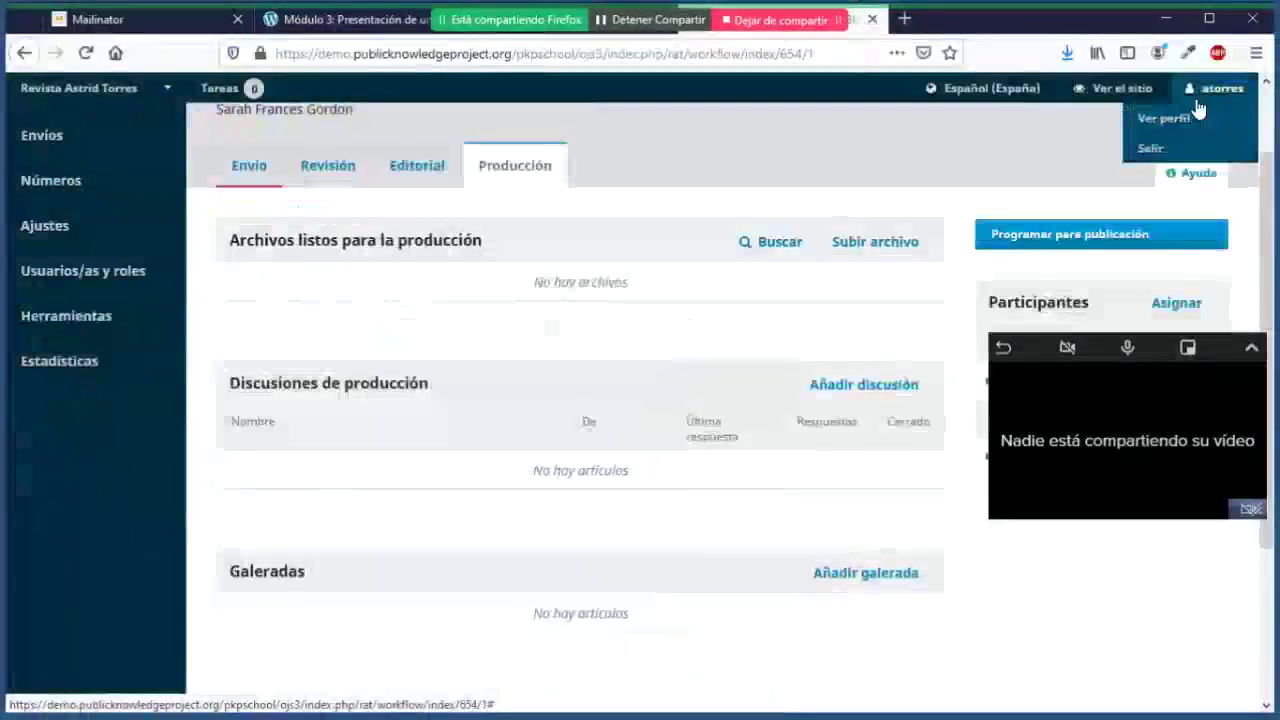
click(1163, 152)
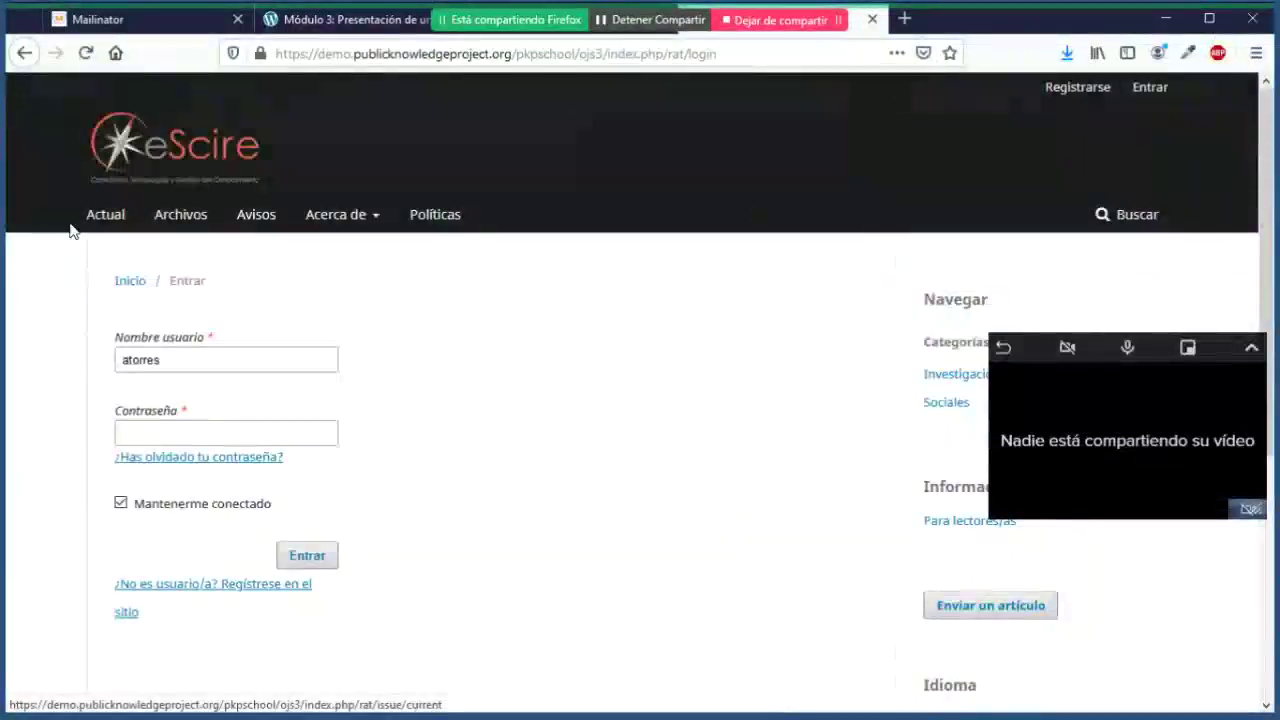
Step: Go to the eScire journal home page and bring up Acerca de > Envíos
click(206, 166)
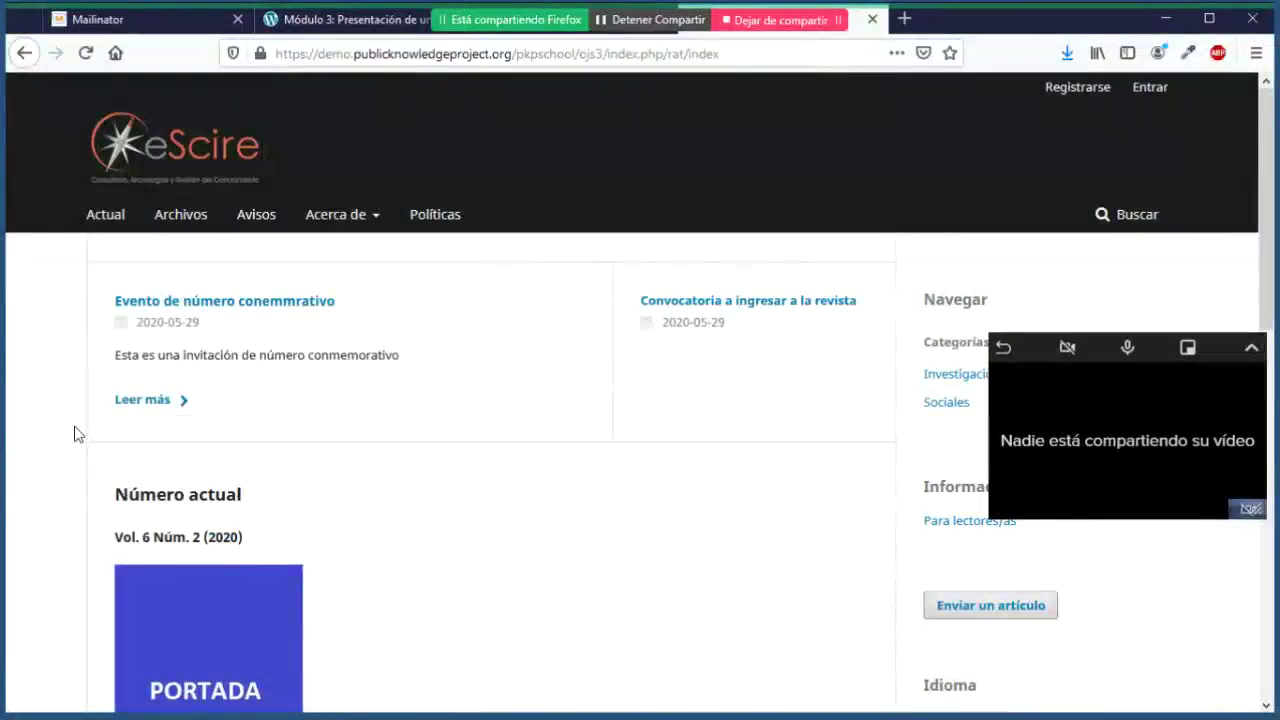
scroll(75, 433, down, 2)
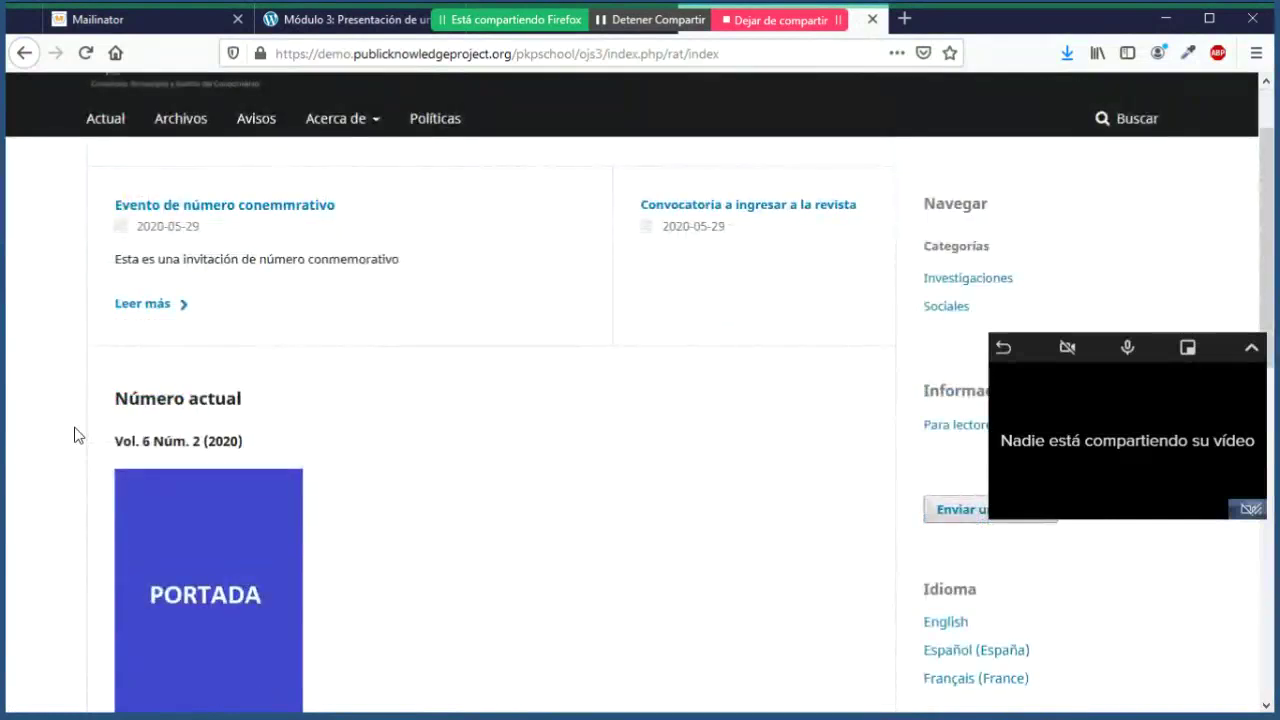
scroll(75, 433, up, 2)
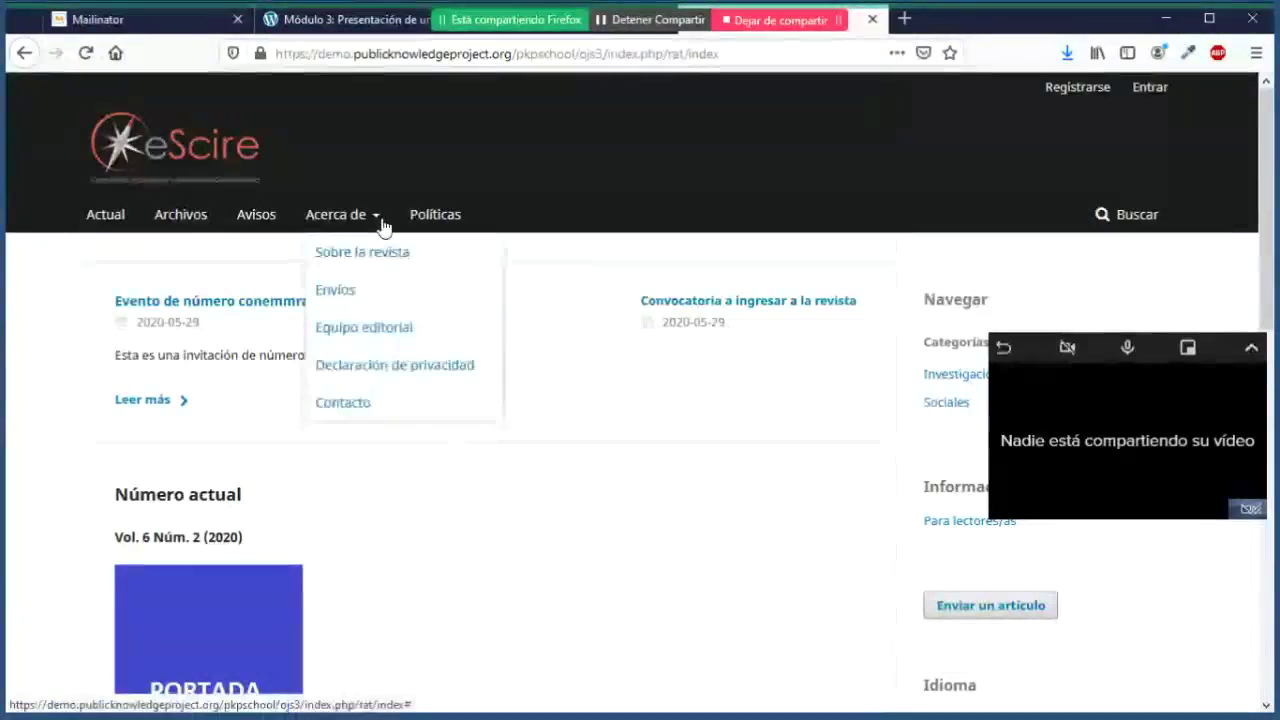
mouse_move(371, 220)
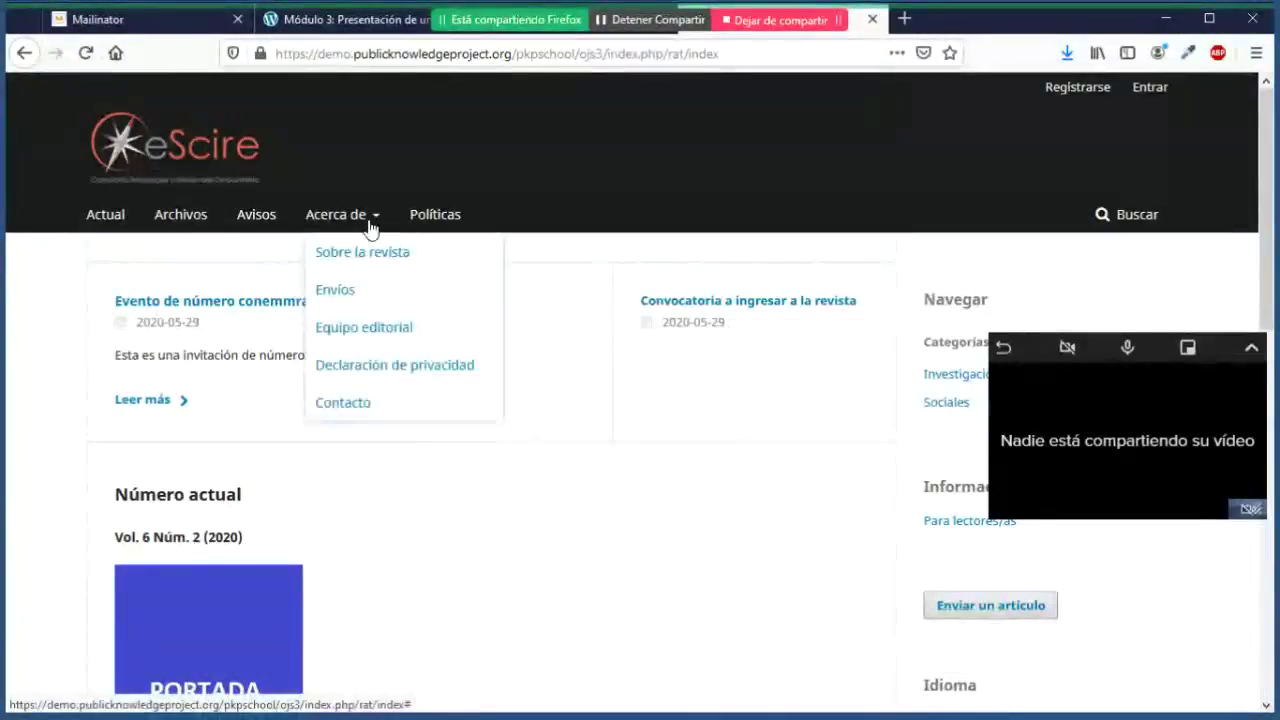
click(358, 296)
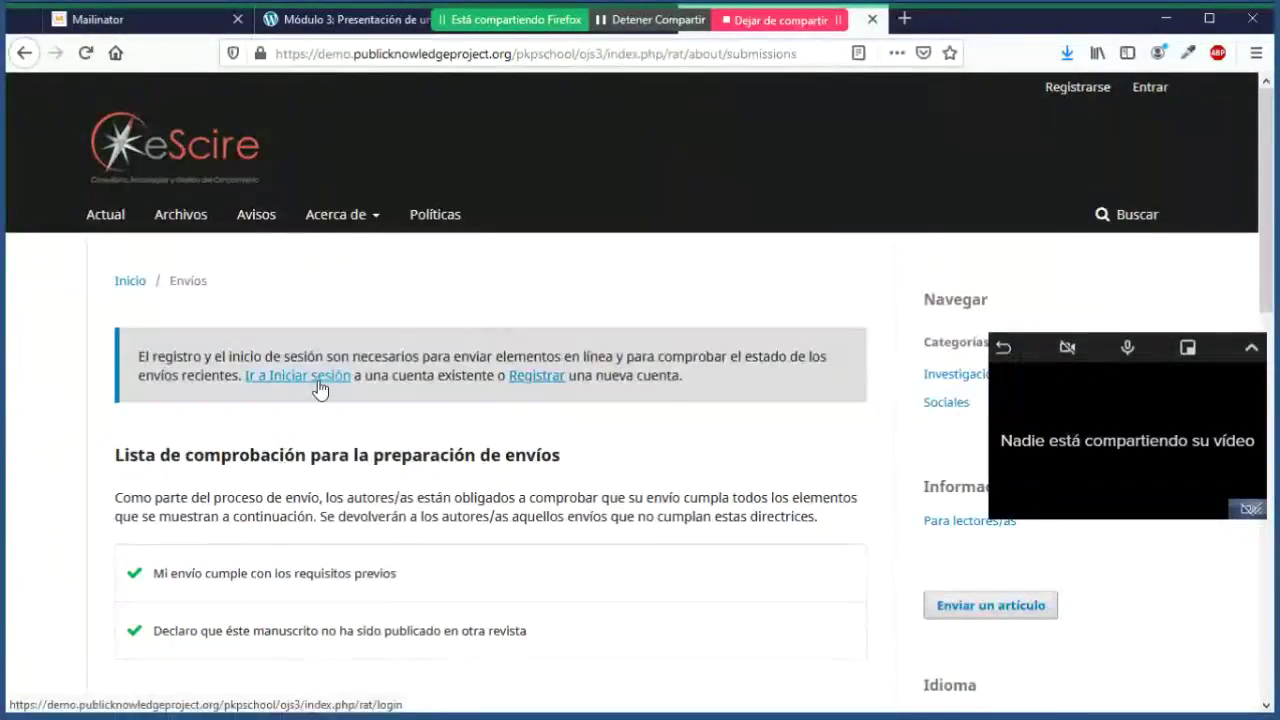
Step: Reach the Registrarse form from the Envíos notice and scroll to its Perfil fields
click(550, 378)
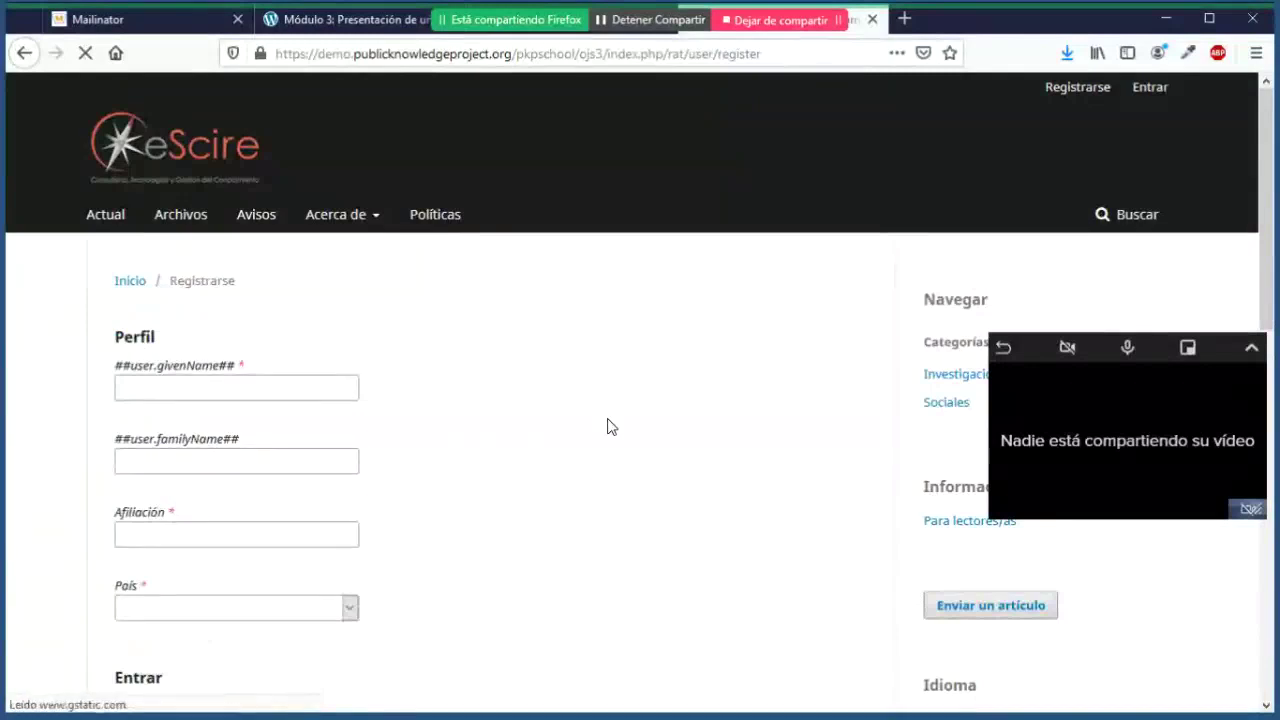
scroll(607, 427, down, 5)
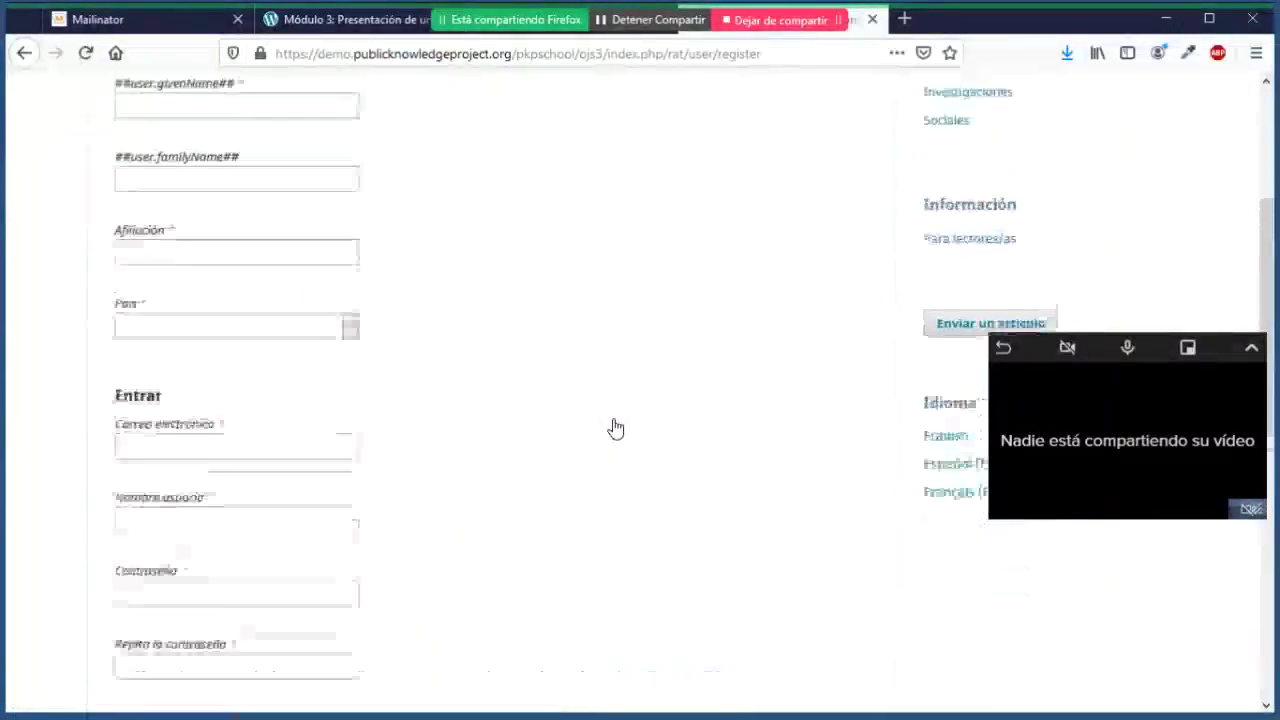
scroll(615, 428, up, 4)
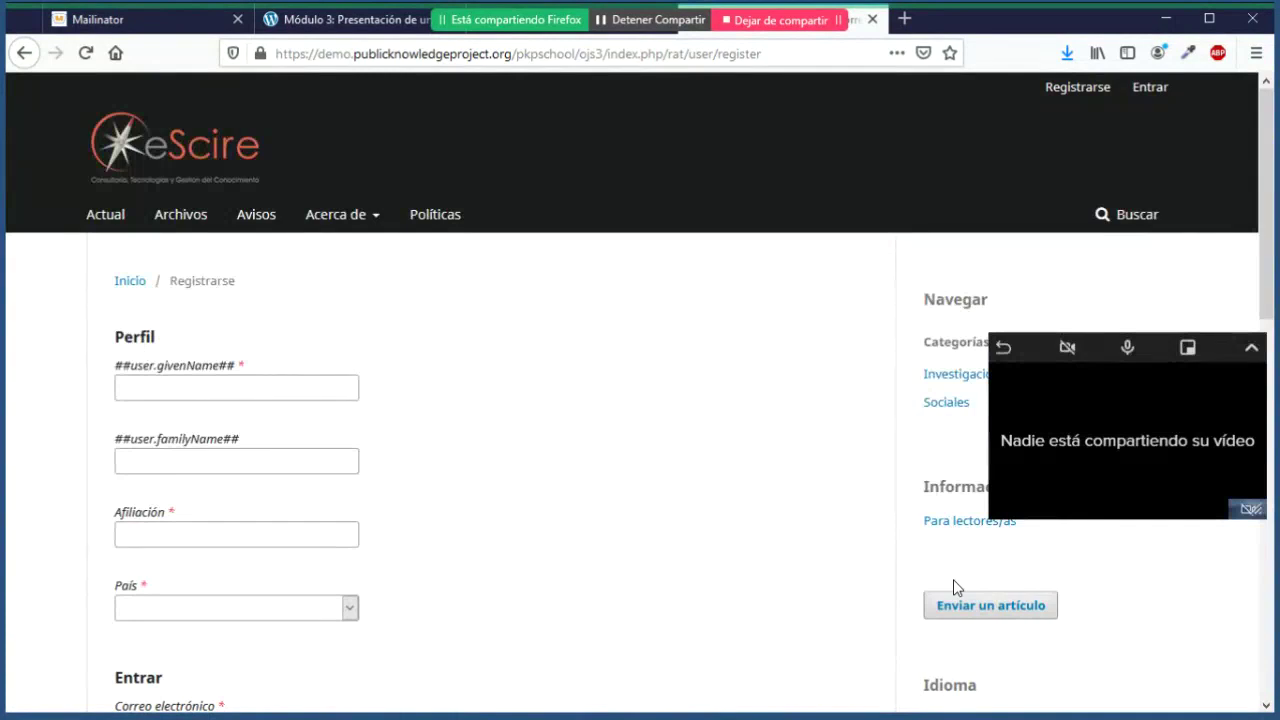
click(1003, 614)
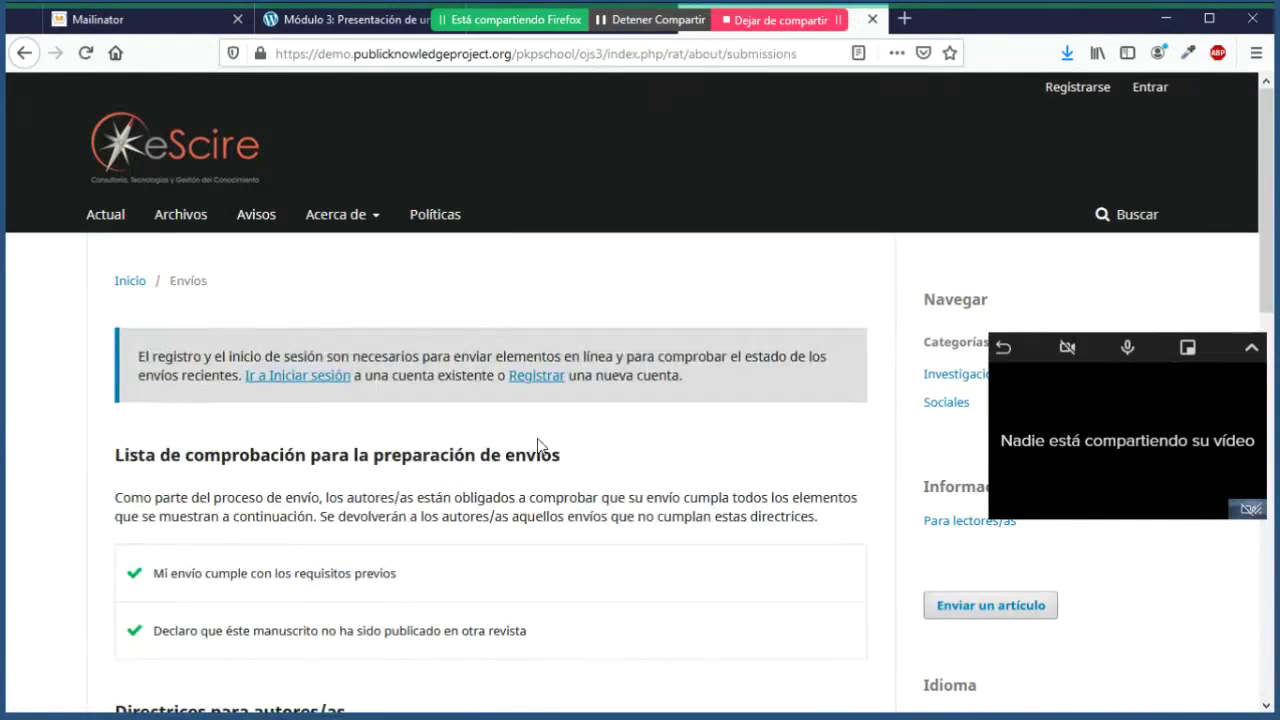
click(537, 376)
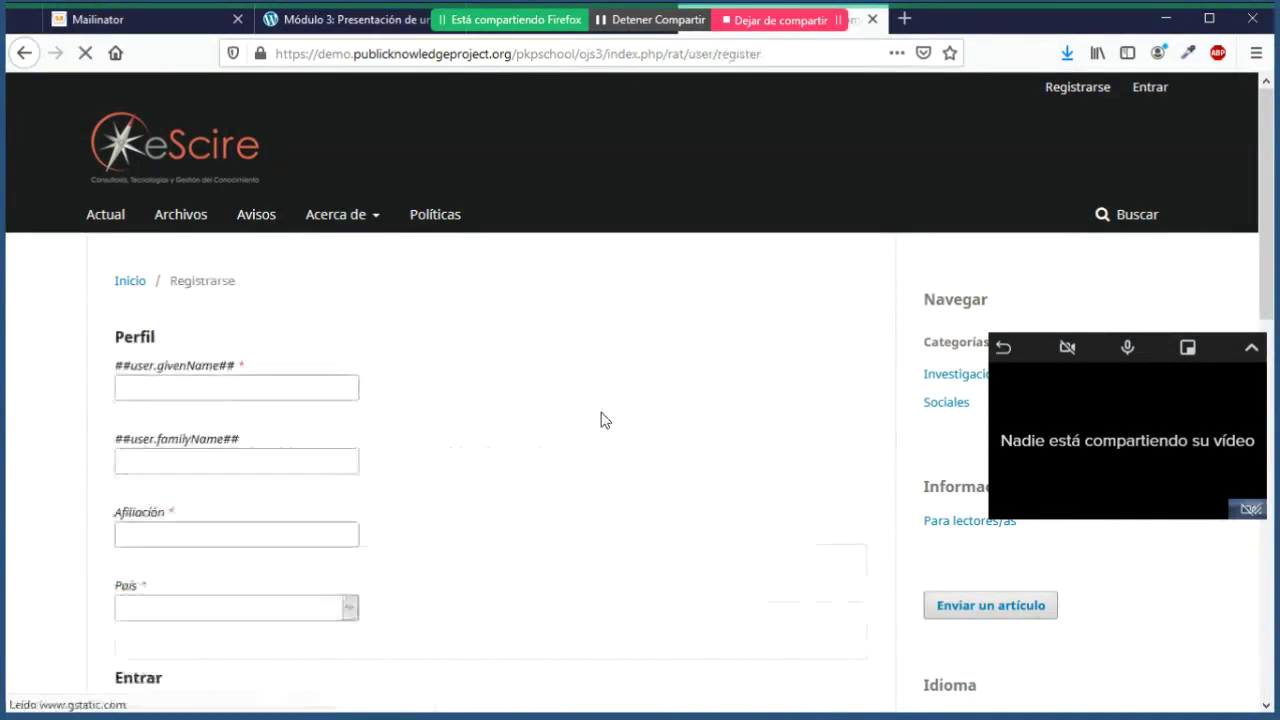
scroll(600, 420, down, 1)
scroll(600, 420, down, 3)
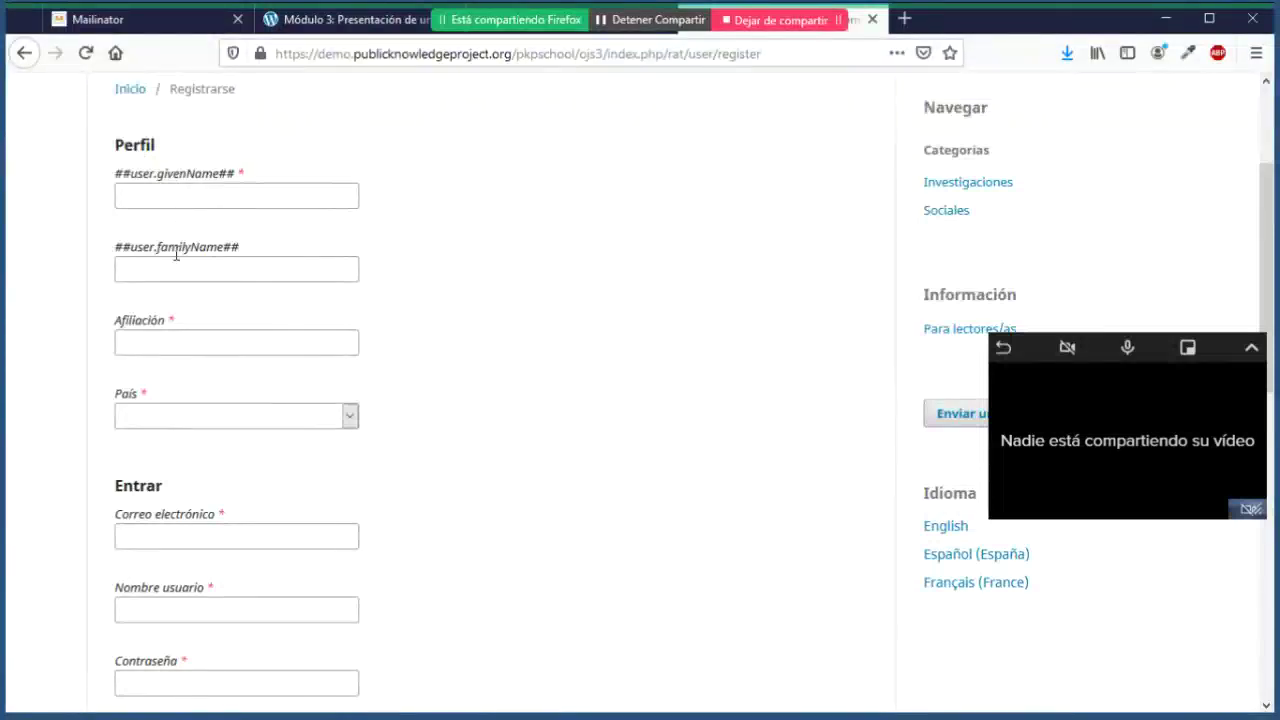
scroll(400, 394, up, 3)
scroll(400, 394, down, 3)
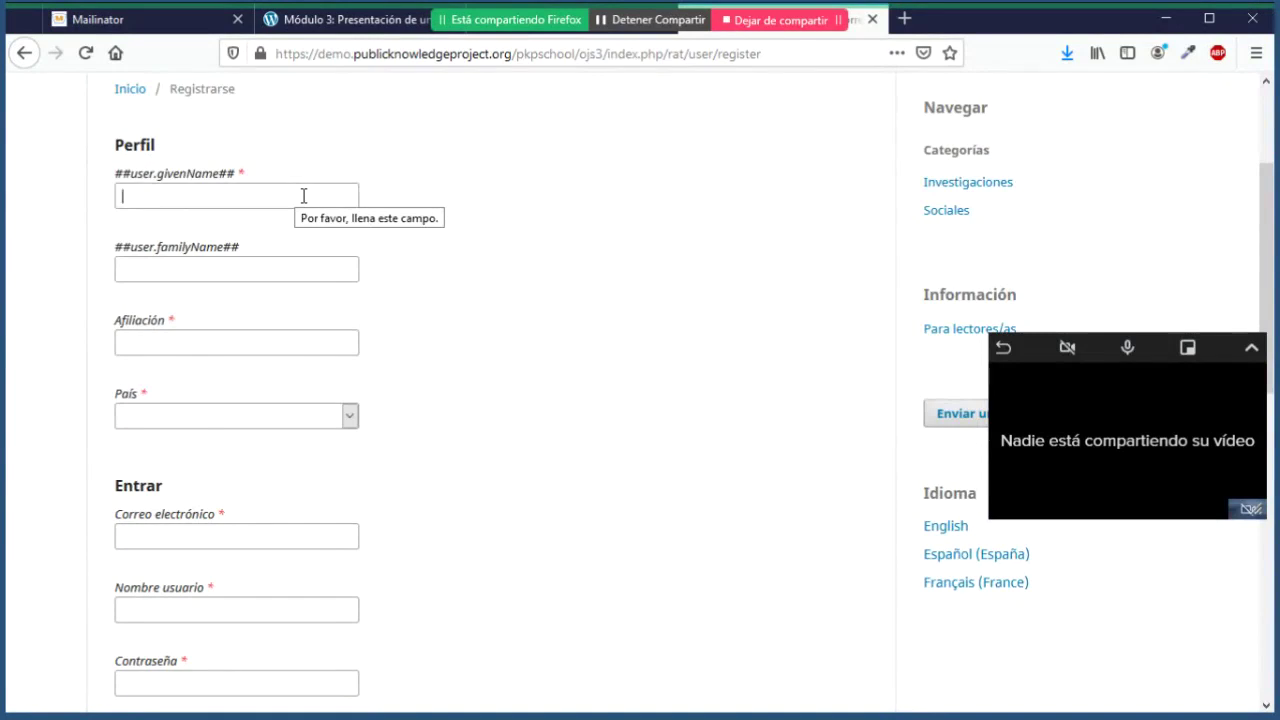
Step: Enter the name Autor eScire and the affiliation eScire in the profile fields
text(A)
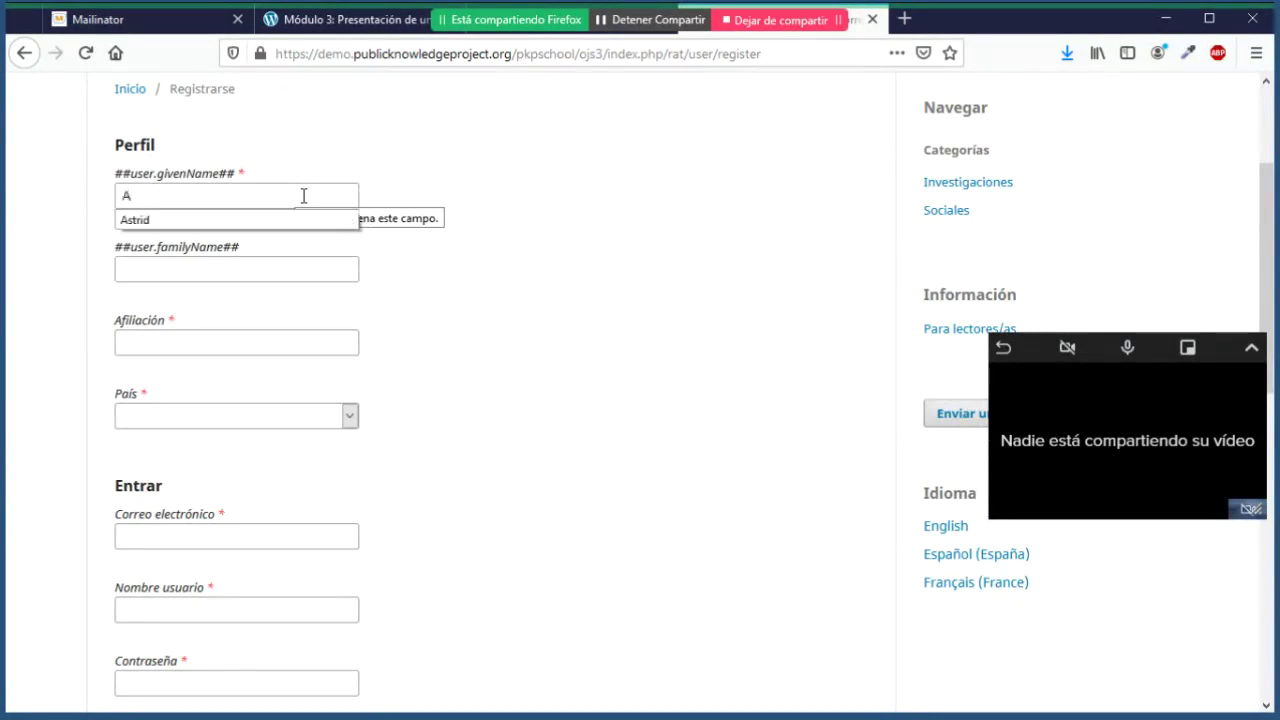
text(ut)
text(o)
key(BackSpace)
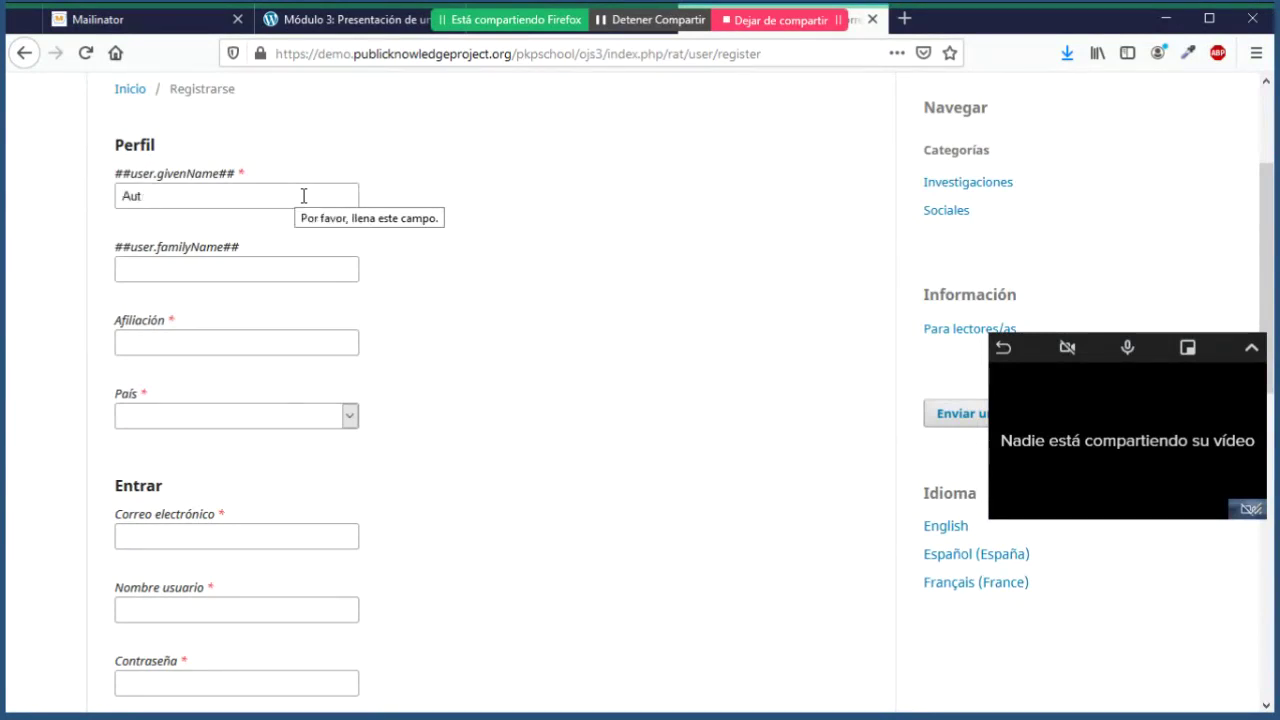
text(or)
text(eScire)
click(252, 352)
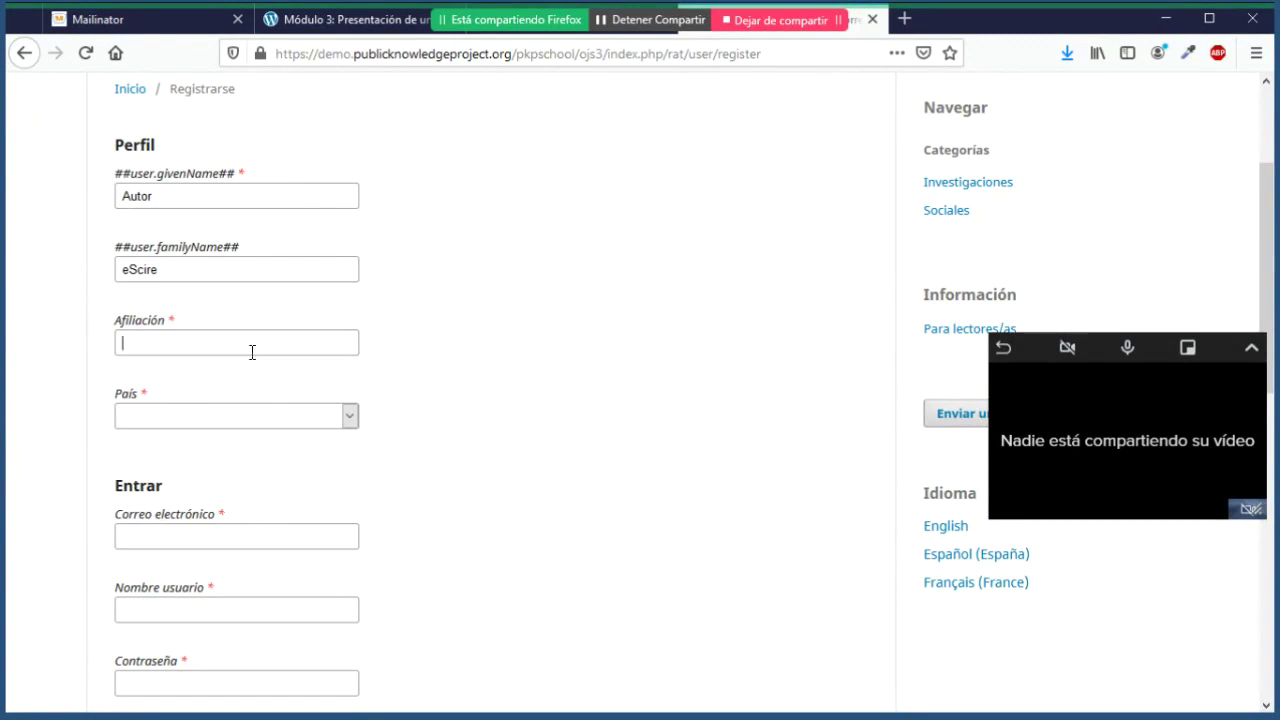
text(eScire)
Step: Choose México from the País dropdown list
click(356, 417)
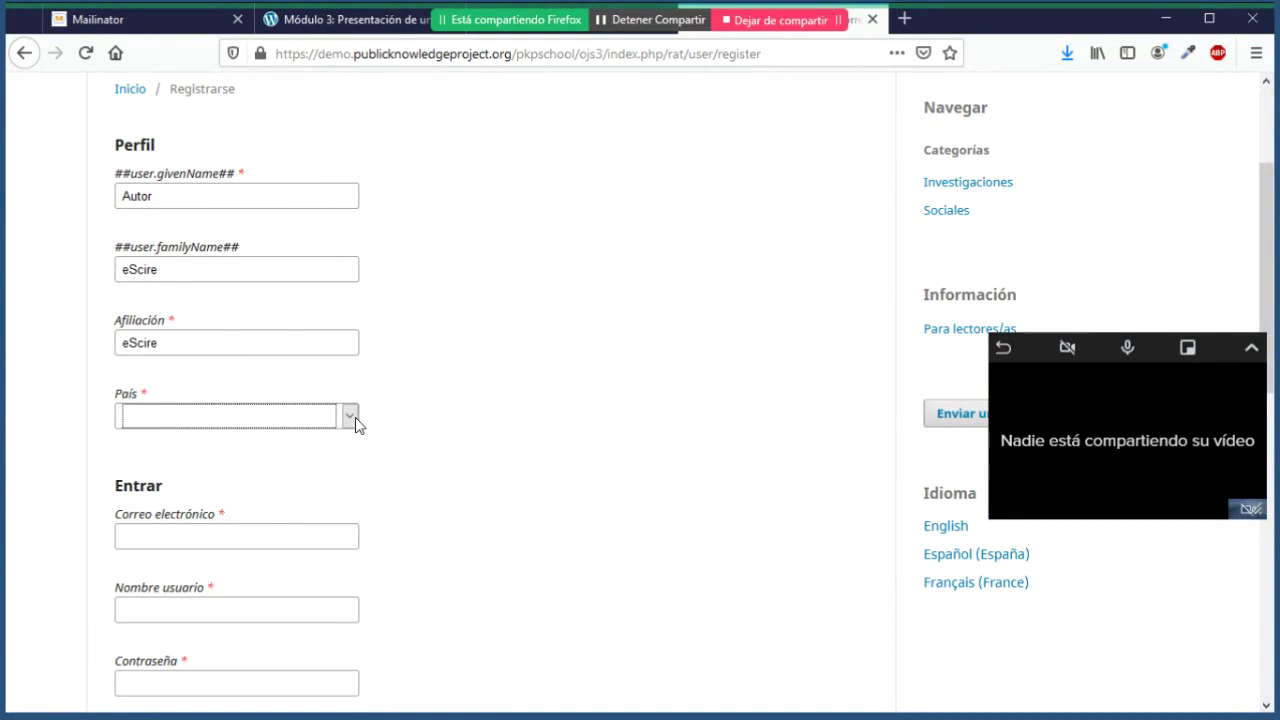
click(350, 416)
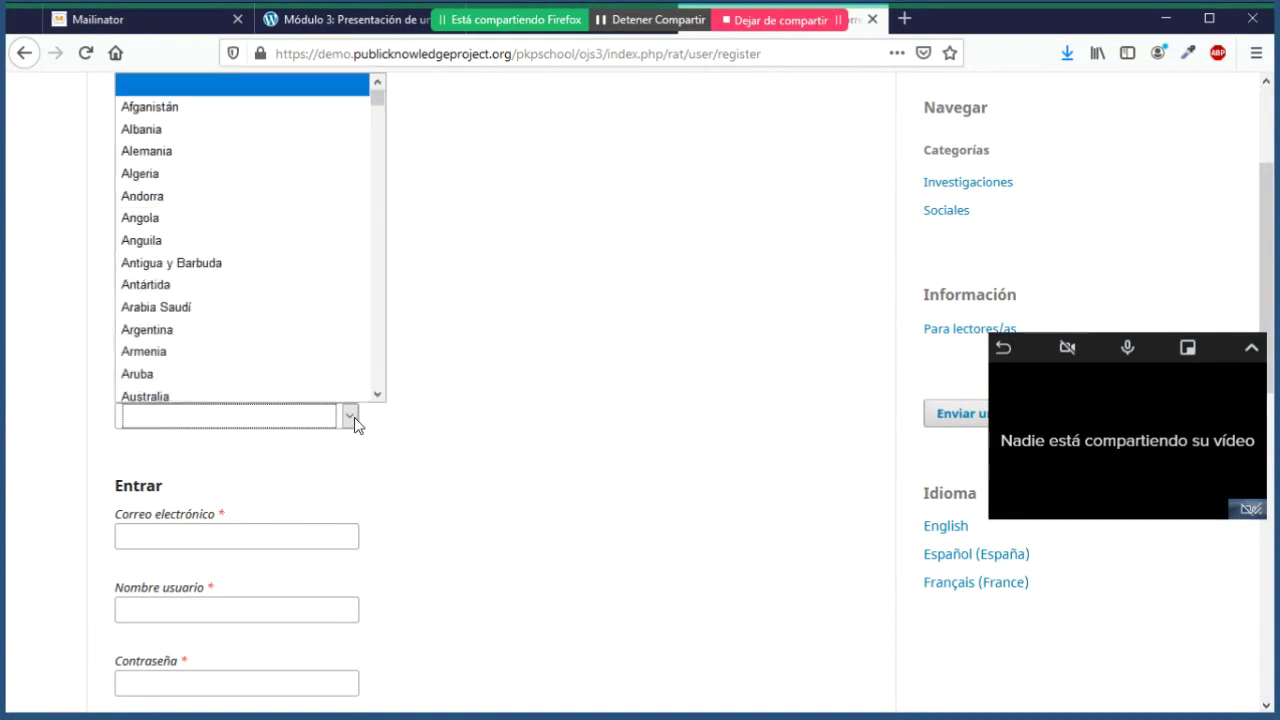
key(m)
click(378, 394)
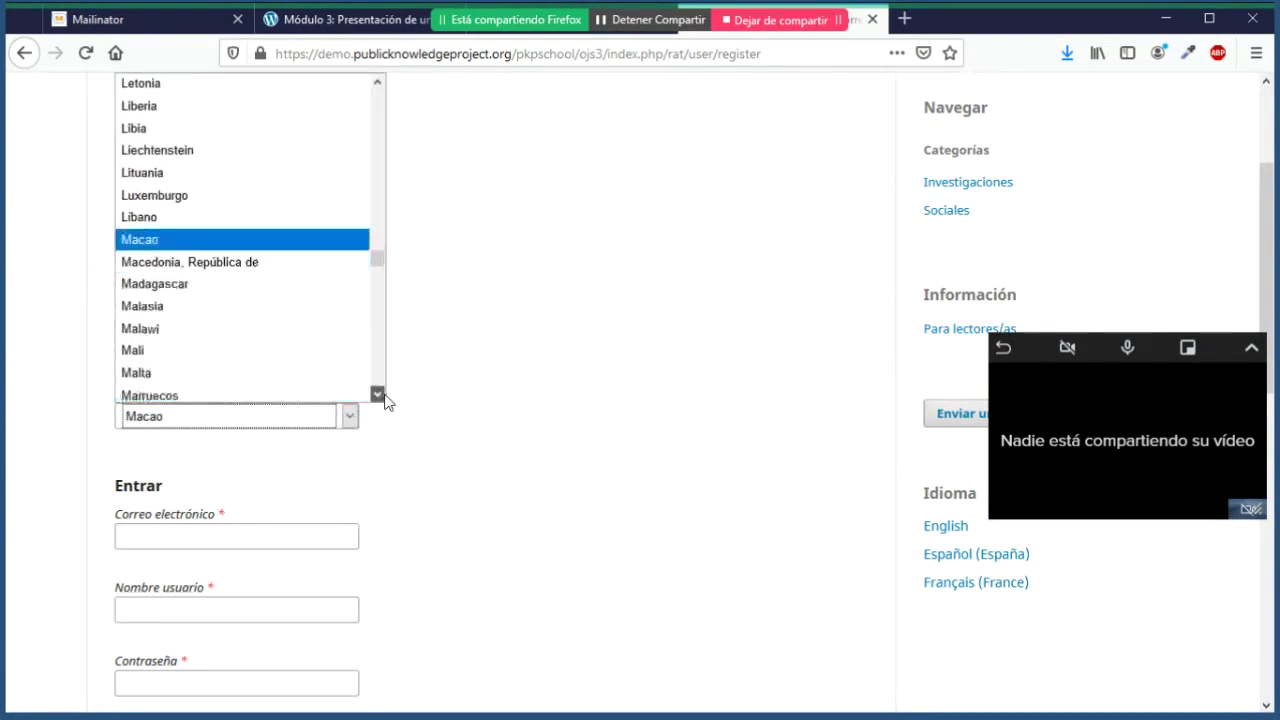
drag(385, 396, 386, 400)
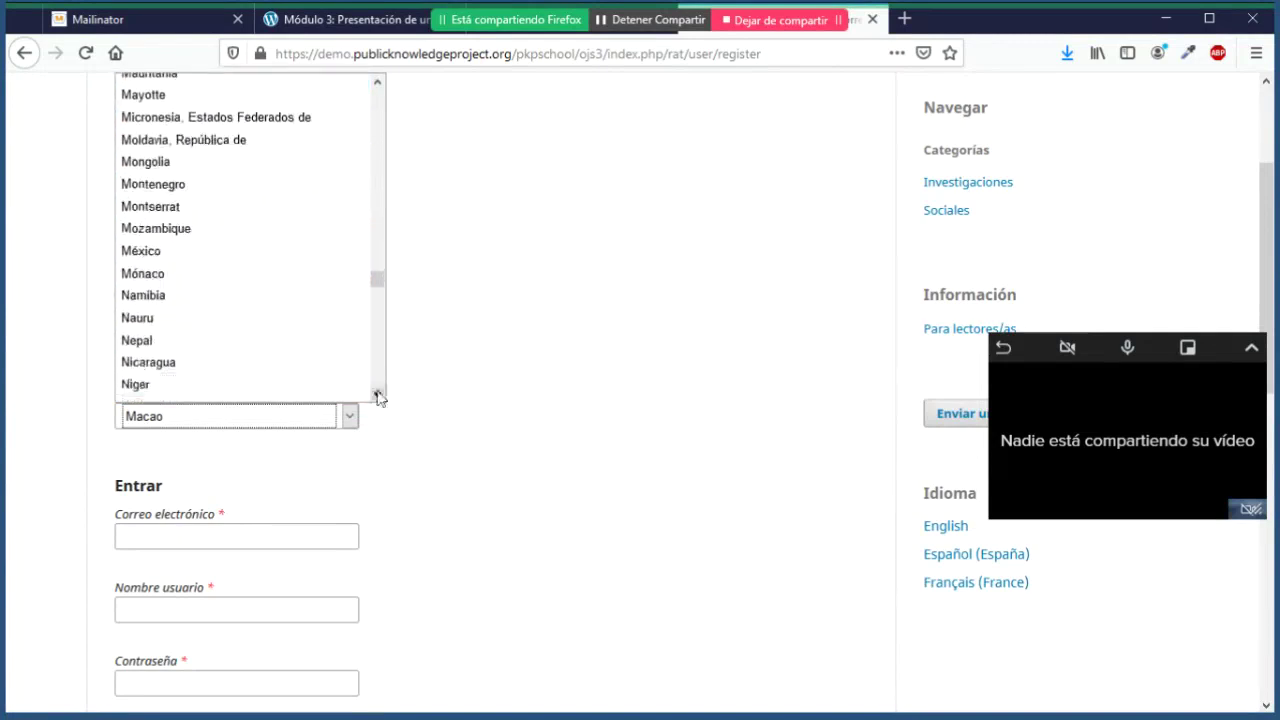
click(229, 249)
scroll(547, 458, down, 4)
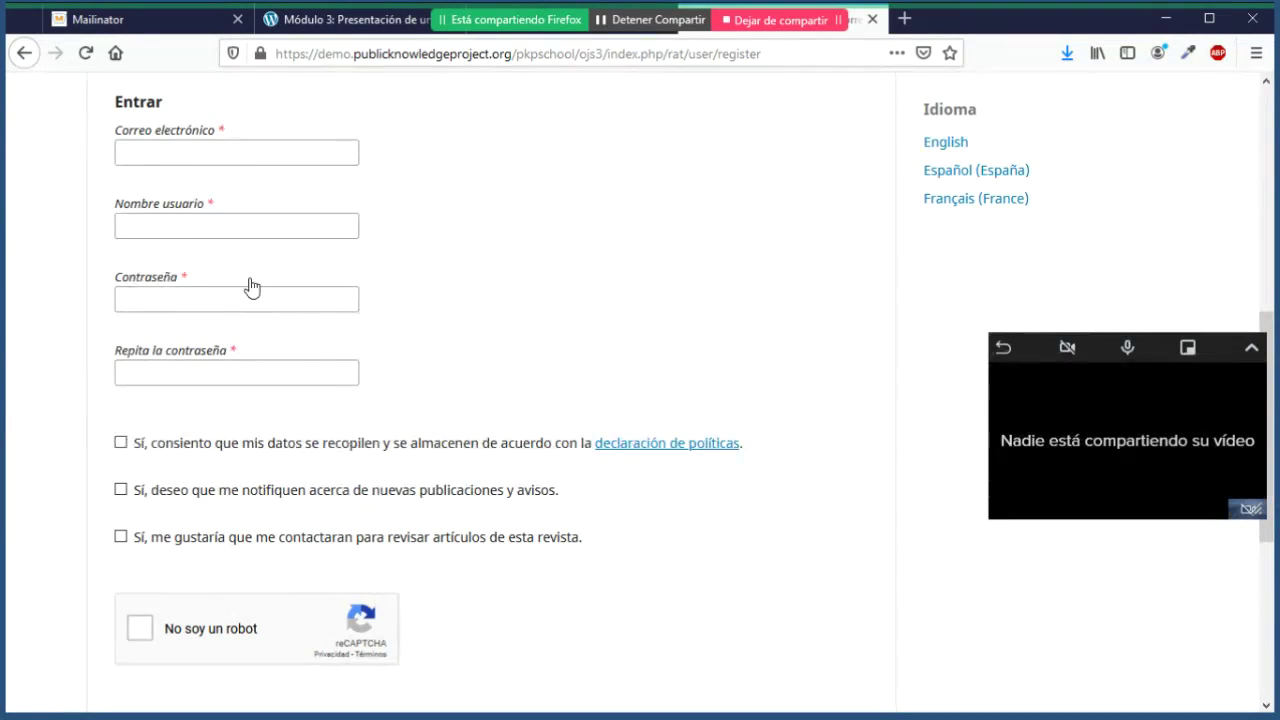
click(183, 28)
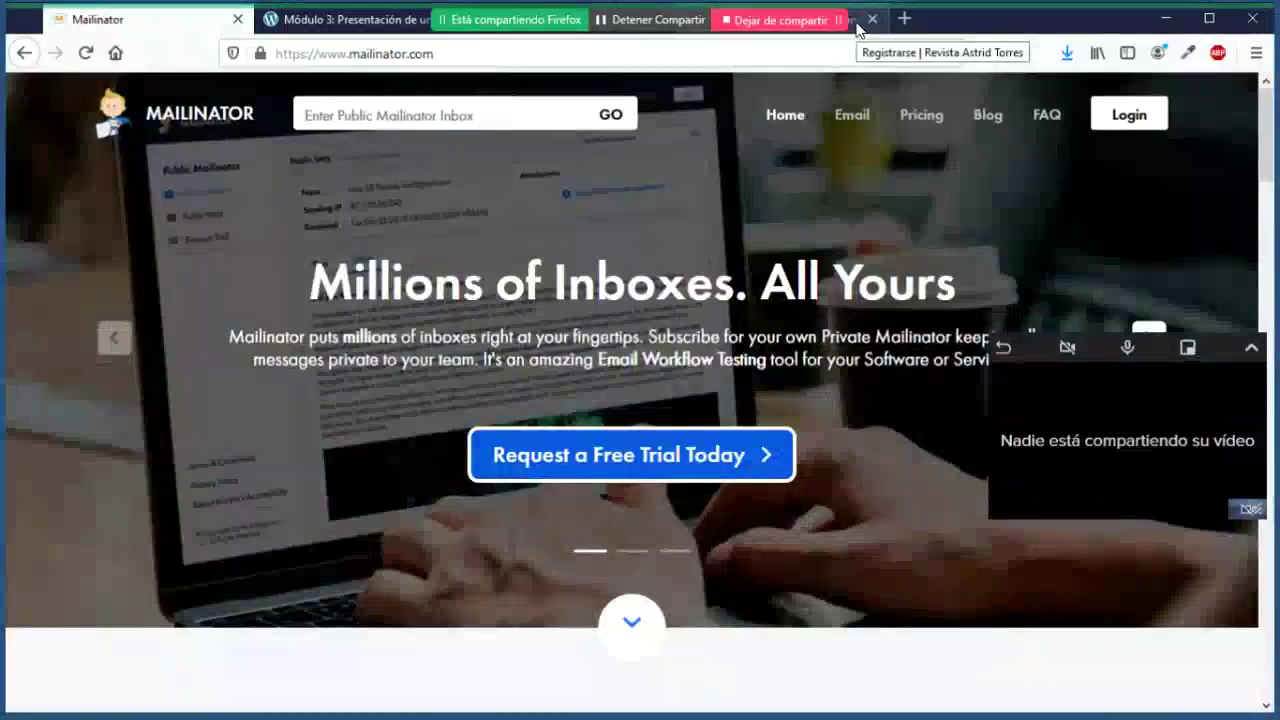
click(857, 30)
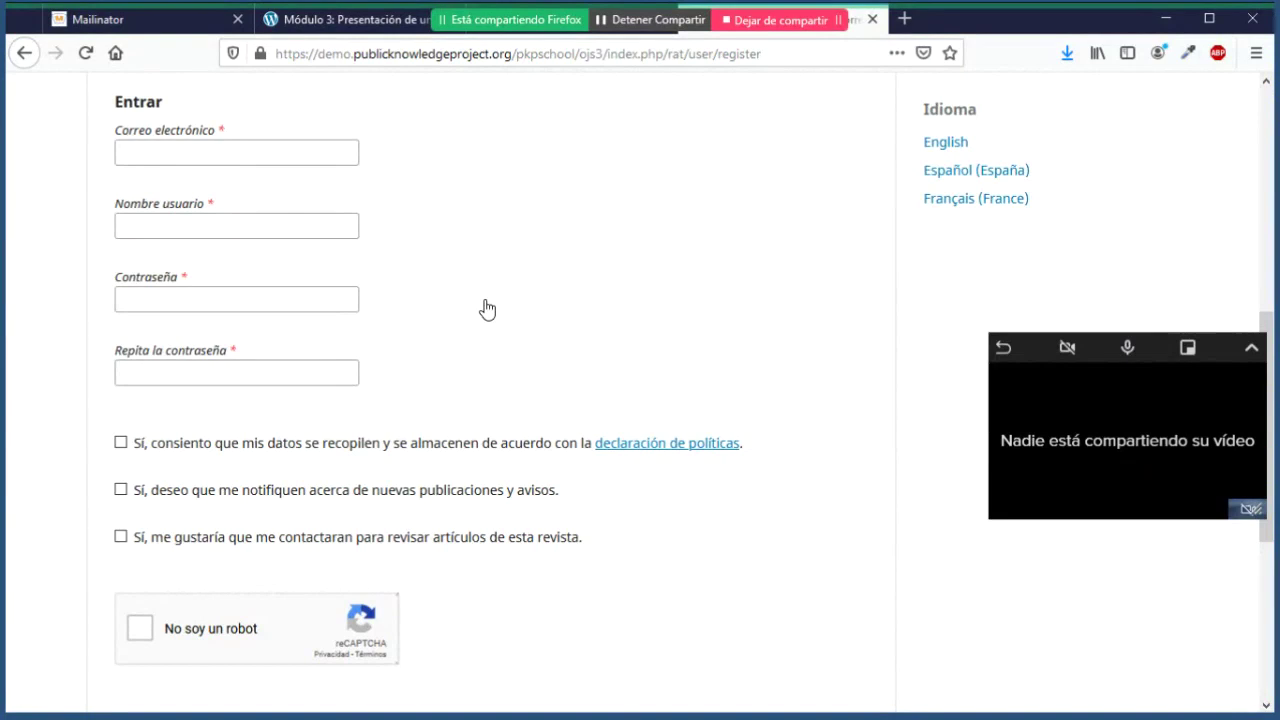
scroll(487, 309, down, 3)
scroll(483, 308, up, 5)
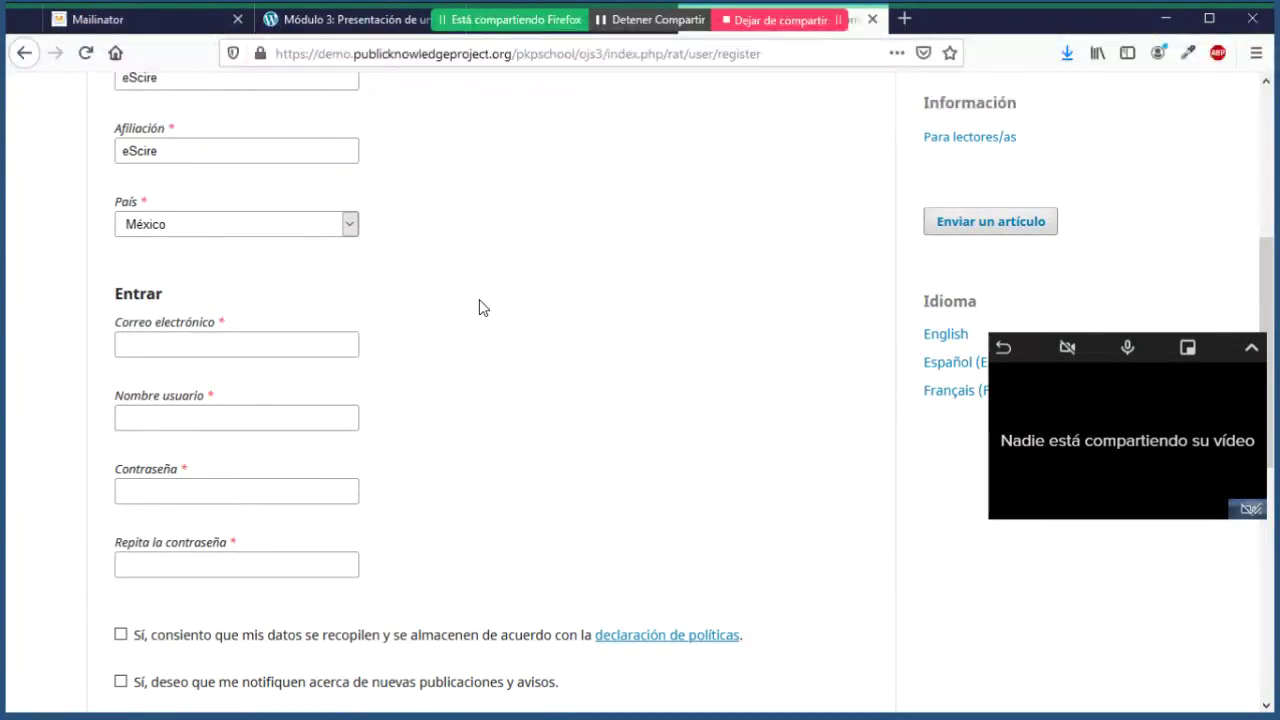
scroll(479, 307, down, 2)
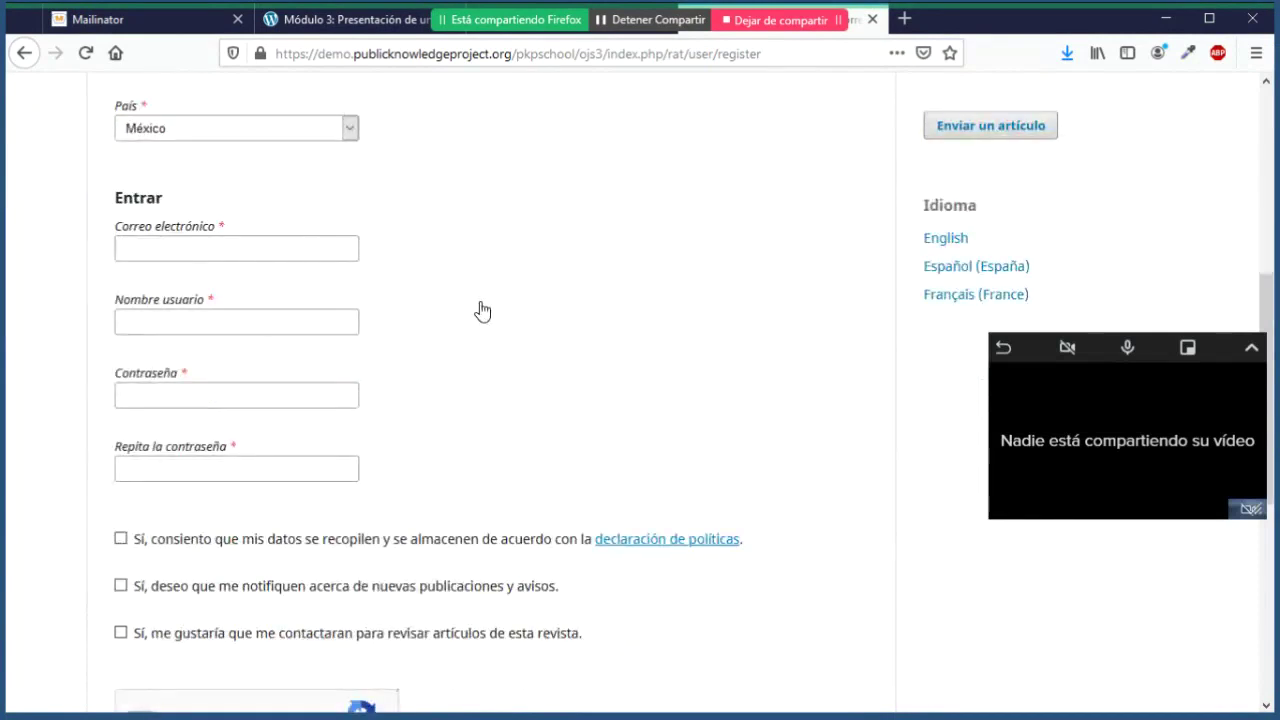
click(326, 258)
scroll(326, 258, up, 2)
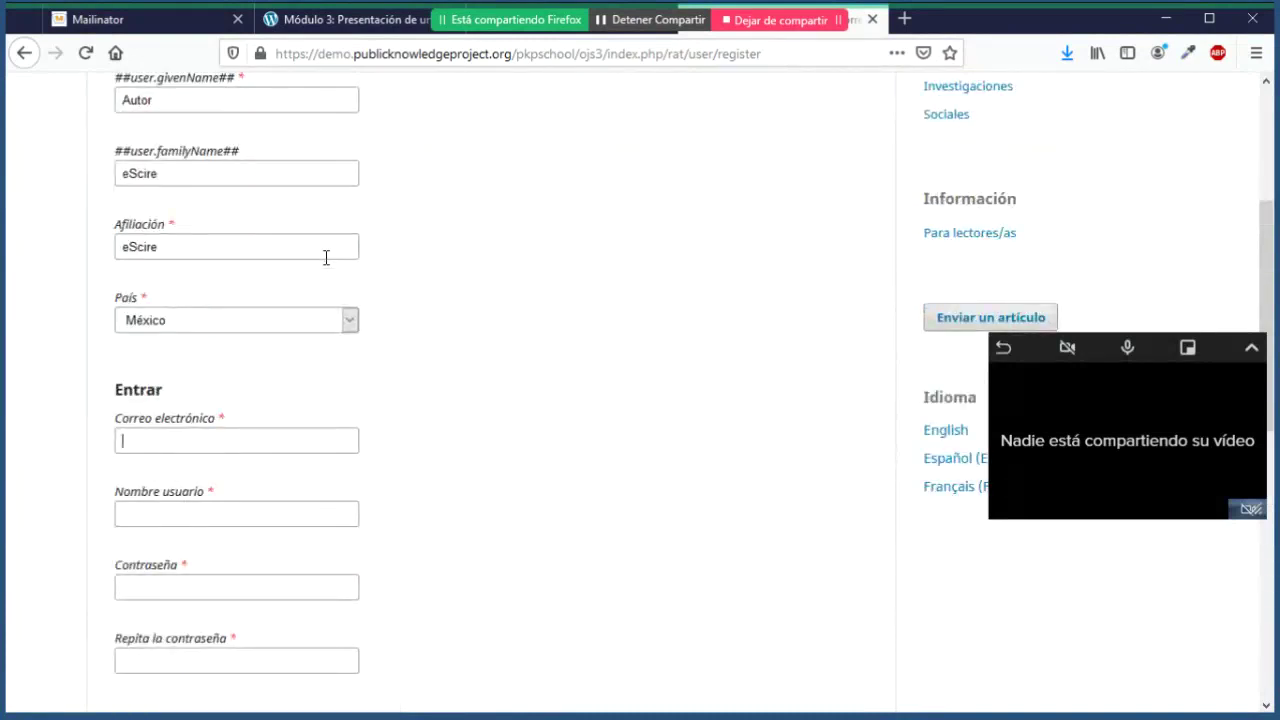
scroll(326, 258, down, 1)
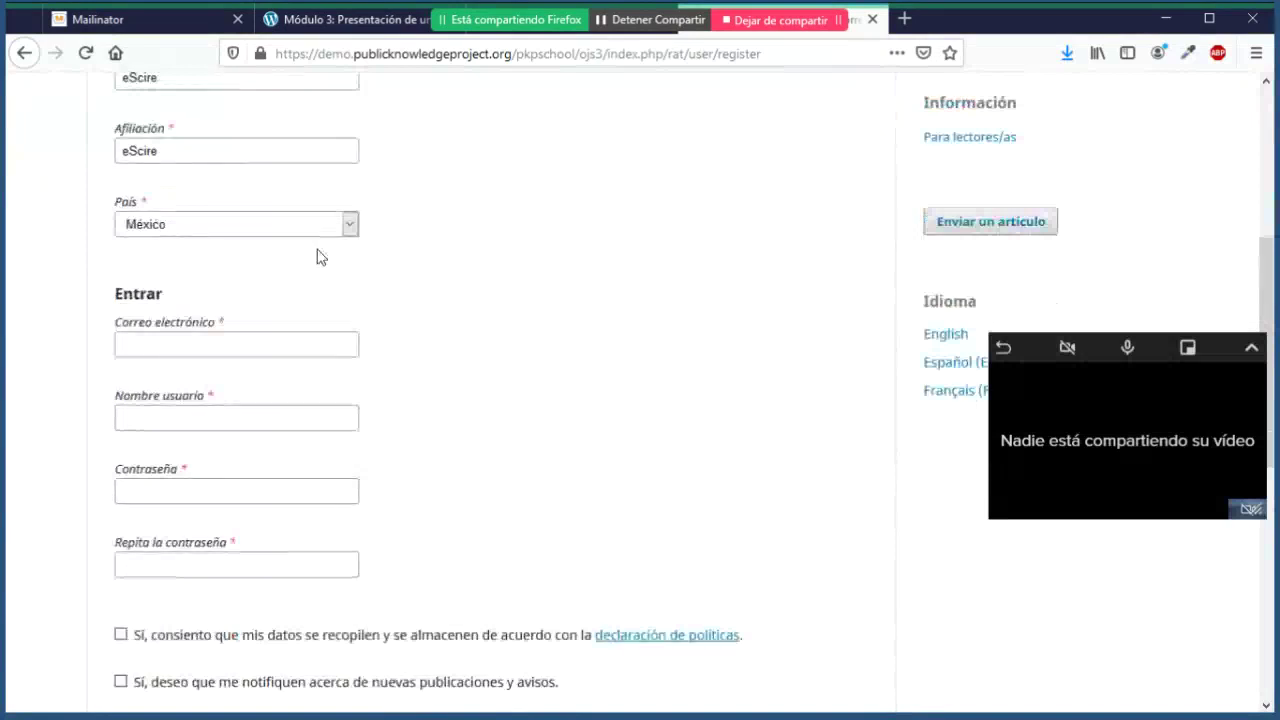
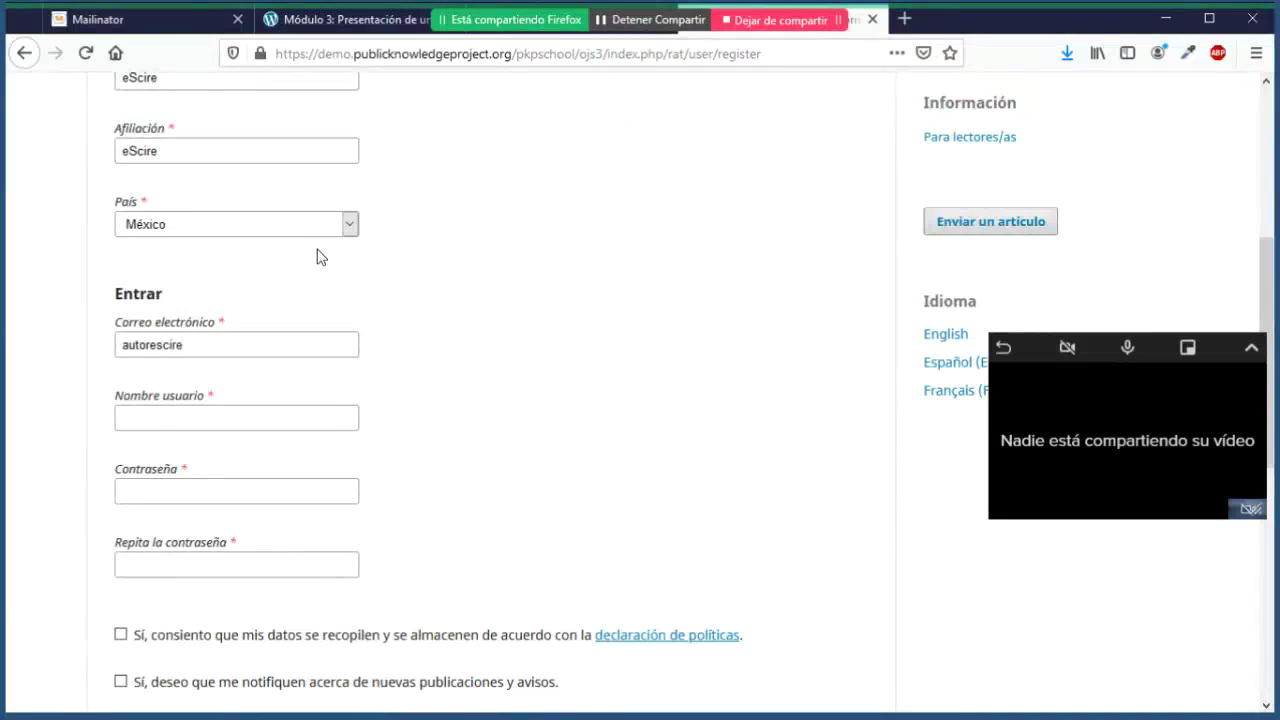
Step: Enter the Mailinator test e-mail, username autorescire, and the password, pasting it into Repita la contraseña
click(192, 428)
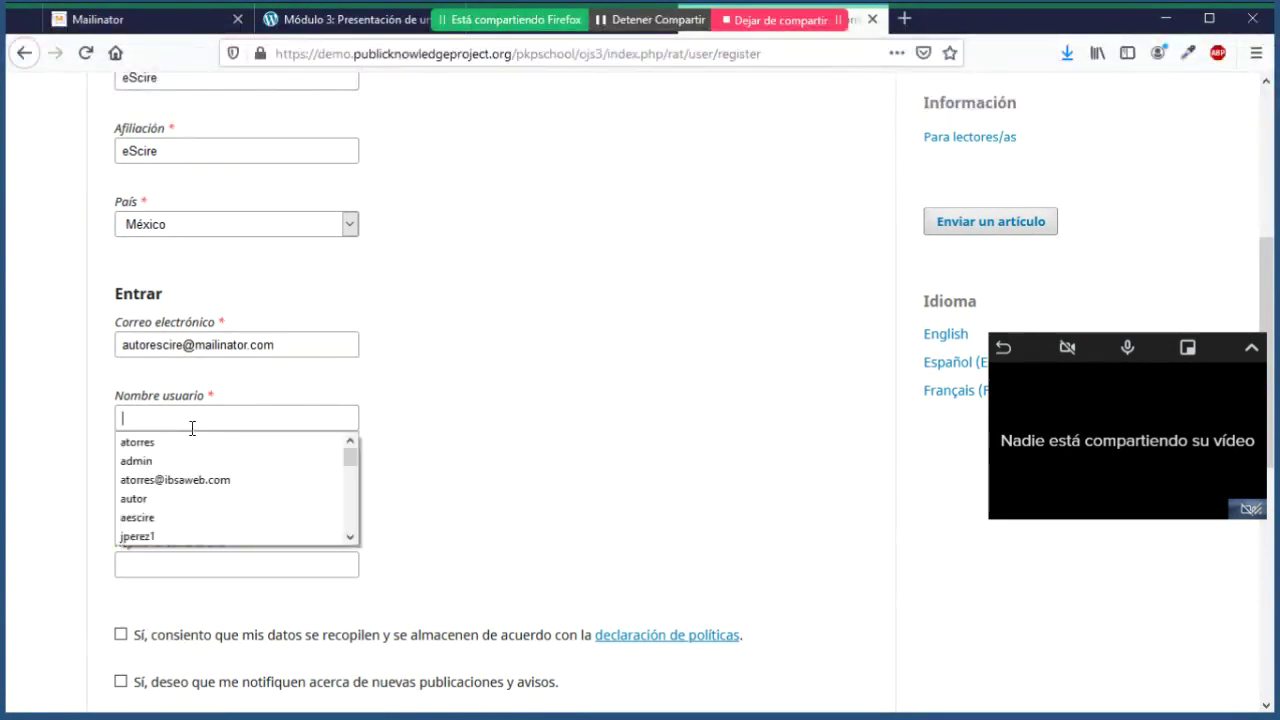
text(auto)
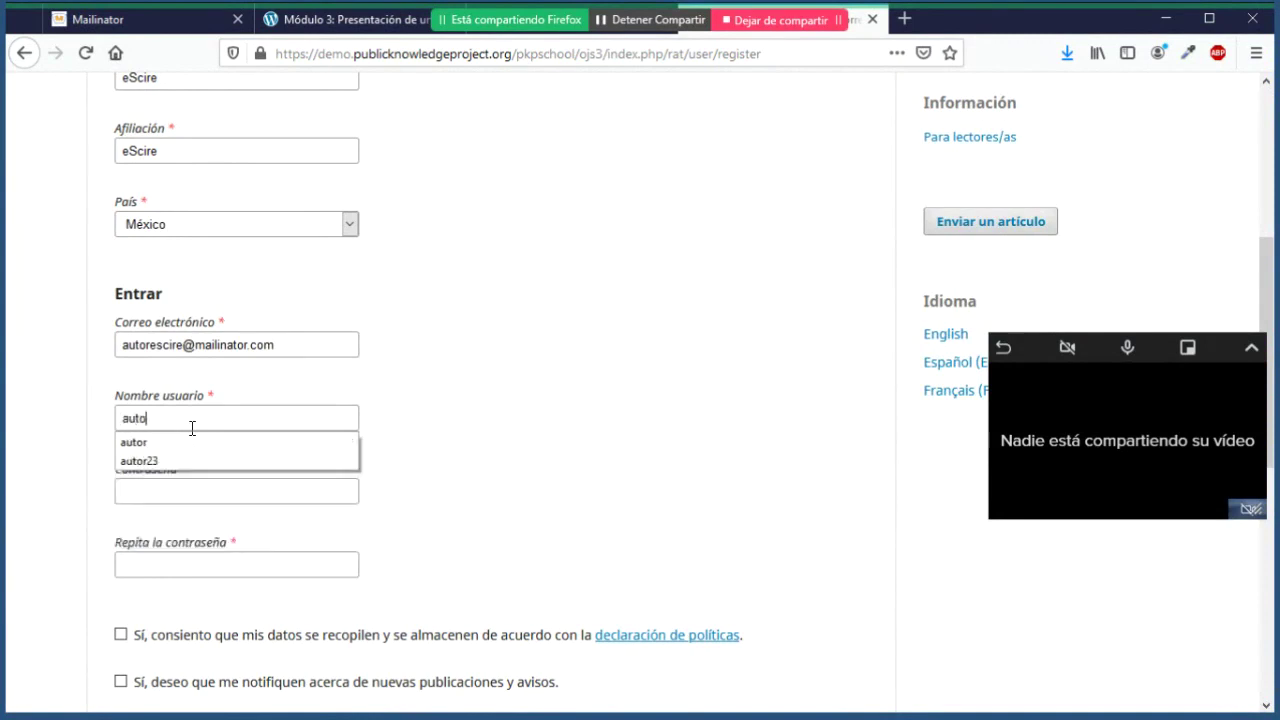
text(rescire)
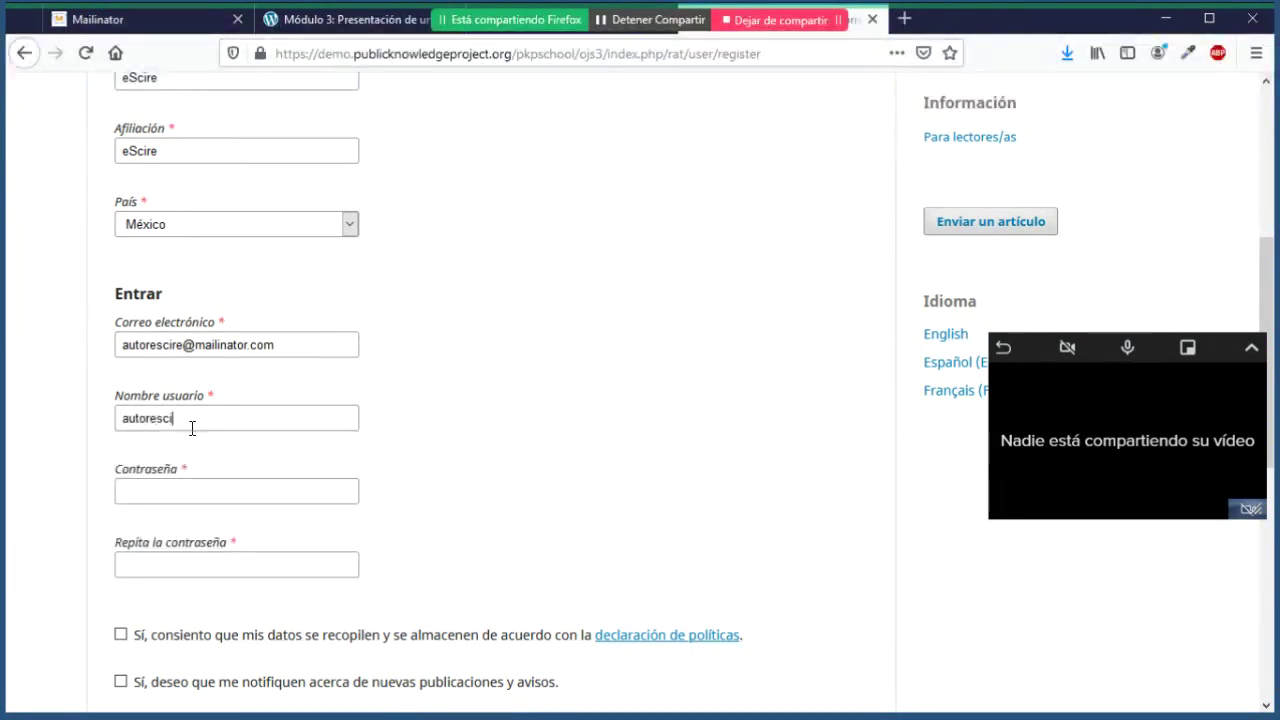
click(233, 491)
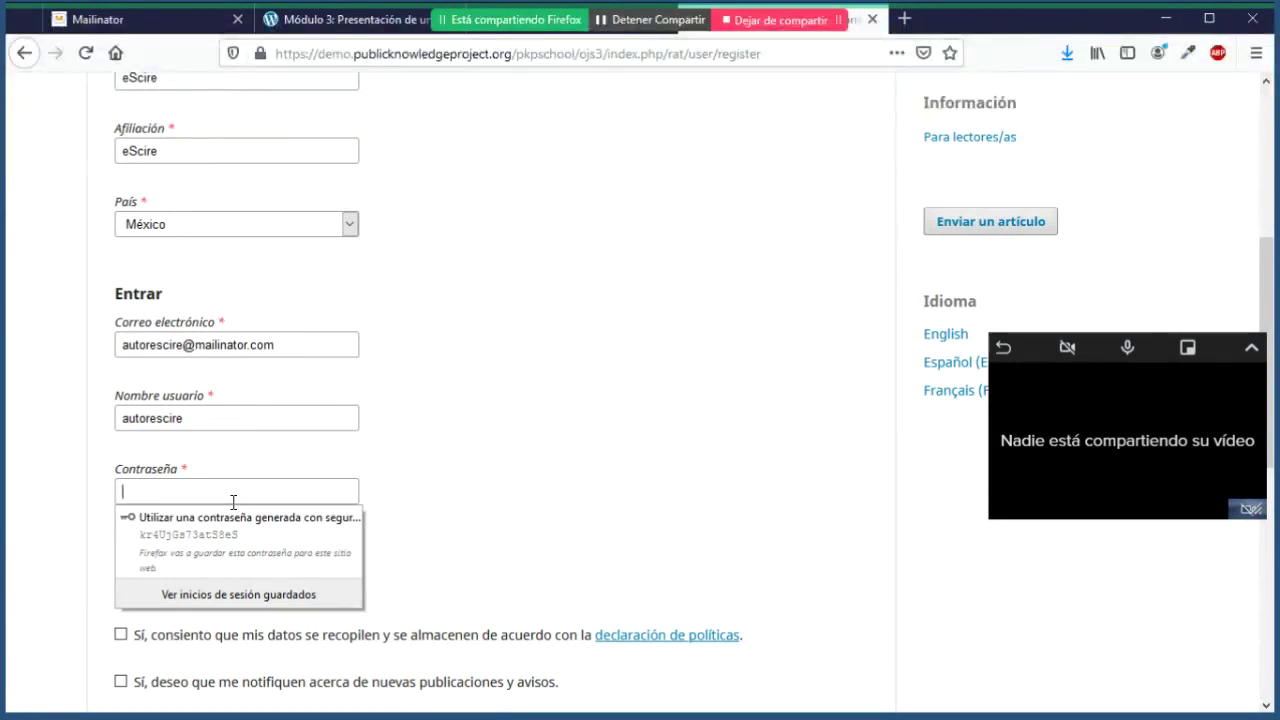
text(*******)
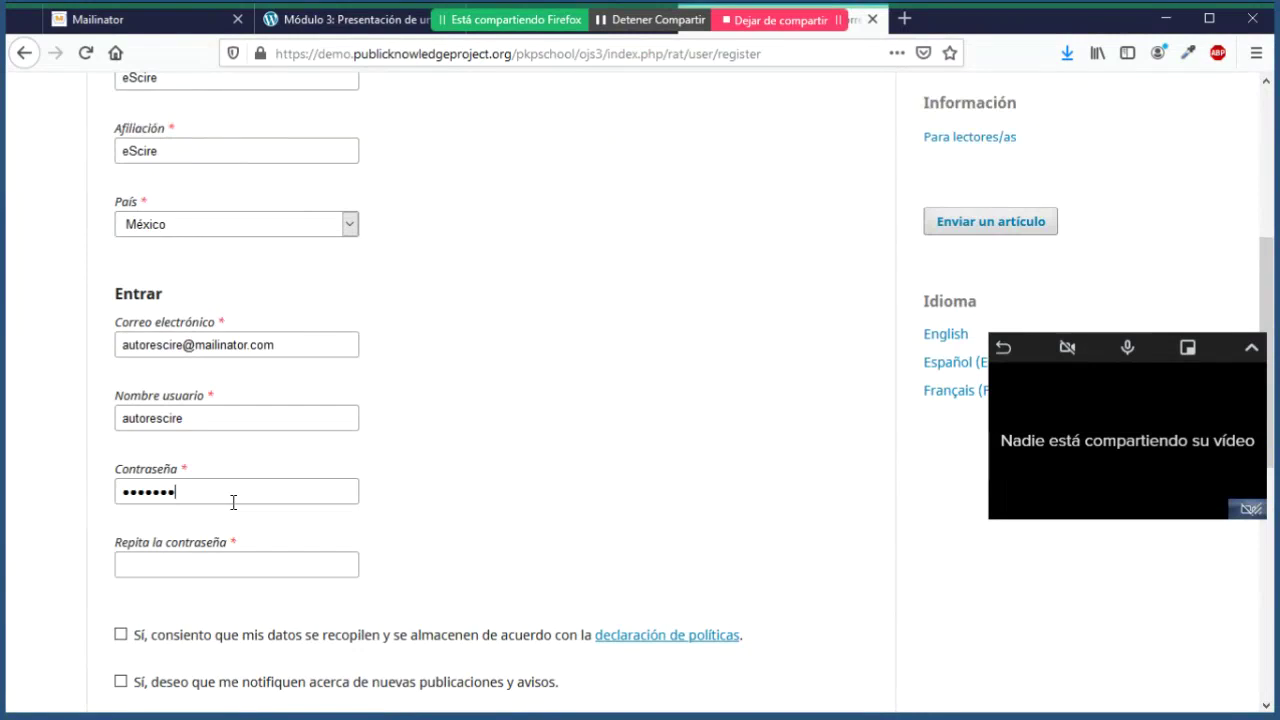
text(•)
click(332, 575)
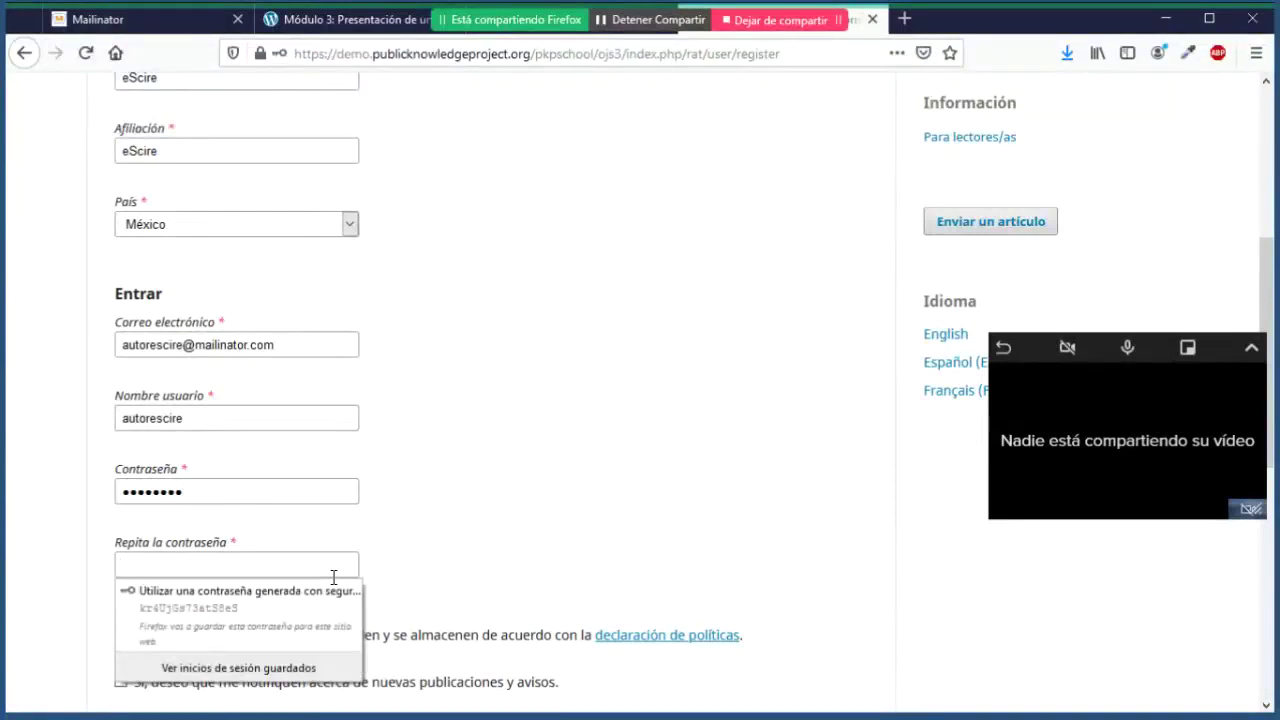
key(ctrl+v)
key(shift+Tab)
Step: Accept data consent and notifications, leave the reviewer box unticked, pass reCAPTCHA, and submit Registrarse
scroll(109, 514, down, 3)
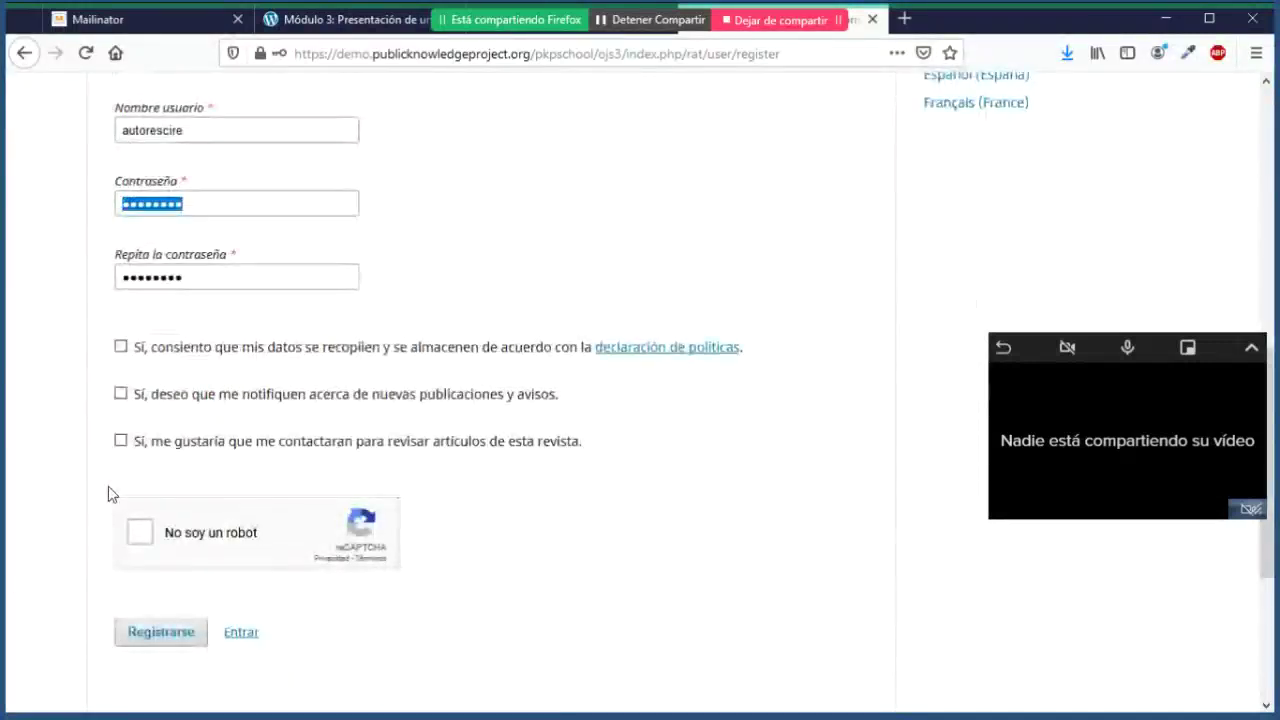
click(120, 346)
click(120, 394)
click(120, 441)
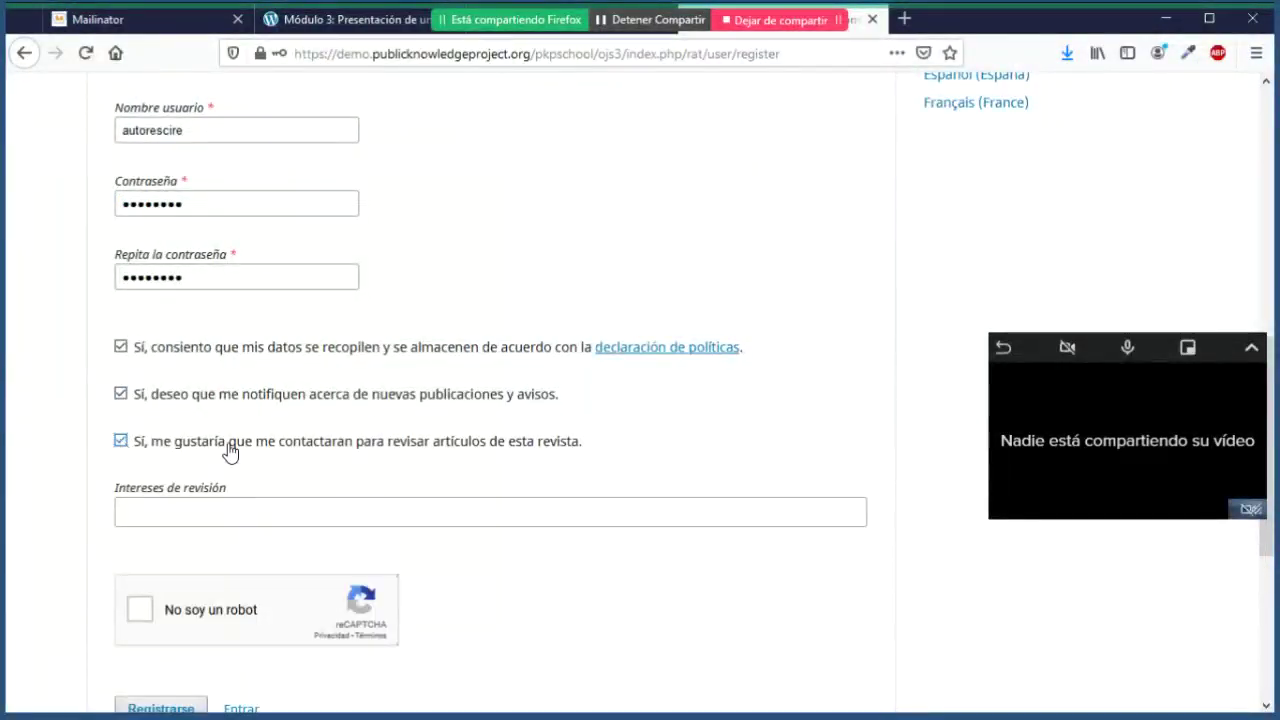
click(119, 444)
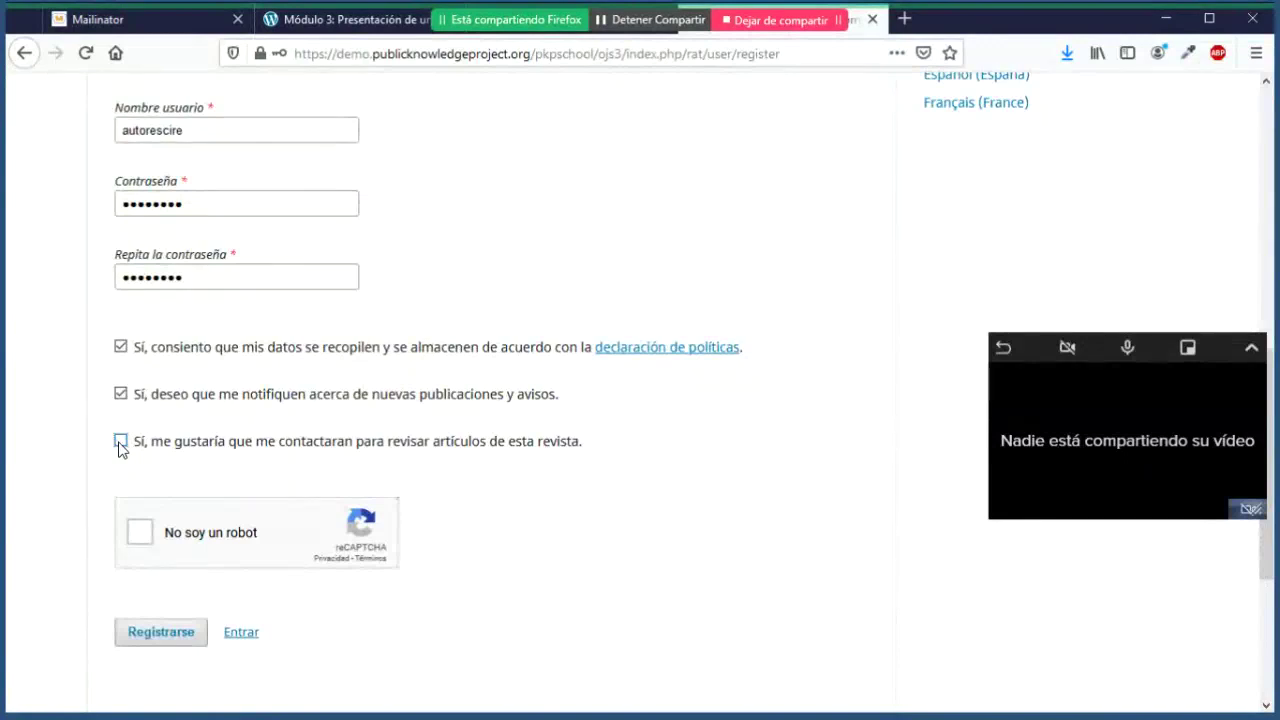
click(137, 541)
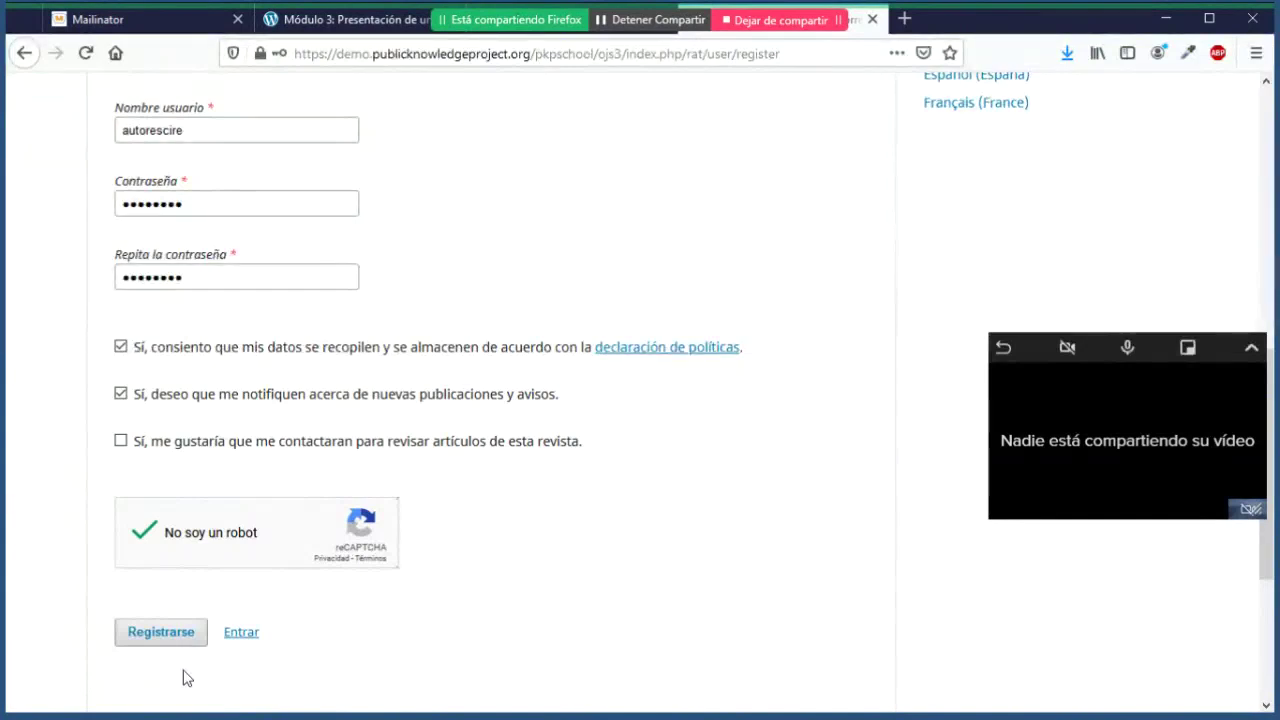
click(165, 641)
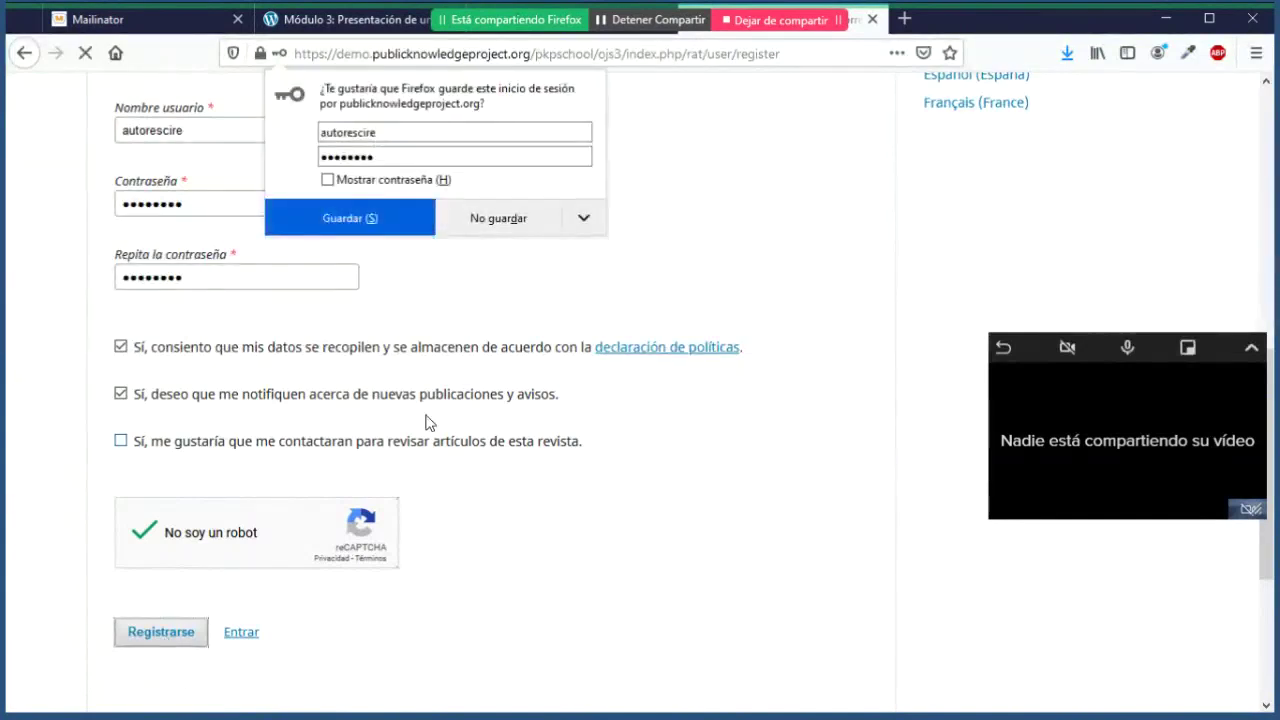
Step: Decline saving the login, select the confirmation e-mail address, and switch over to Mailinator
click(500, 222)
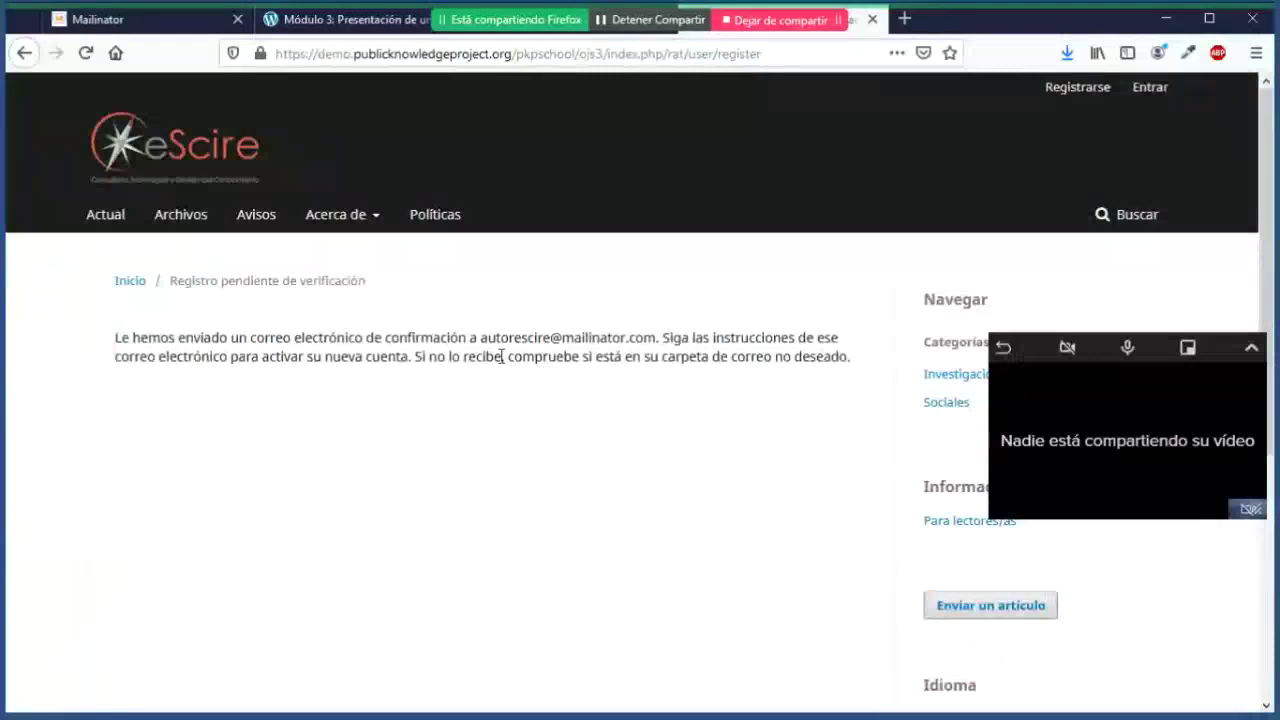
drag(481, 338, 659, 352)
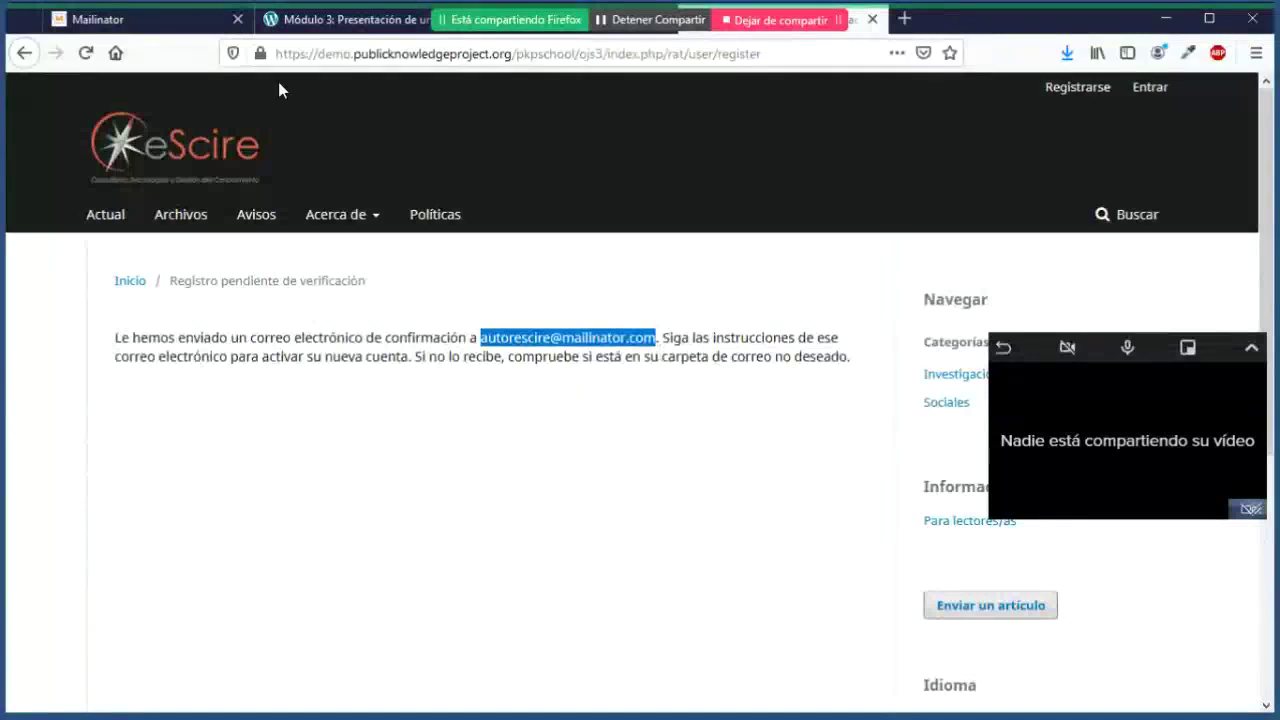
click(143, 28)
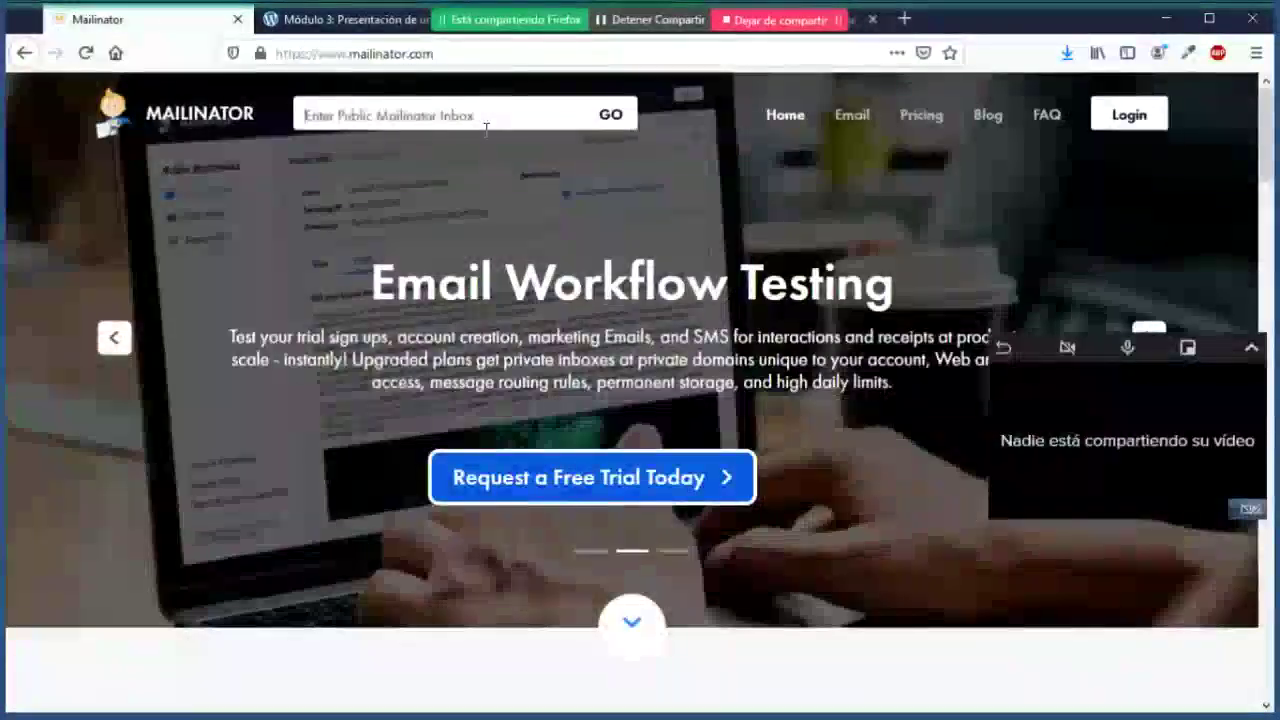
Step: Look up the test inbox, open the '[rat] Activación de cuenta' email and follow its activation link
click(486, 128)
key(ctrl+v)
key(Return)
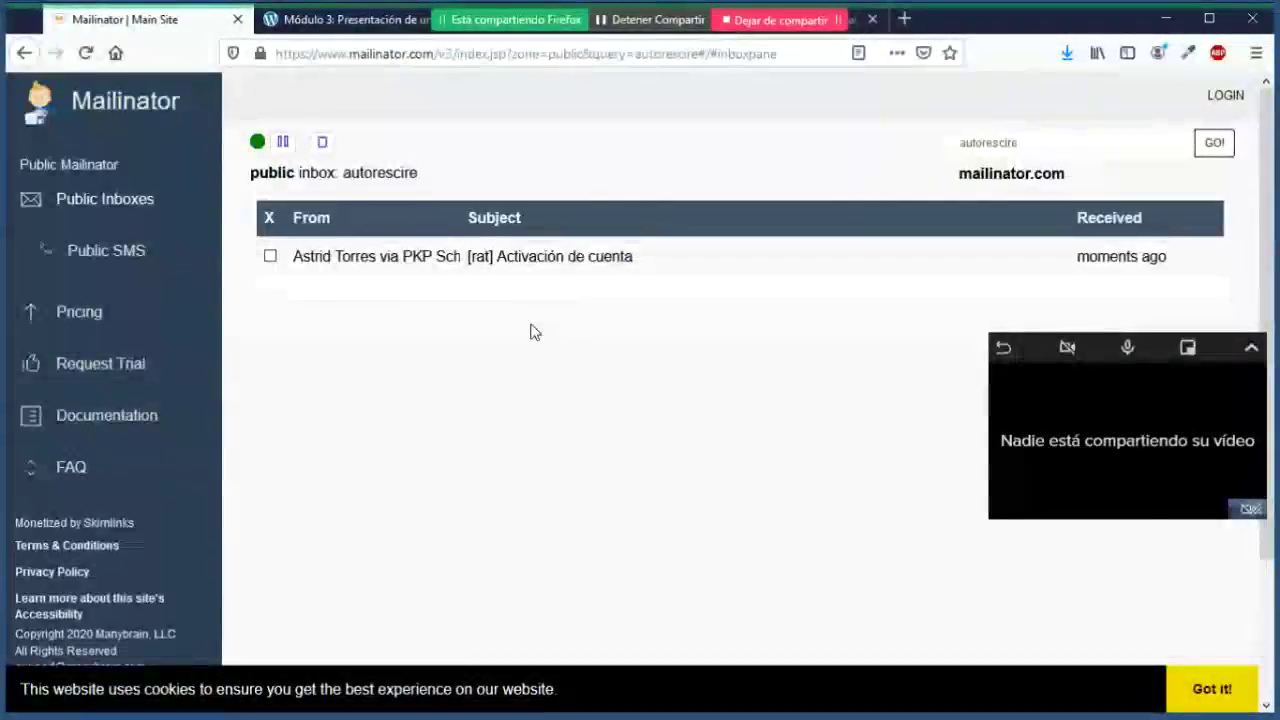
click(562, 264)
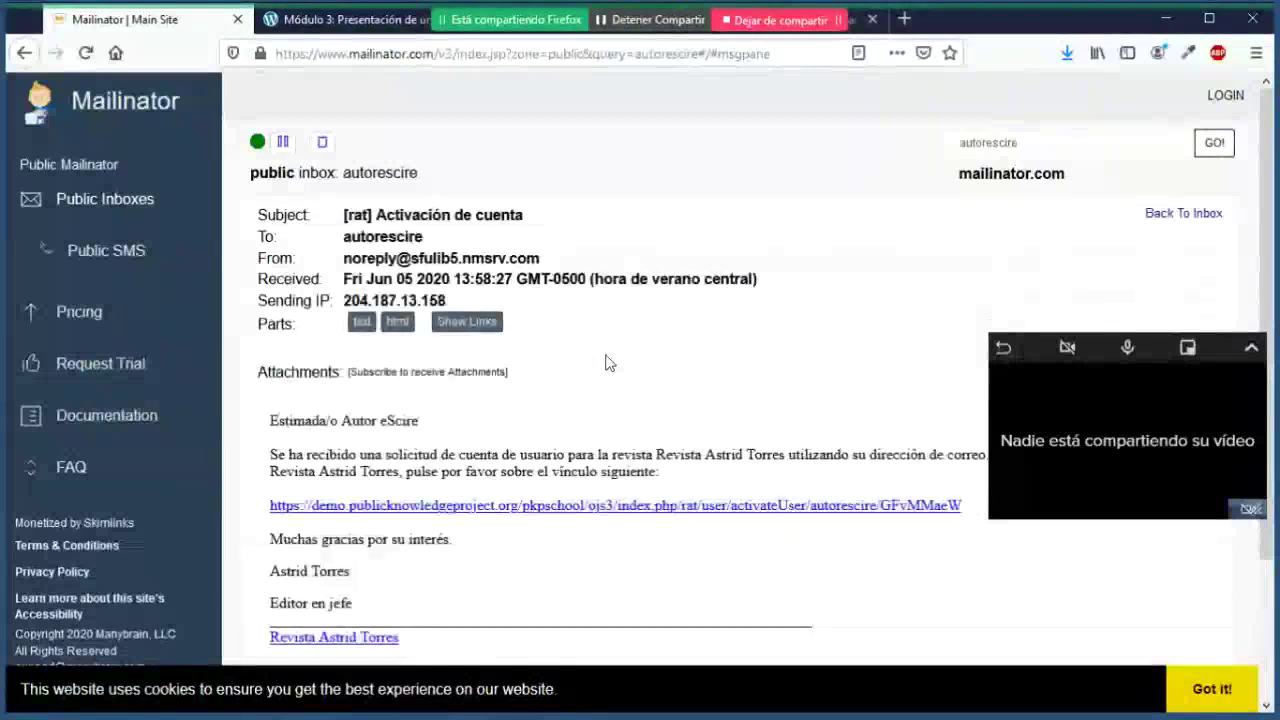
scroll(606, 363, down, 3)
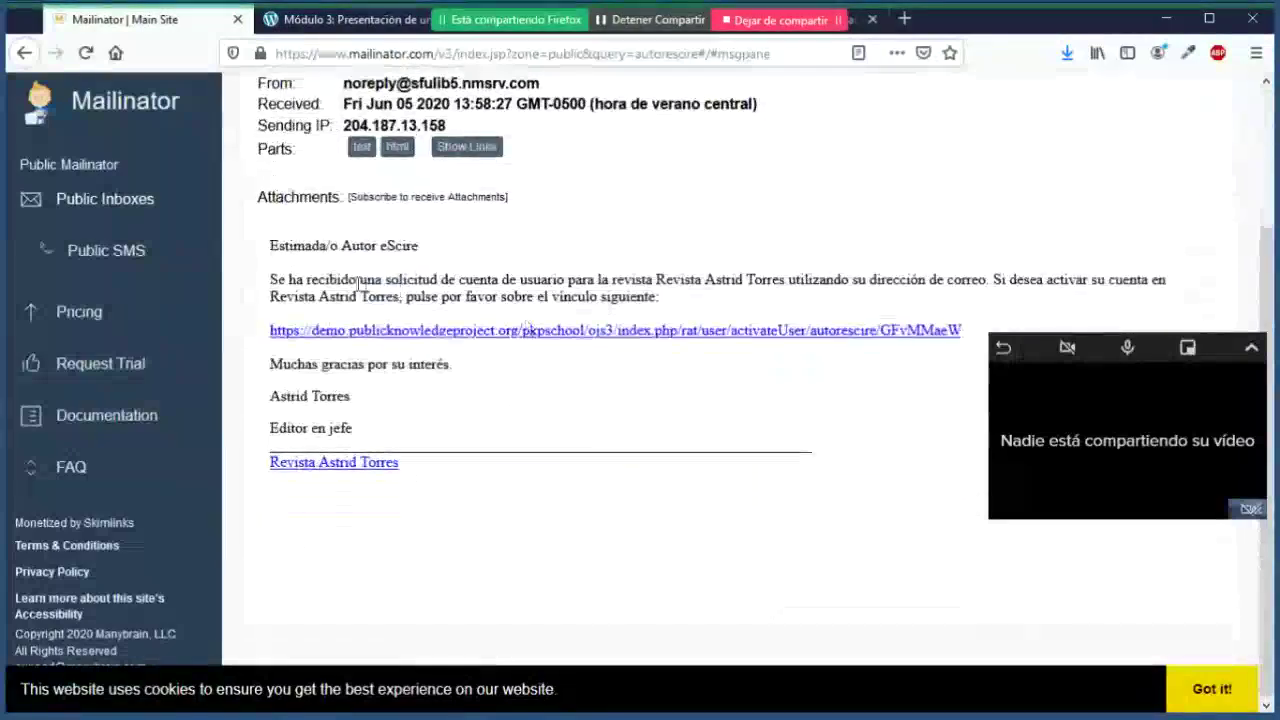
drag(342, 246, 418, 246)
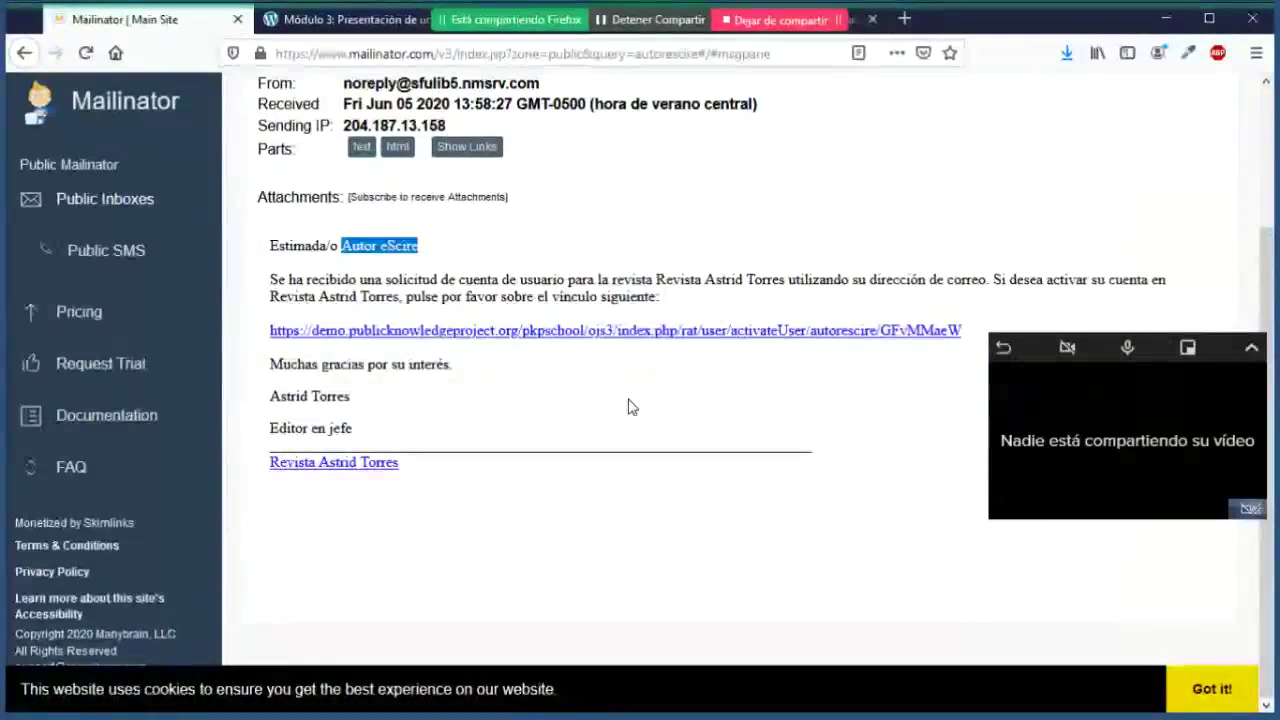
click(652, 333)
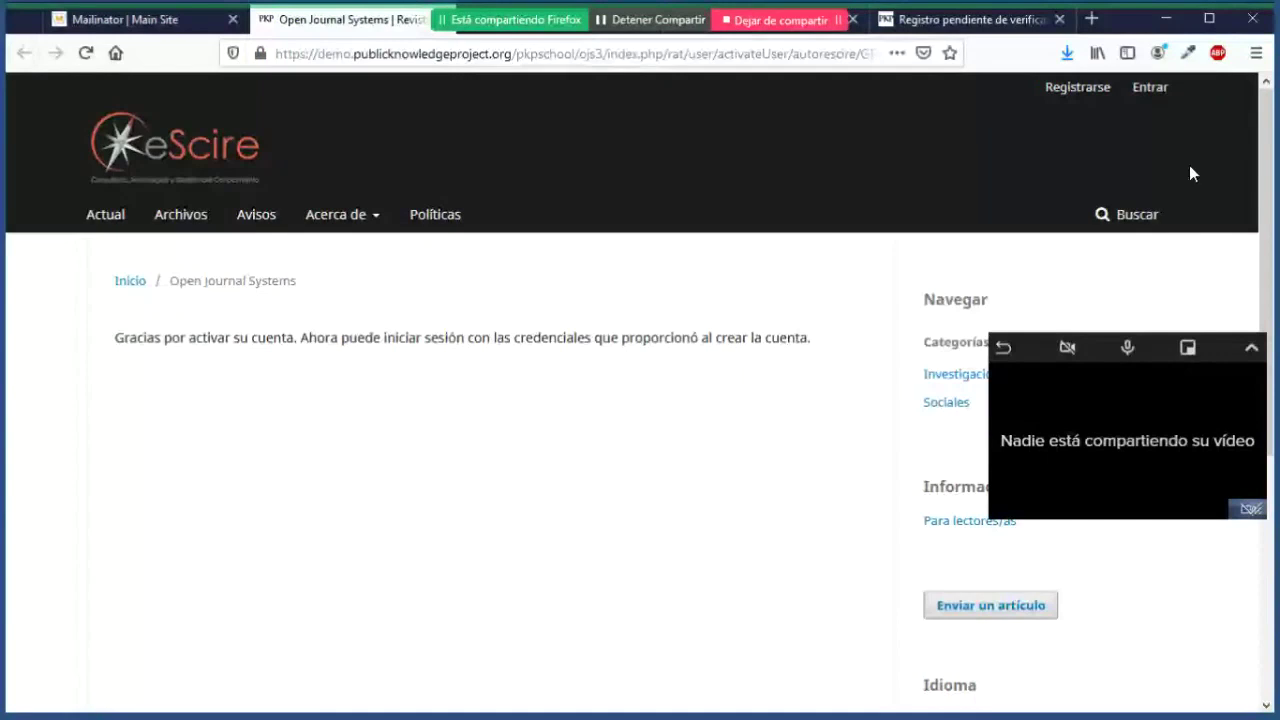
Step: Sign in on the Entrar page with the new author's password and dismiss Firefox's save-login prompt
click(1150, 87)
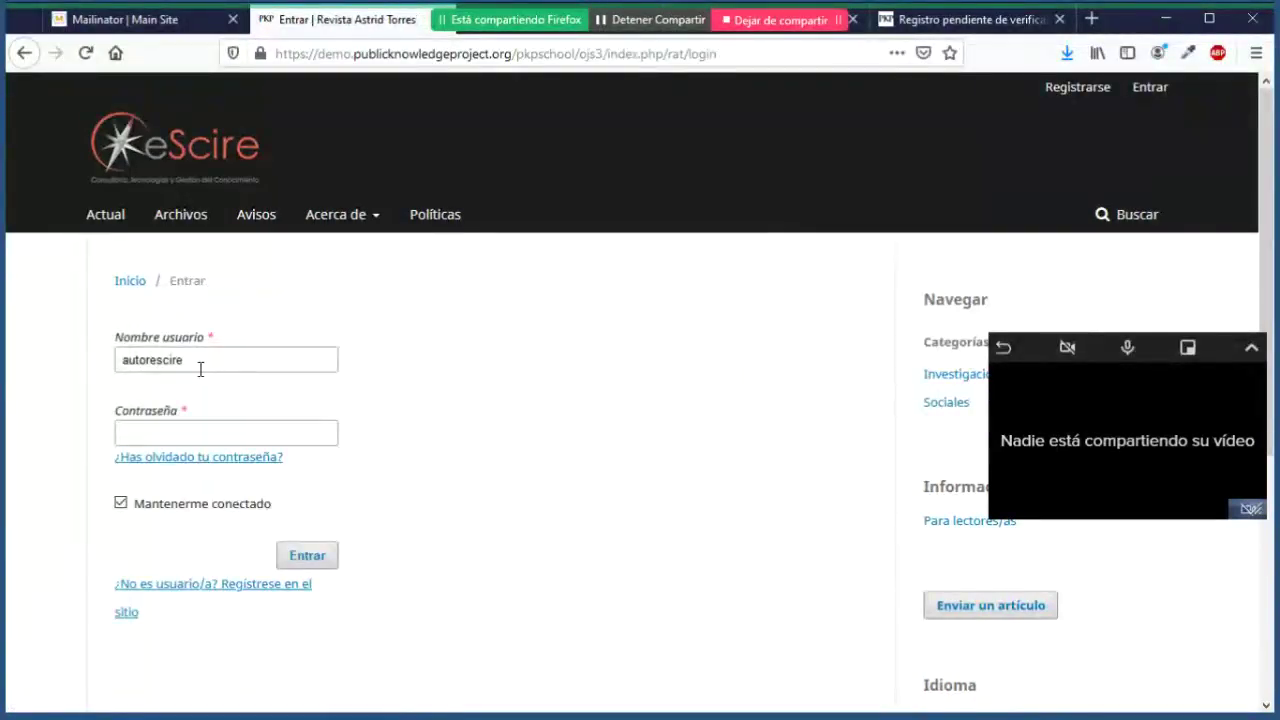
click(224, 437)
text(•••••••••)
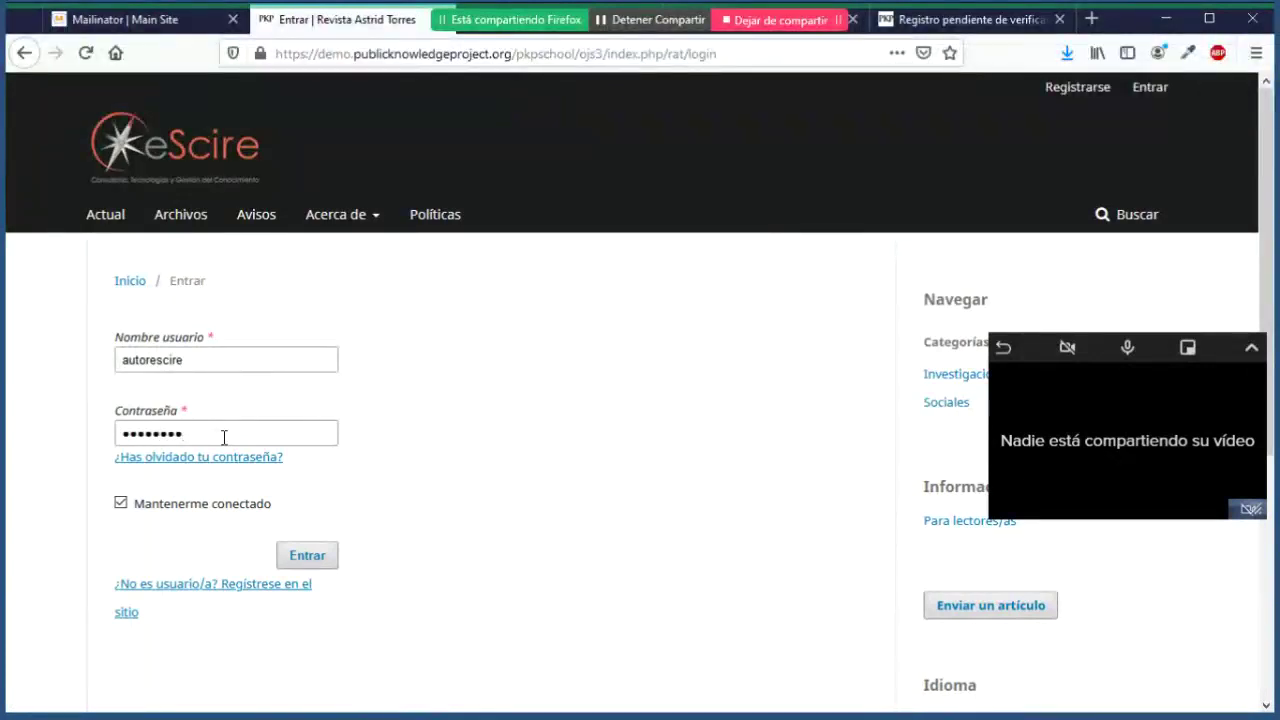
click(300, 557)
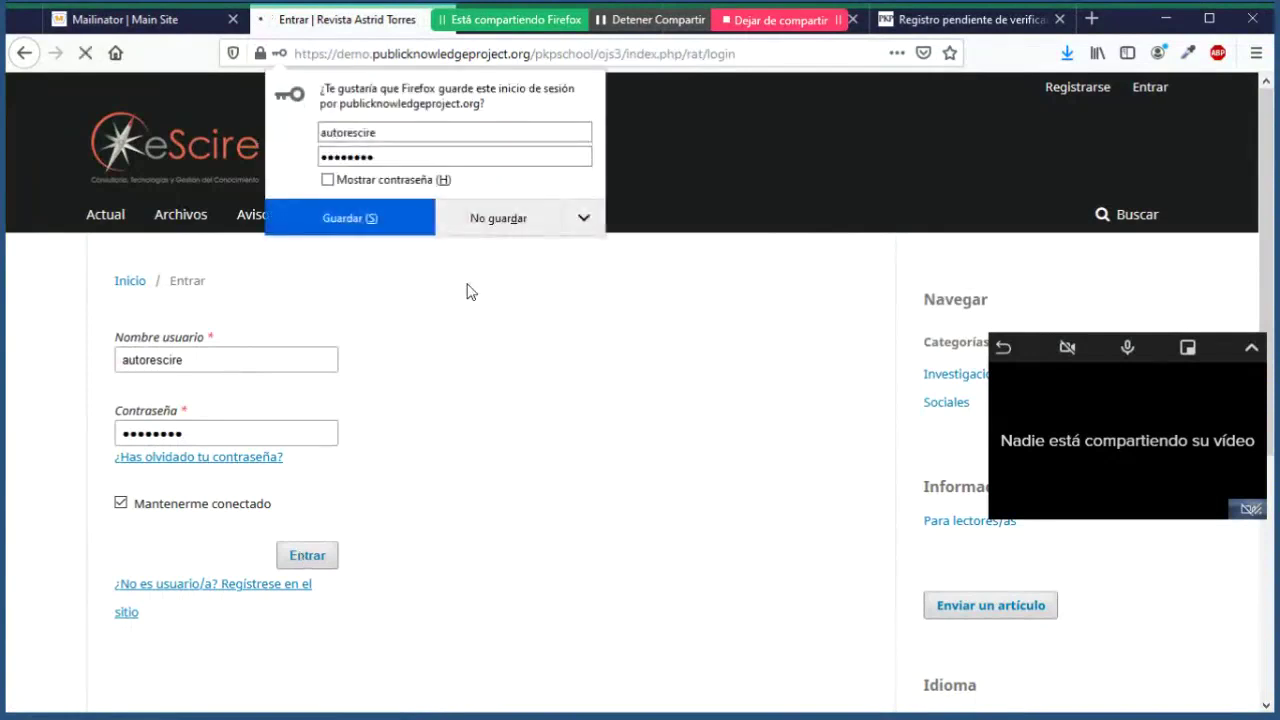
click(478, 232)
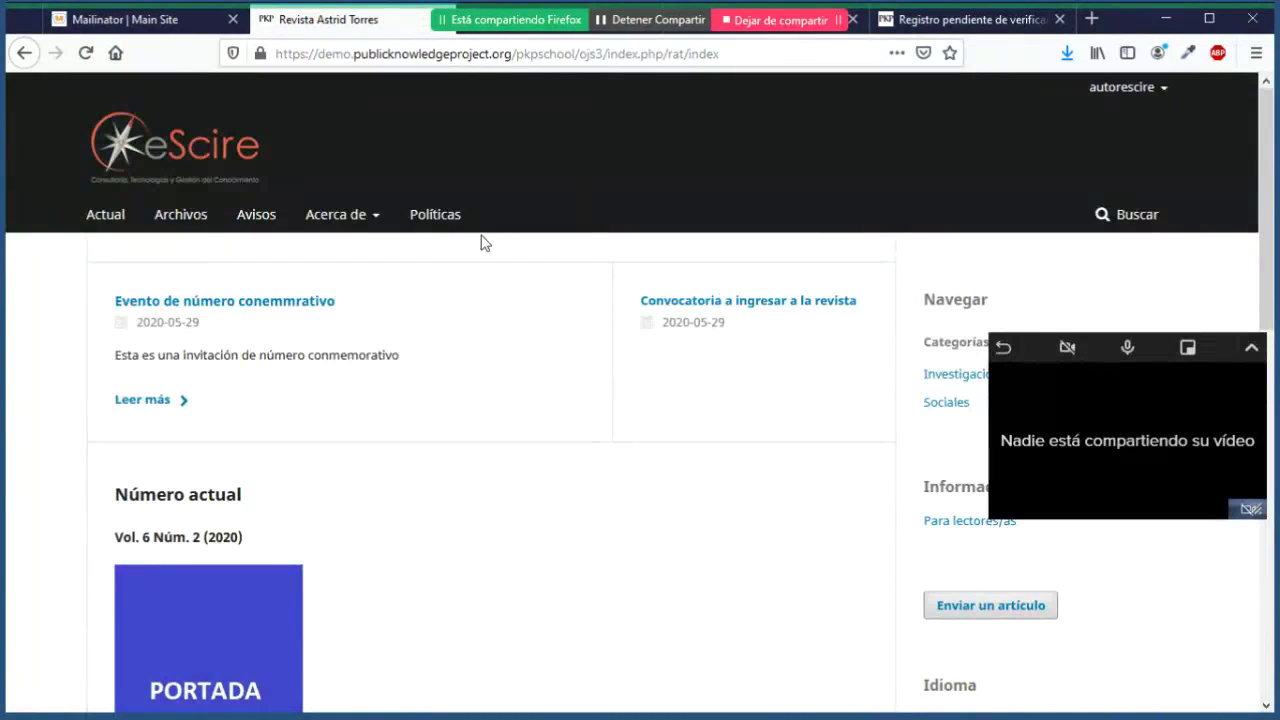
Step: Choose Ver perfil from the username menu and review the Autor eScire identity details
click(1162, 89)
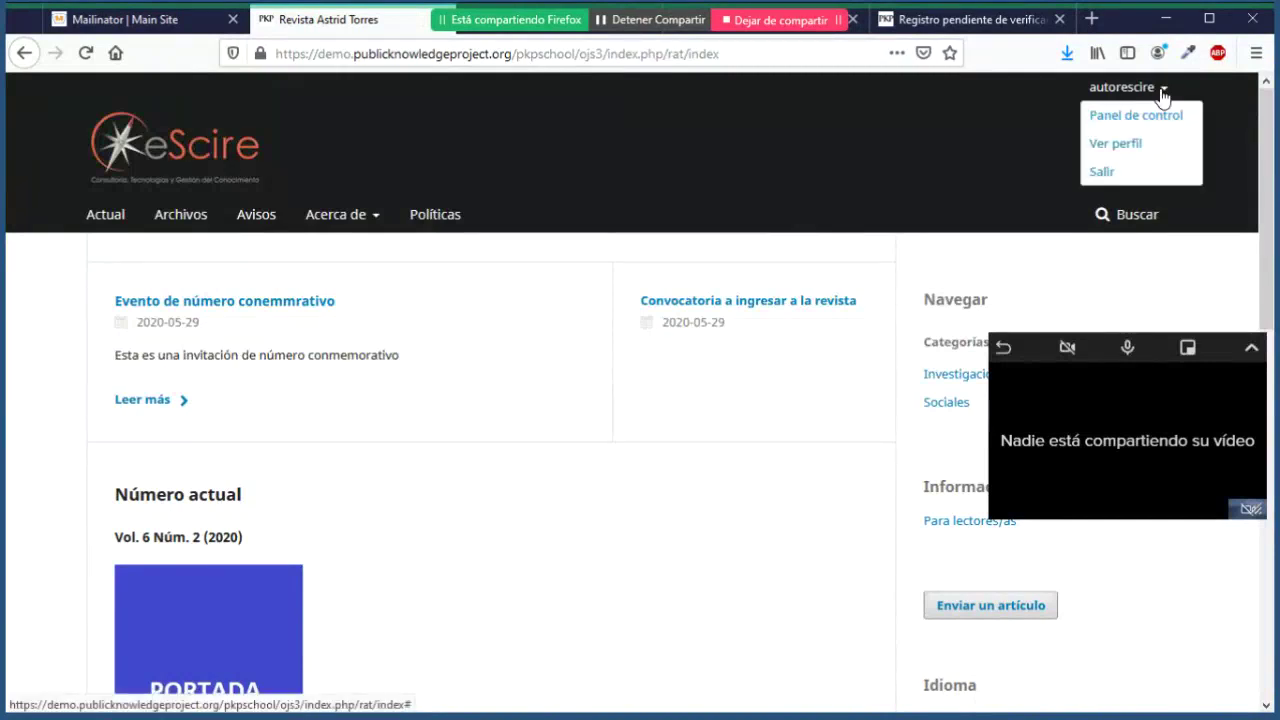
click(1163, 92)
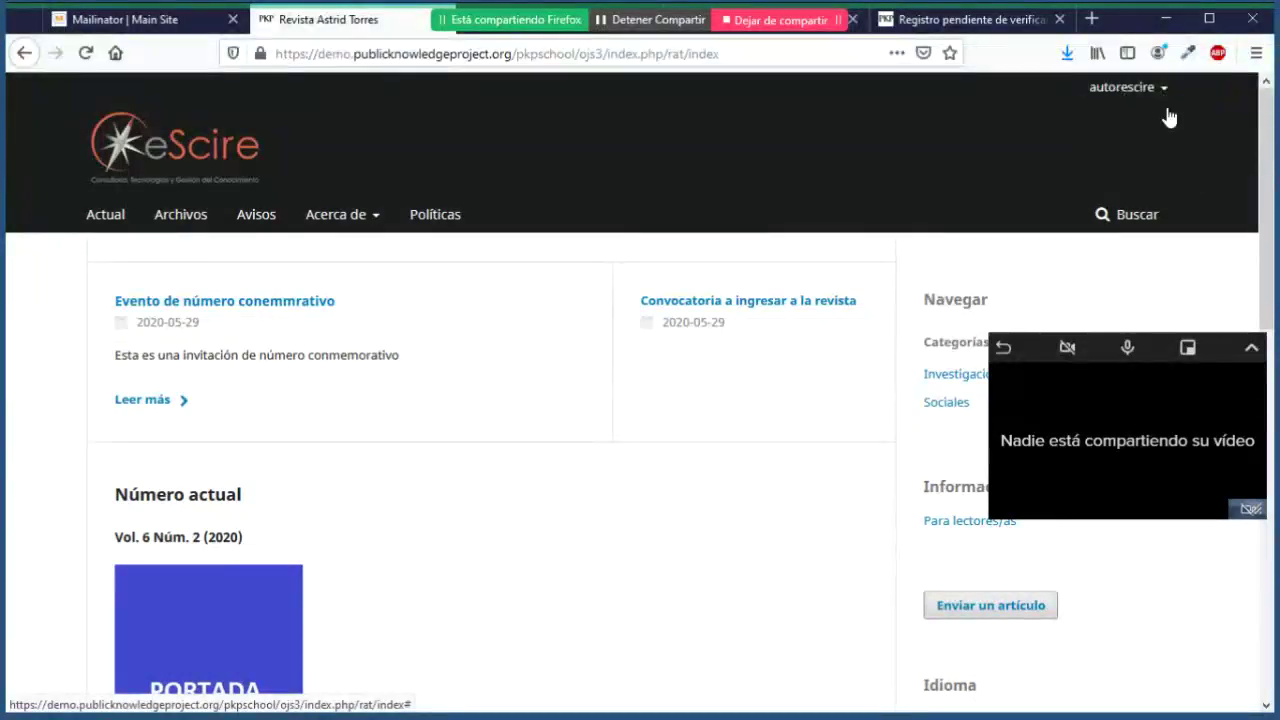
click(1163, 90)
click(1136, 158)
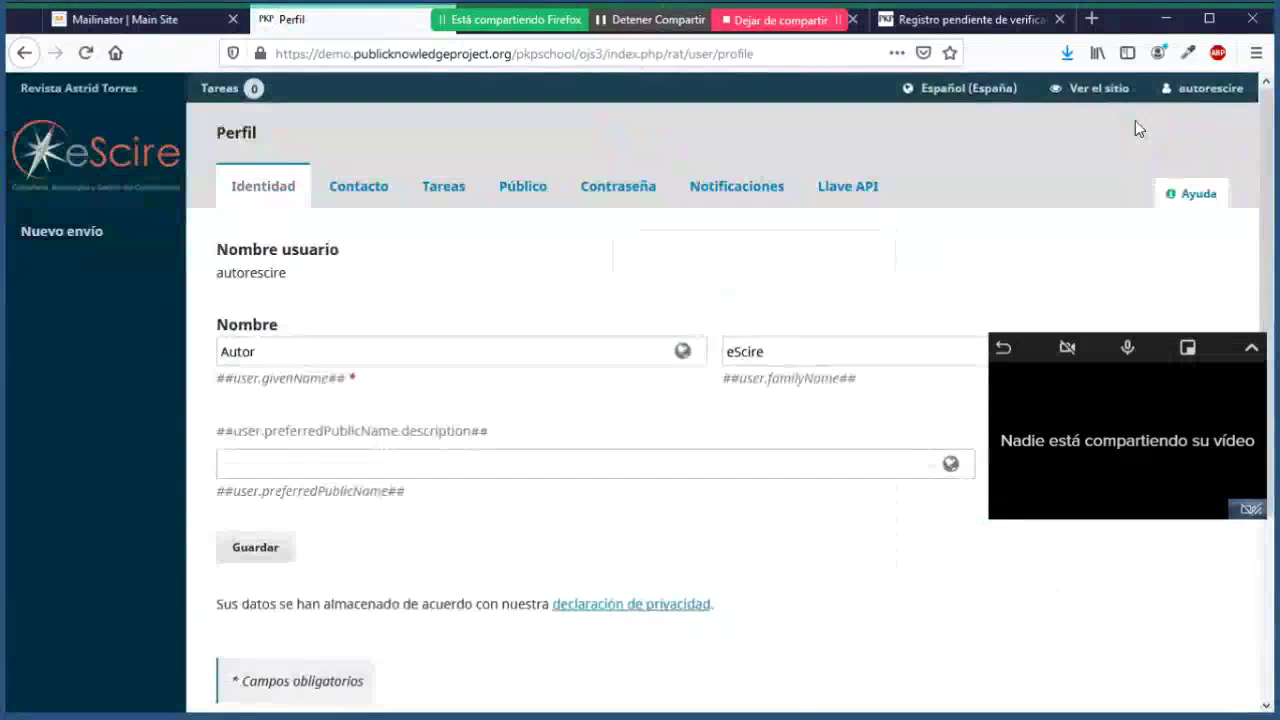
scroll(720, 212, down, 1)
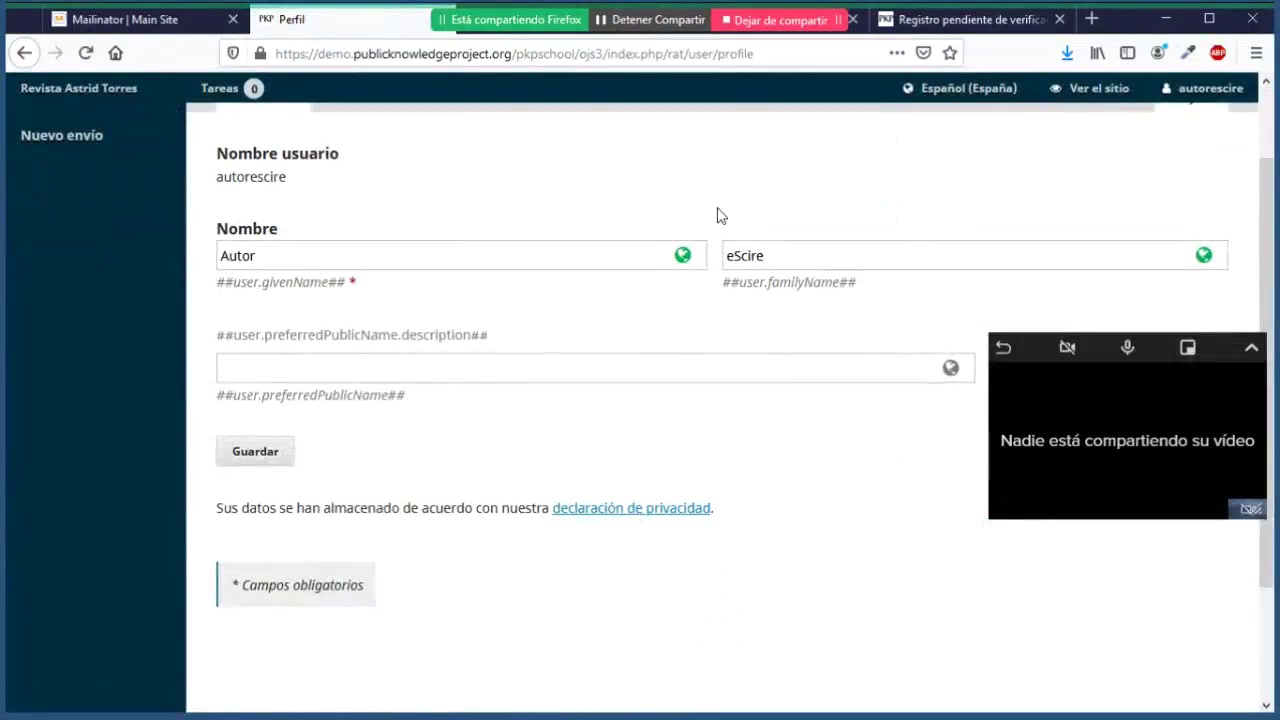
scroll(720, 215, up, 2)
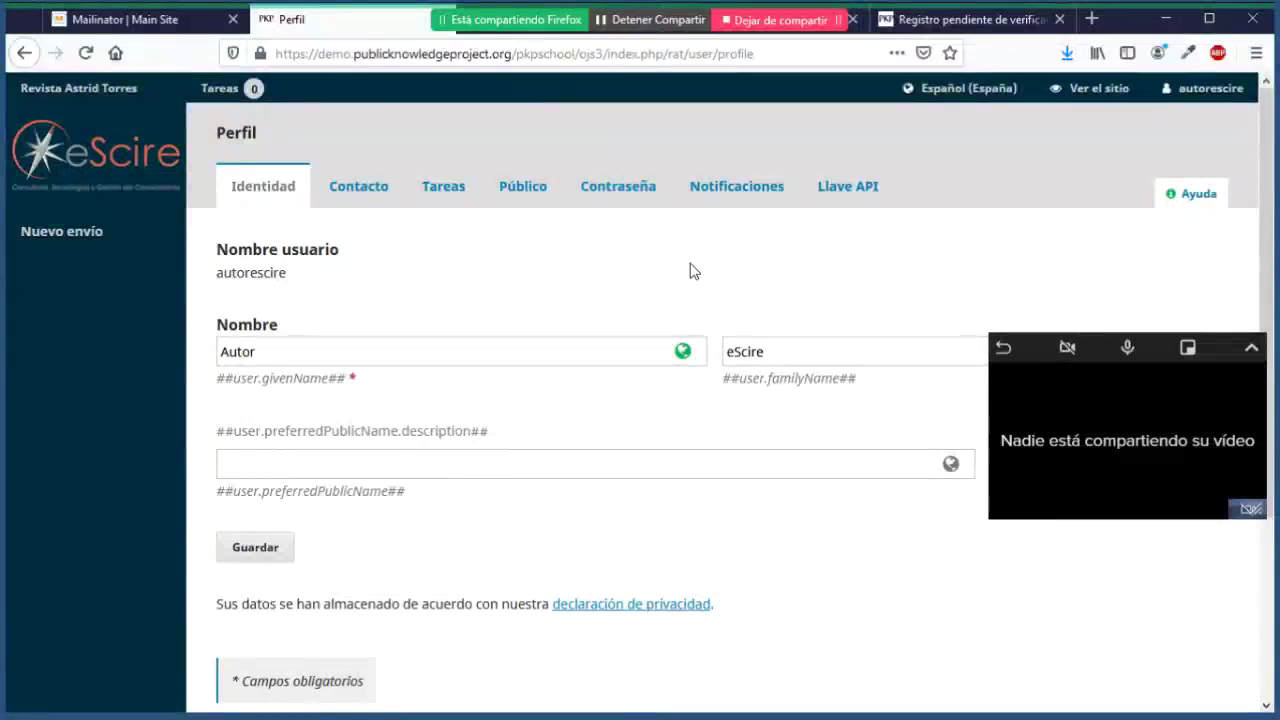
scroll(689, 271, down, 3)
scroll(689, 271, up, 3)
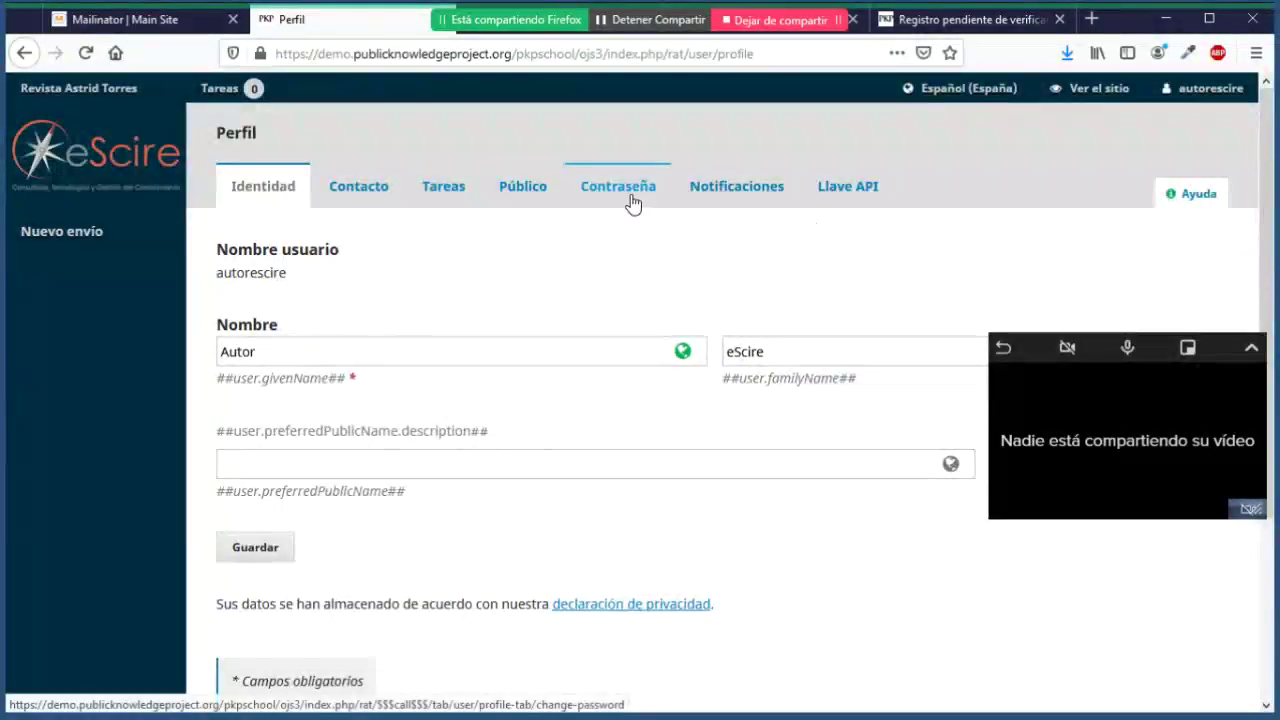
scroll(837, 294, down, 3)
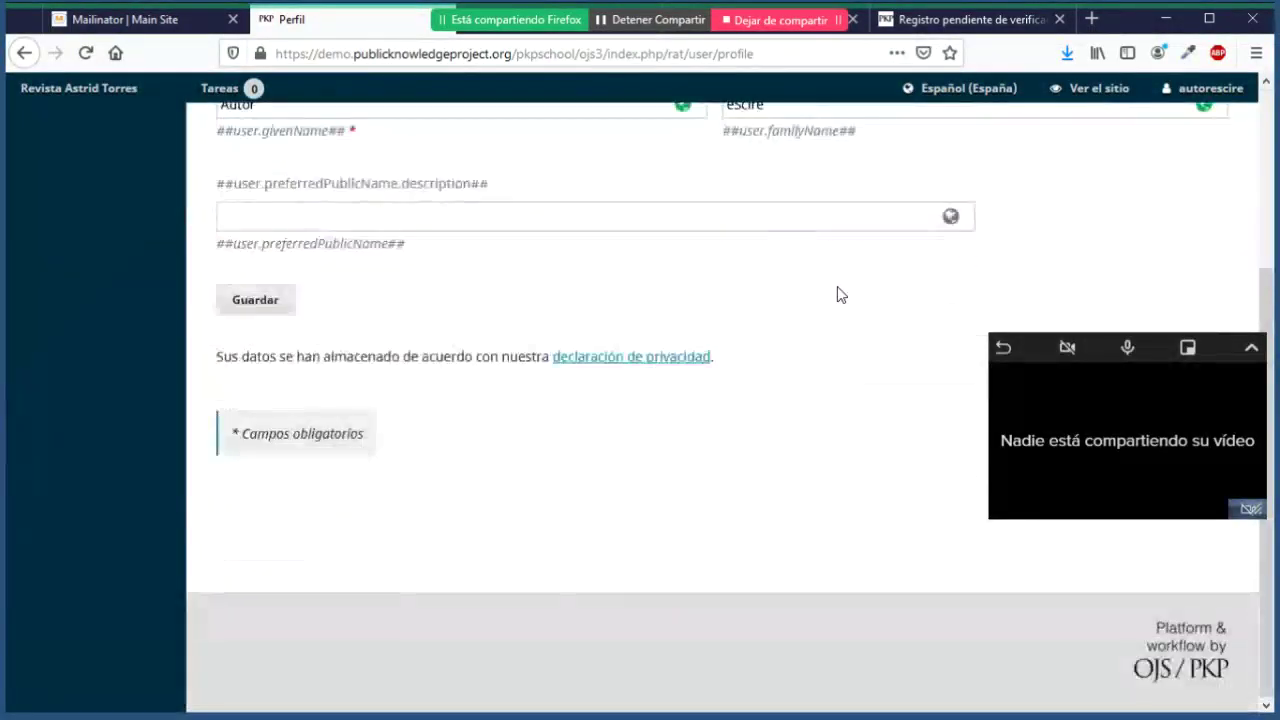
scroll(837, 294, up, 3)
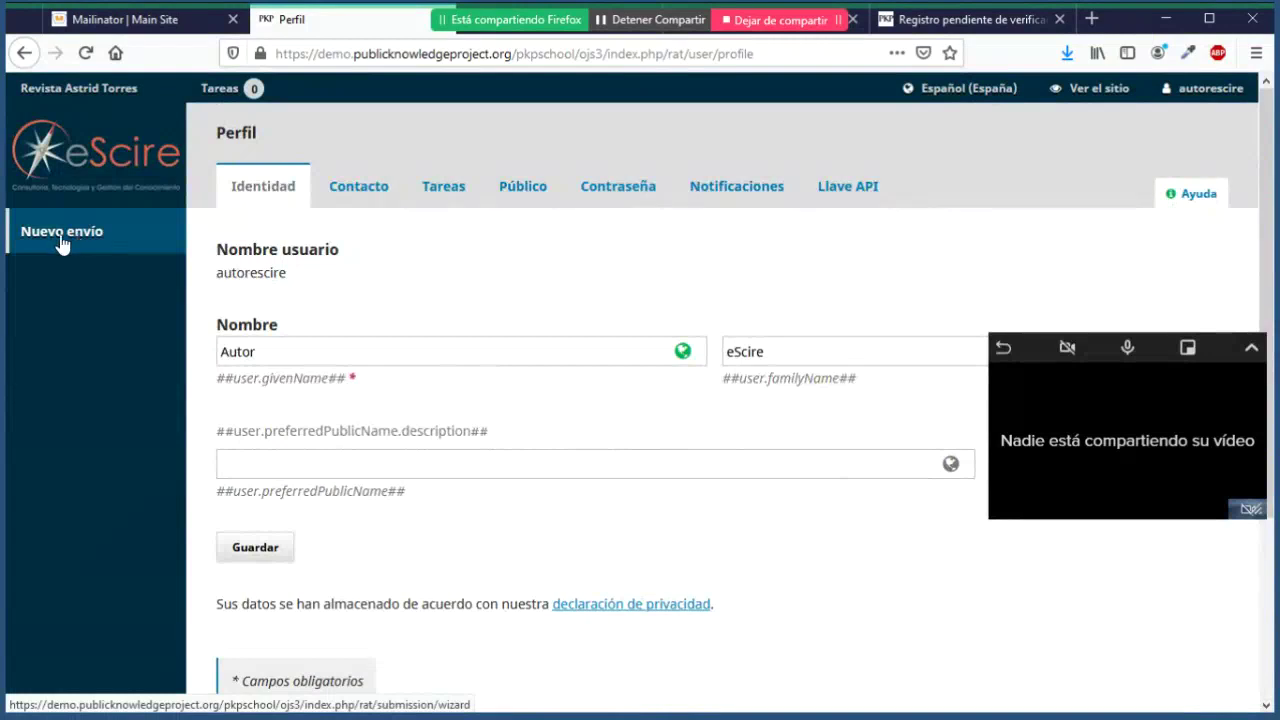
Step: Preview the Nuevo envío wizard, then return to Perfil's Llave API tab, which has no key generated
click(62, 243)
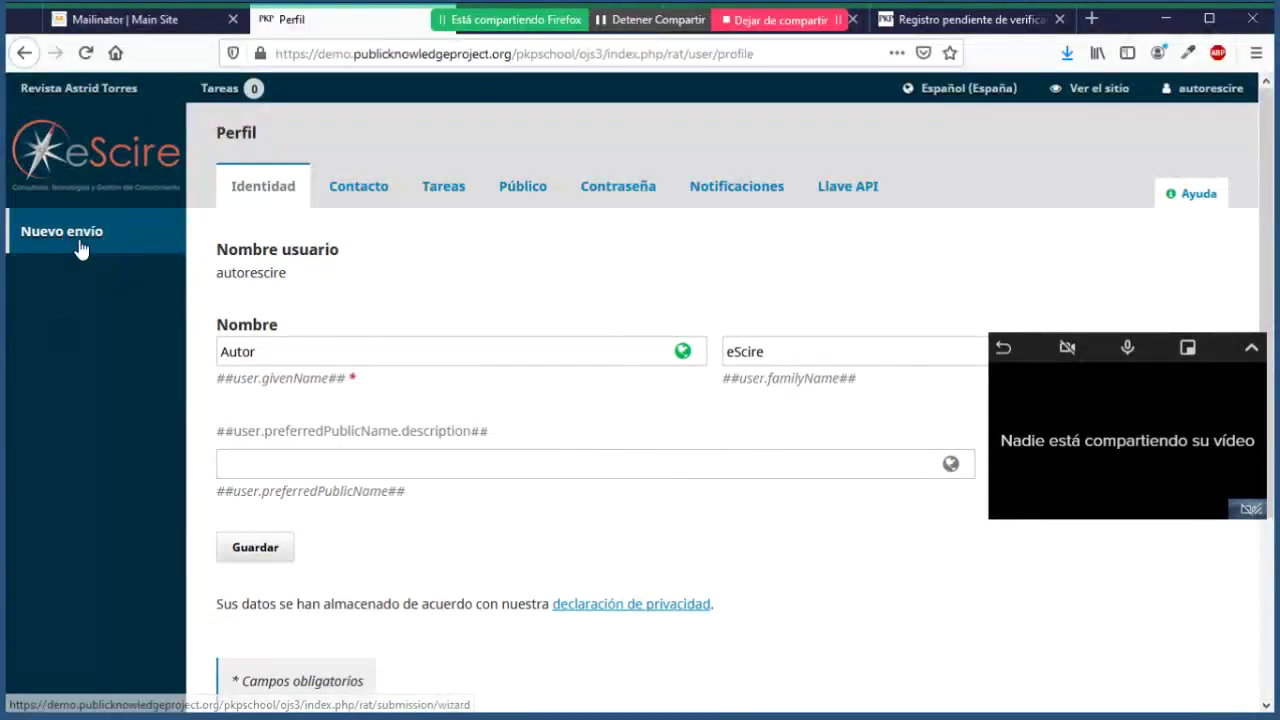
click(81, 245)
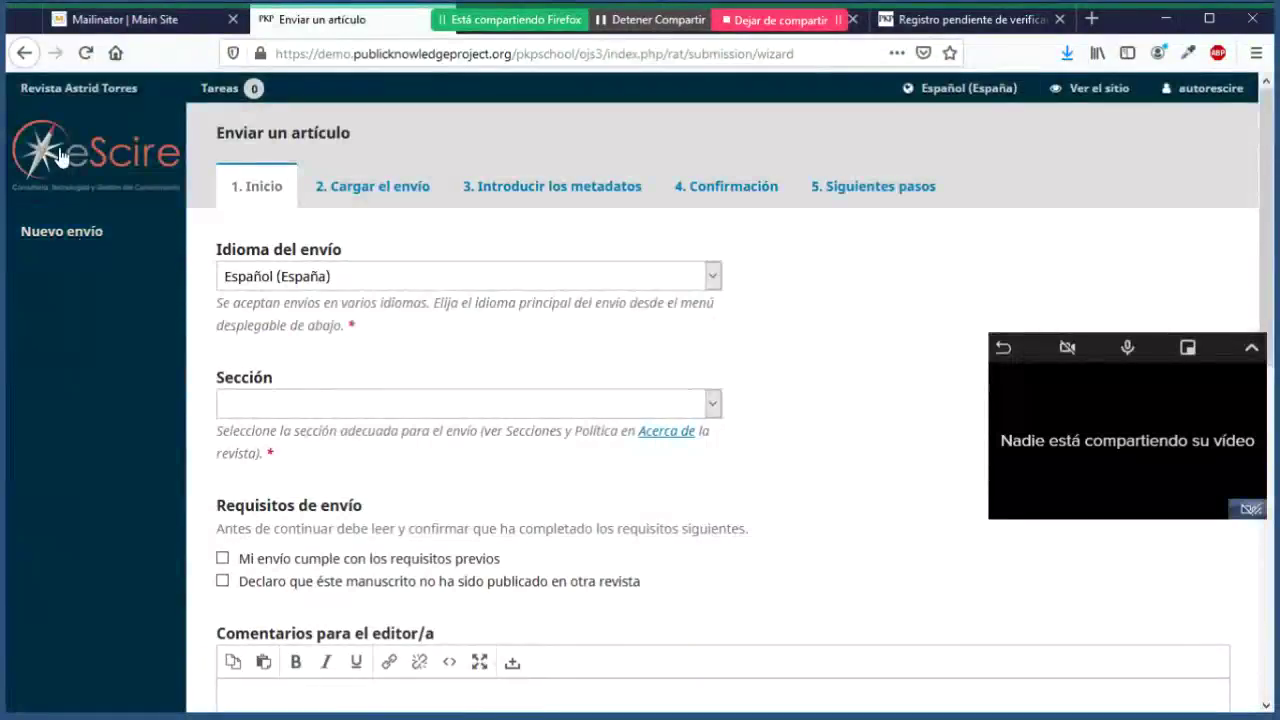
click(24, 53)
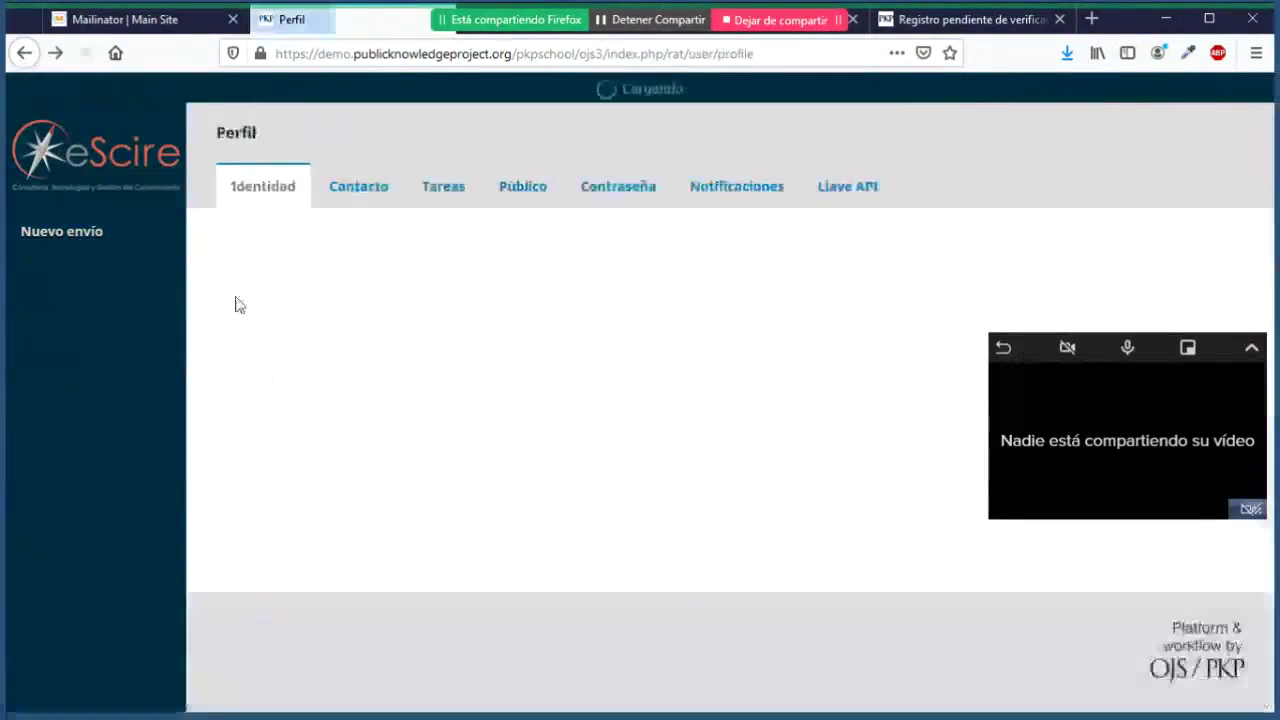
click(850, 196)
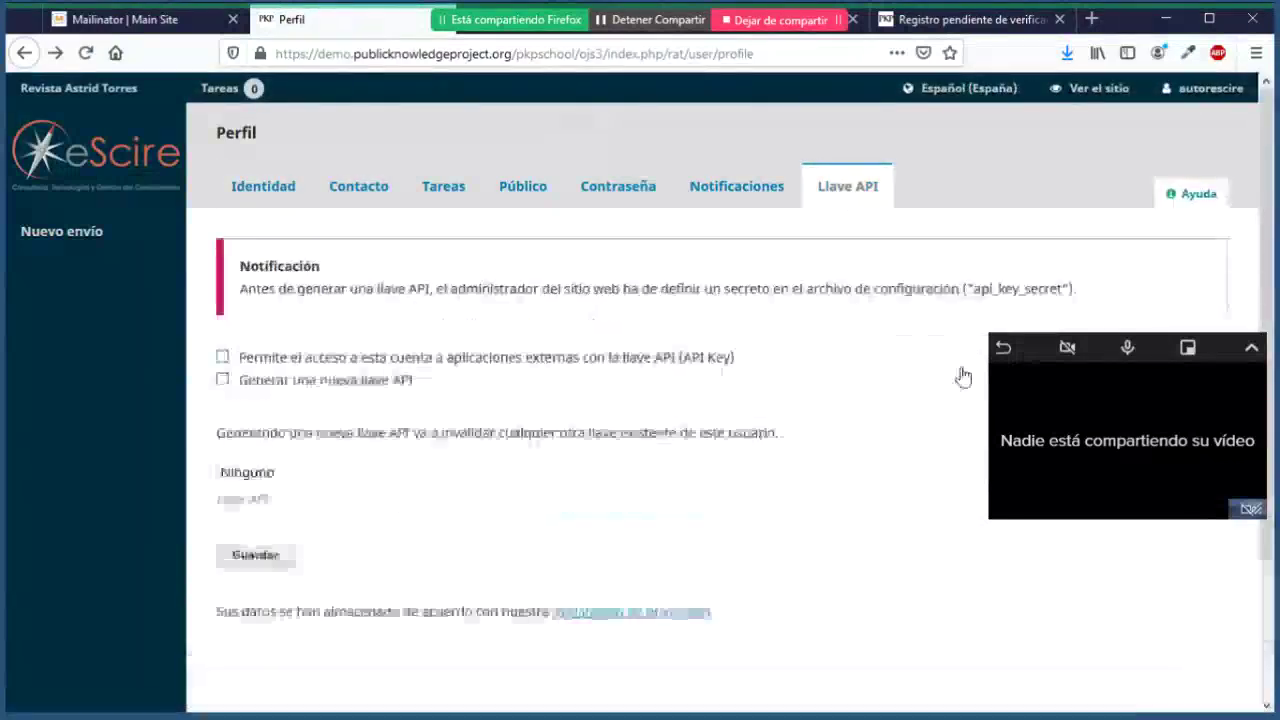
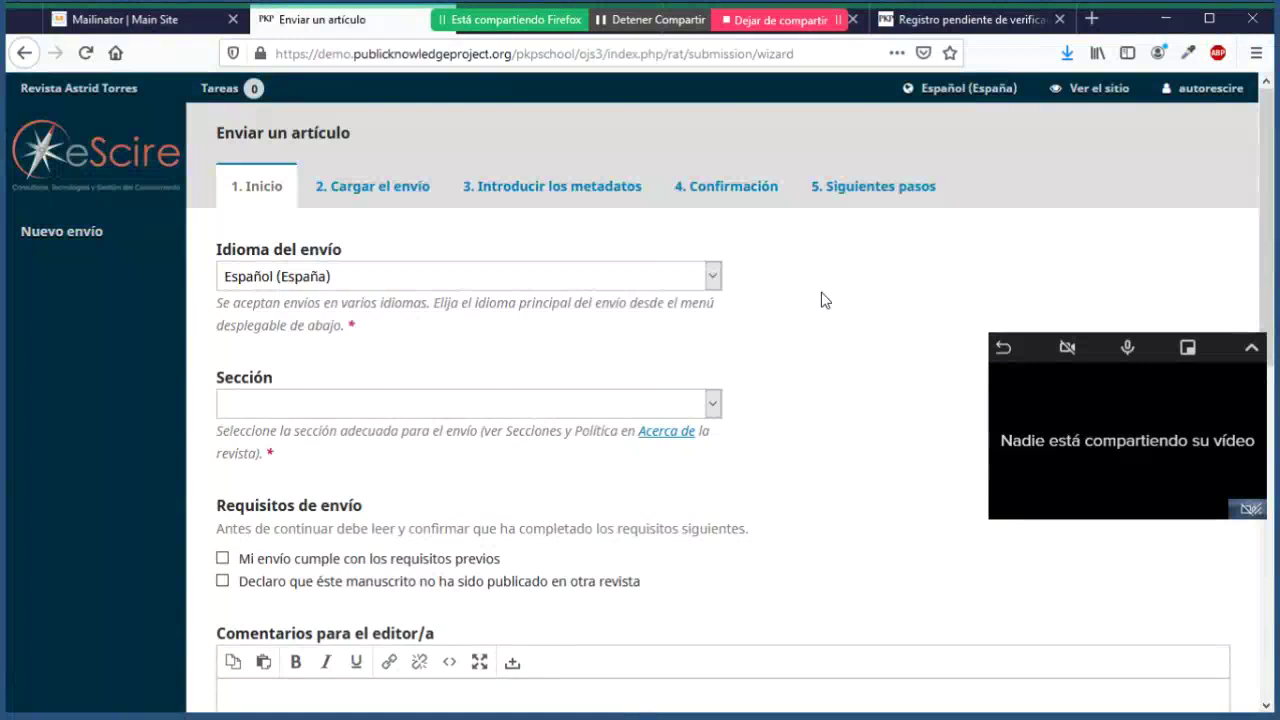
scroll(825, 300, down, 1)
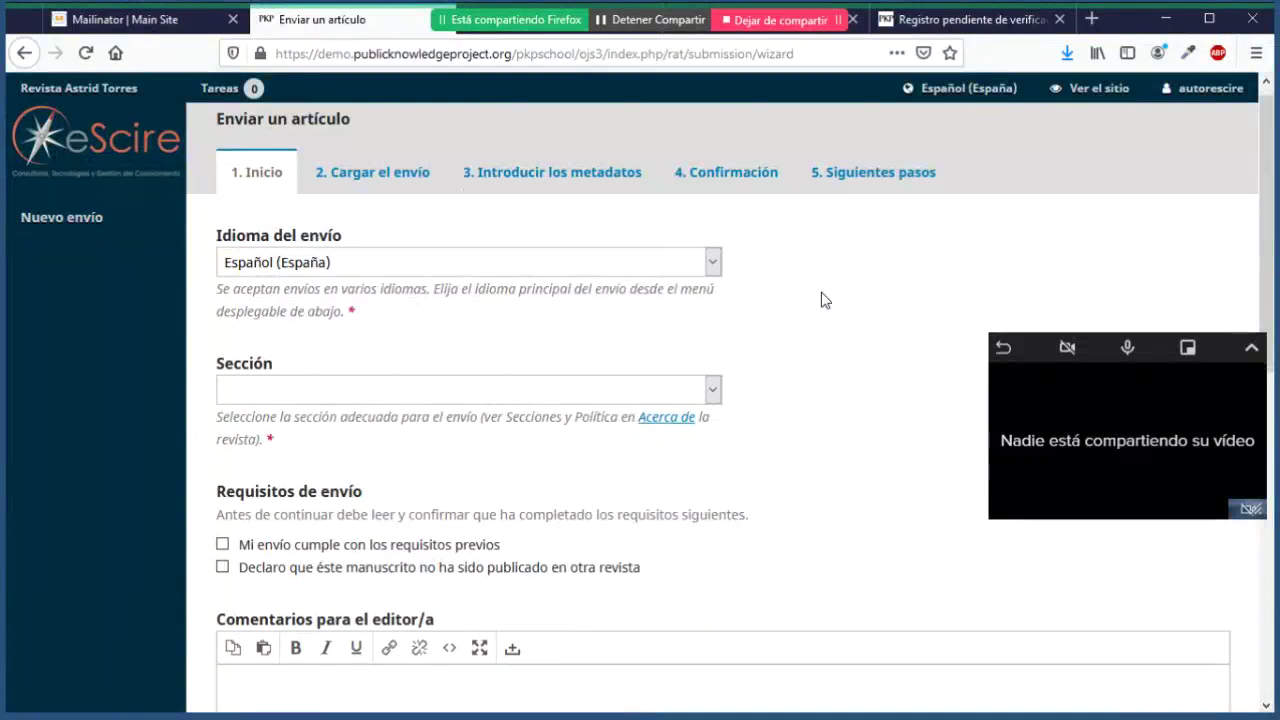
scroll(463, 229, down, 1)
scroll(380, 206, up, 2)
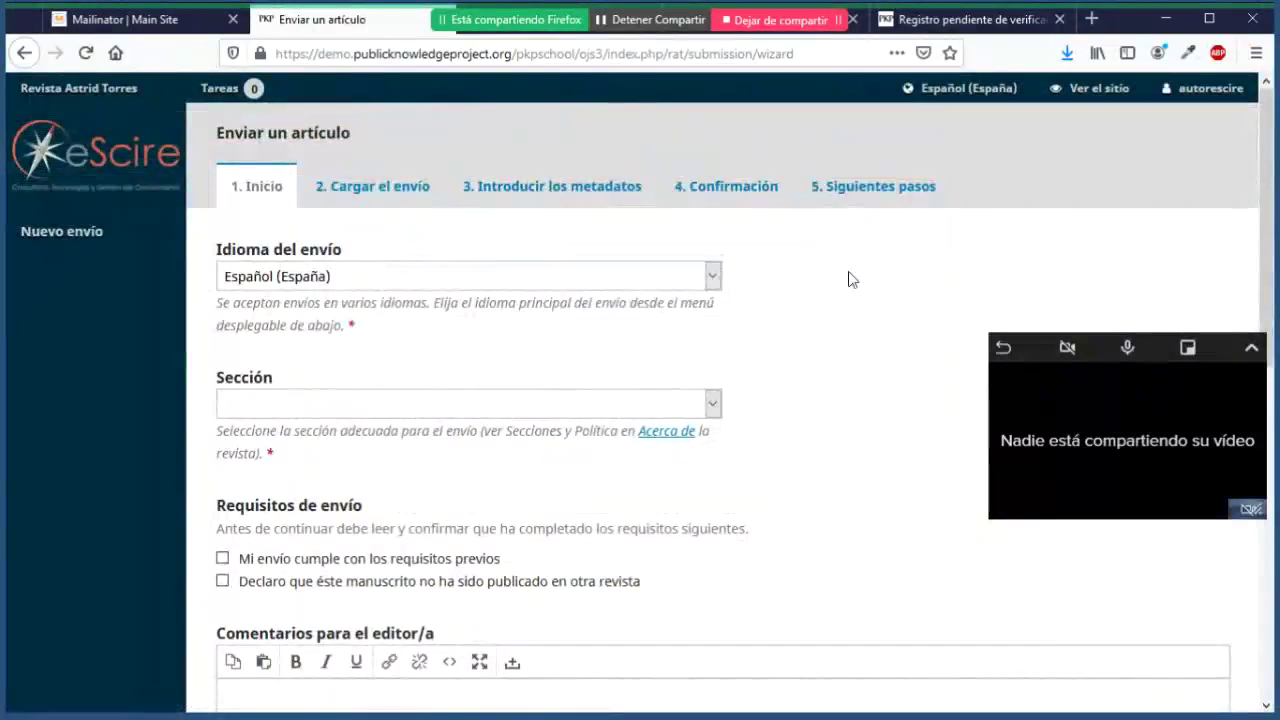
scroll(848, 280, down, 2)
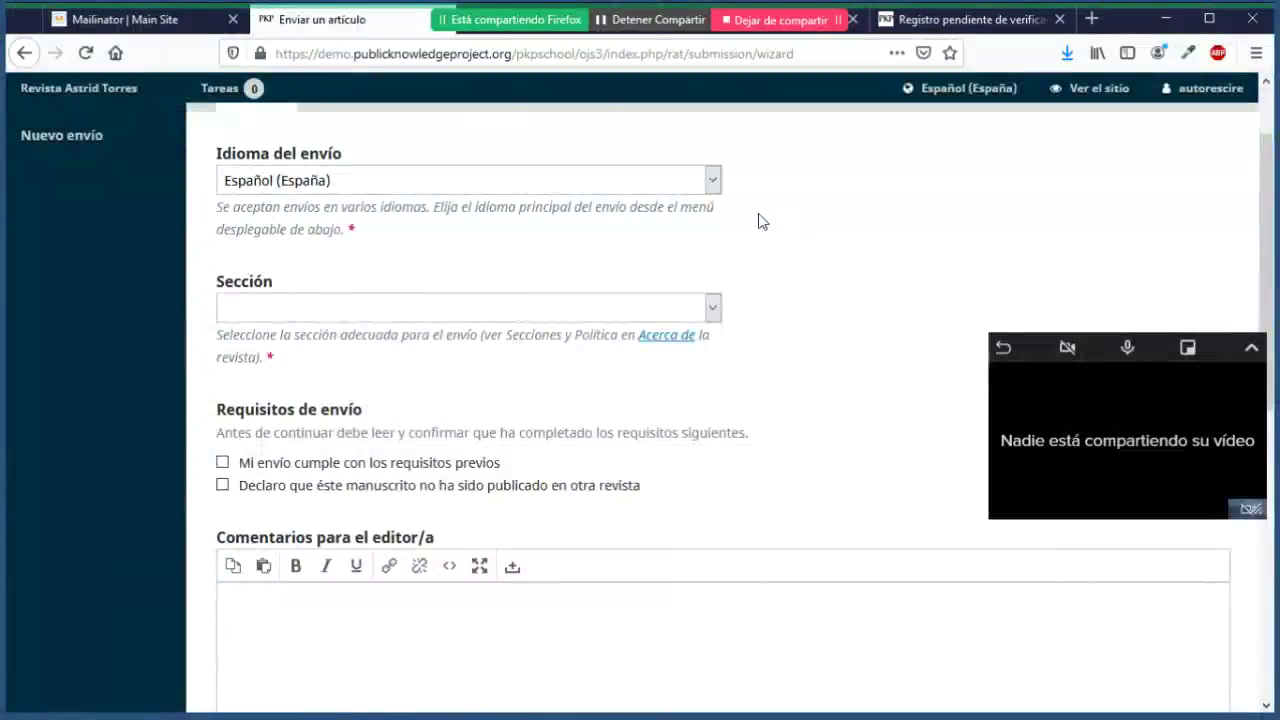
click(713, 182)
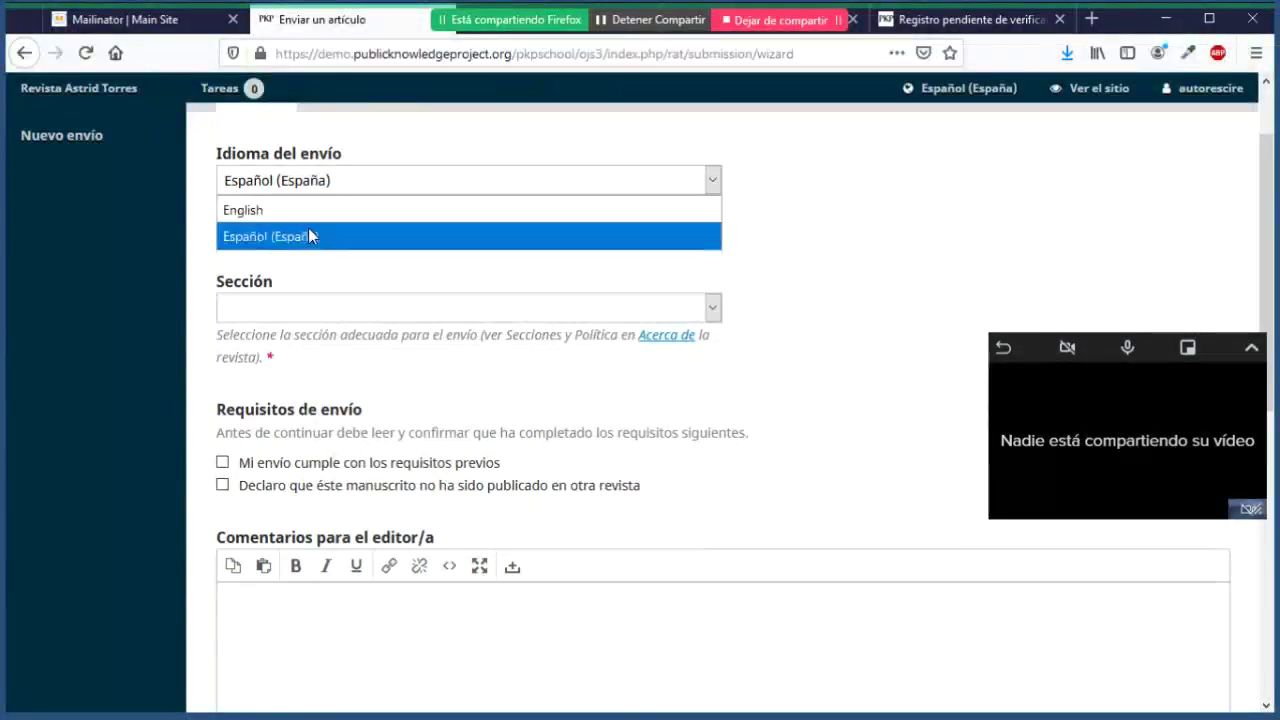
click(712, 178)
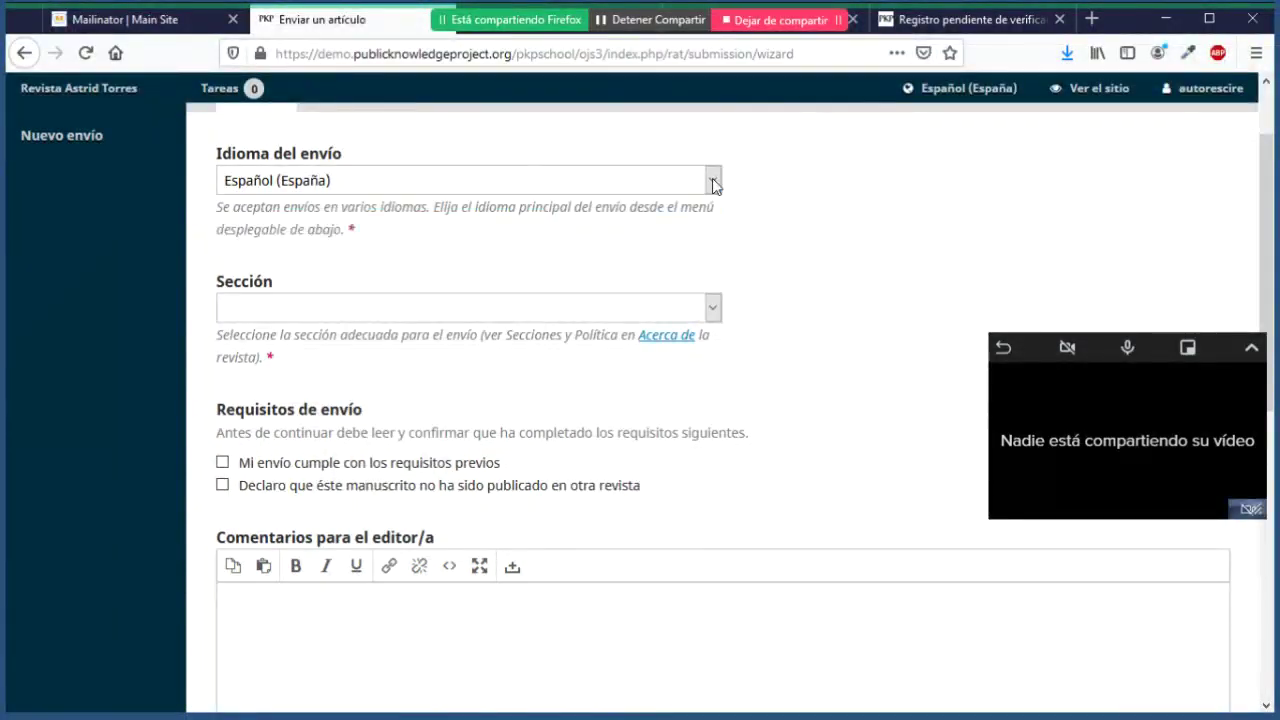
scroll(812, 260, down, 2)
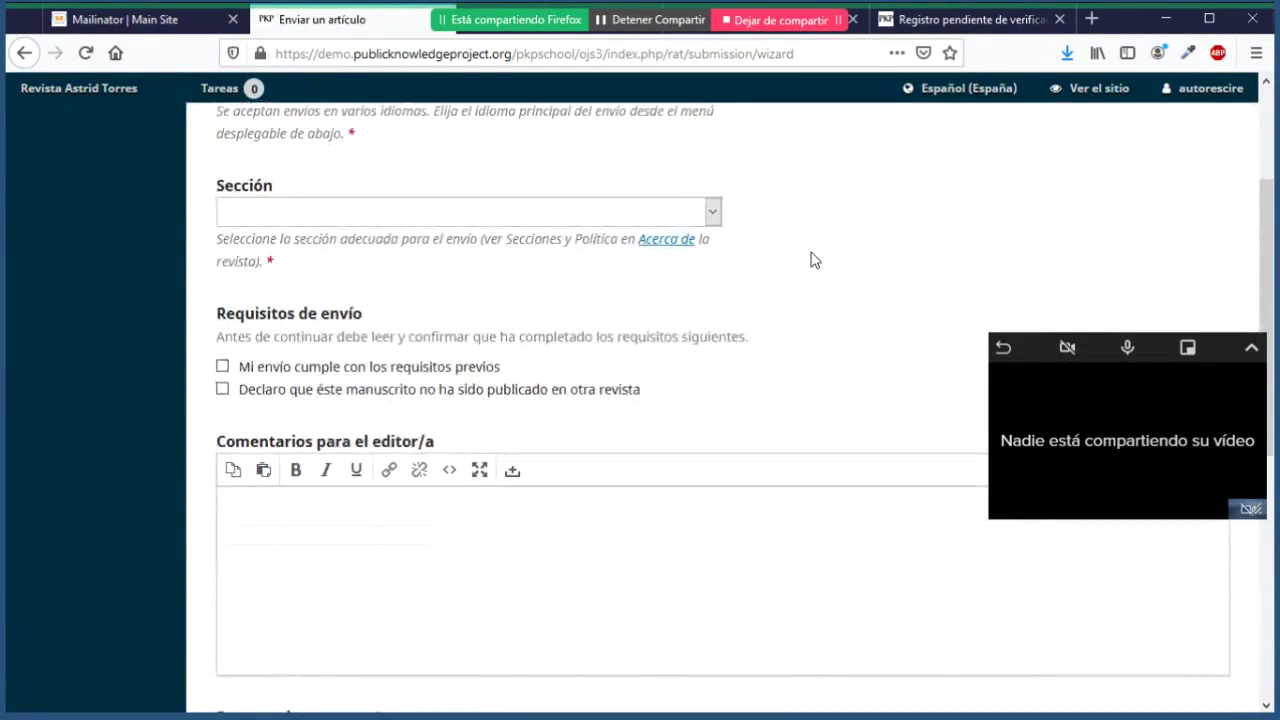
Step: Choose Nota de investigación as the submission section and review its policy text
click(712, 214)
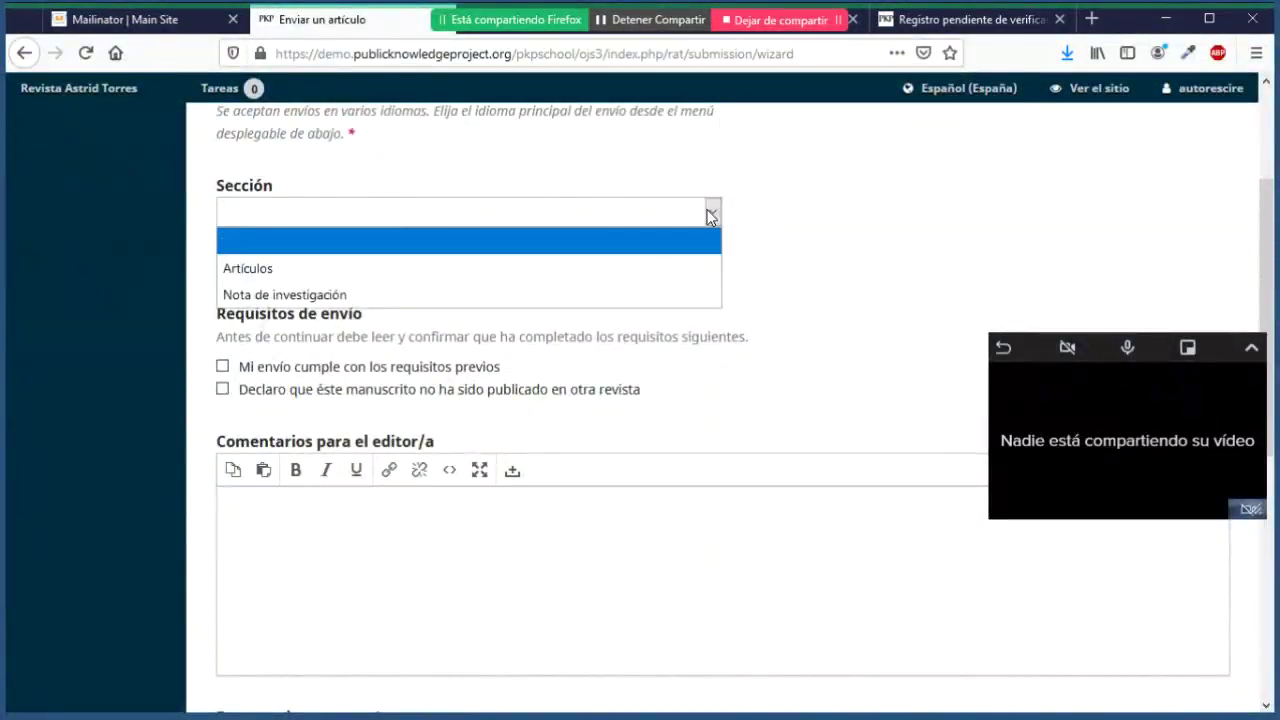
click(299, 294)
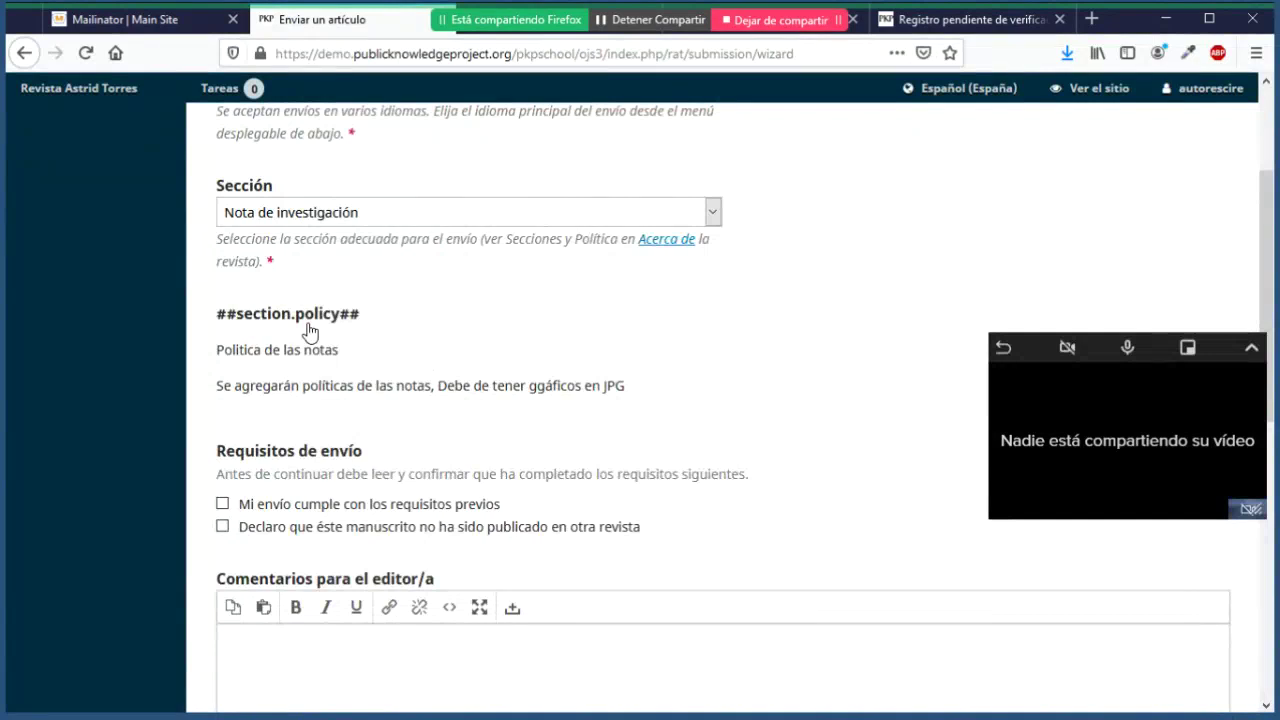
scroll(308, 332, down, 2)
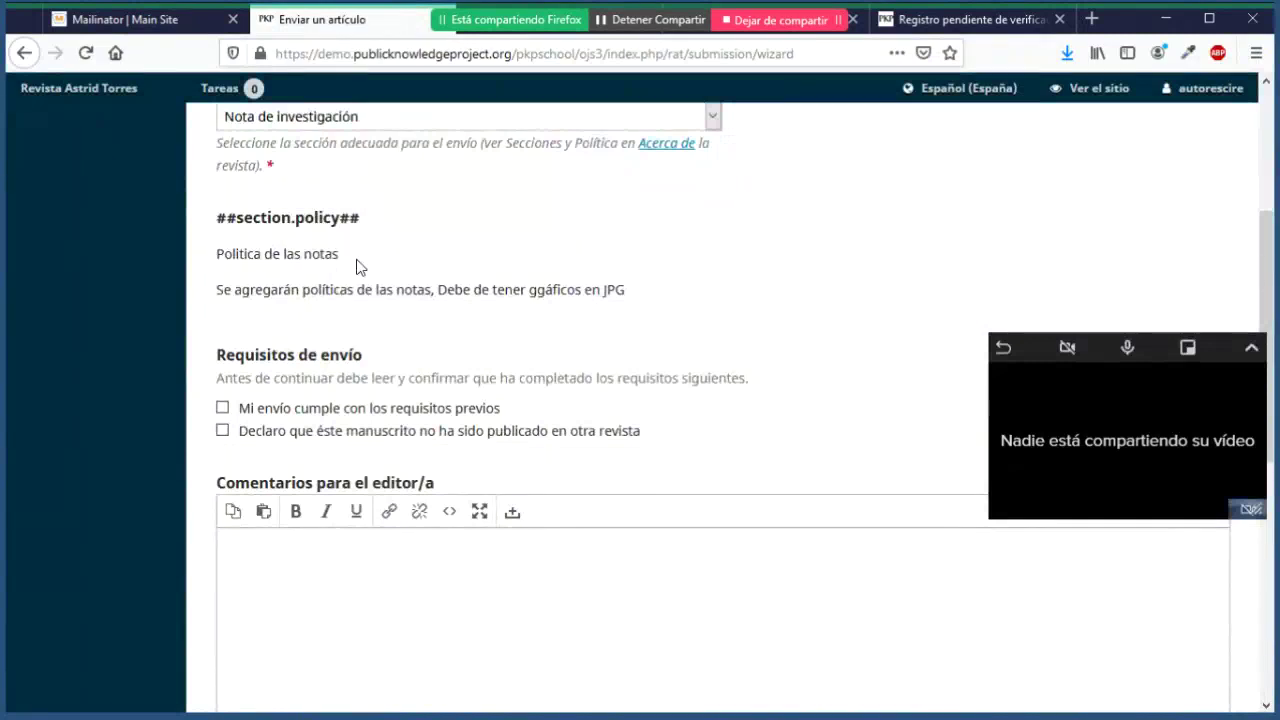
scroll(360, 266, down, 2)
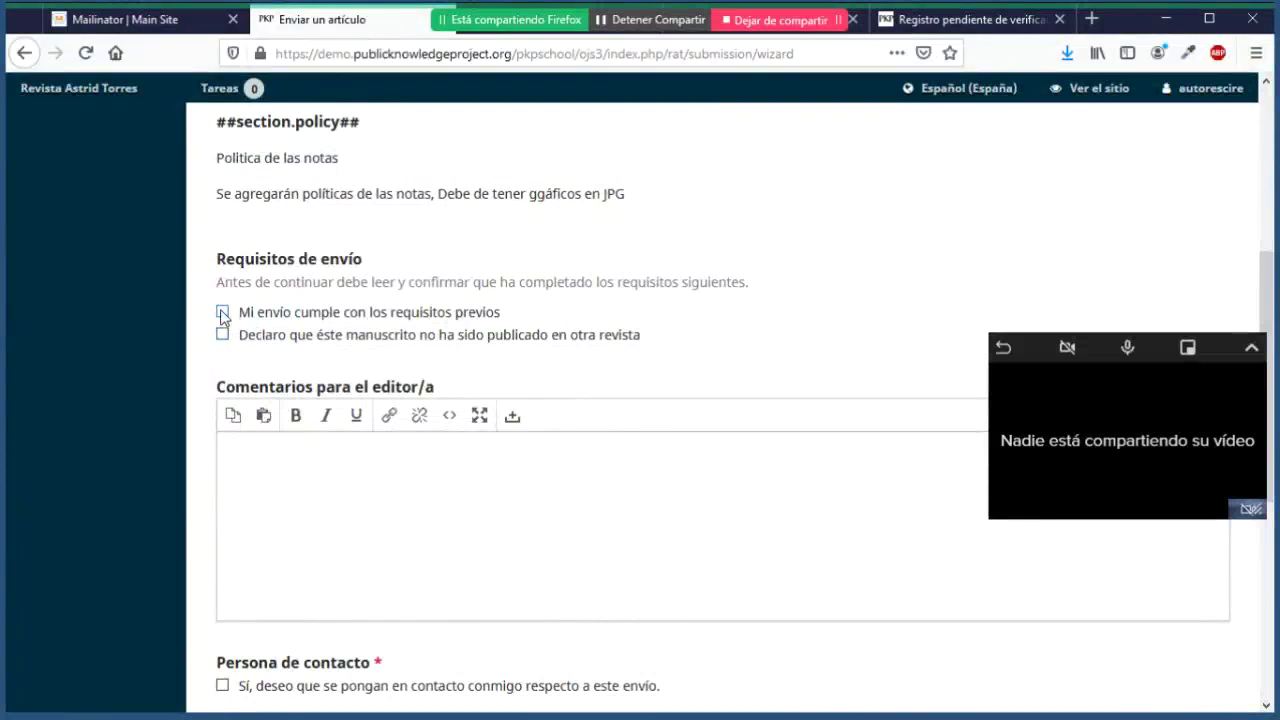
Step: Tick both Requisitos de envío checkboxes and place the cursor in the comments-for-editor box
click(222, 314)
click(221, 335)
scroll(214, 354, down, 2)
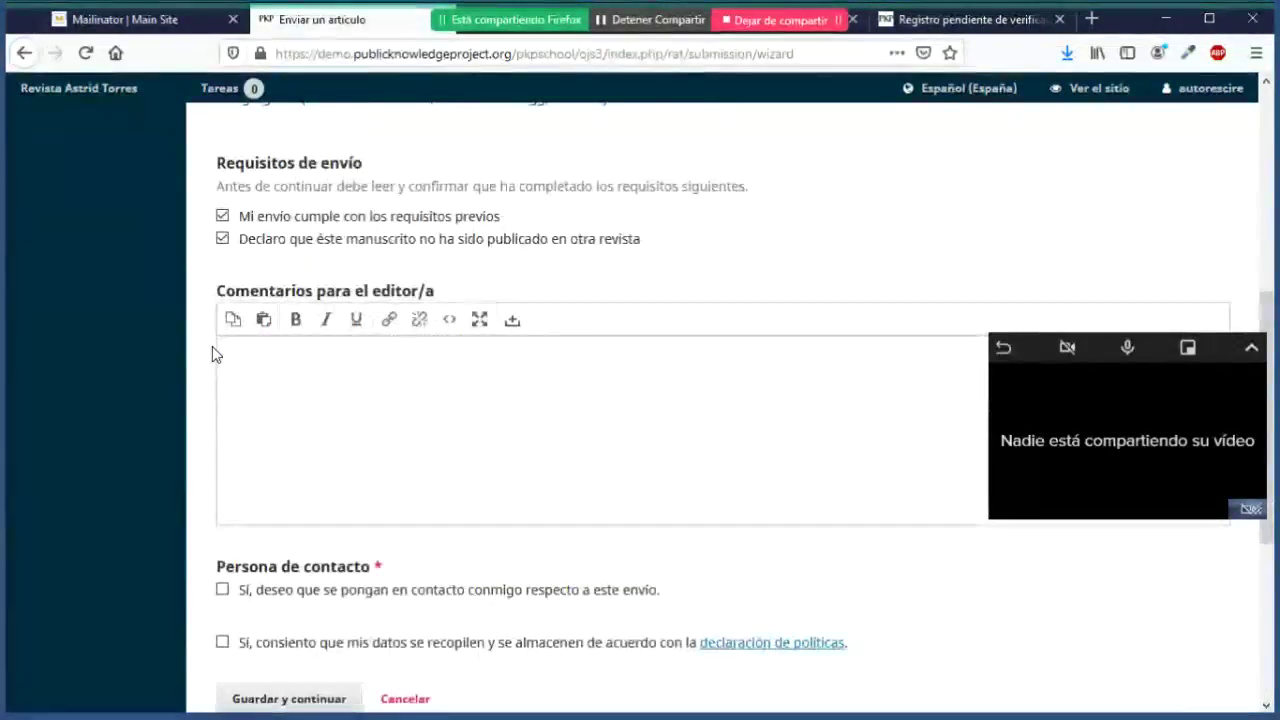
click(350, 412)
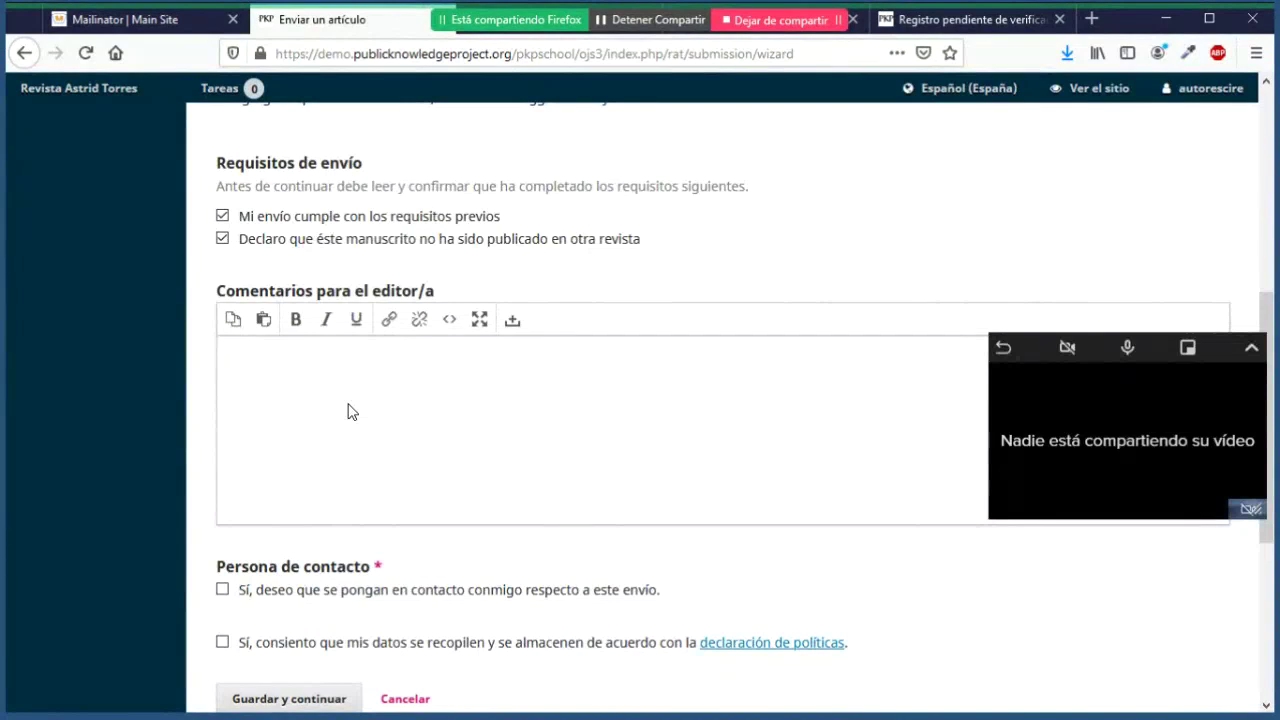
scroll(417, 305, down, 2)
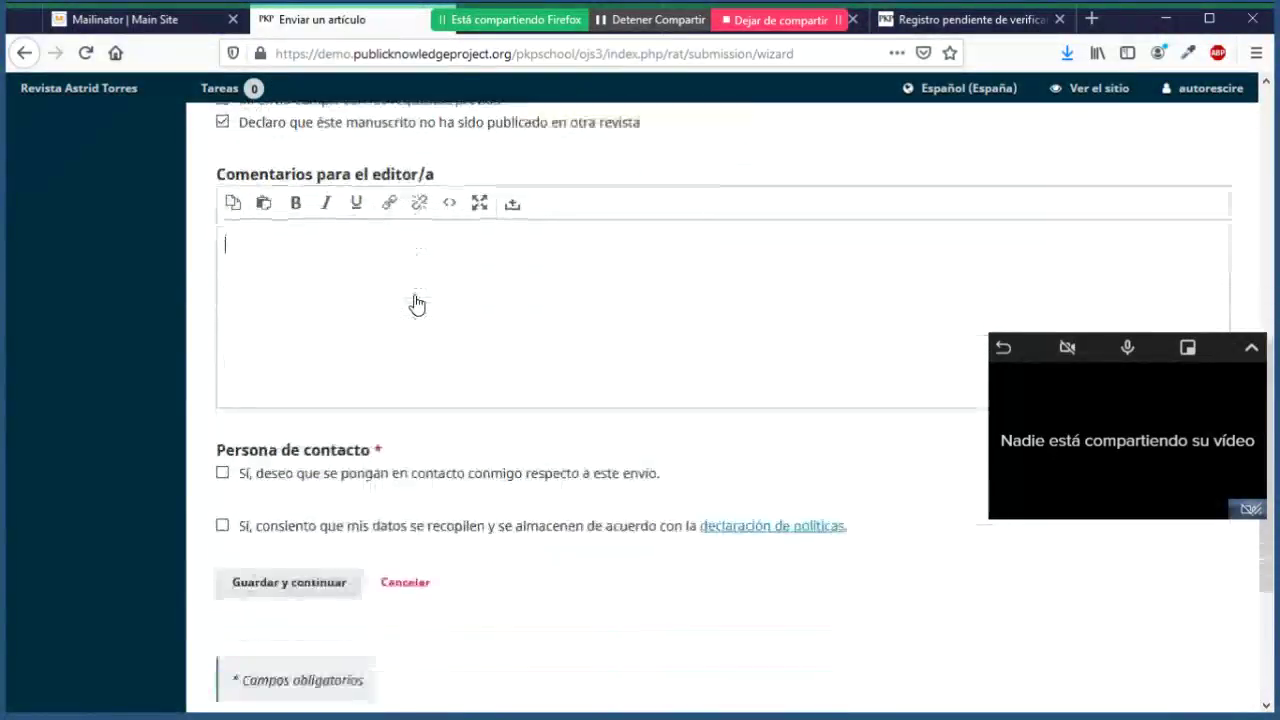
scroll(417, 305, down, 1)
scroll(417, 305, down, 2)
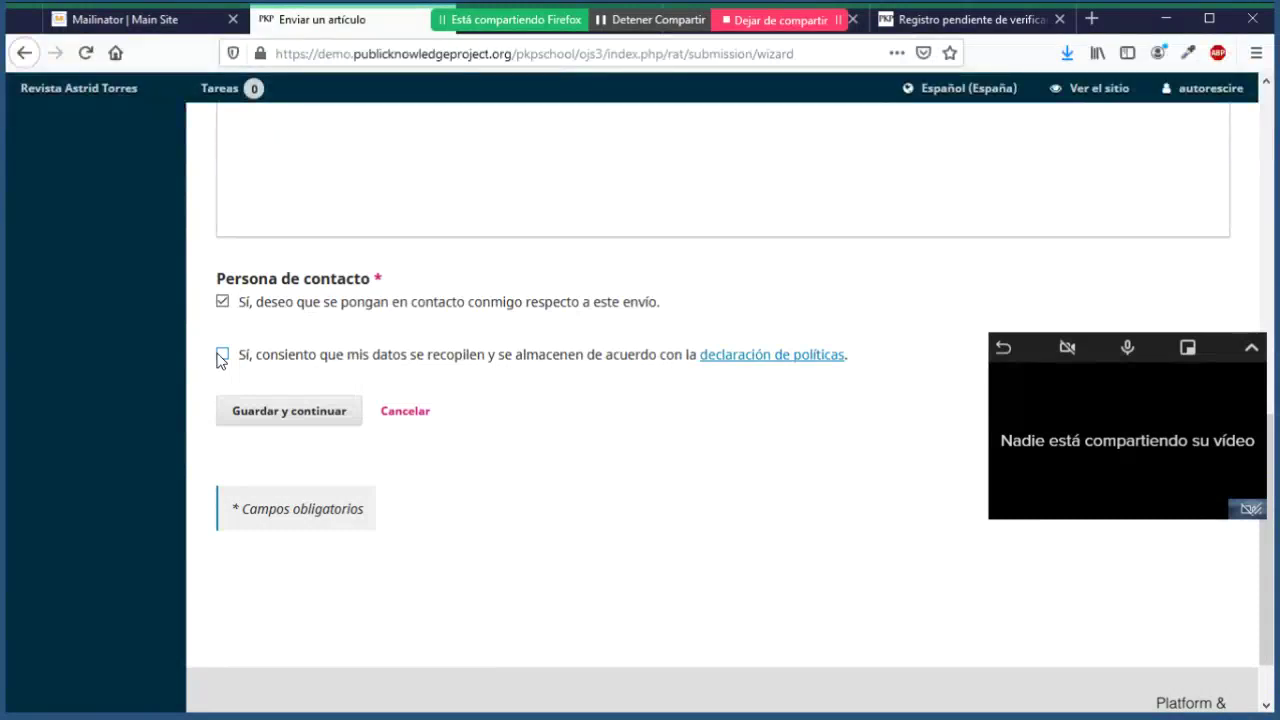
Step: Save the first step, then upload autor_original.docx as the Texto del artículo component
click(305, 424)
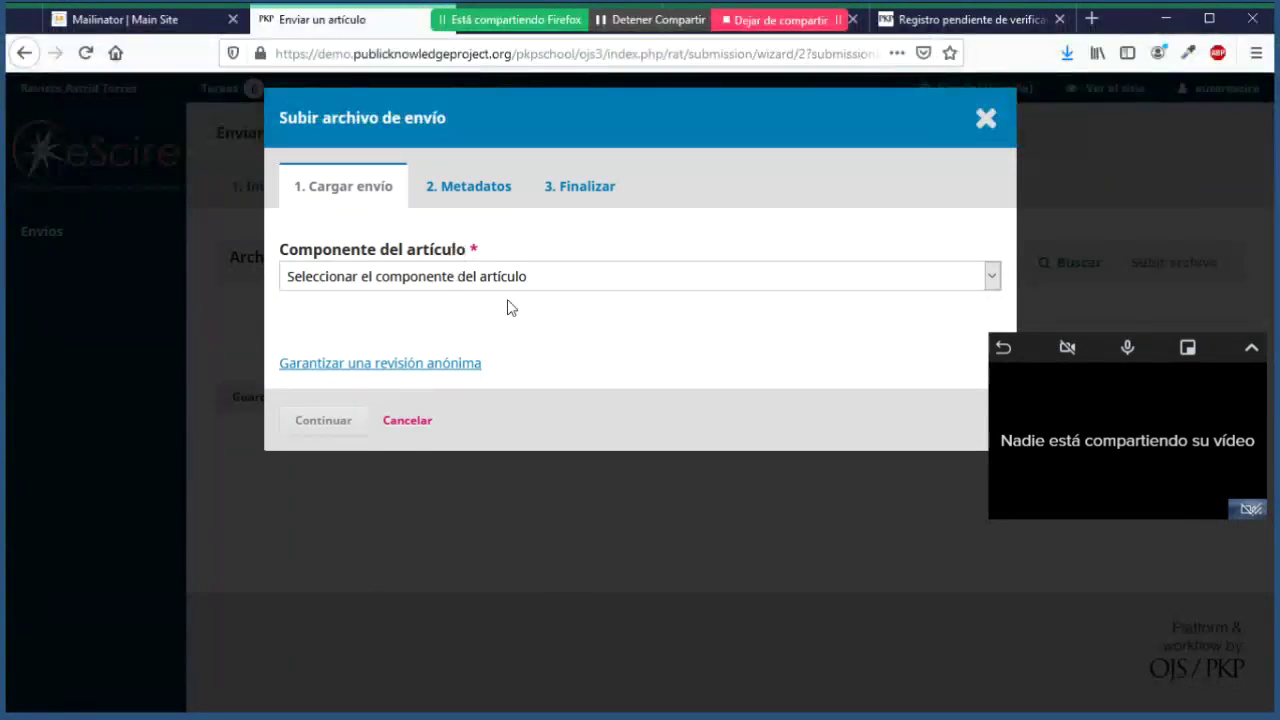
click(993, 280)
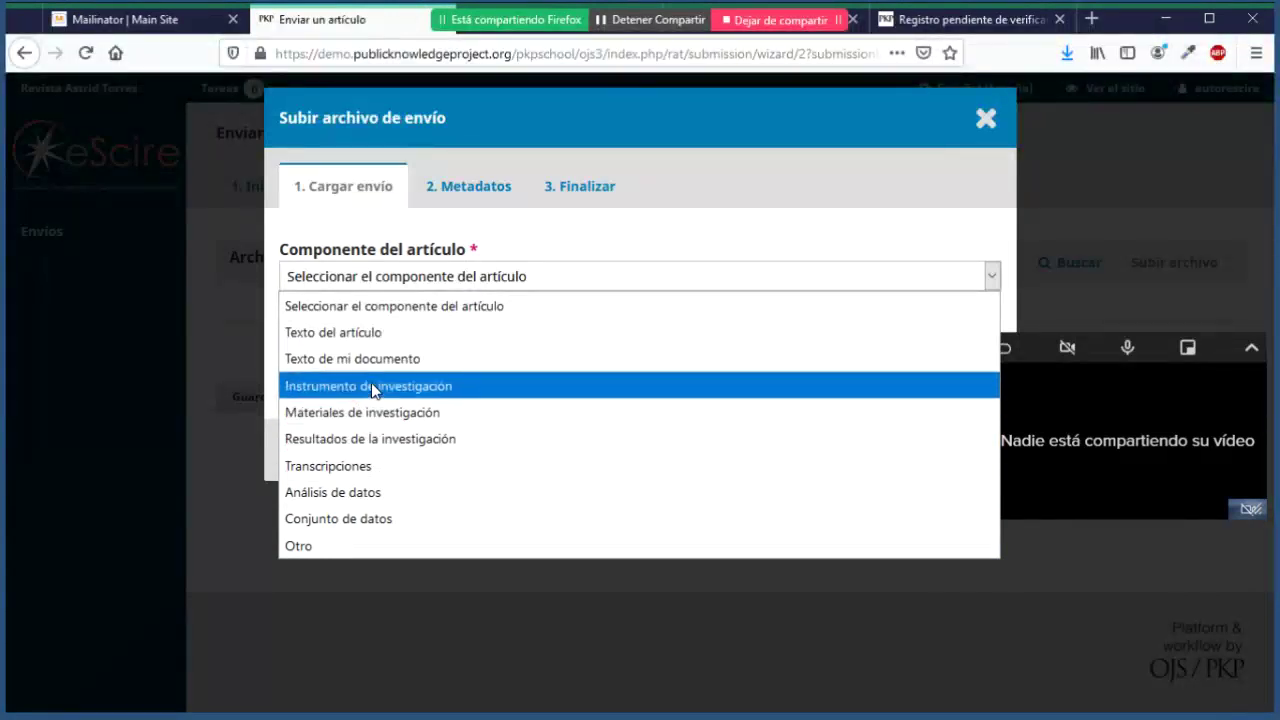
click(387, 337)
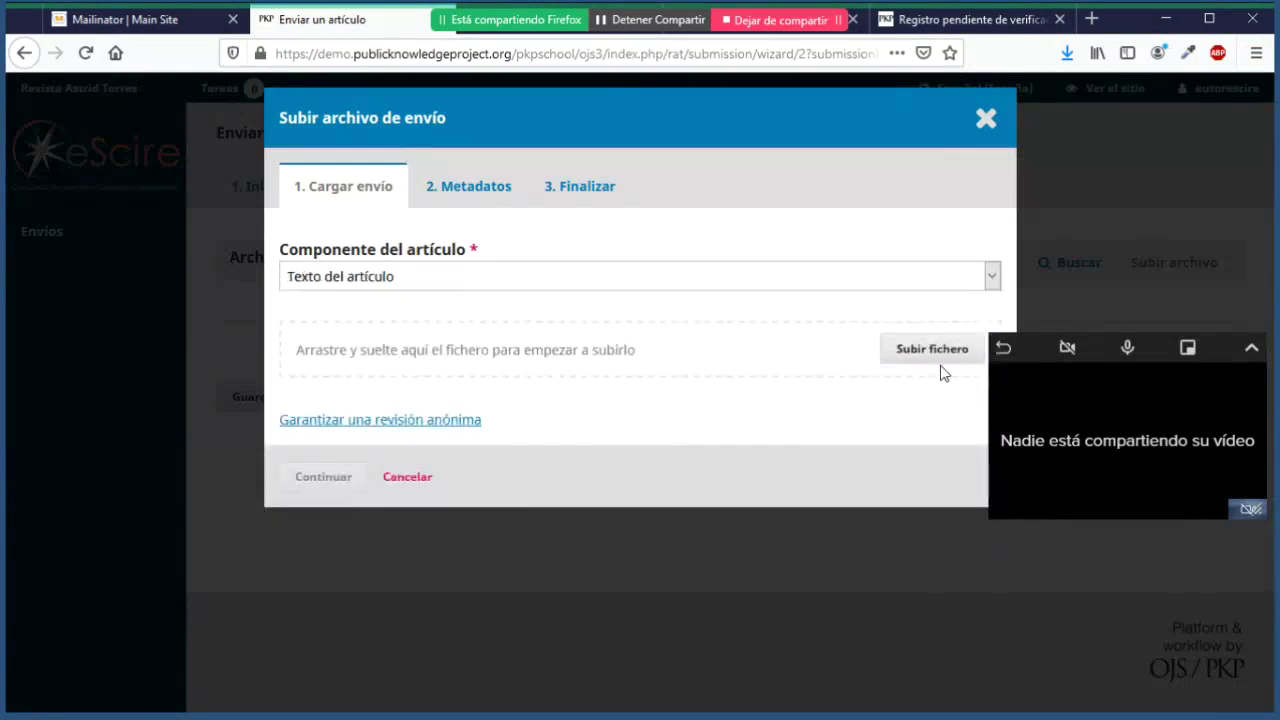
click(952, 360)
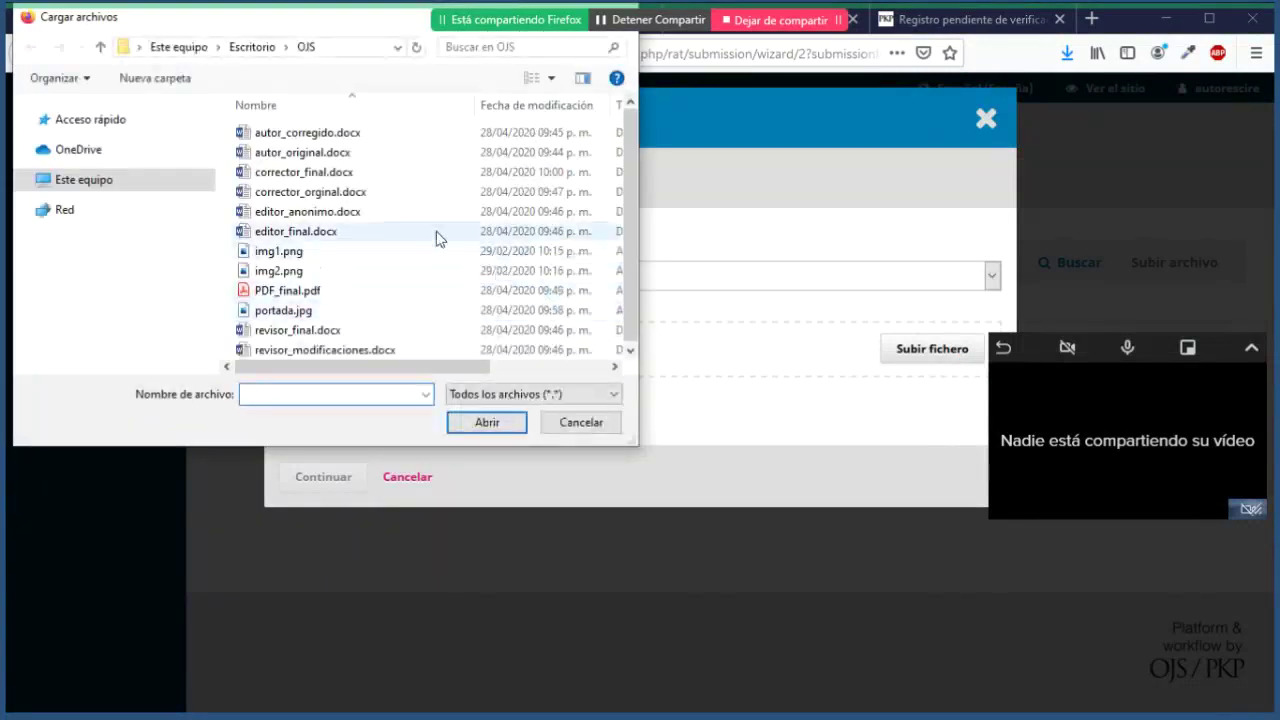
click(300, 158)
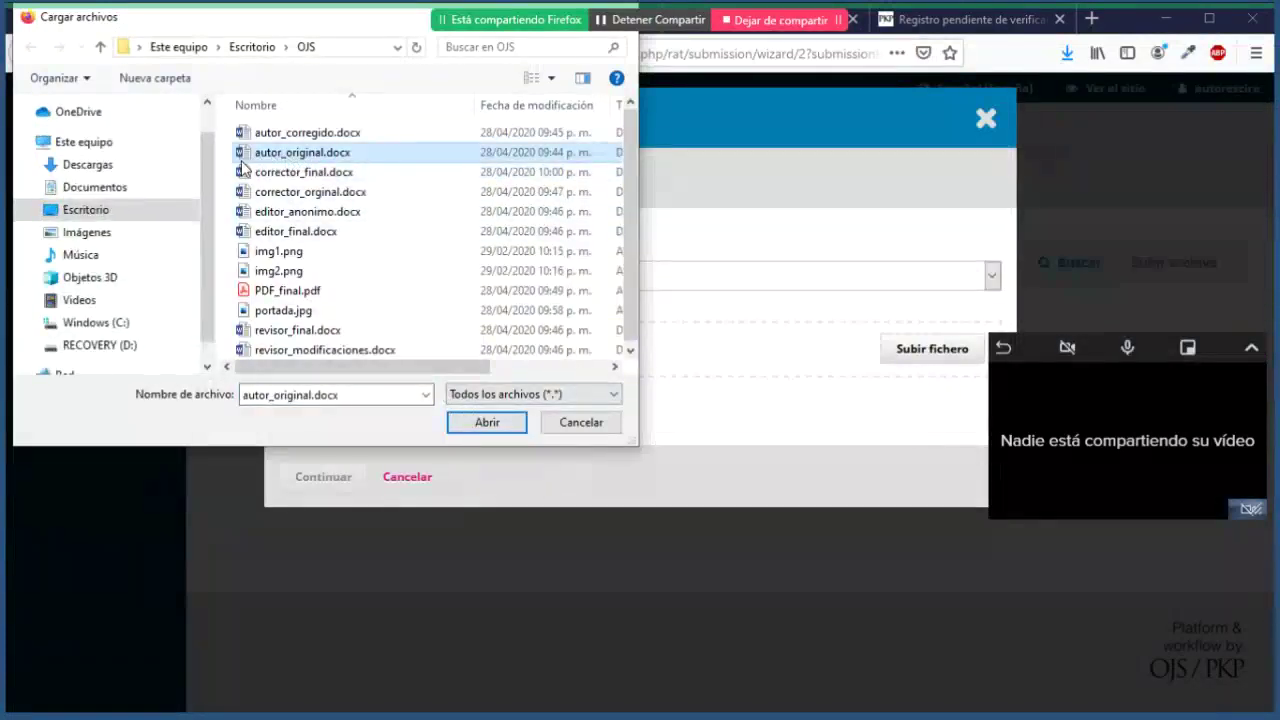
click(487, 422)
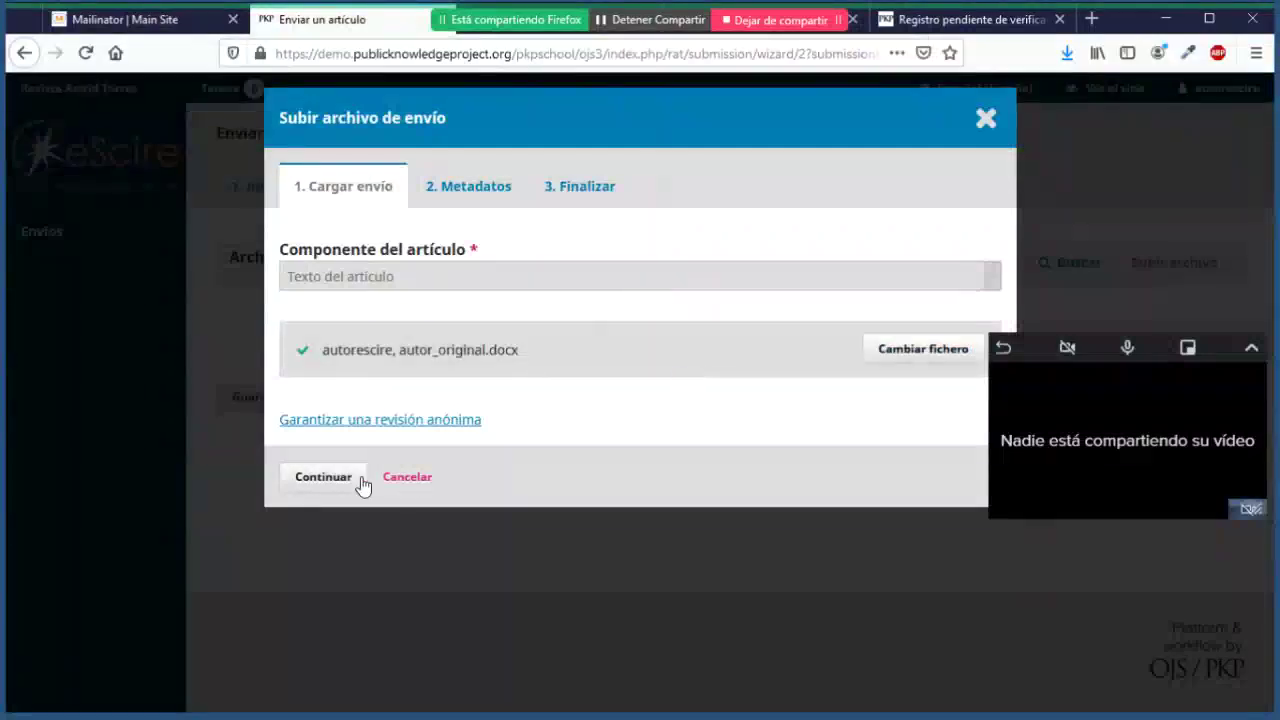
click(323, 477)
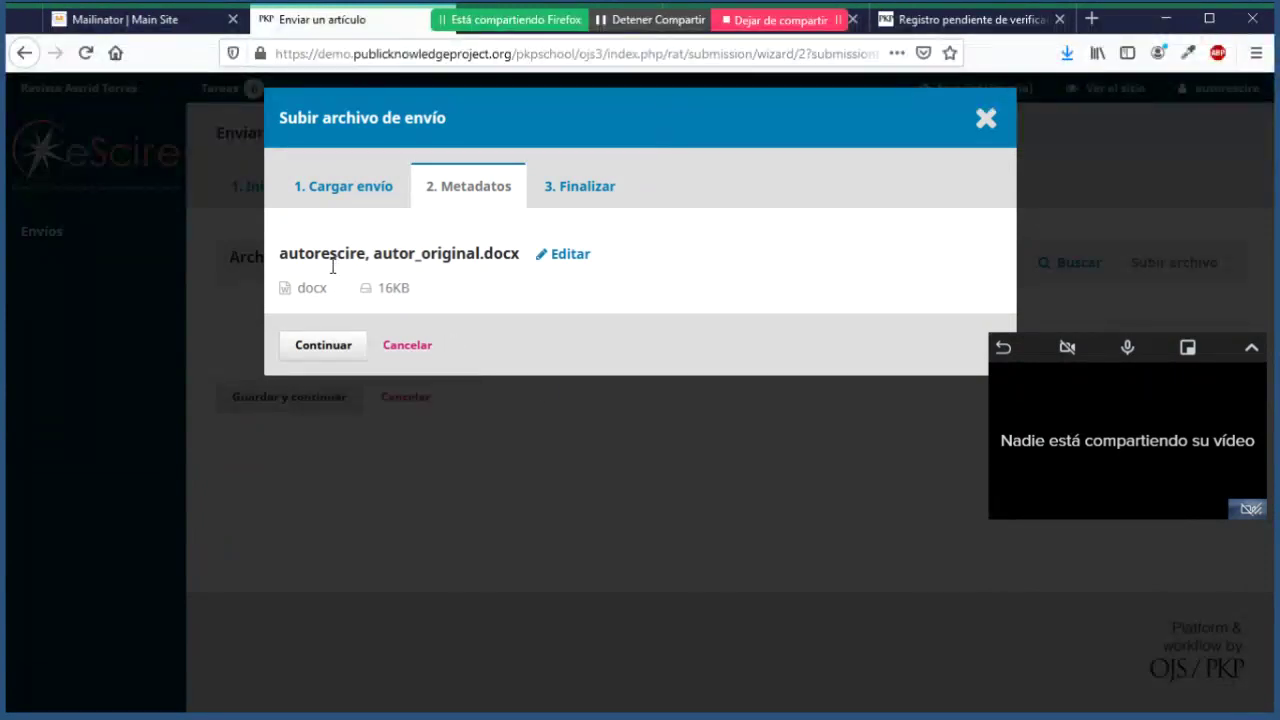
Step: Leave the manuscript's metadata unchanged and continue to the Finalizar step
drag(370, 262, 280, 265)
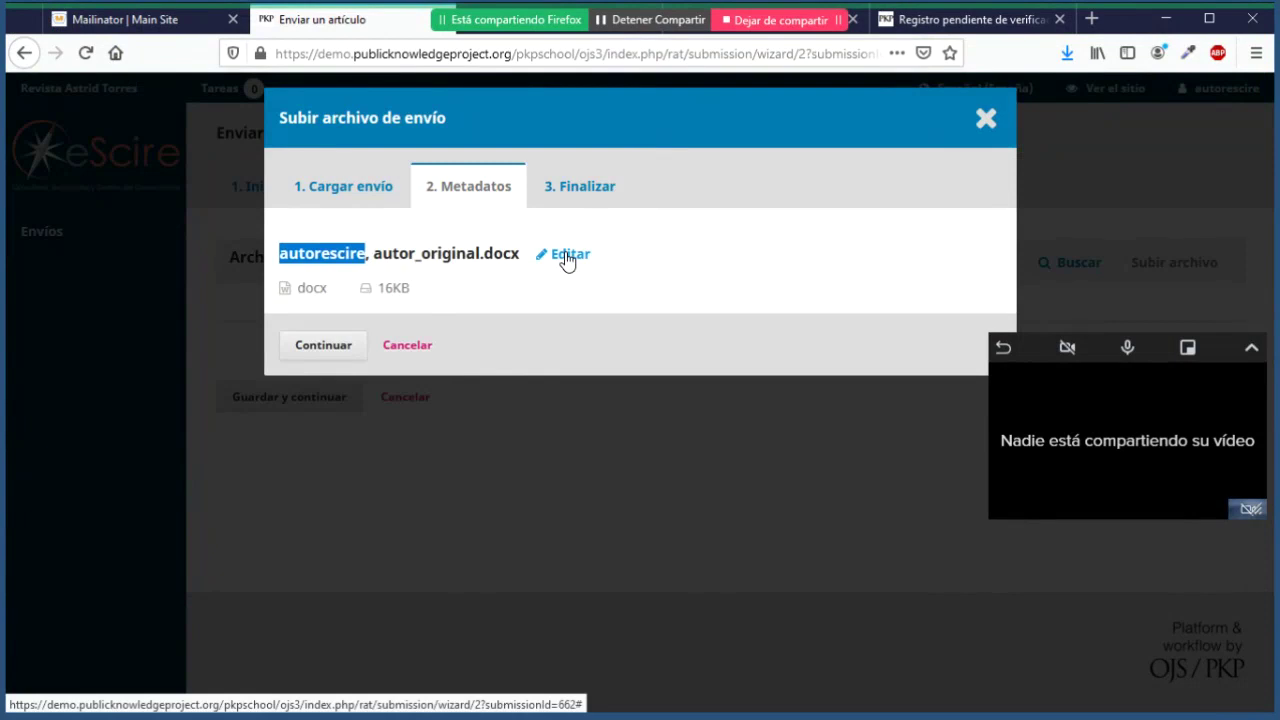
click(300, 267)
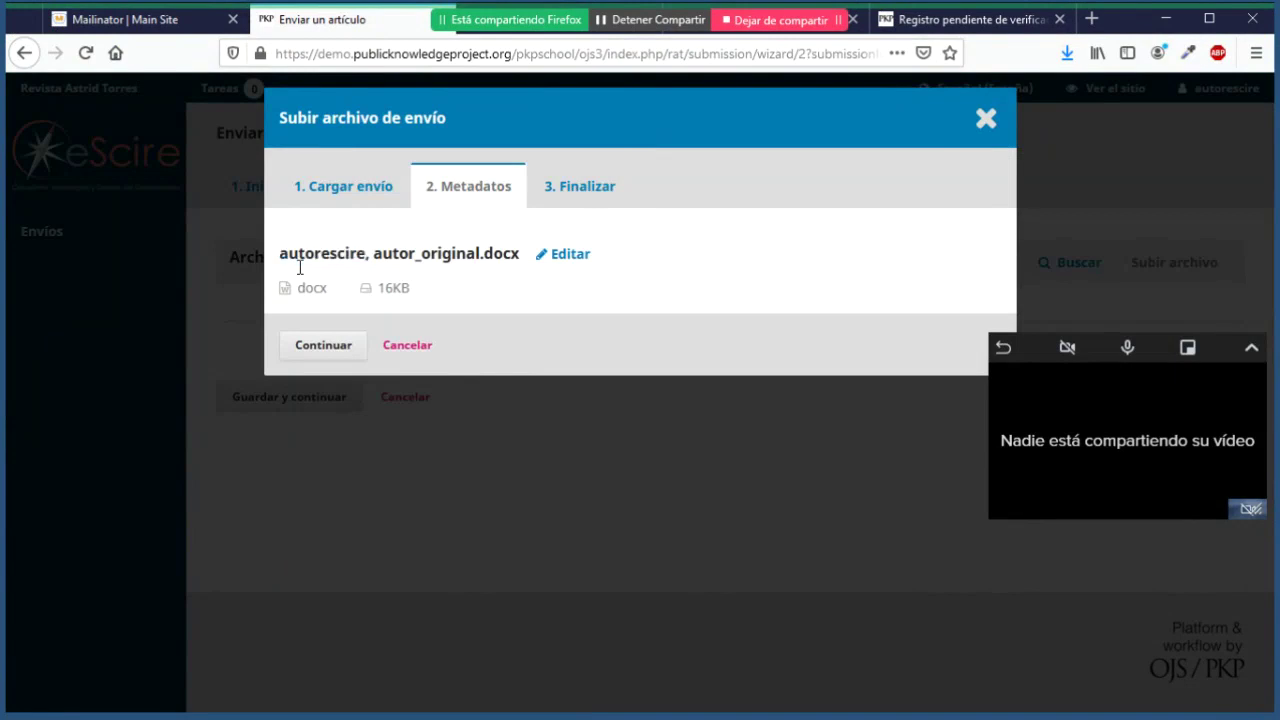
drag(281, 263, 369, 266)
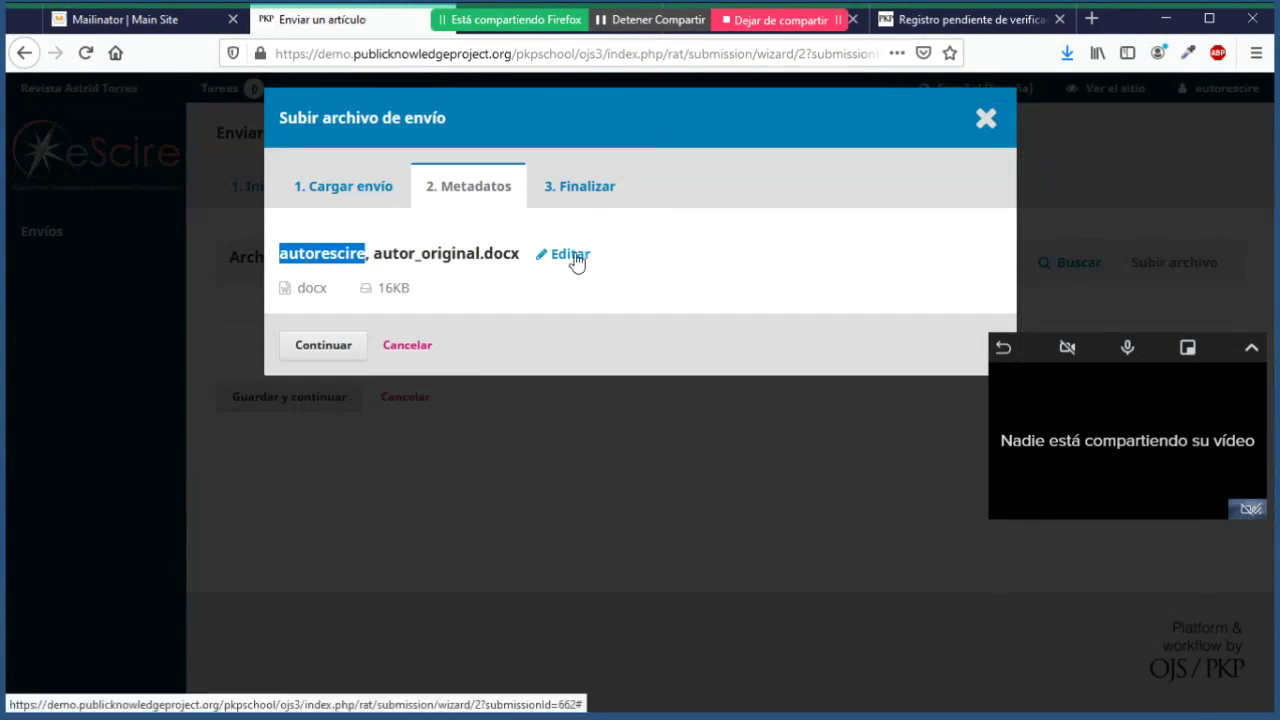
click(296, 262)
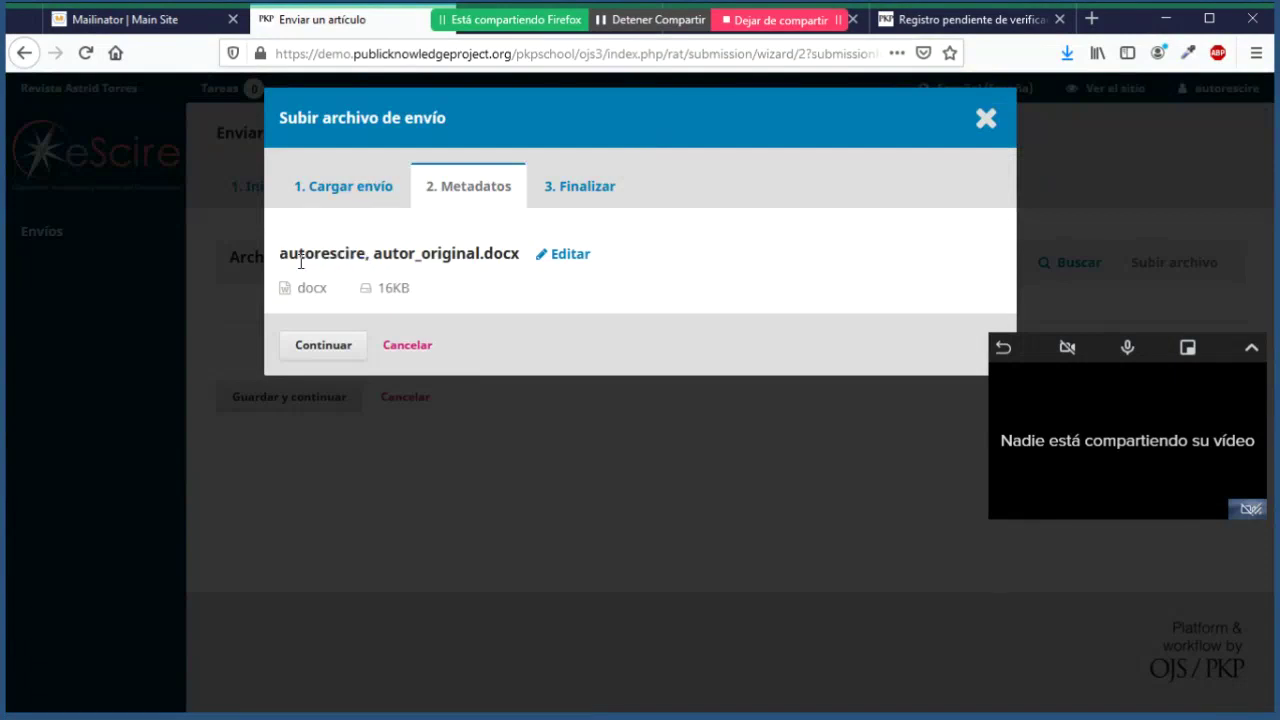
double_click(289, 263)
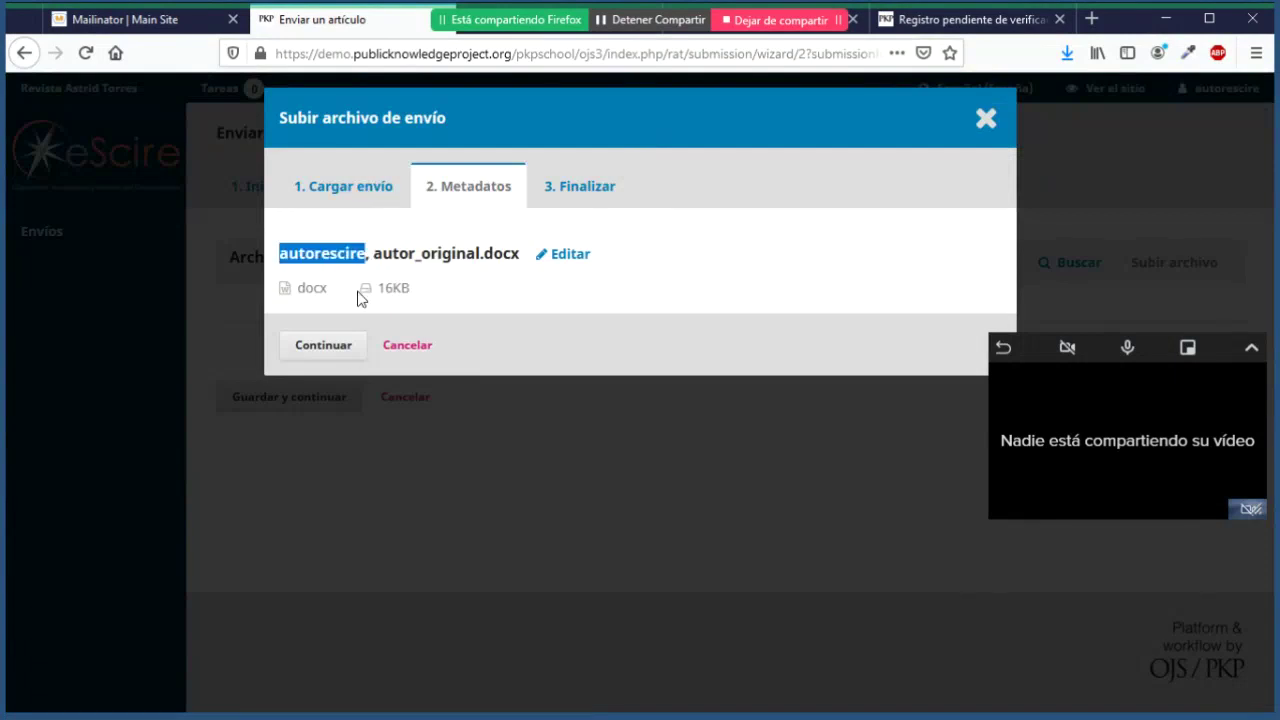
click(347, 350)
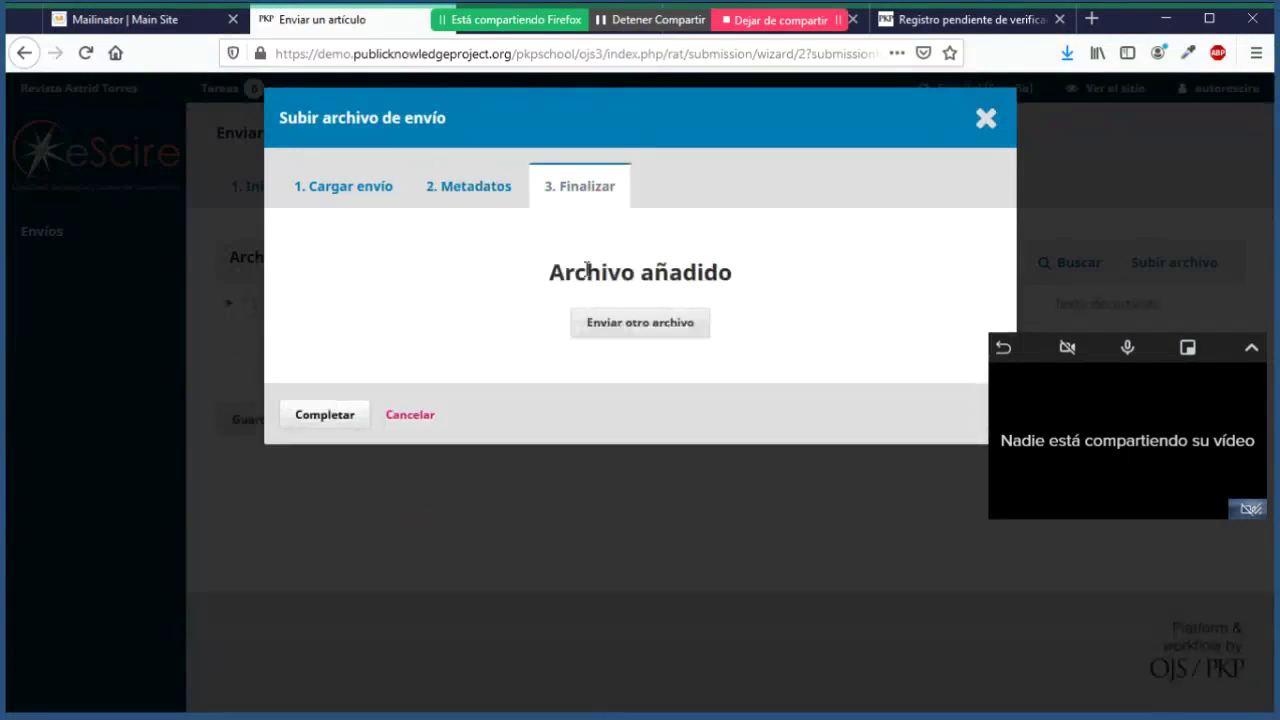
Step: Review the 'Archivo añadido' confirmation and choose Enviar otro archivo
drag(565, 275, 740, 276)
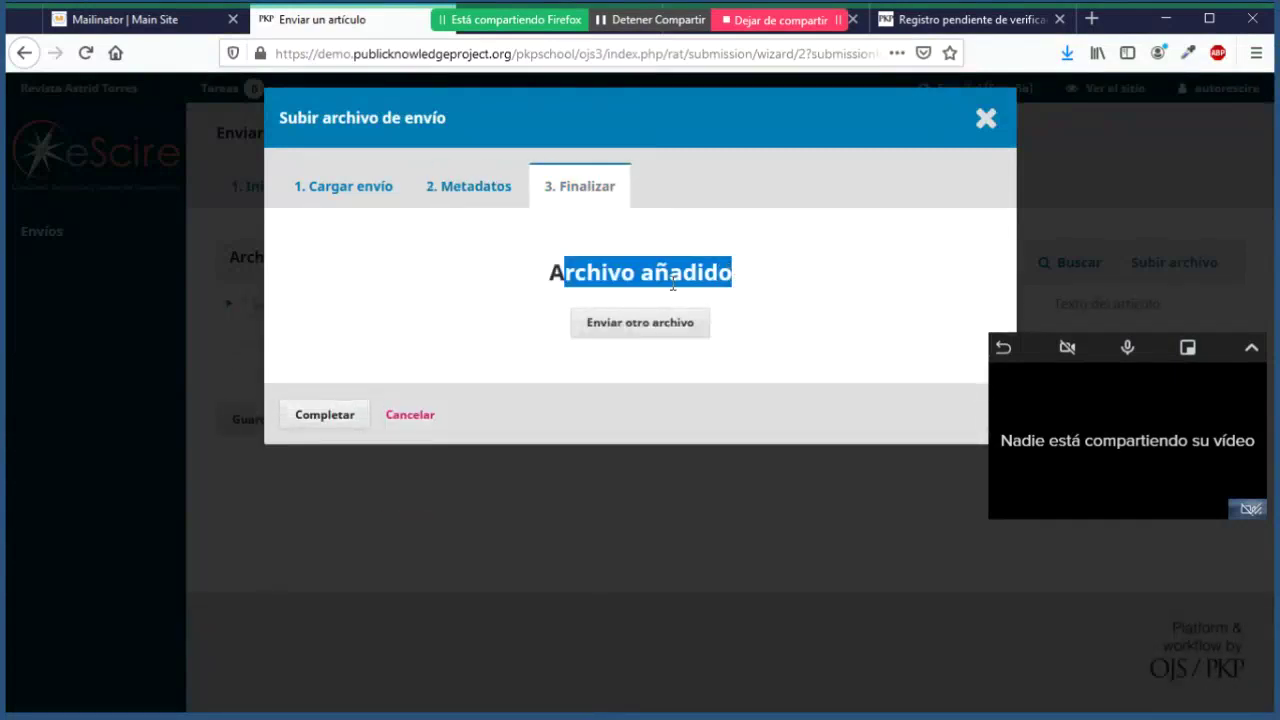
click(545, 285)
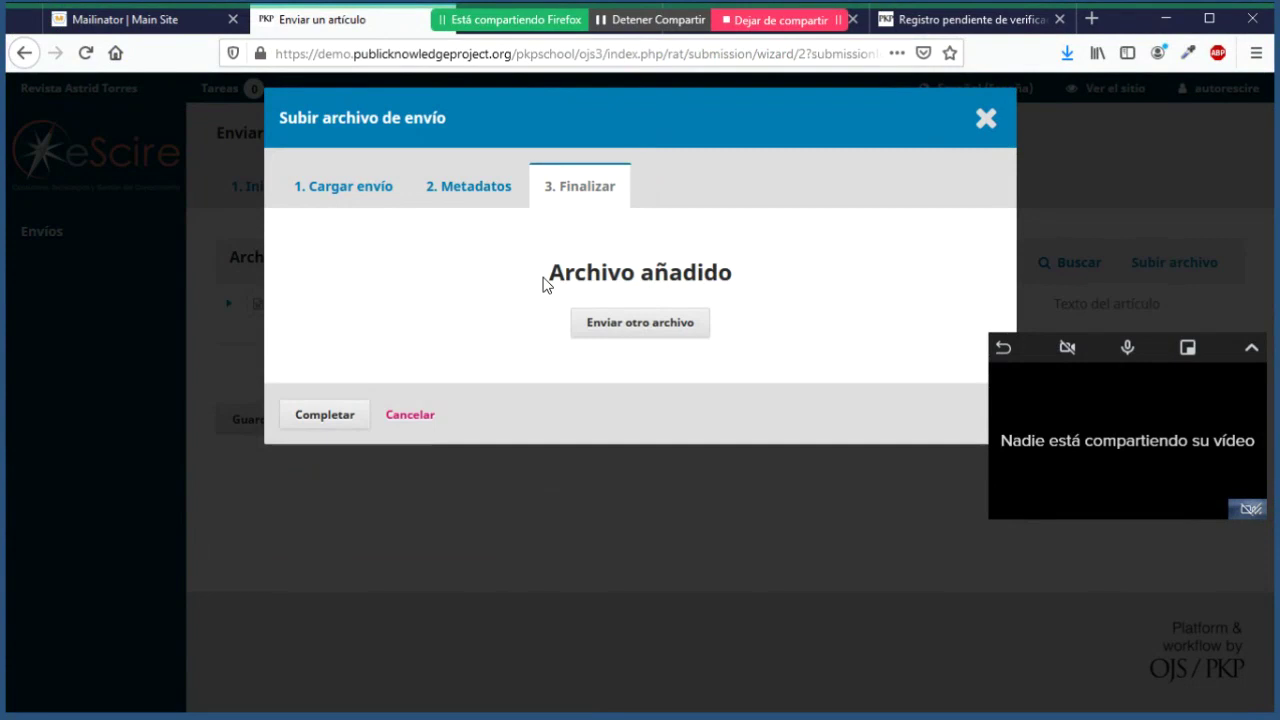
click(632, 336)
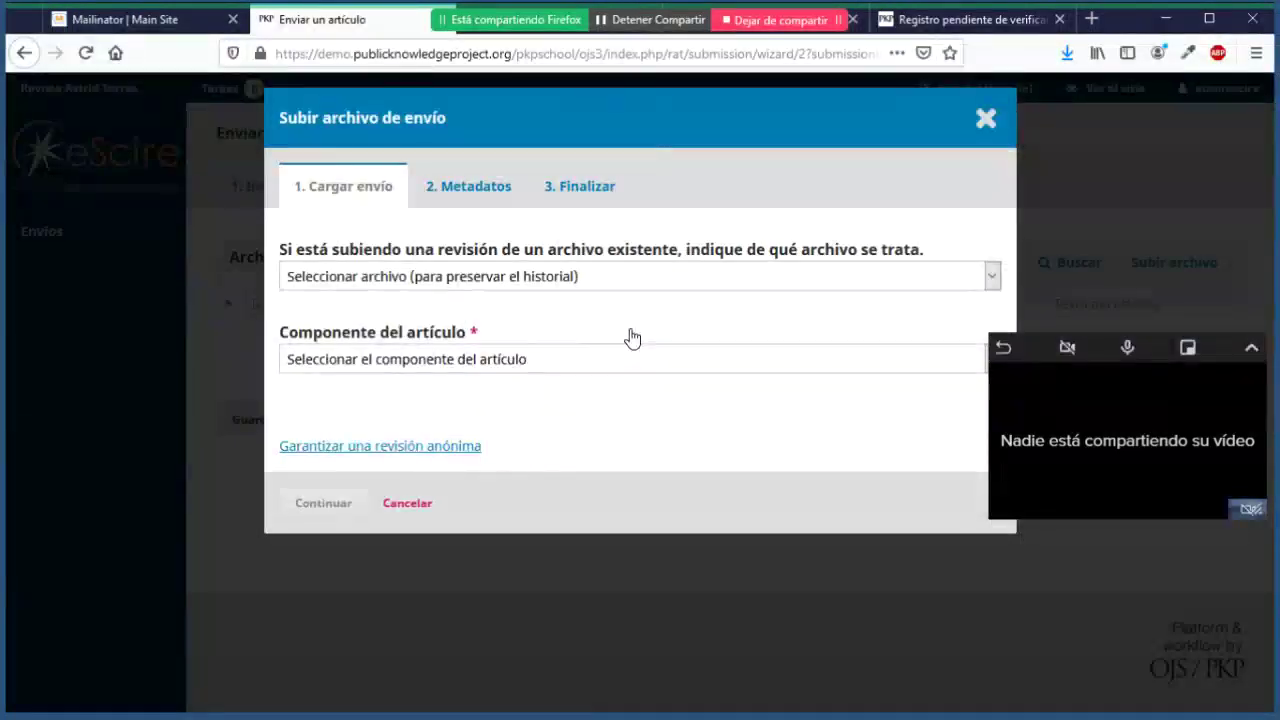
Step: Upload img1.png as an Otro article component and continue to its metadata
click(462, 285)
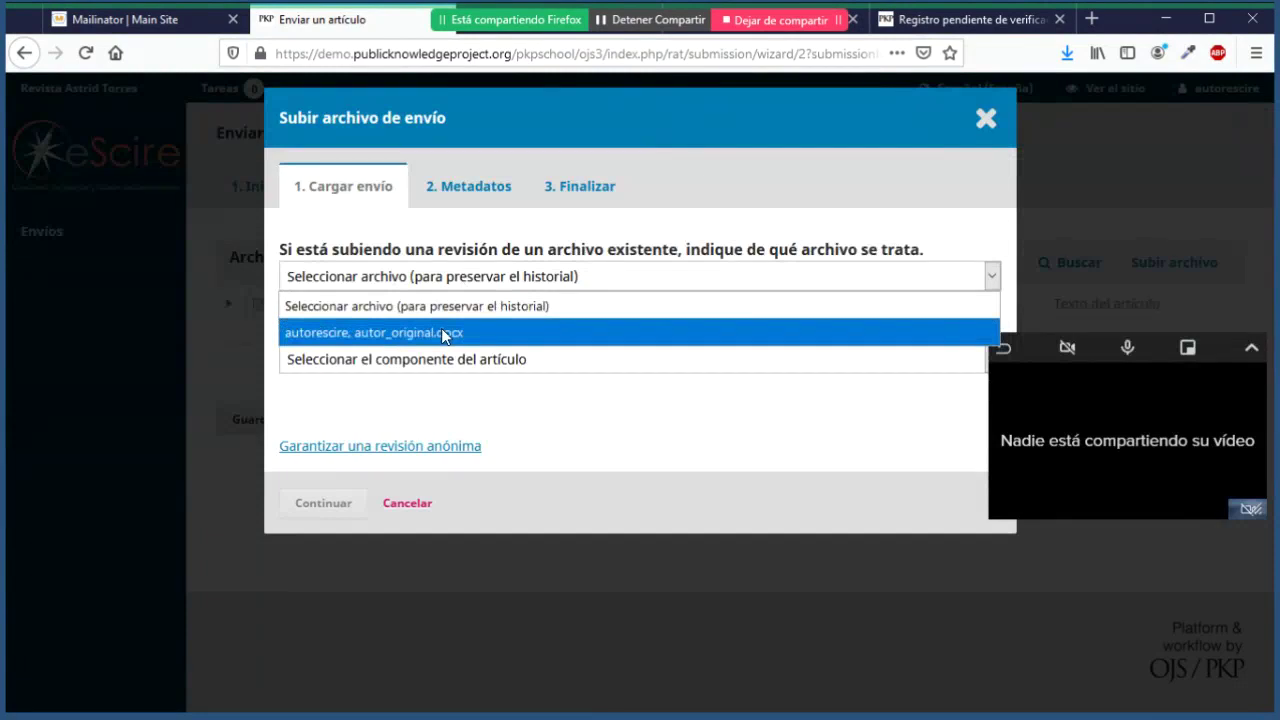
click(490, 229)
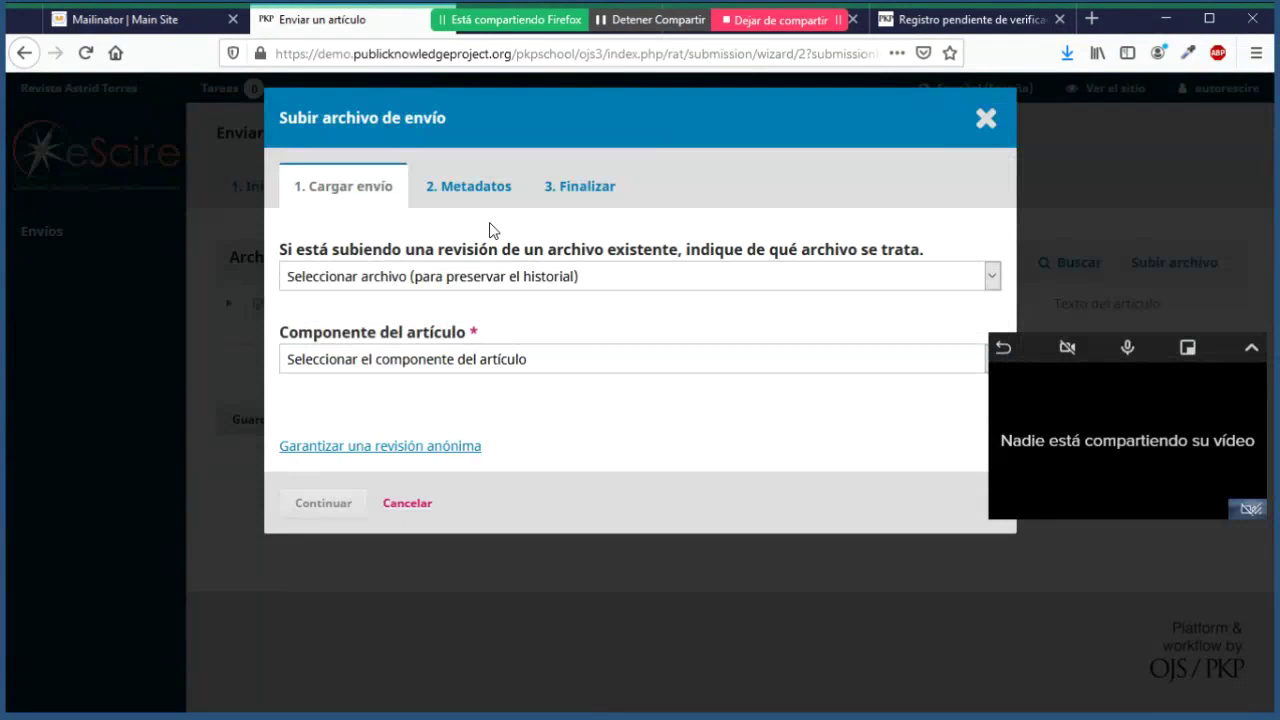
click(513, 364)
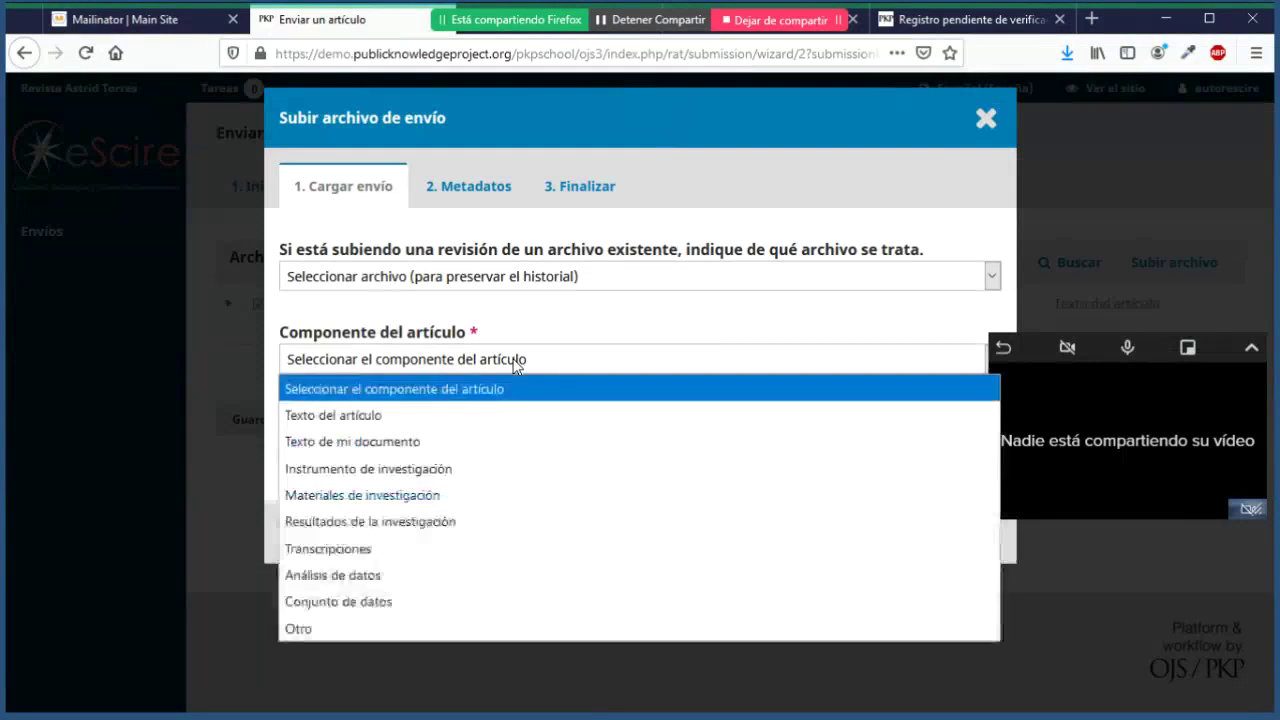
click(349, 630)
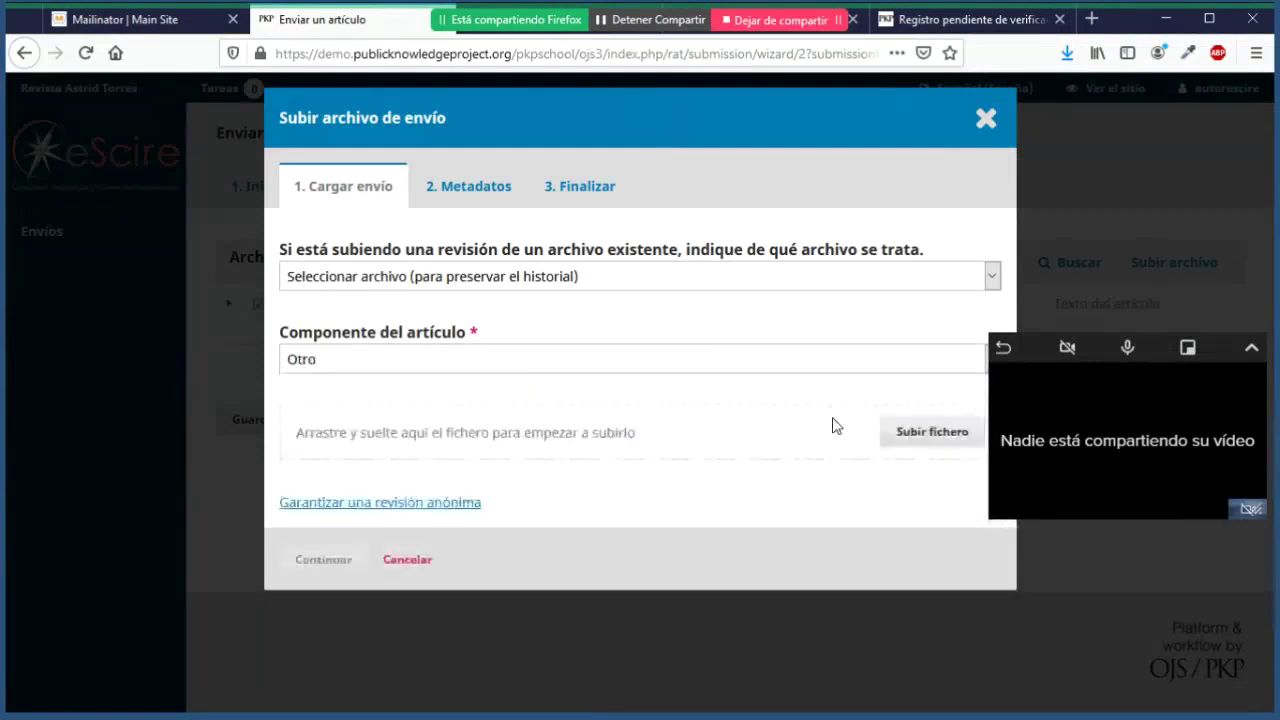
click(905, 431)
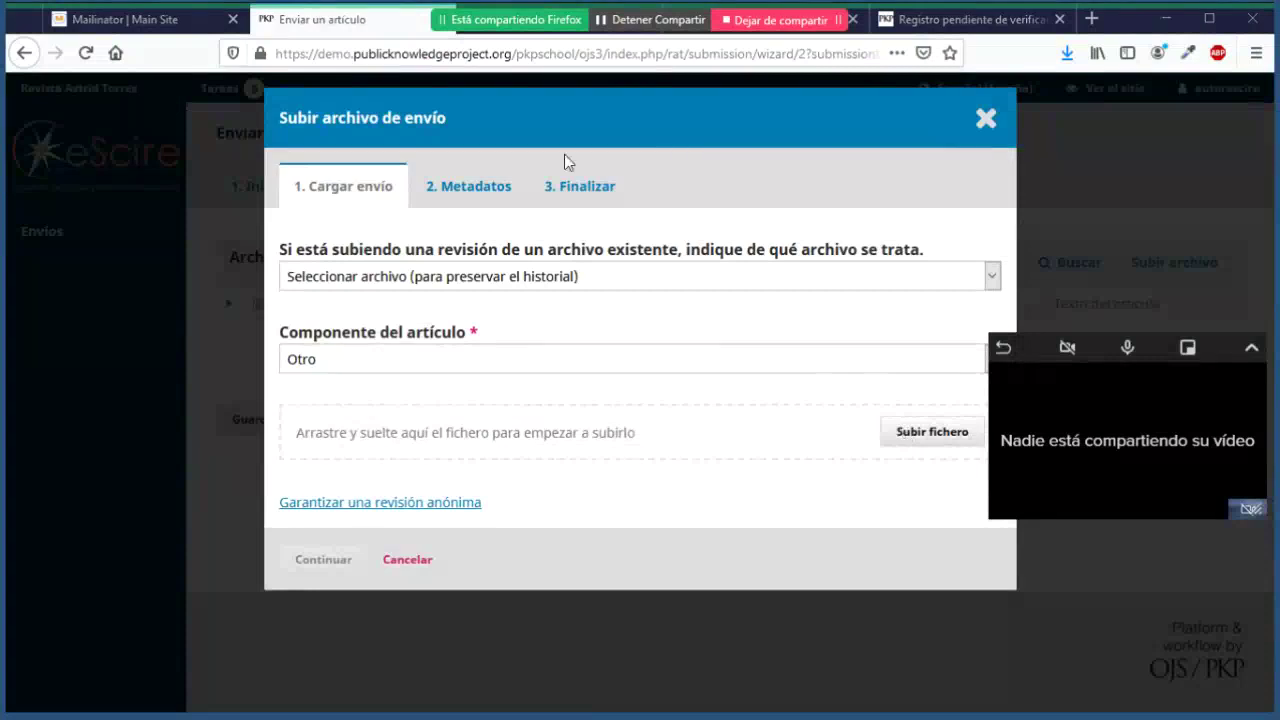
click(307, 252)
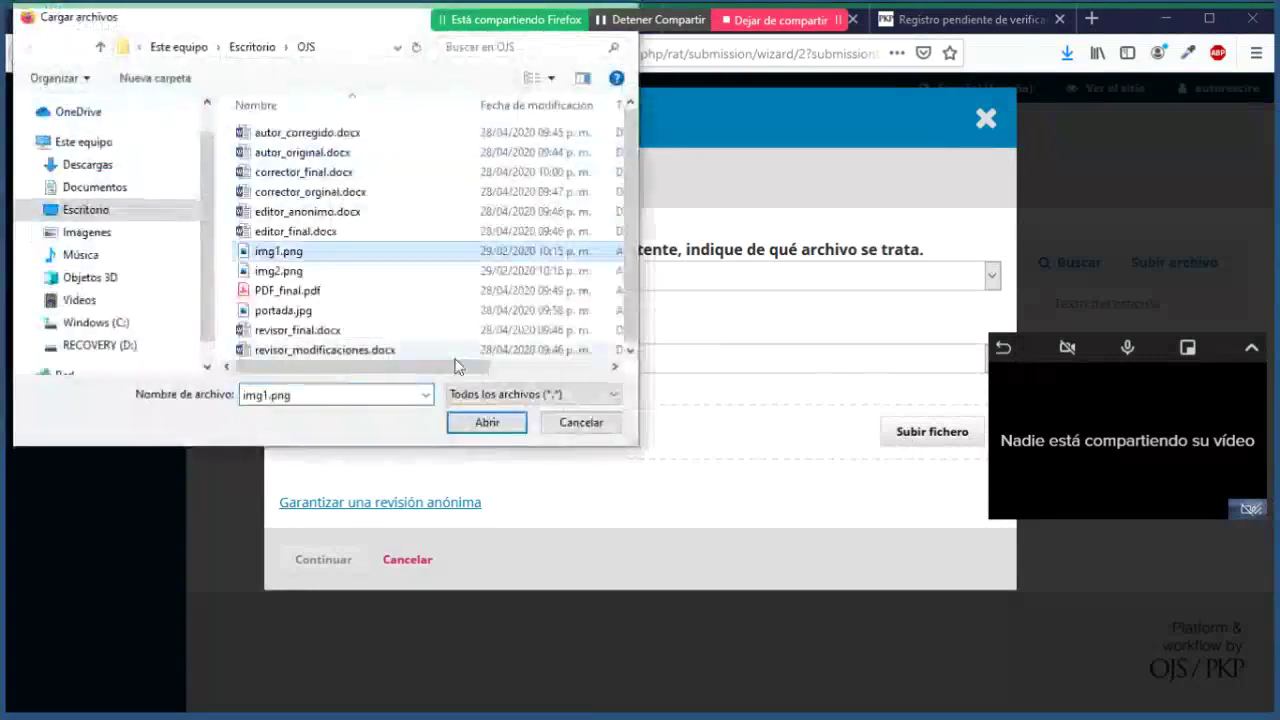
click(488, 422)
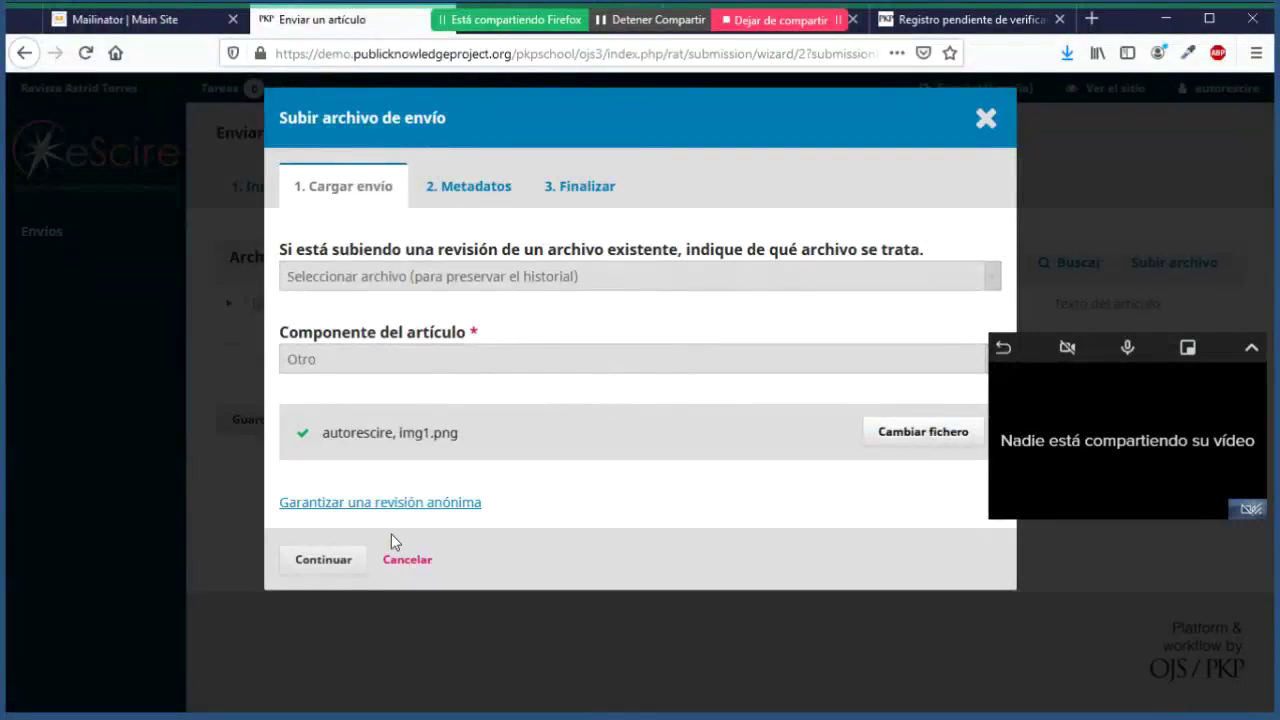
click(350, 562)
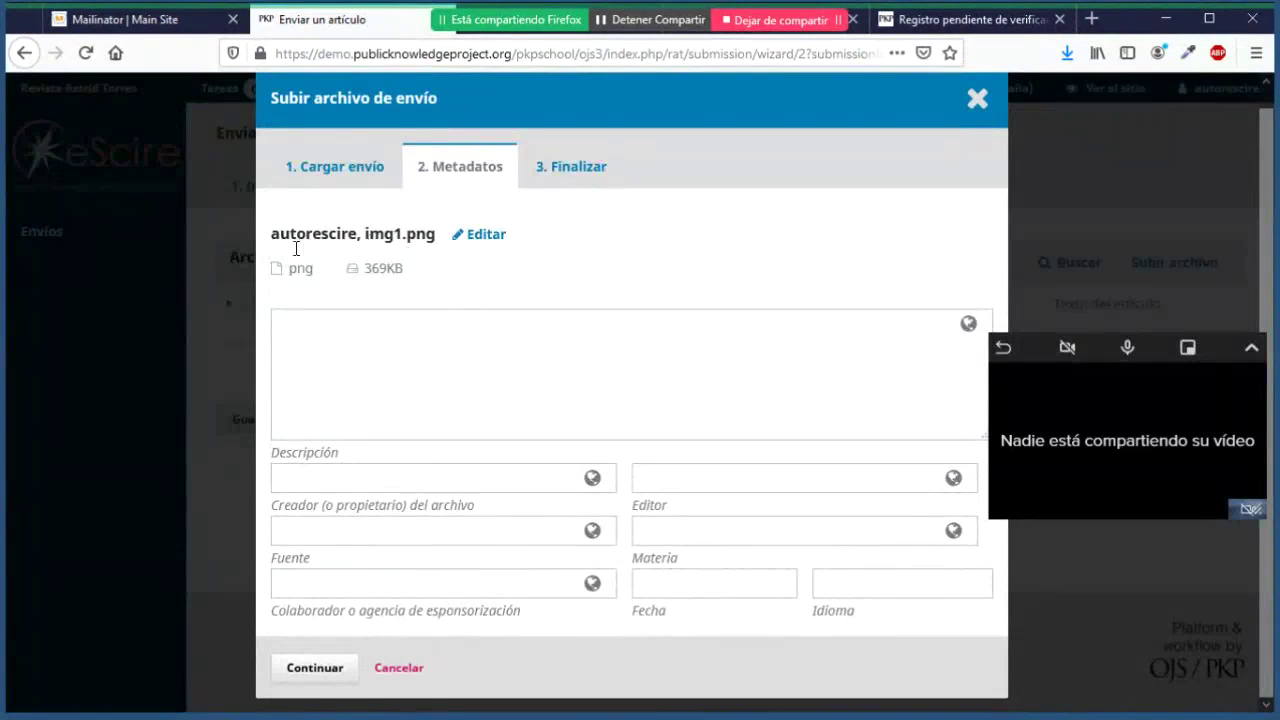
Step: Leave img1.png's metadata fields blank, continue to Finalizar and complete the upload
drag(279, 234, 443, 235)
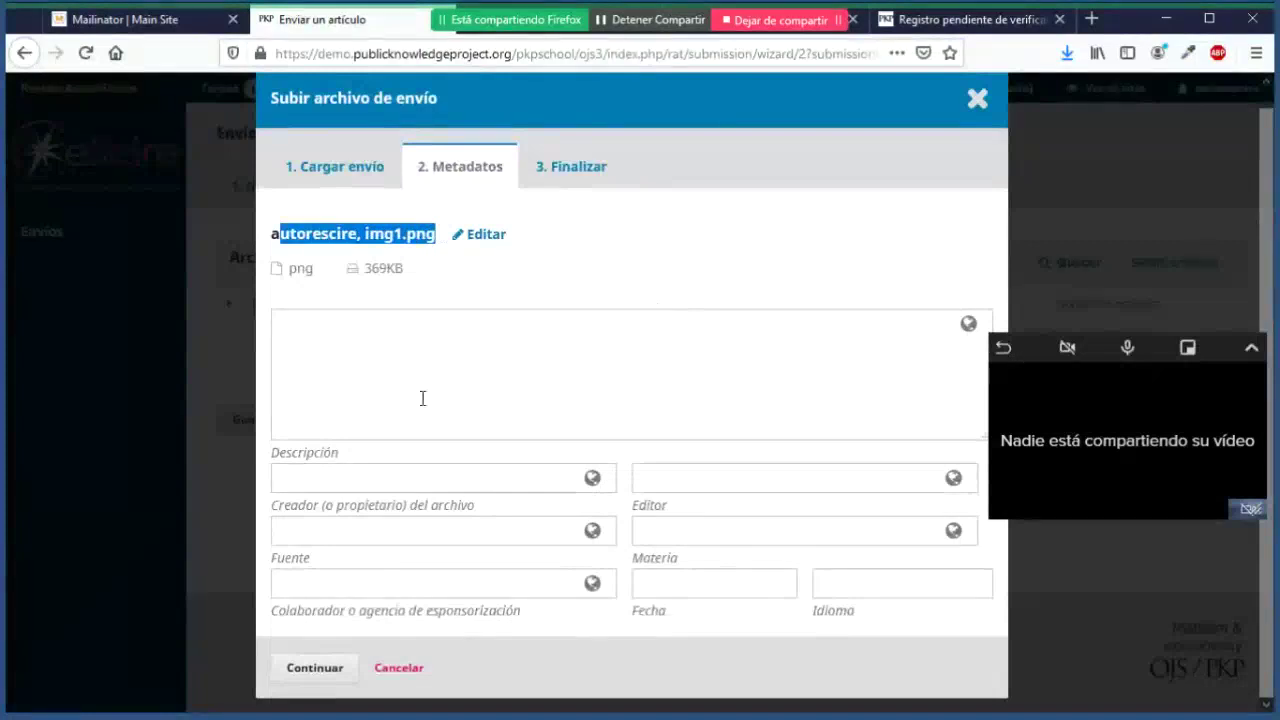
click(367, 362)
click(523, 291)
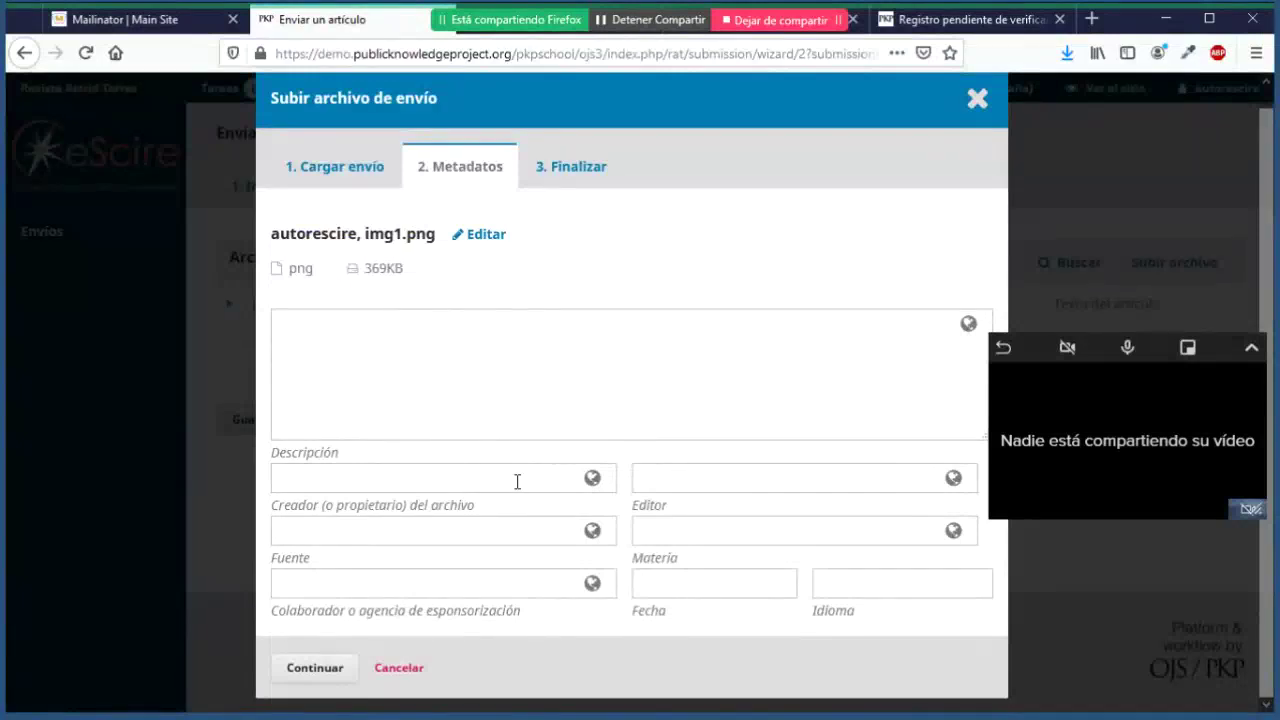
click(351, 669)
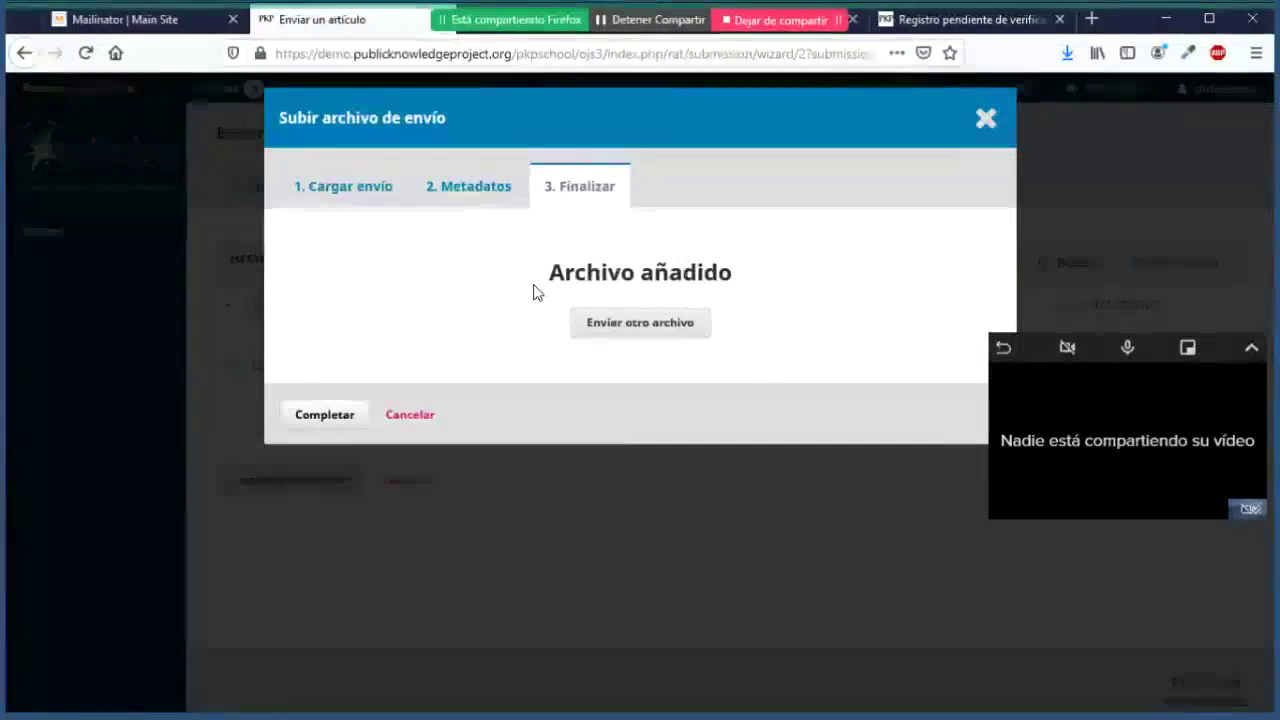
click(339, 420)
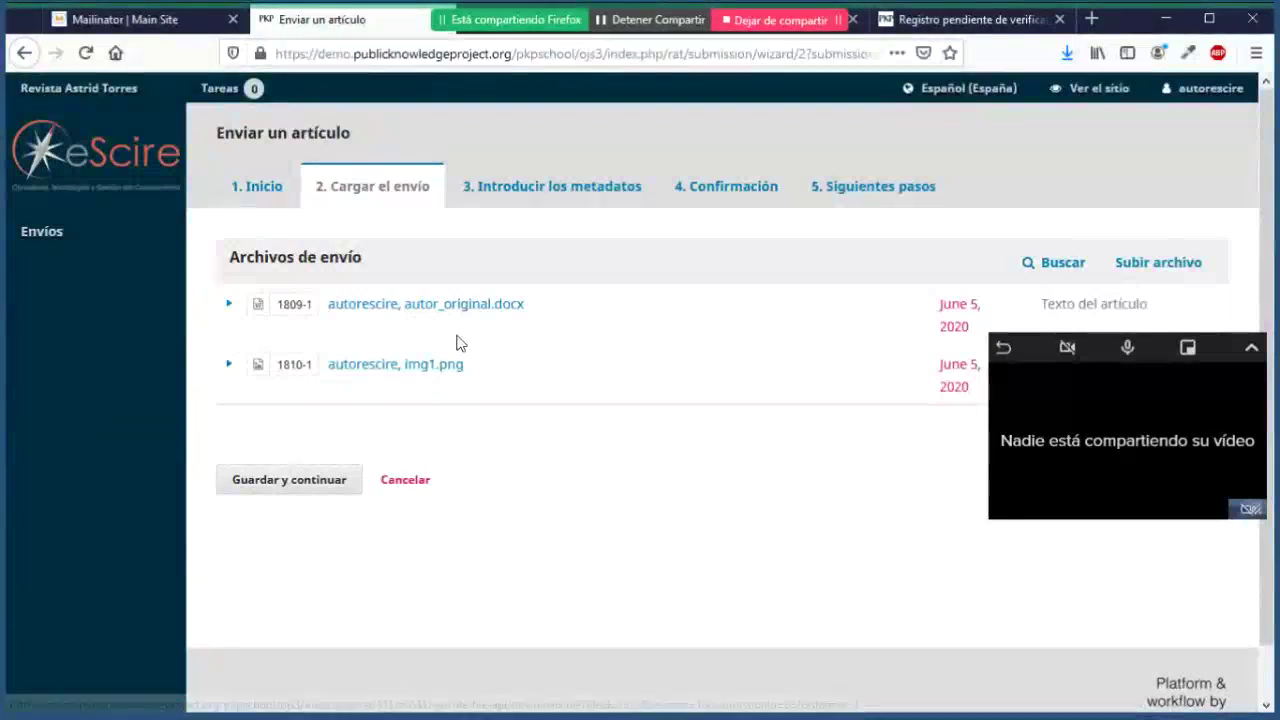
Step: Save the upload step with both files and move on to Introducir los metadatos
click(318, 486)
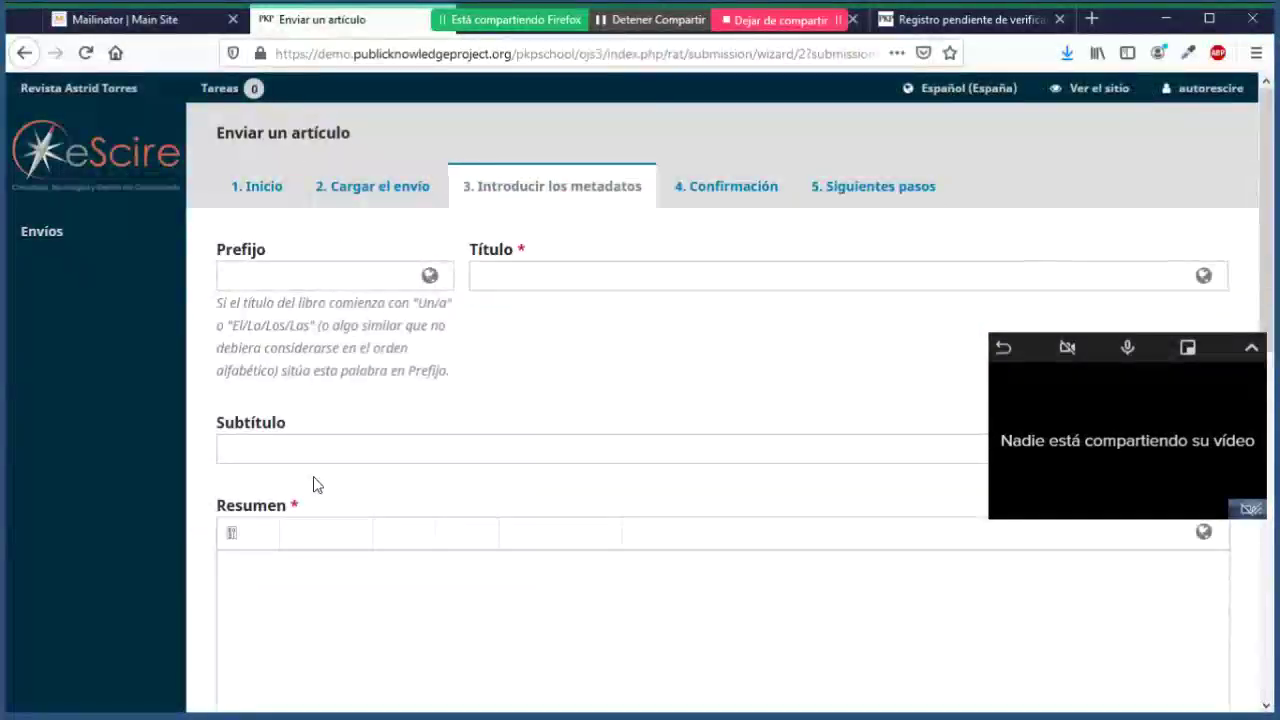
Step: Enter the Spanish title 'Artículo de certificación'
scroll(561, 314, down, 2)
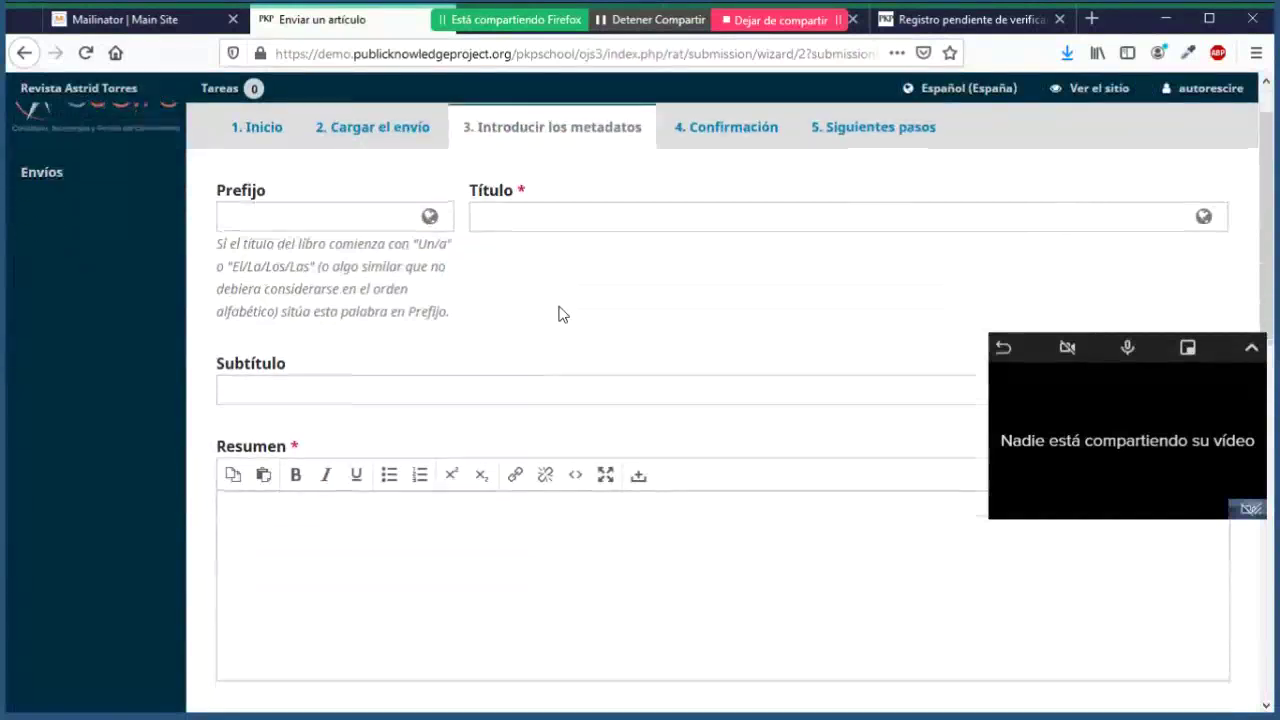
scroll(561, 314, up, 2)
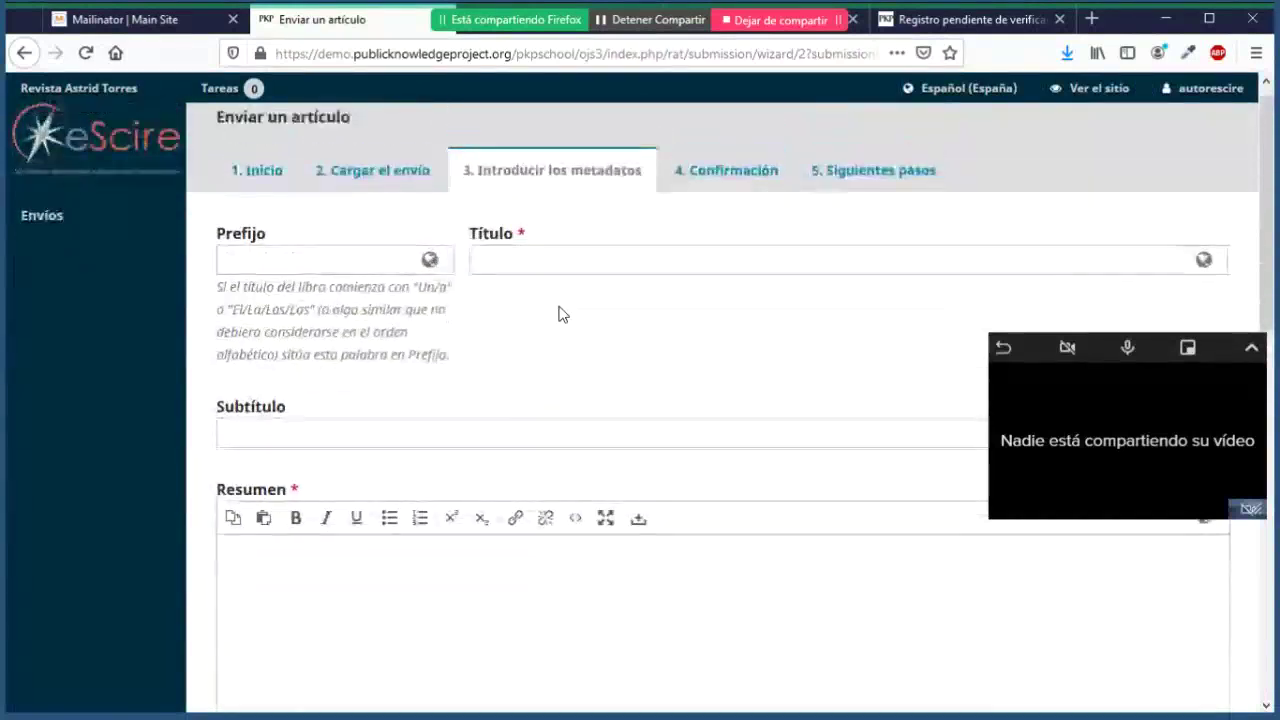
scroll(559, 312, up, 1)
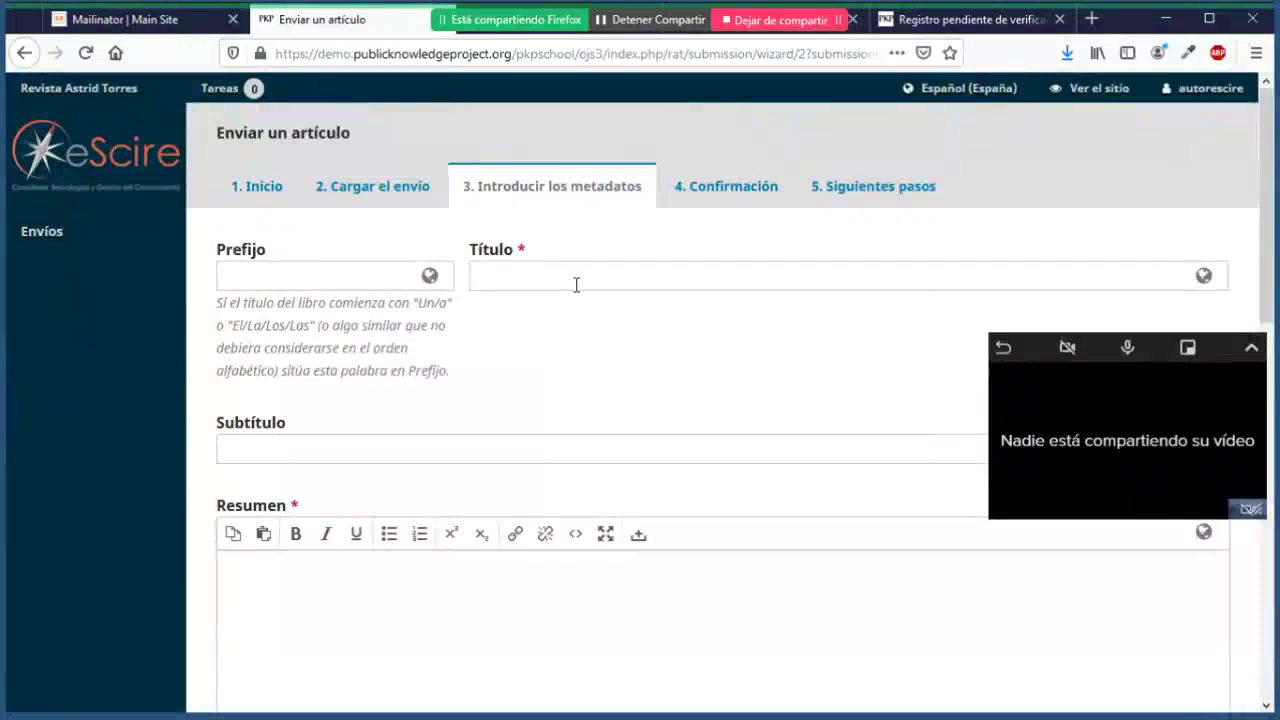
click(576, 285)
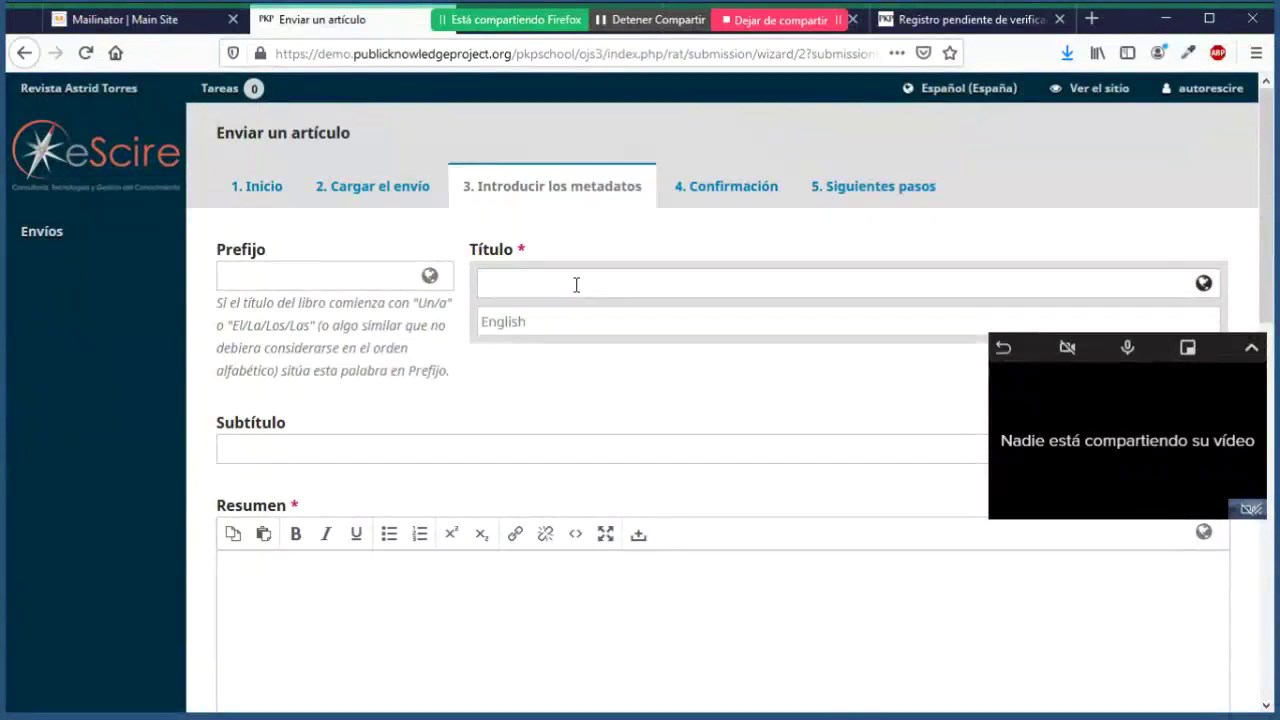
text(A)
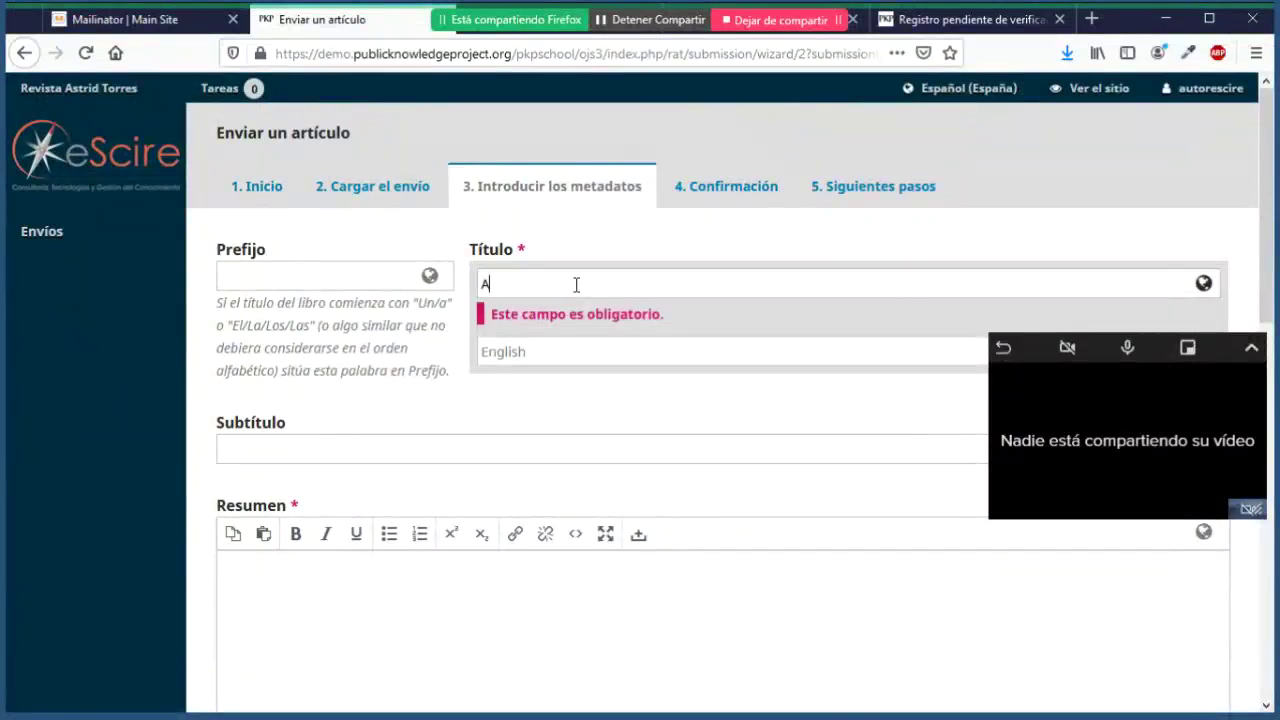
text(rtícu)
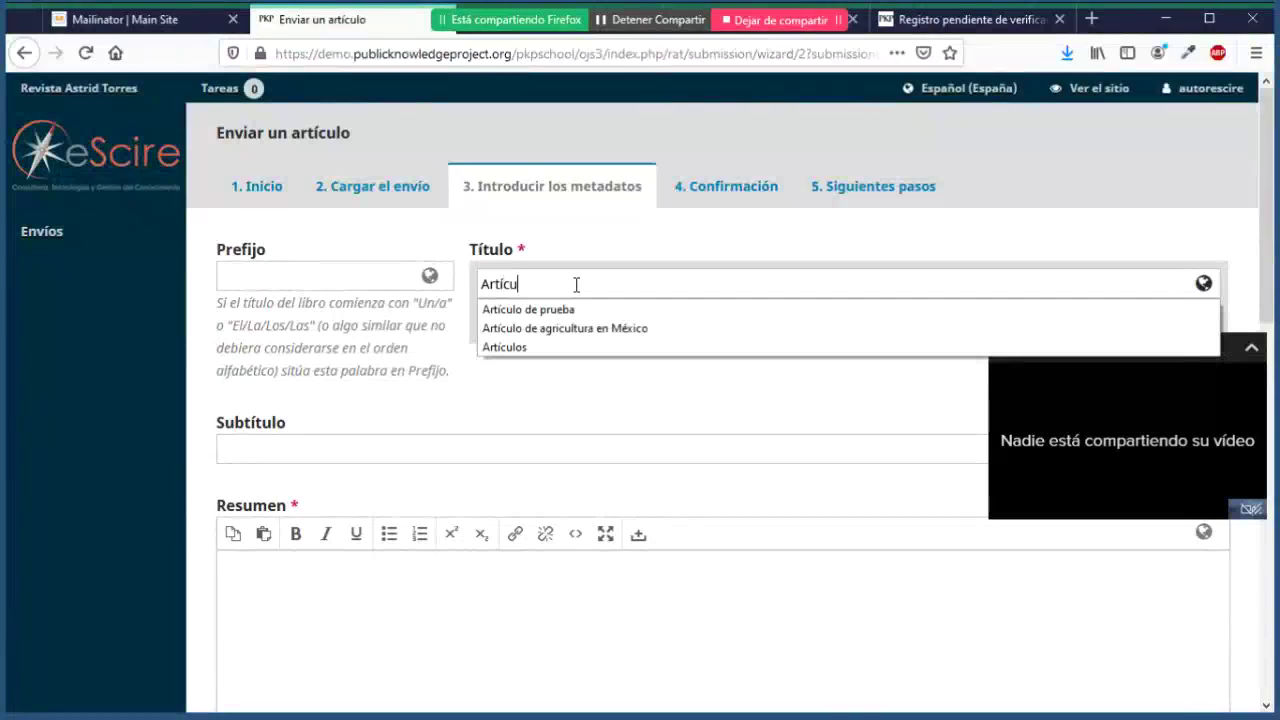
text(lo de)
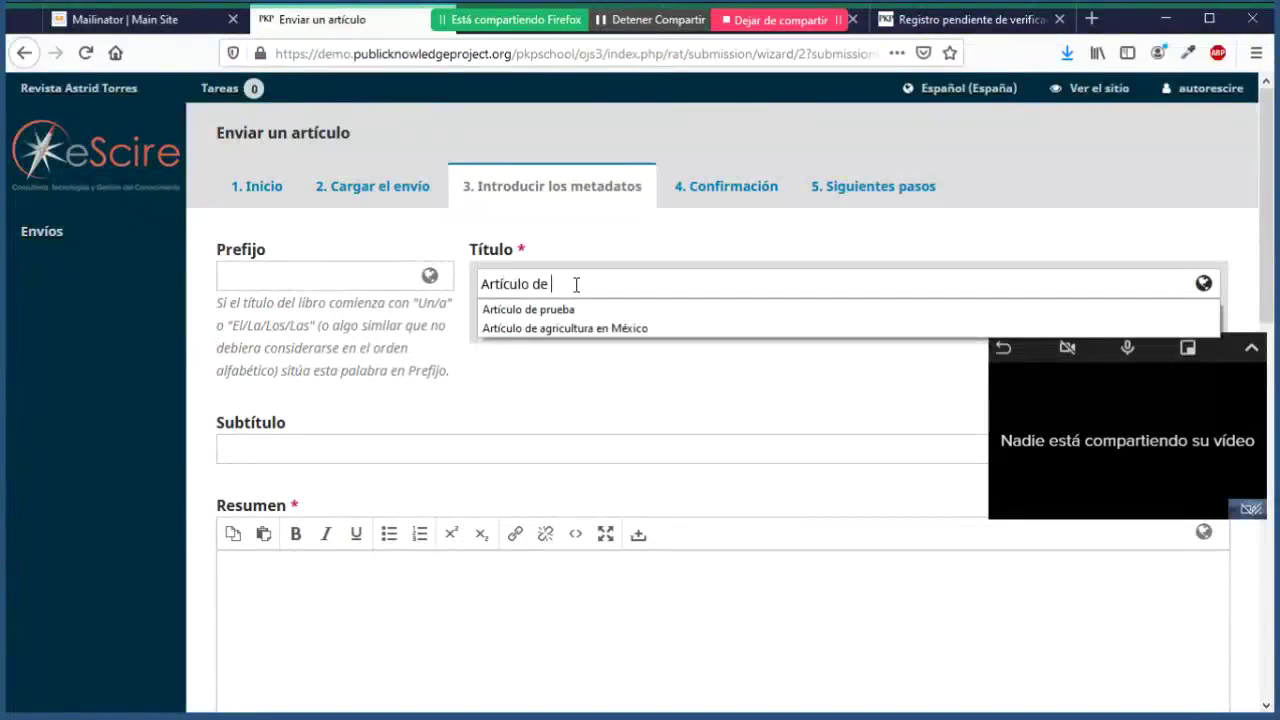
text( certificación)
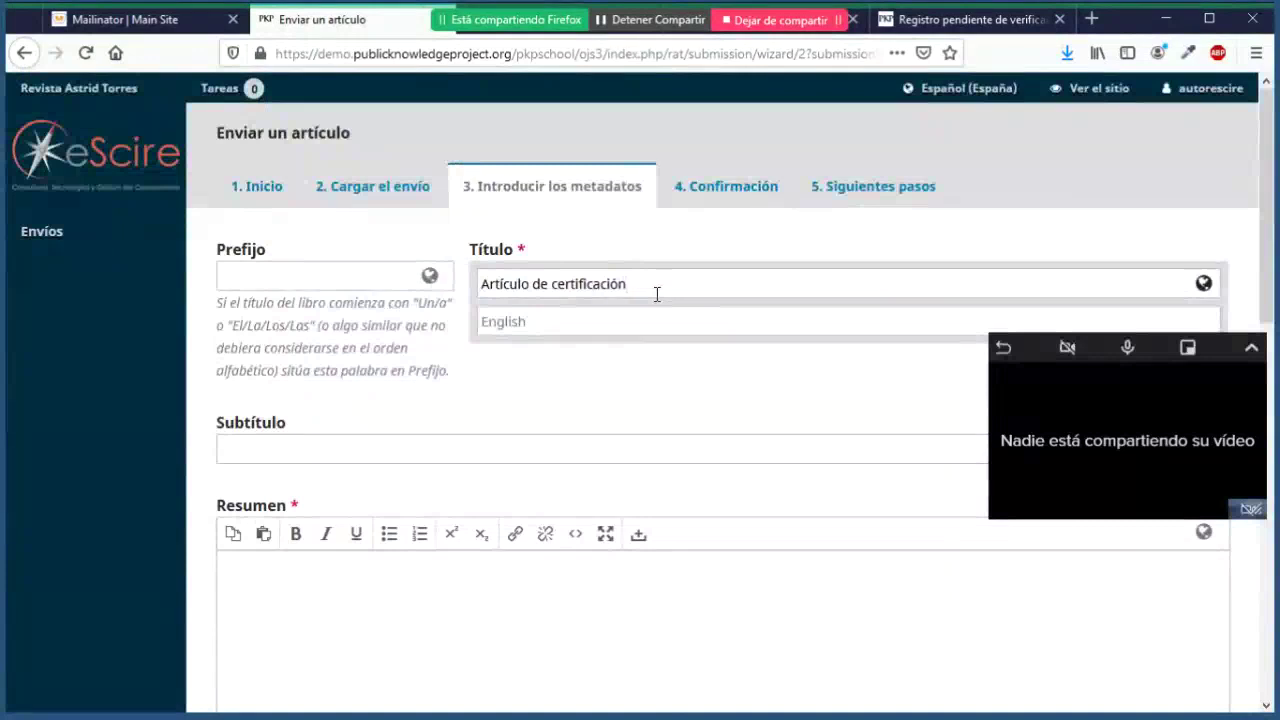
Step: Add the English title 'Article test'
click(610, 332)
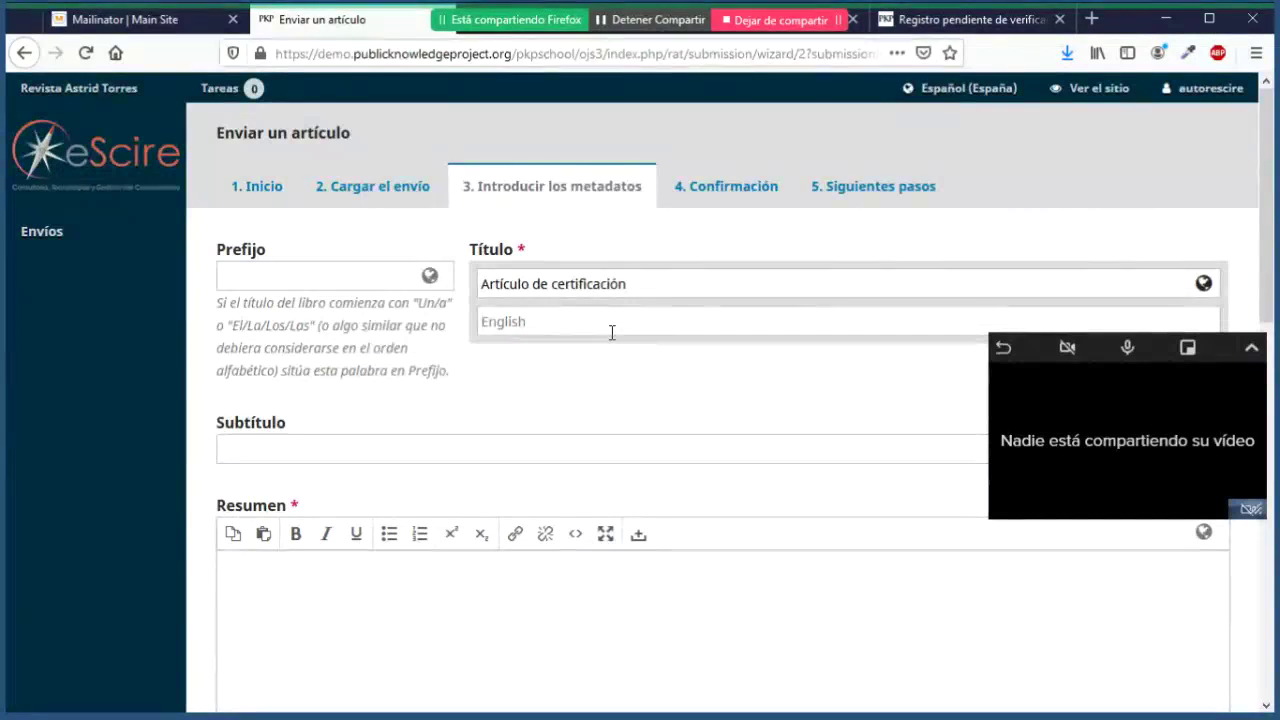
click(655, 292)
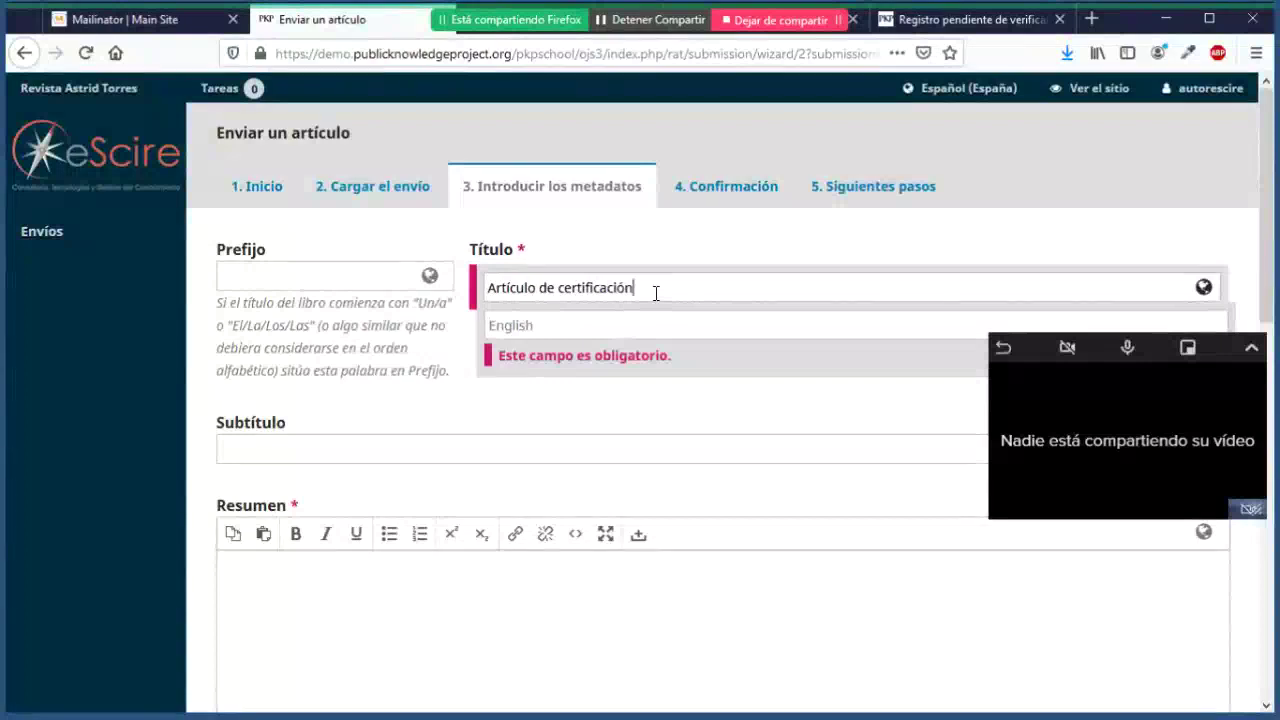
click(566, 336)
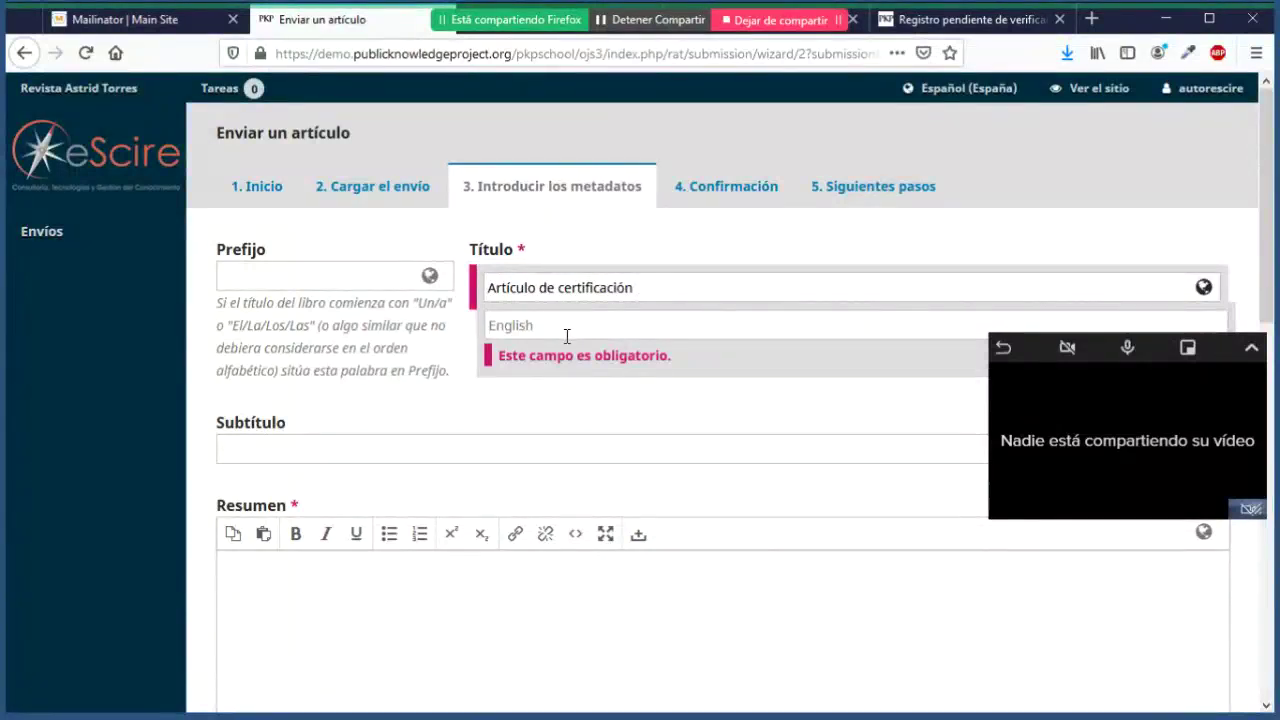
drag(630, 292, 526, 290)
click(545, 338)
text(Article test)
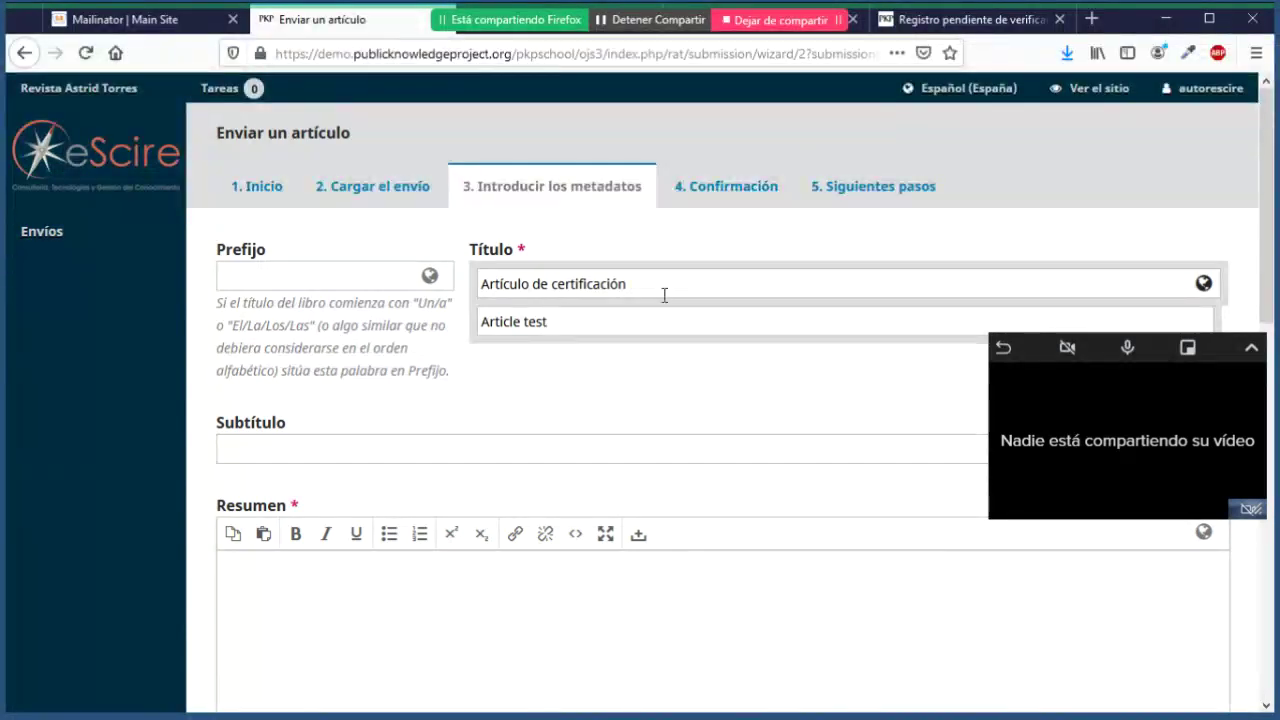
click(656, 371)
Step: Type the abstract 'Resumen de mi artículo' in the Resumen editor
scroll(655, 371, down, 3)
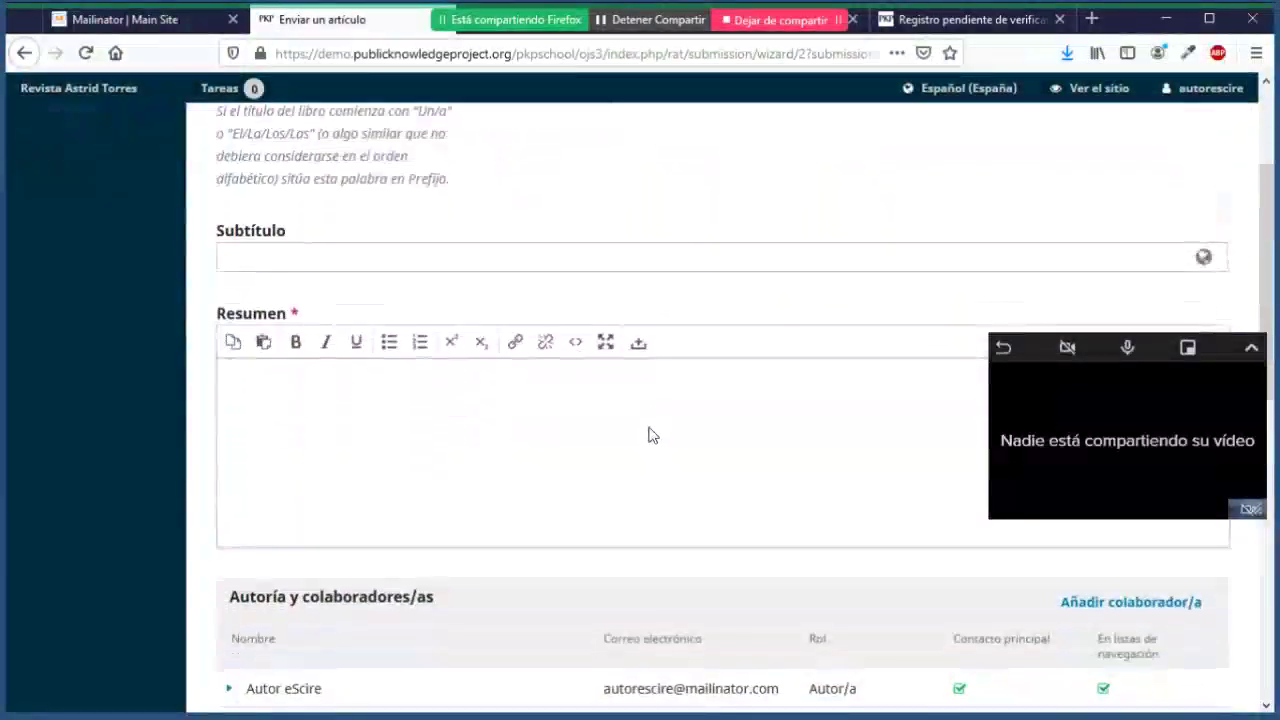
click(615, 428)
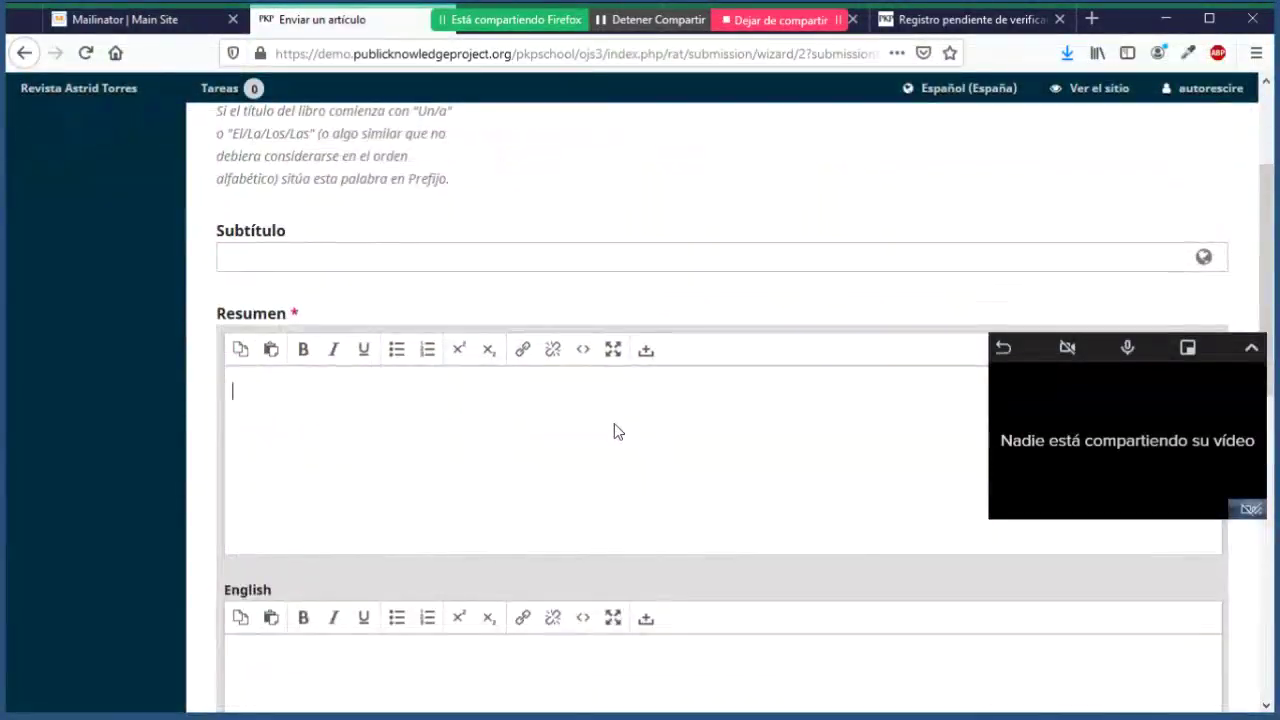
text(Resumen de)
key(BackSpace)
key(BackSpace)
key(BackSpace)
key(BackSpace)
text(n de)
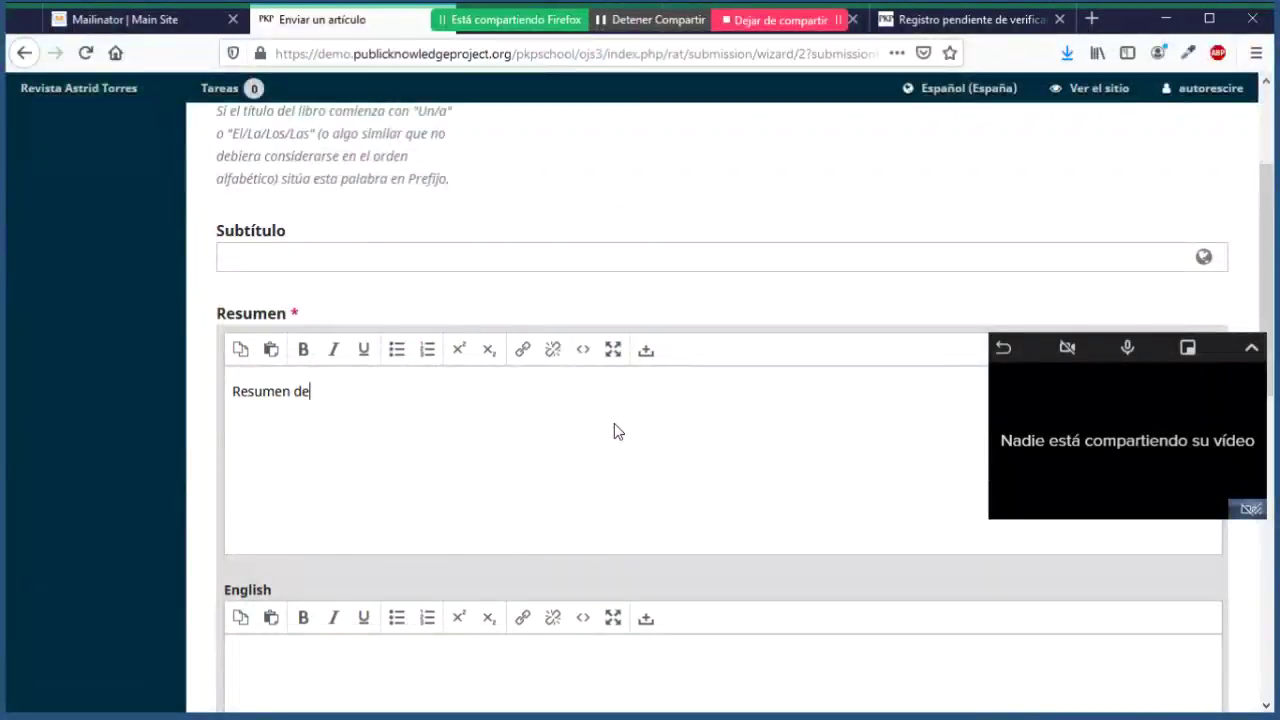
text( mi artículo)
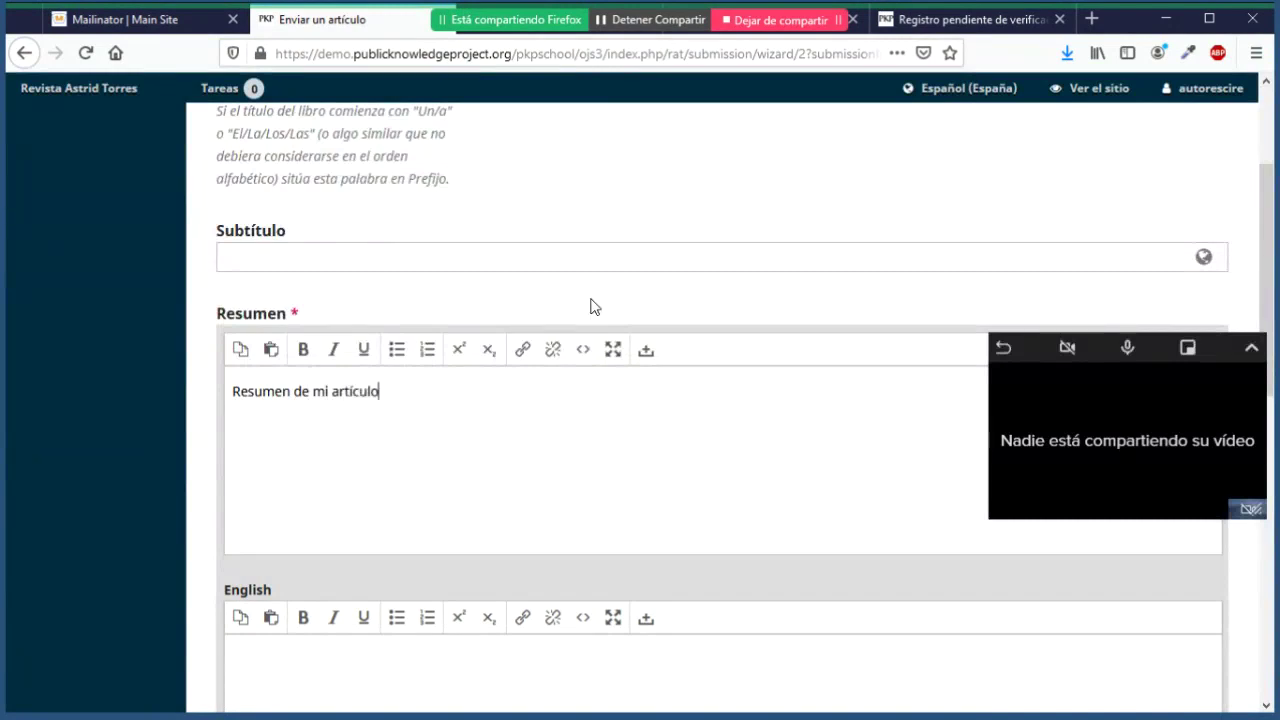
Step: Open the Añadir colaborador/a form from the Autoría y colaboradores section
scroll(590, 307, down, 5)
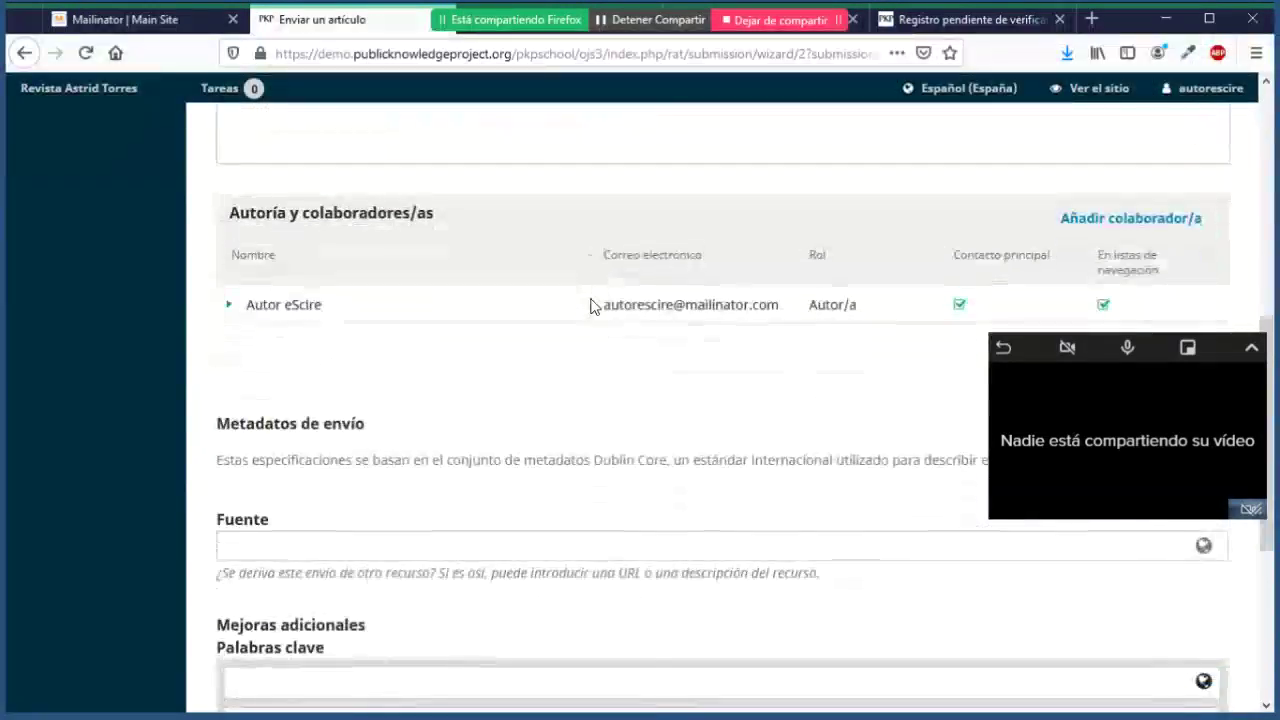
scroll(590, 307, down, 1)
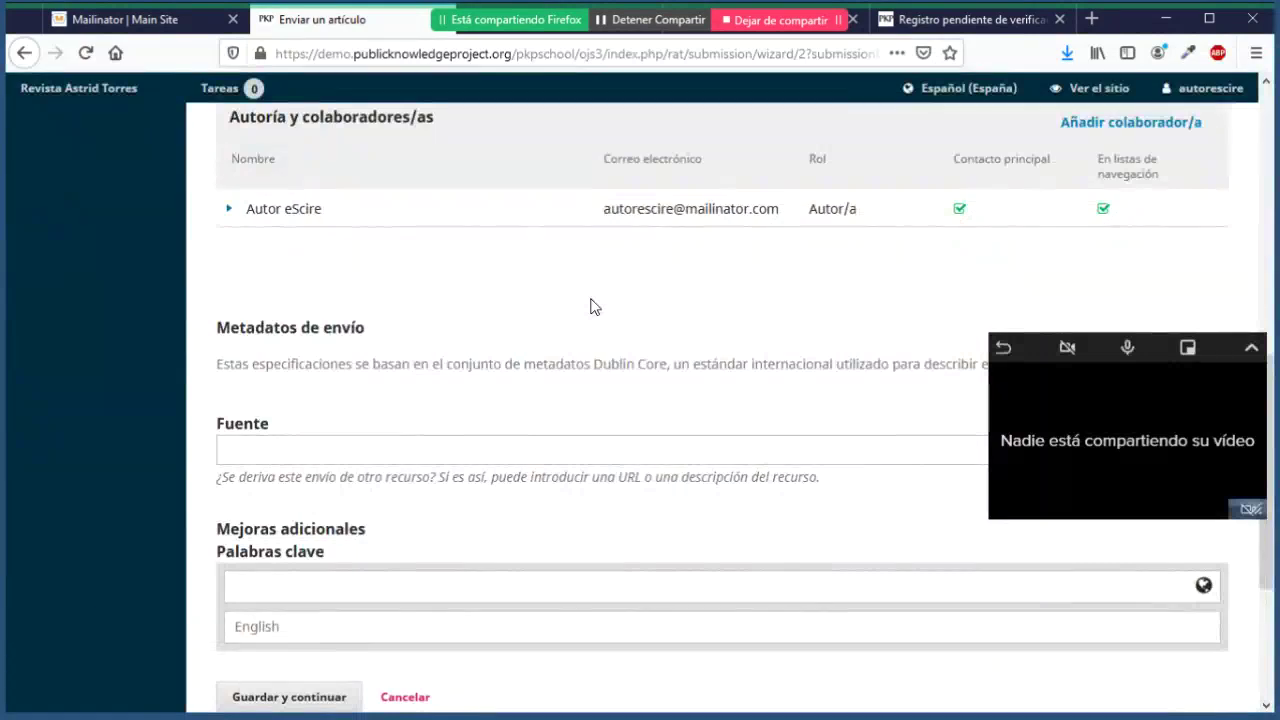
scroll(590, 307, up, 2)
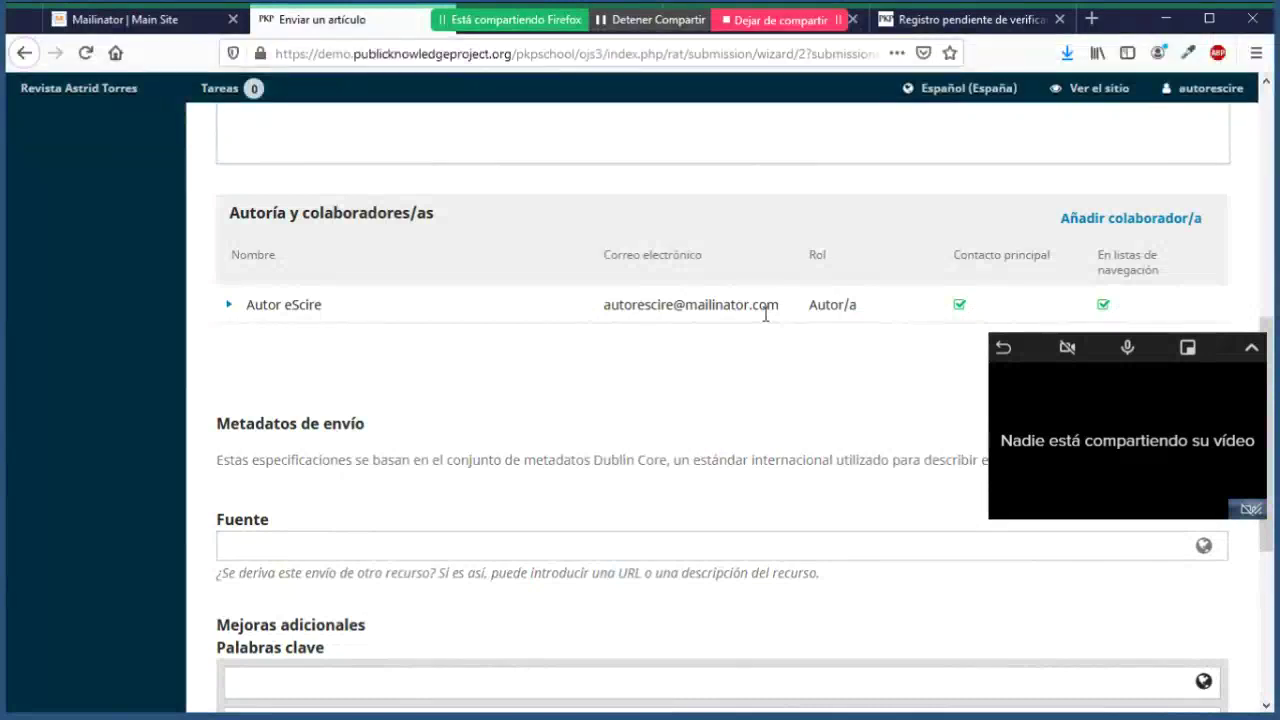
click(1112, 238)
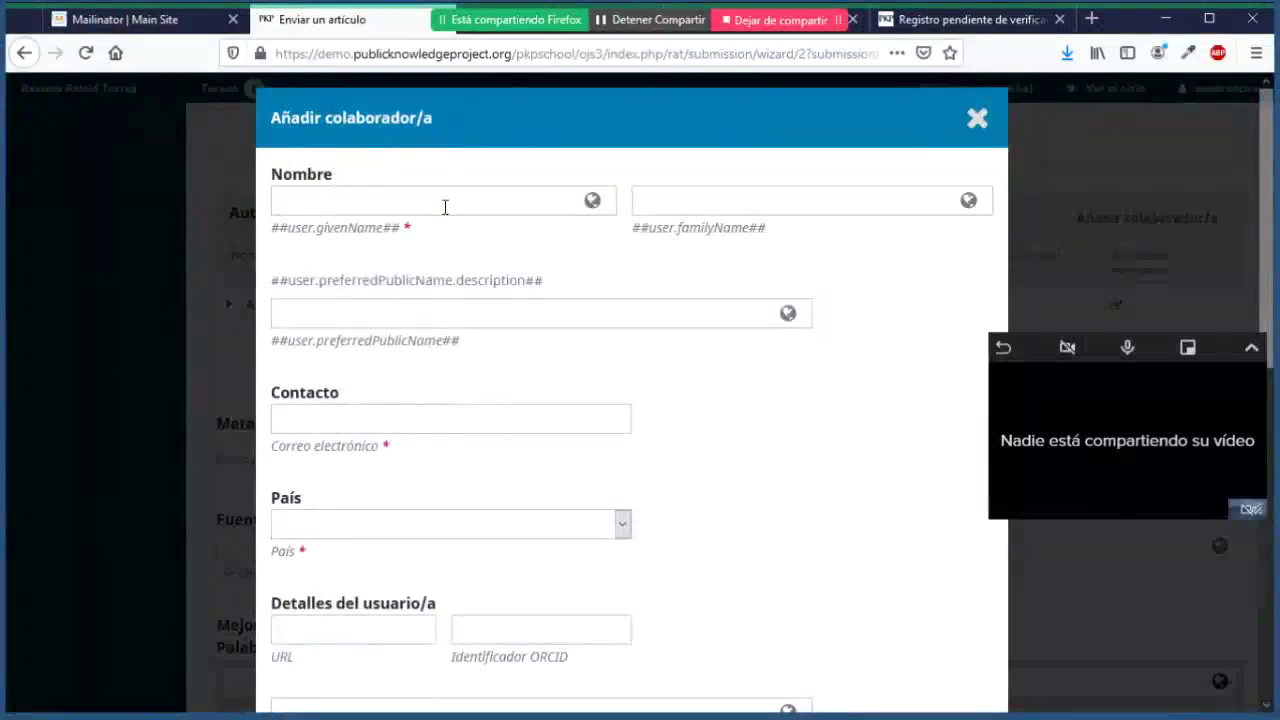
Step: Fill in the co-author's given name, family name and e-mail address in the Añadir colaborador/a form
click(445, 207)
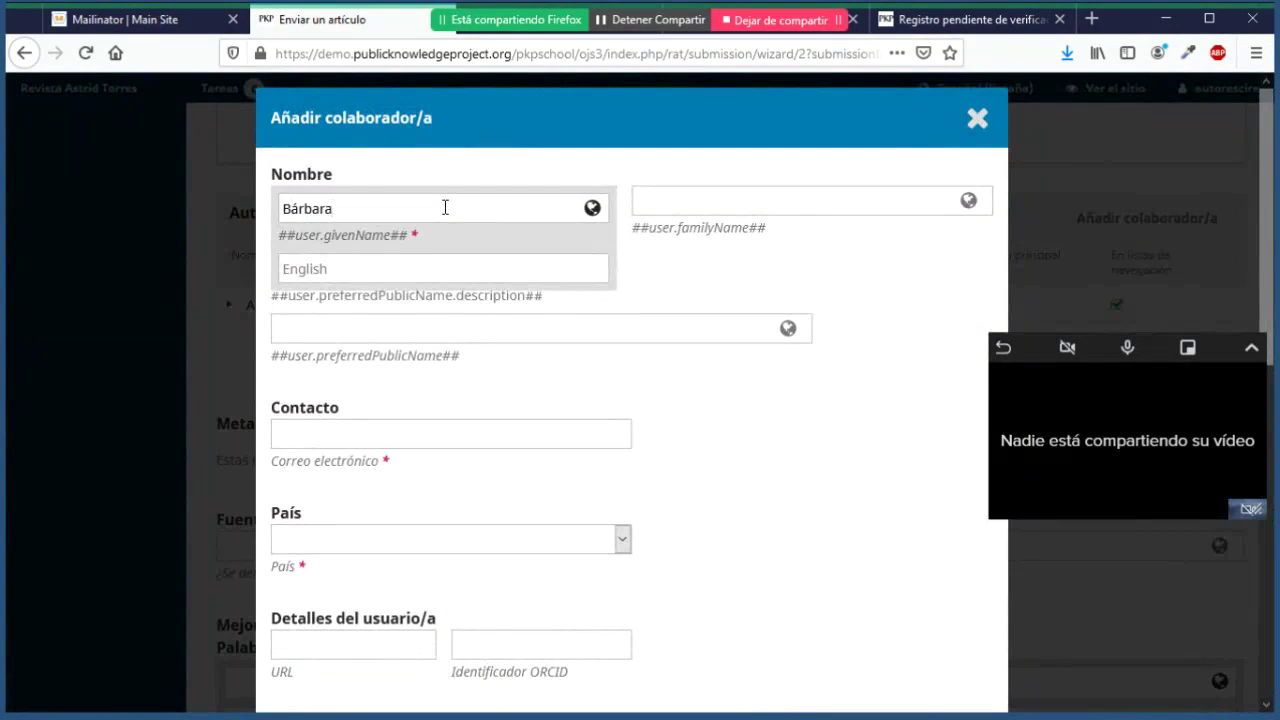
click(670, 213)
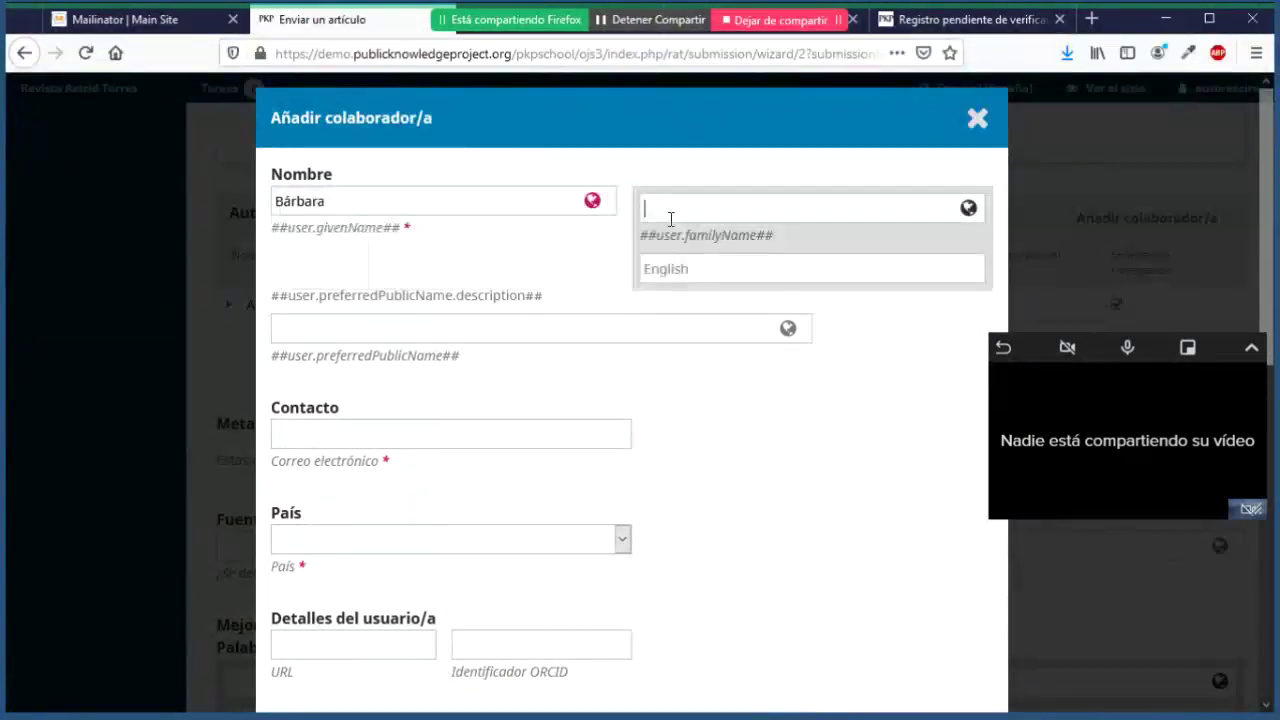
click(566, 437)
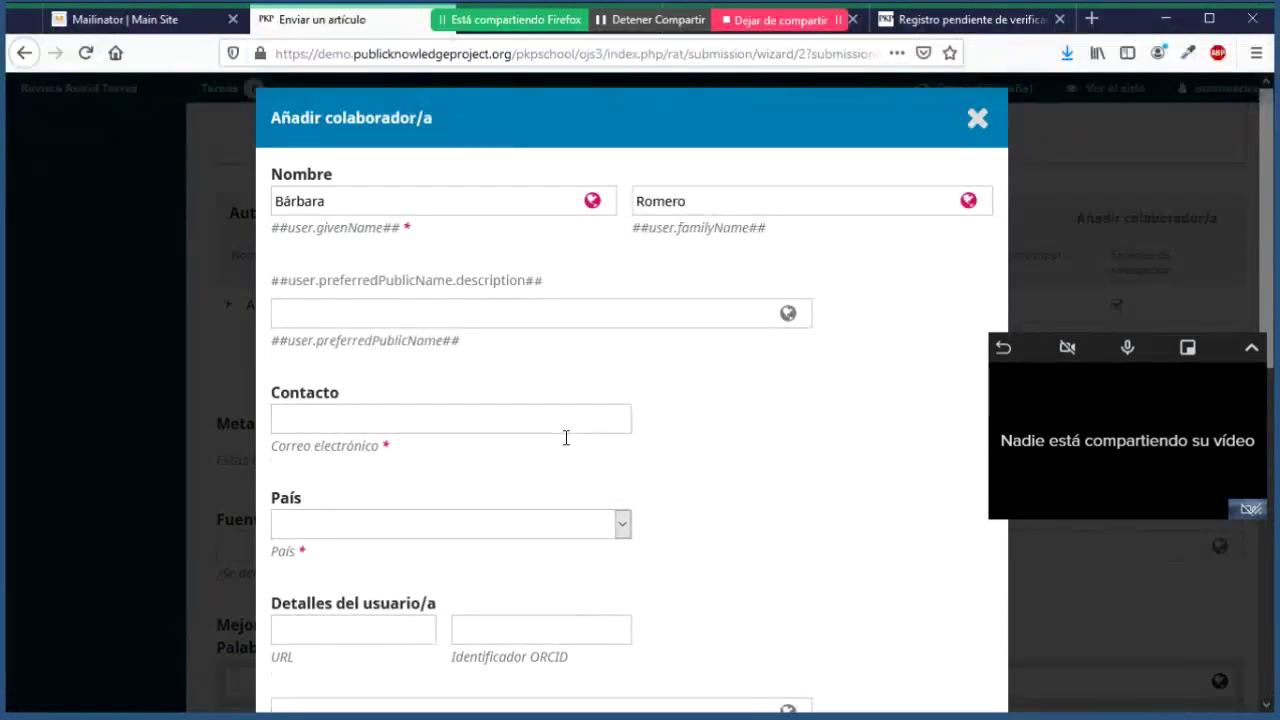
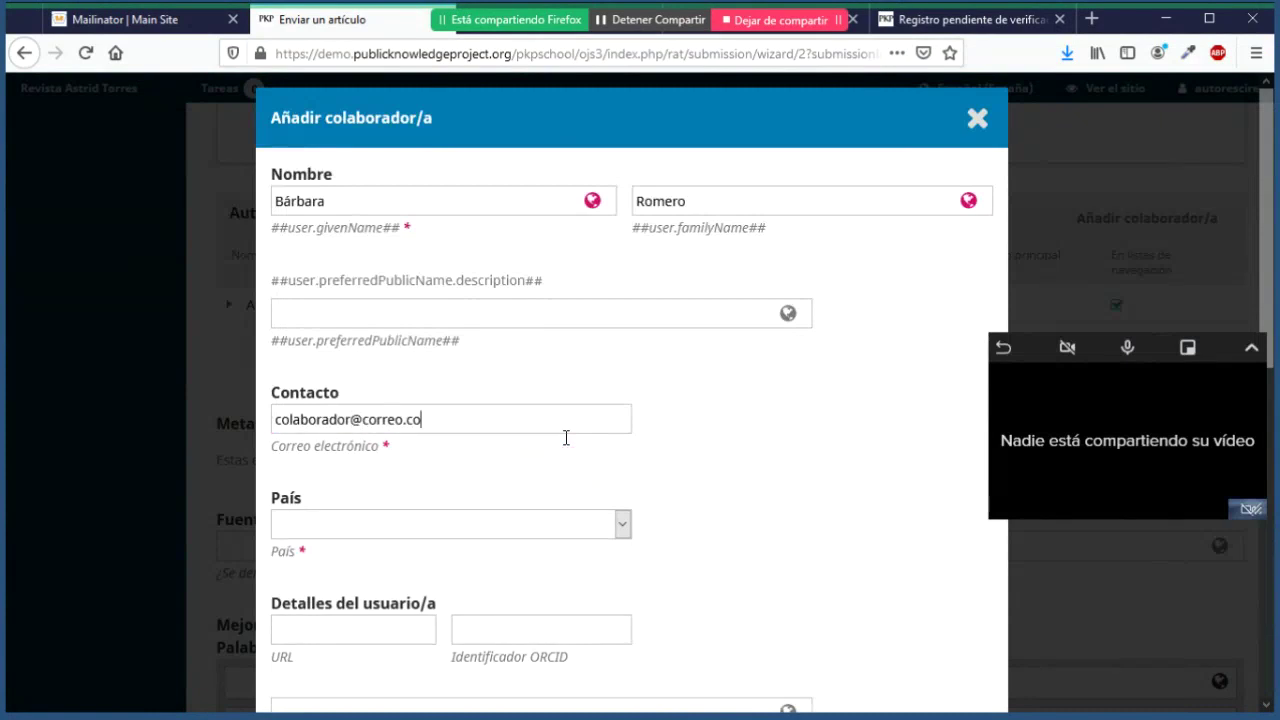
scroll(709, 437, down, 5)
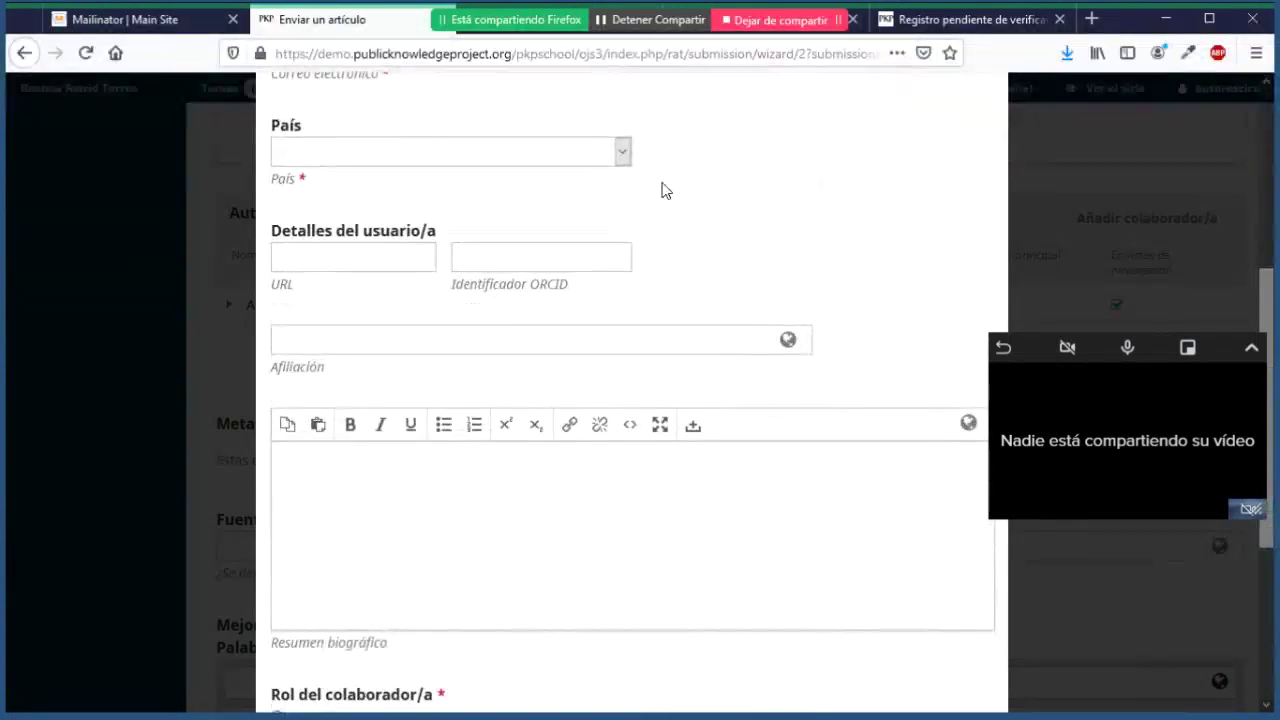
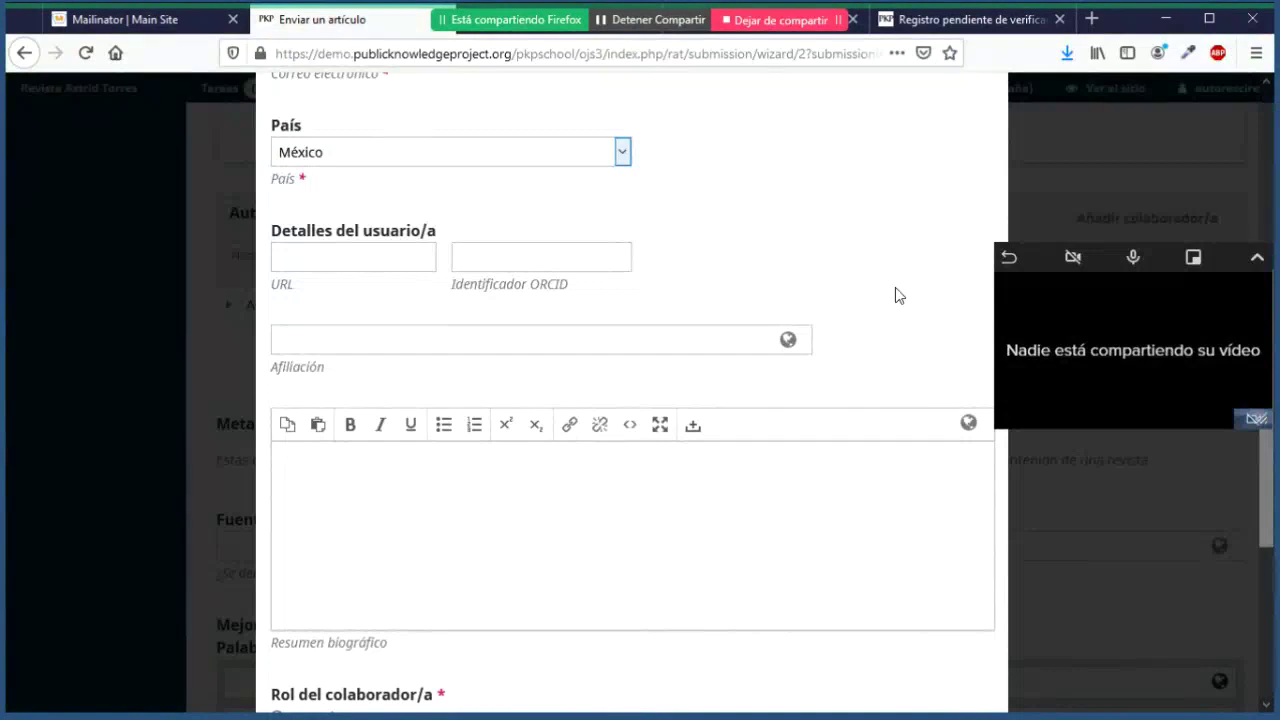
Step: Give the second contributor the Autor/a role and save them to the contributors list
scroll(861, 301, down, 3)
click(336, 409)
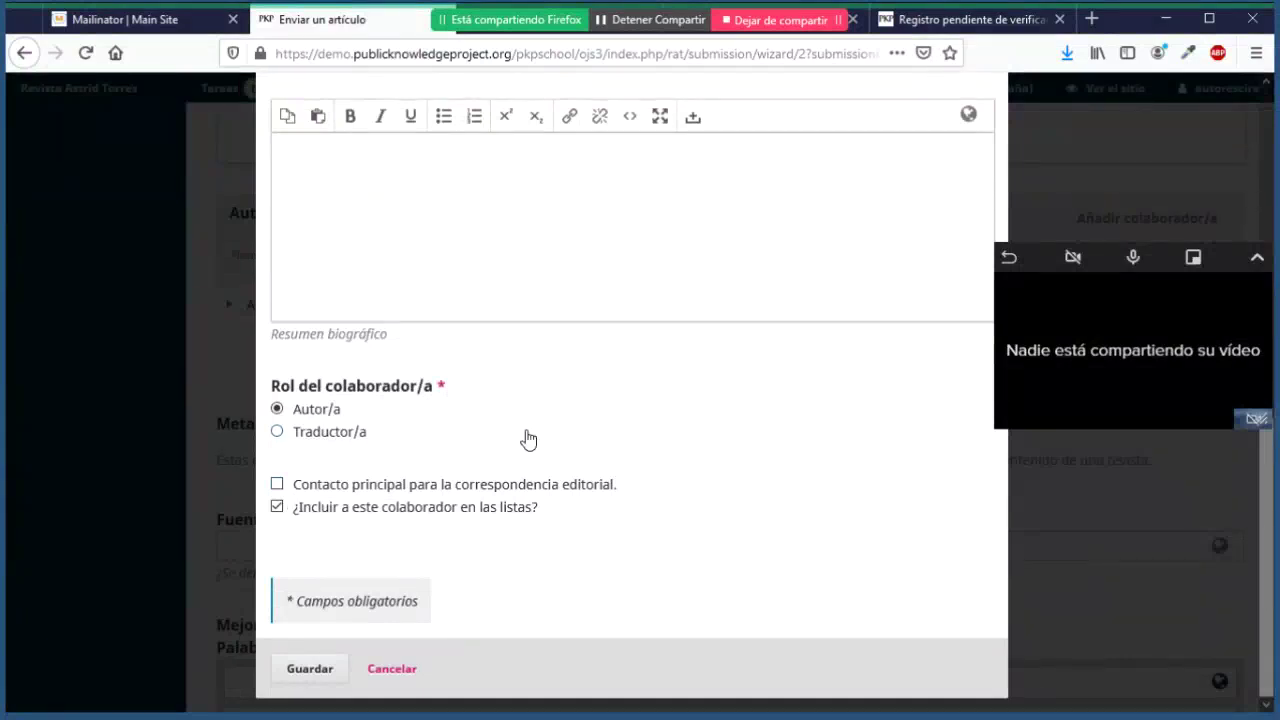
scroll(528, 440, up, 3)
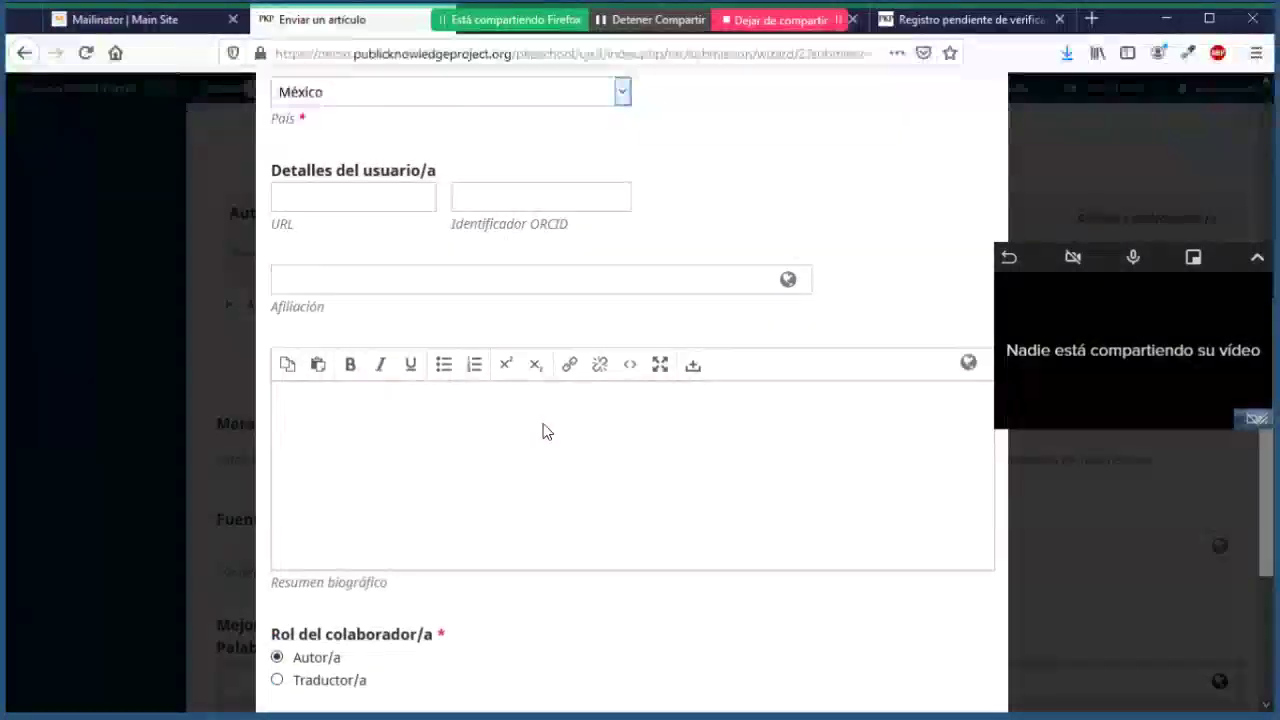
scroll(543, 431, down, 2)
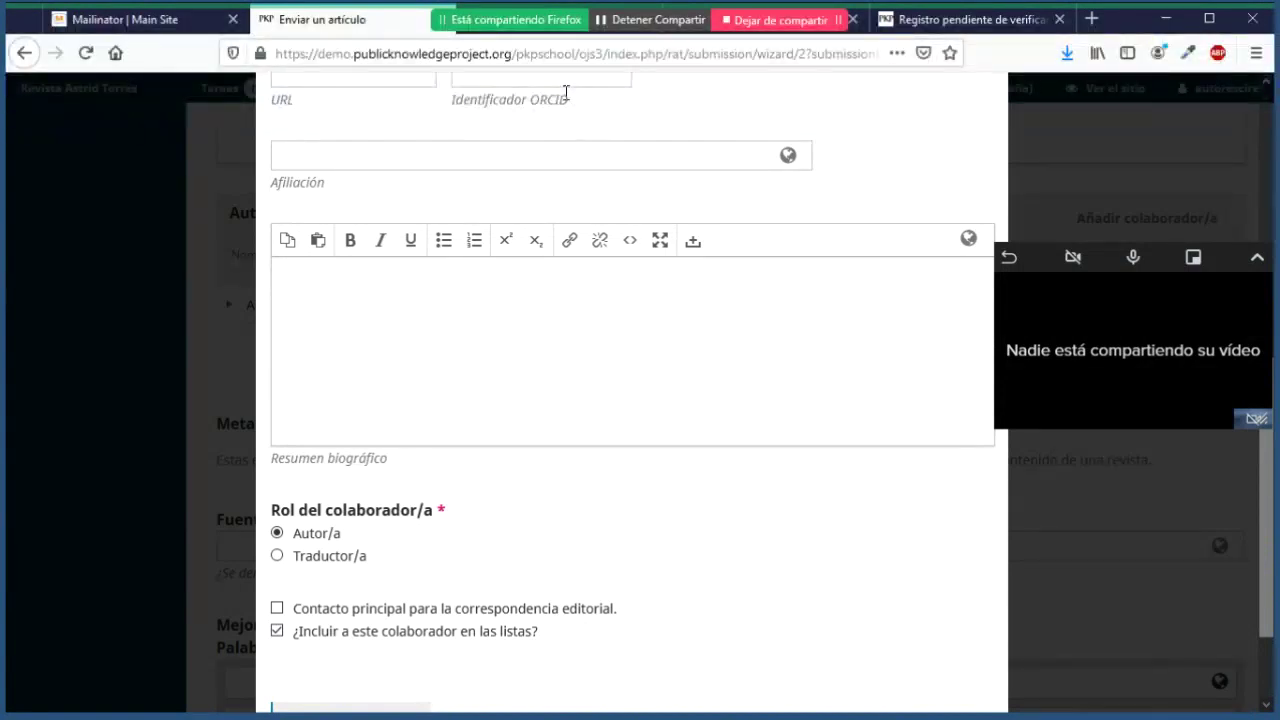
scroll(585, 130, down, 3)
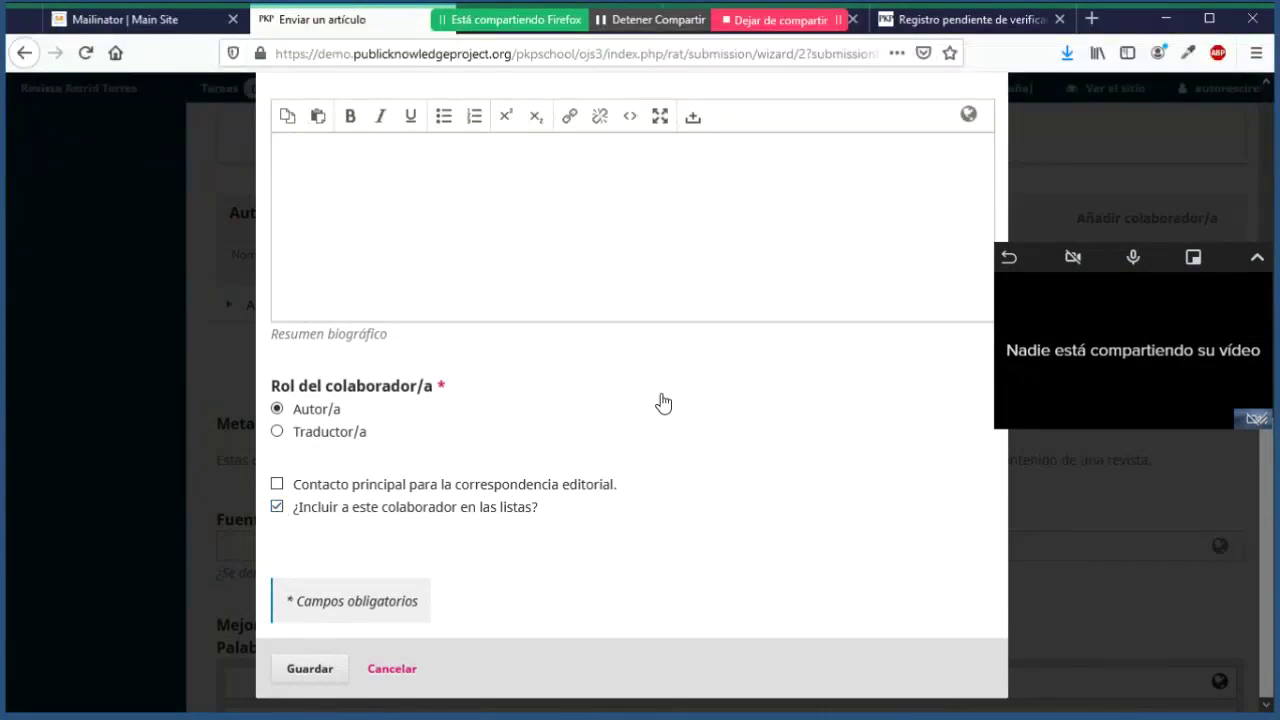
click(300, 666)
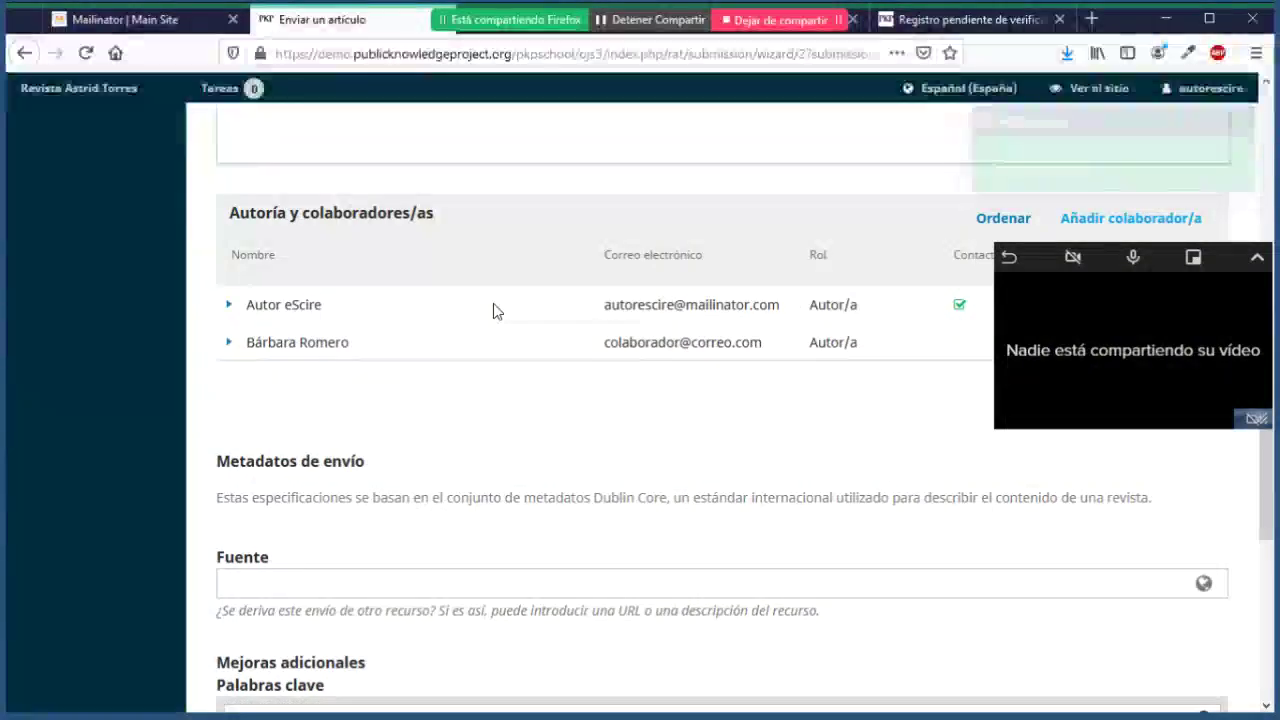
Step: Select the 'Metadatos de envío' heading text
scroll(497, 308, down, 3)
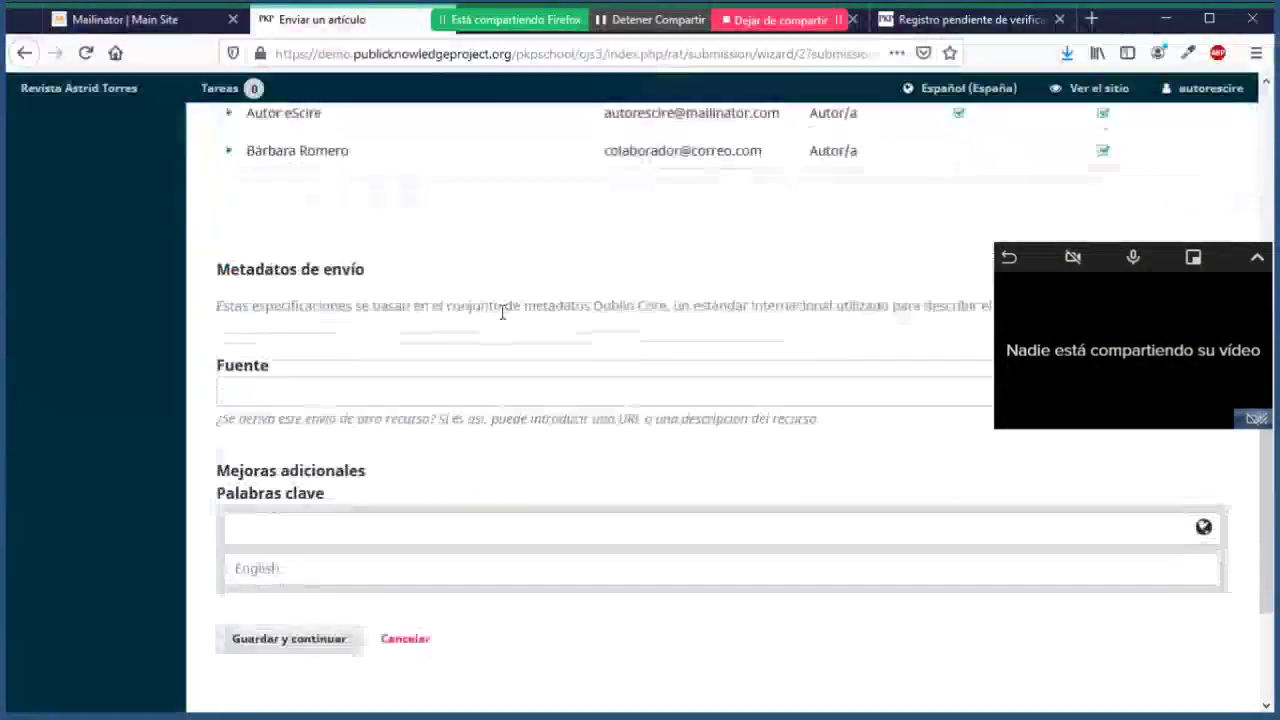
double_click(223, 271)
drag(338, 291, 400, 289)
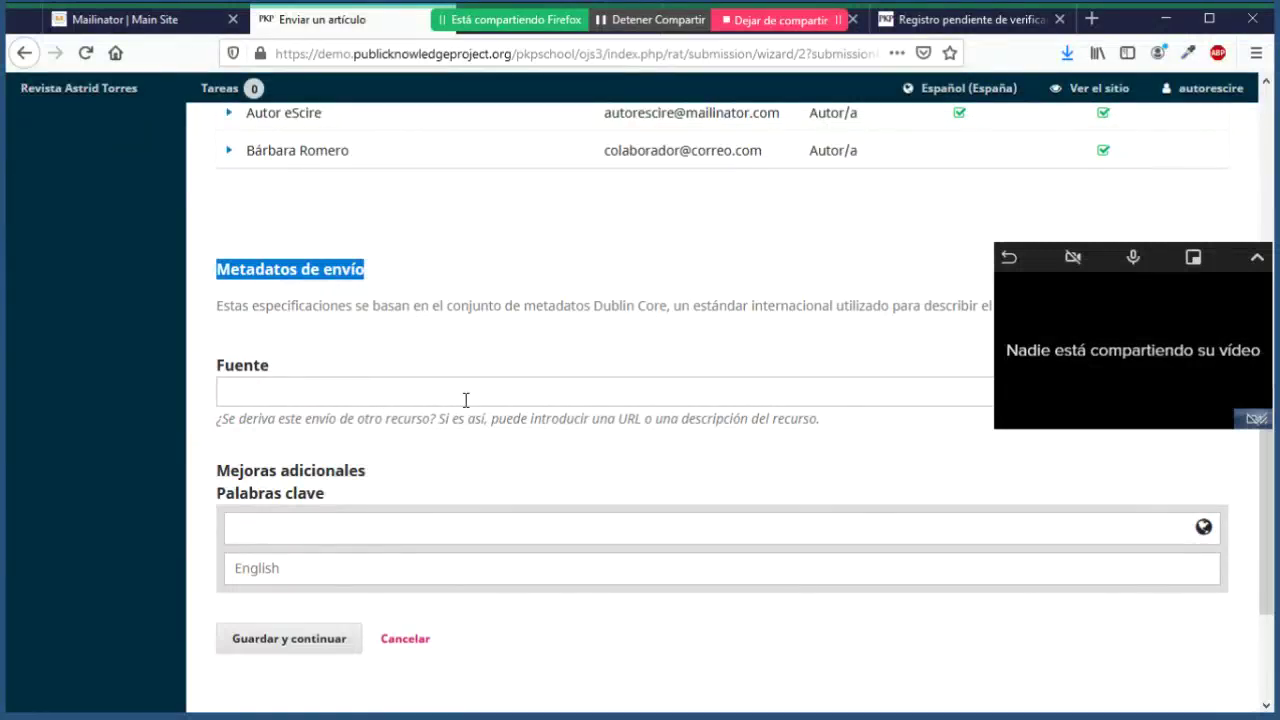
Step: Add the keyword 'certificación' under Palabras clave, correcting its spelling and accent
click(367, 538)
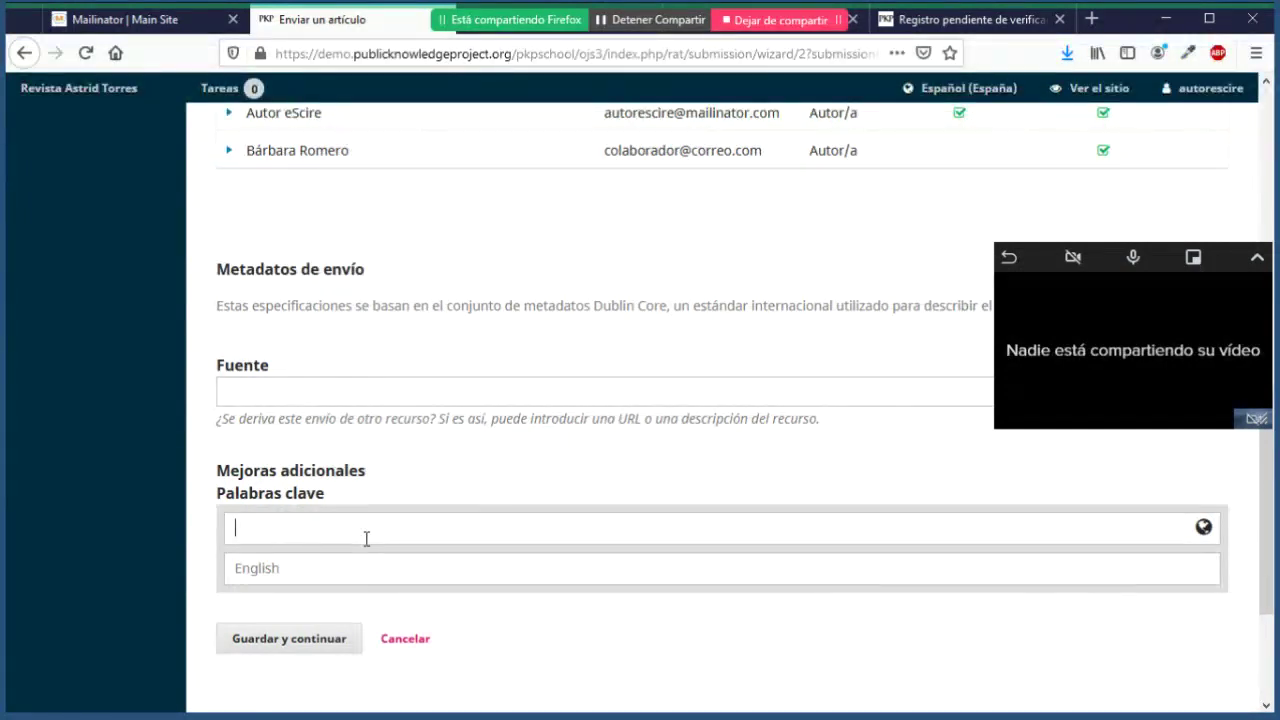
text(cartificacion)
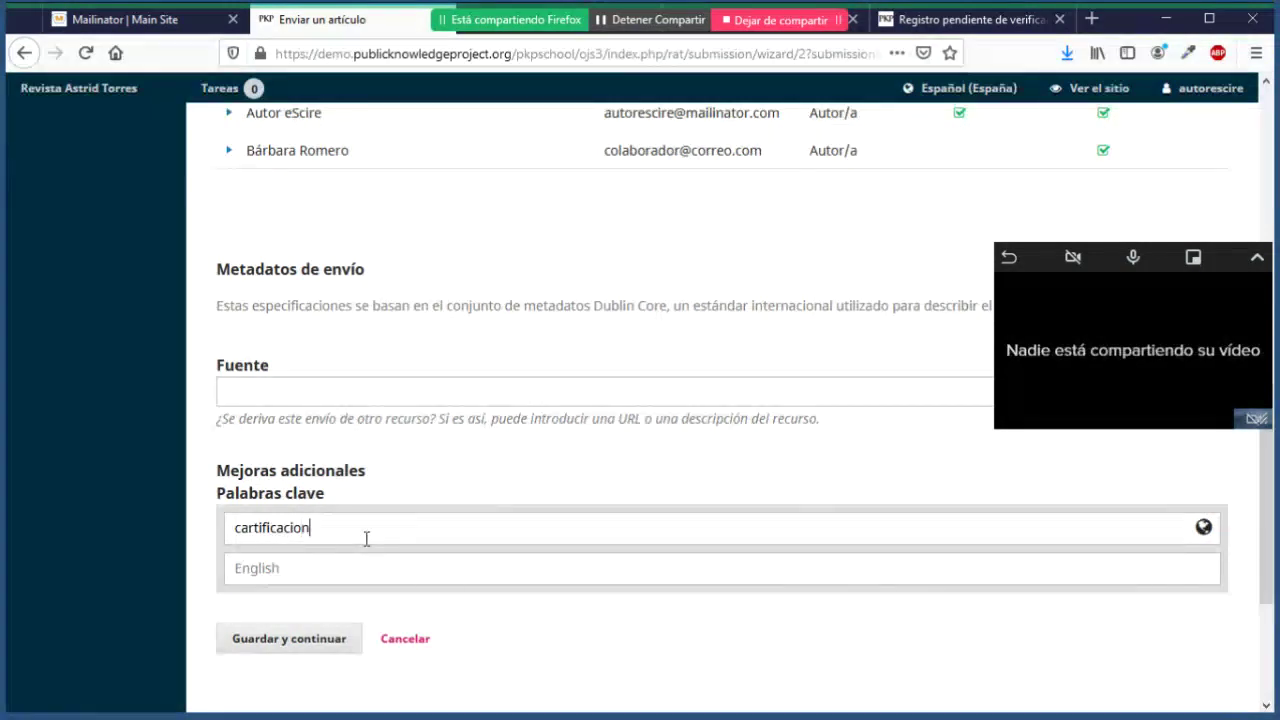
key(Left)
key(Left)
key(Left)
key(Left)
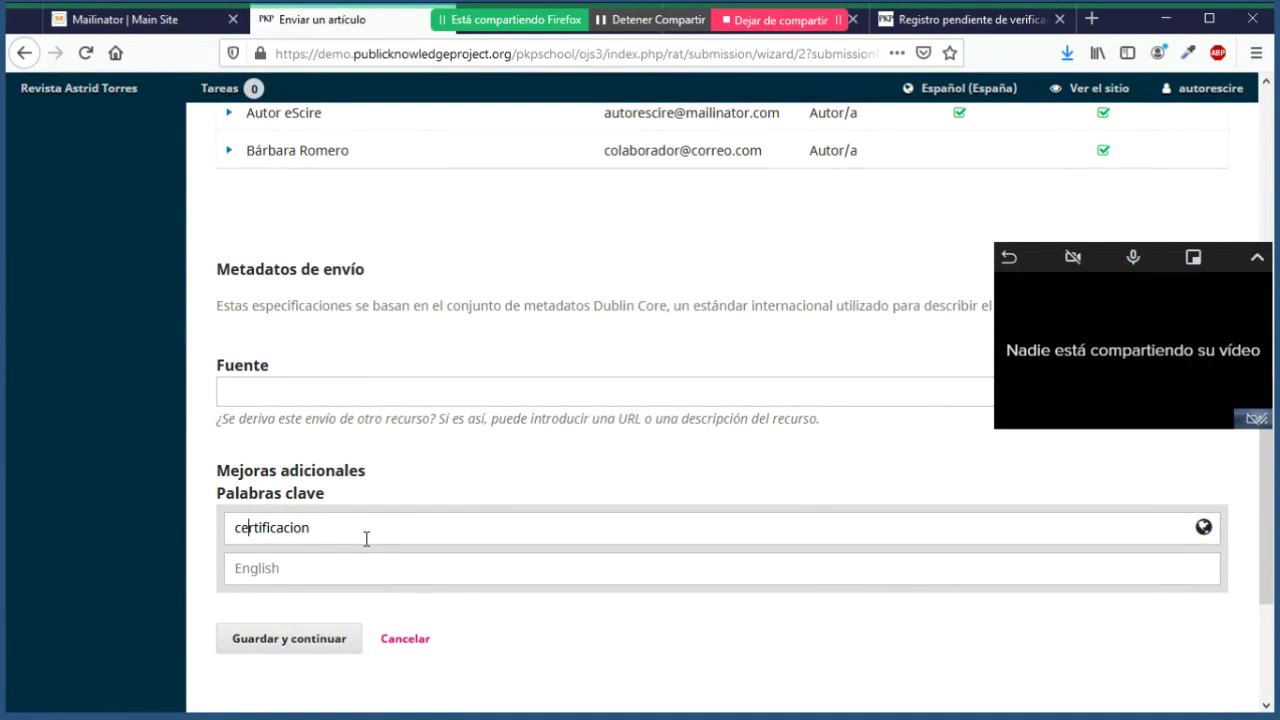
key(End)
key(Left)
key(BackSpace)
text(ó)
key(End)
key(Return)
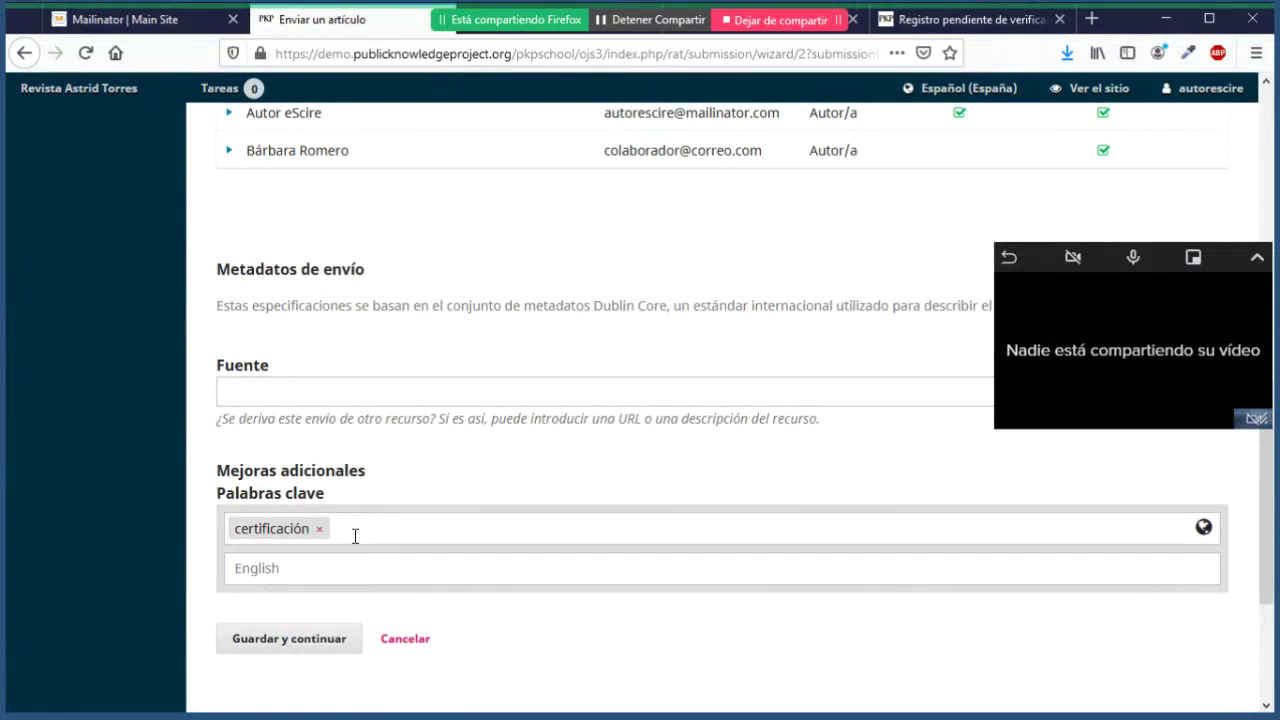
Step: Add 'artículo prueba' as the second keyword tag
text(artículo prueba)
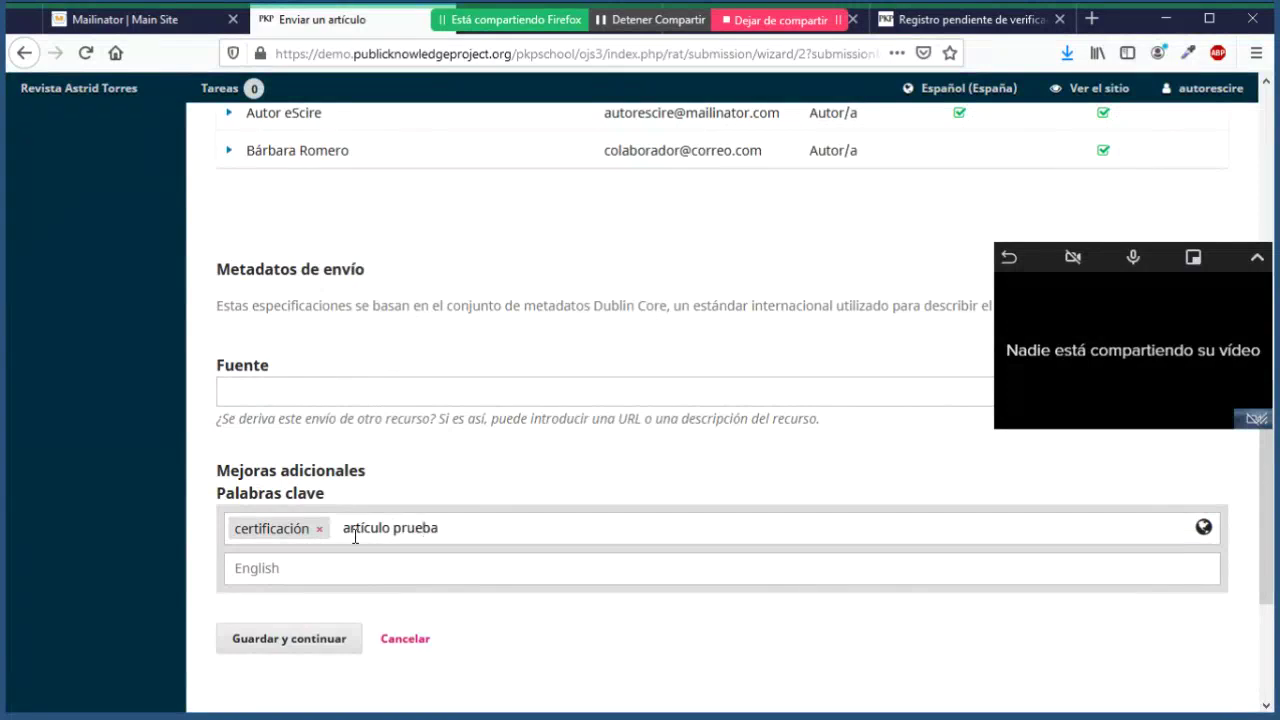
key(Return)
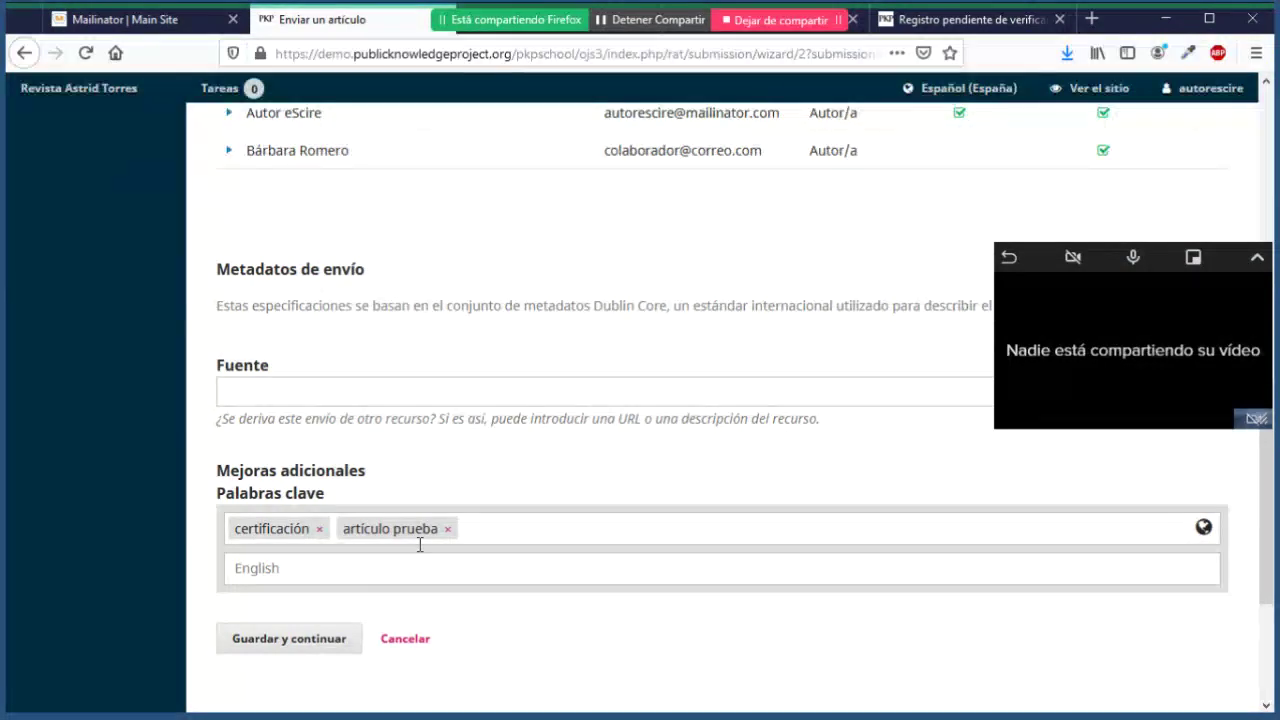
click(435, 473)
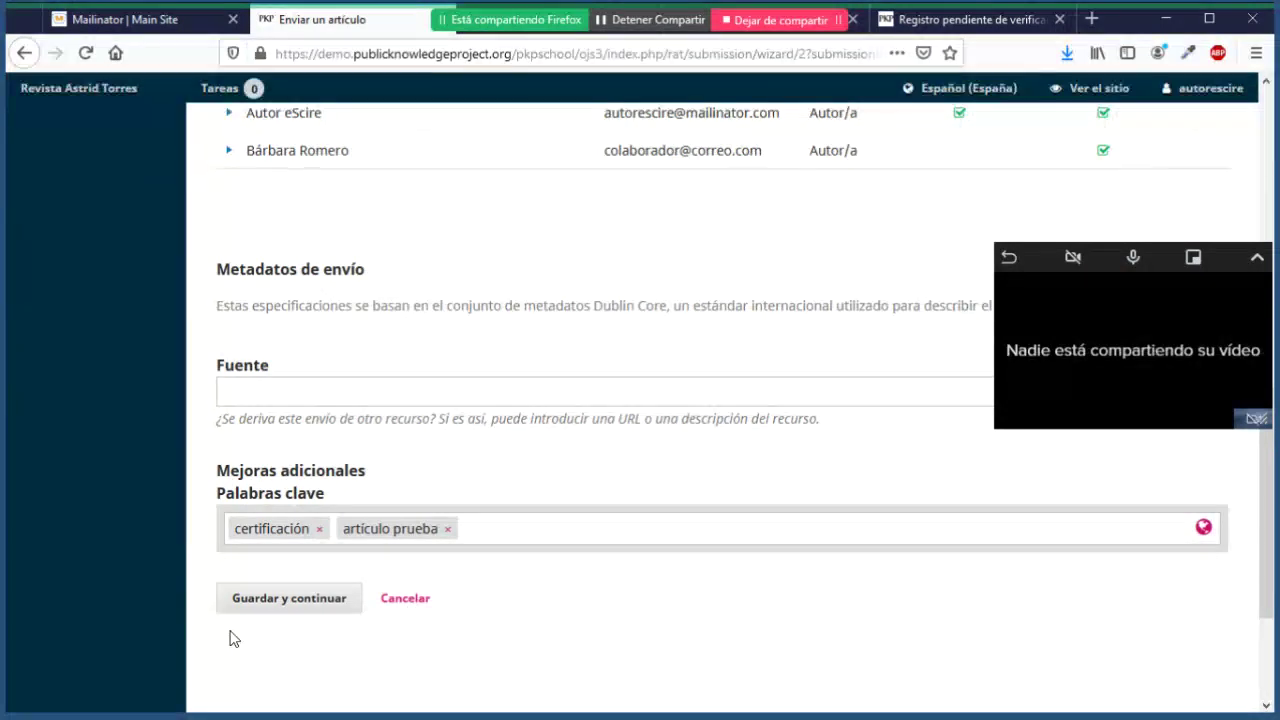
Step: Save the metadata and revisit the metadata and file upload steps
click(285, 602)
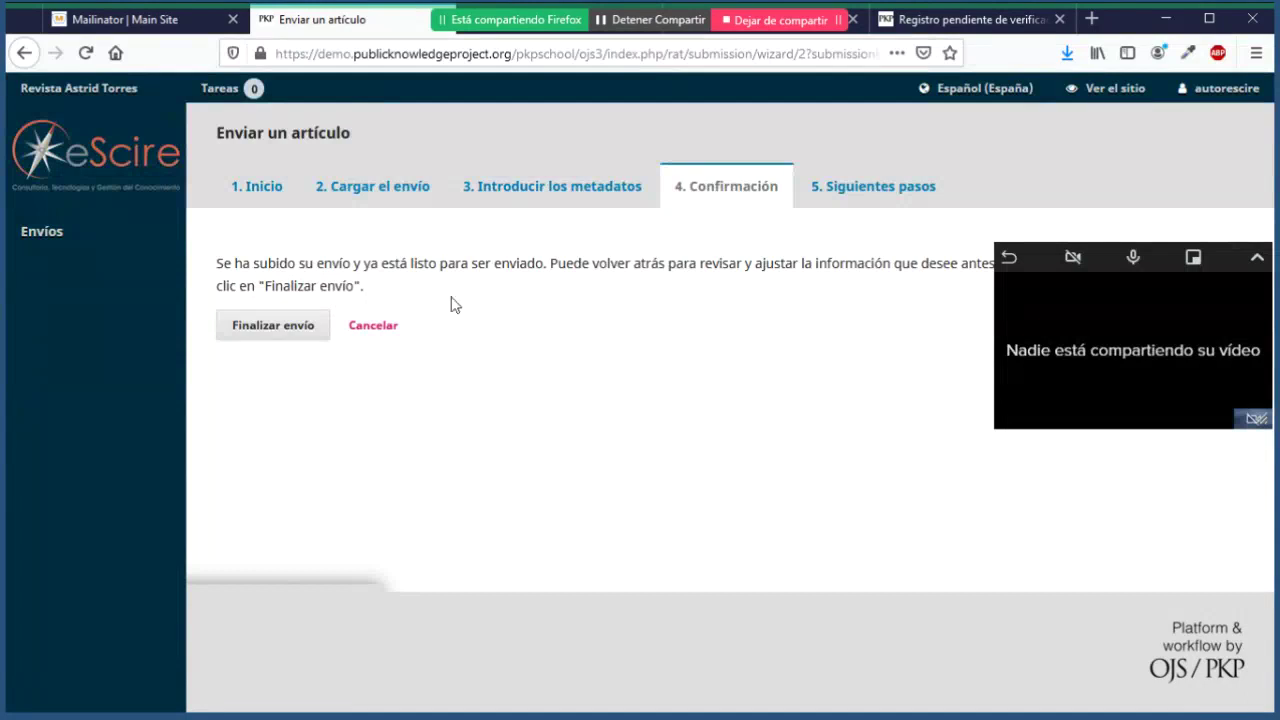
click(515, 192)
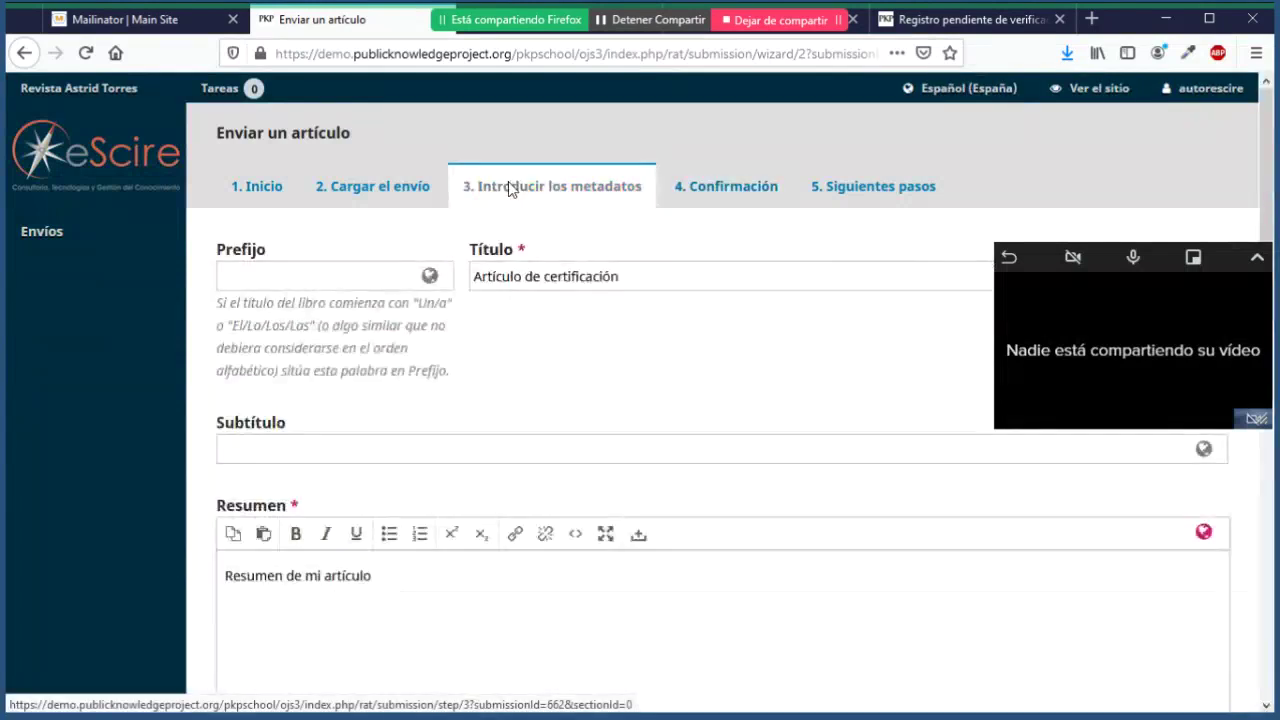
click(410, 191)
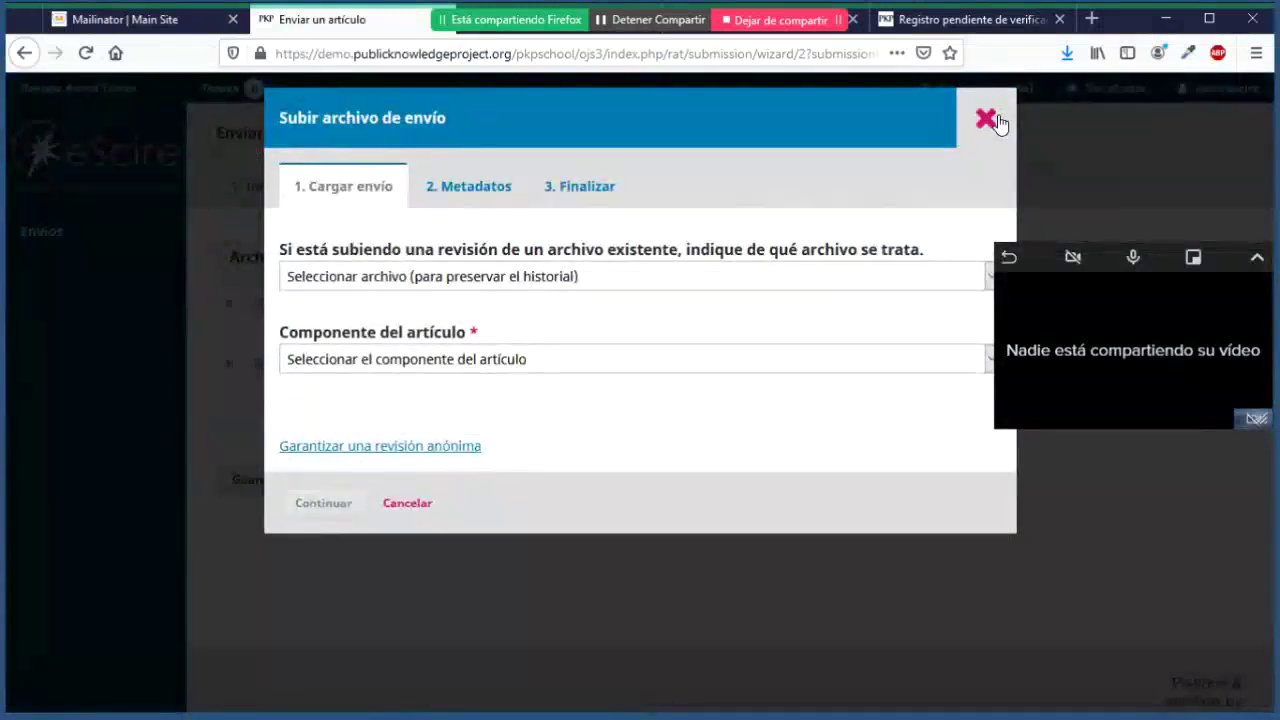
click(986, 120)
Step: Finish the submission and confirm sending the article to the journal
click(743, 194)
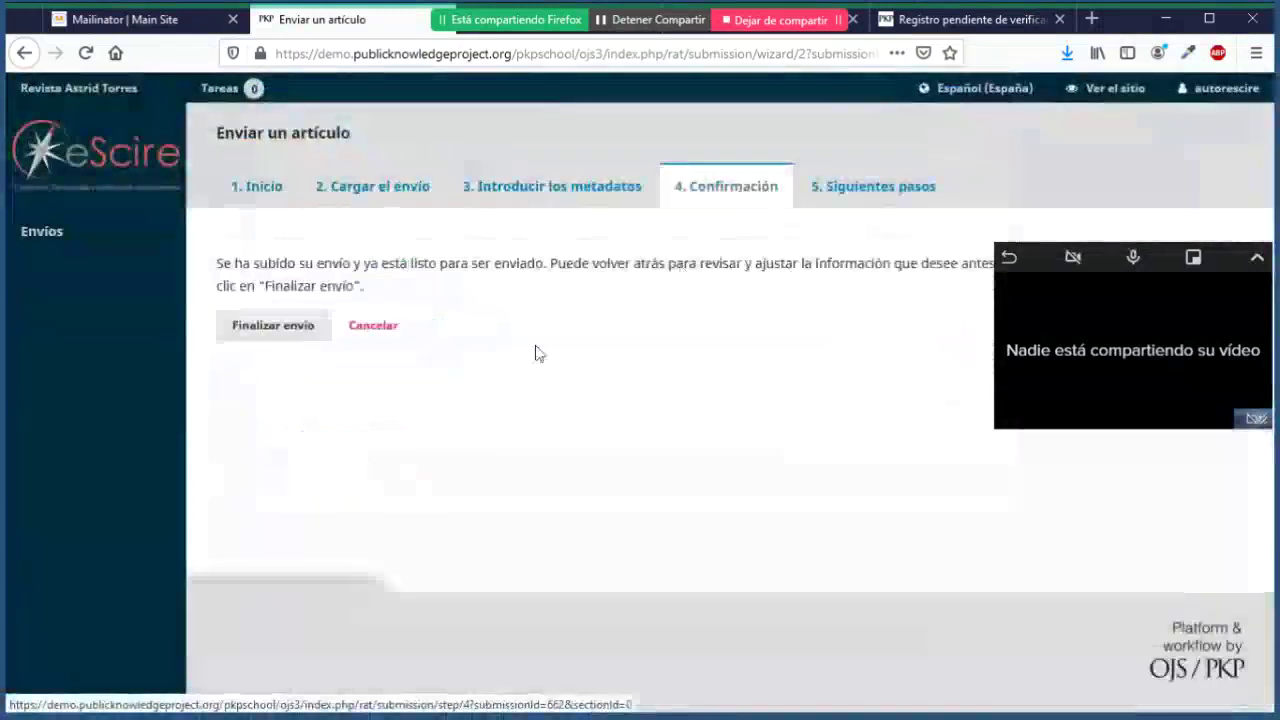
click(298, 336)
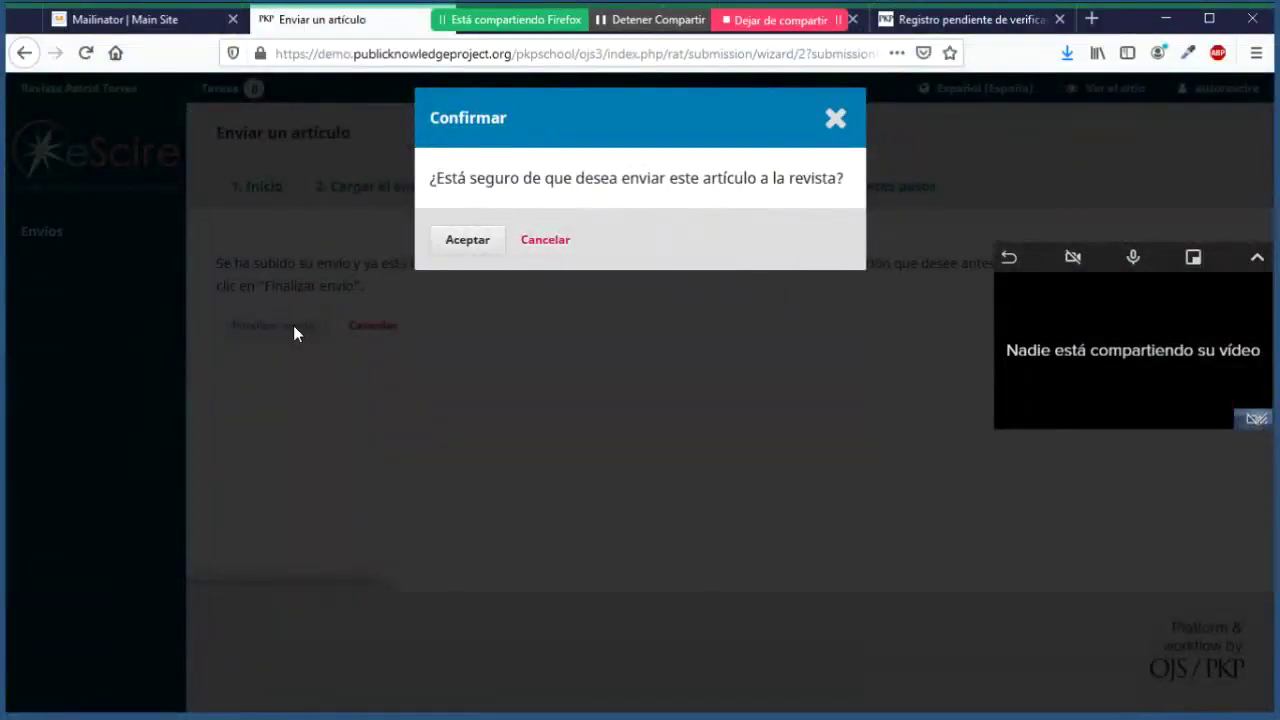
click(463, 244)
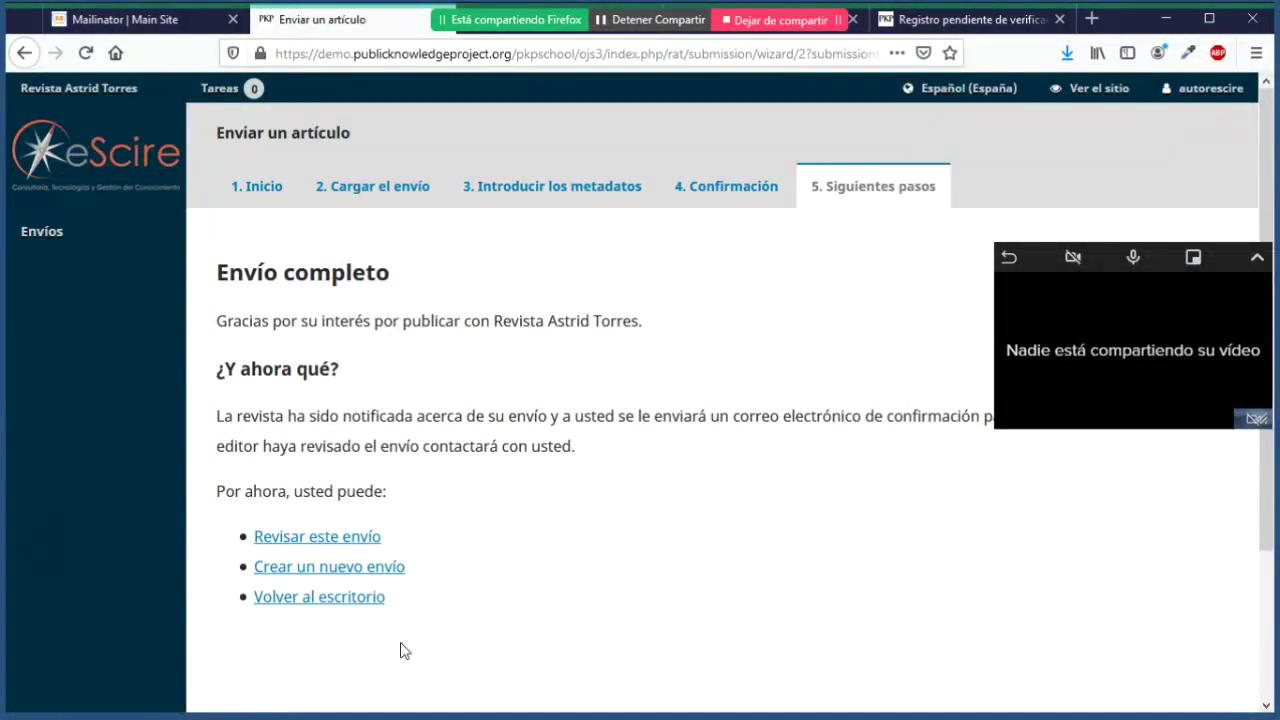
Step: Check 'Artículo de certificación' in Mi lista and Archivos, then move to the PKP School lesson
click(343, 601)
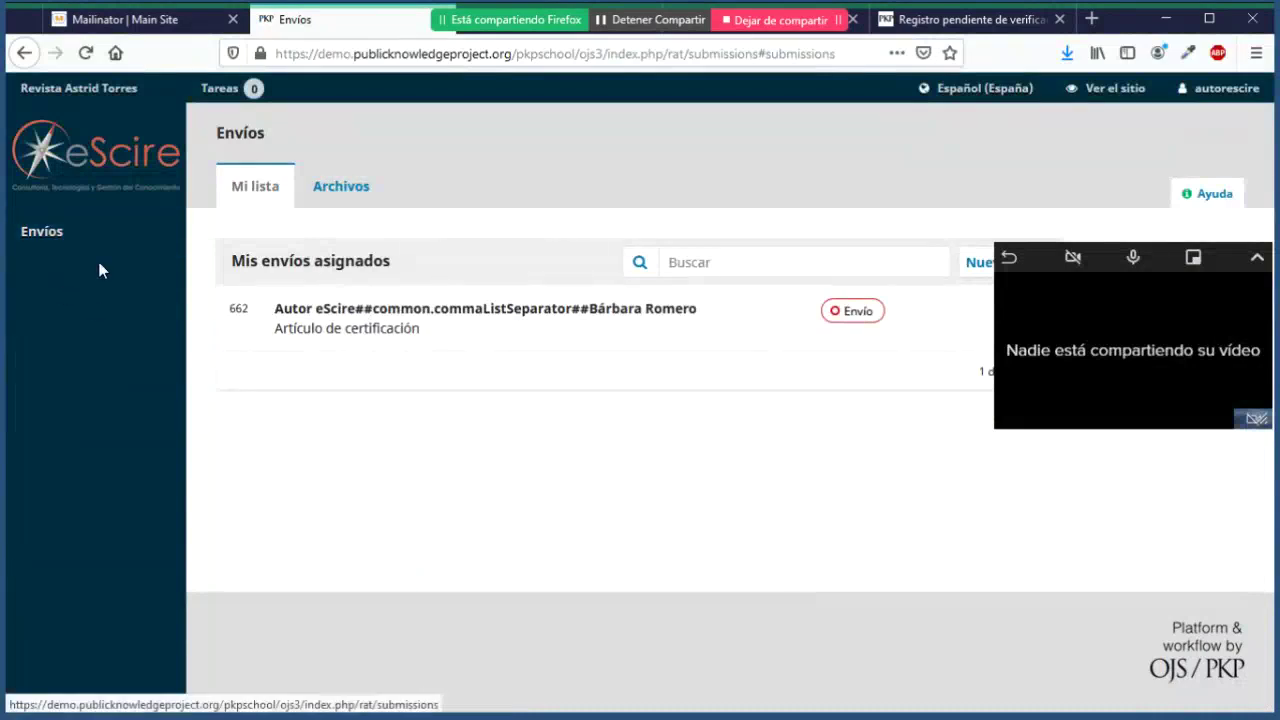
click(34, 257)
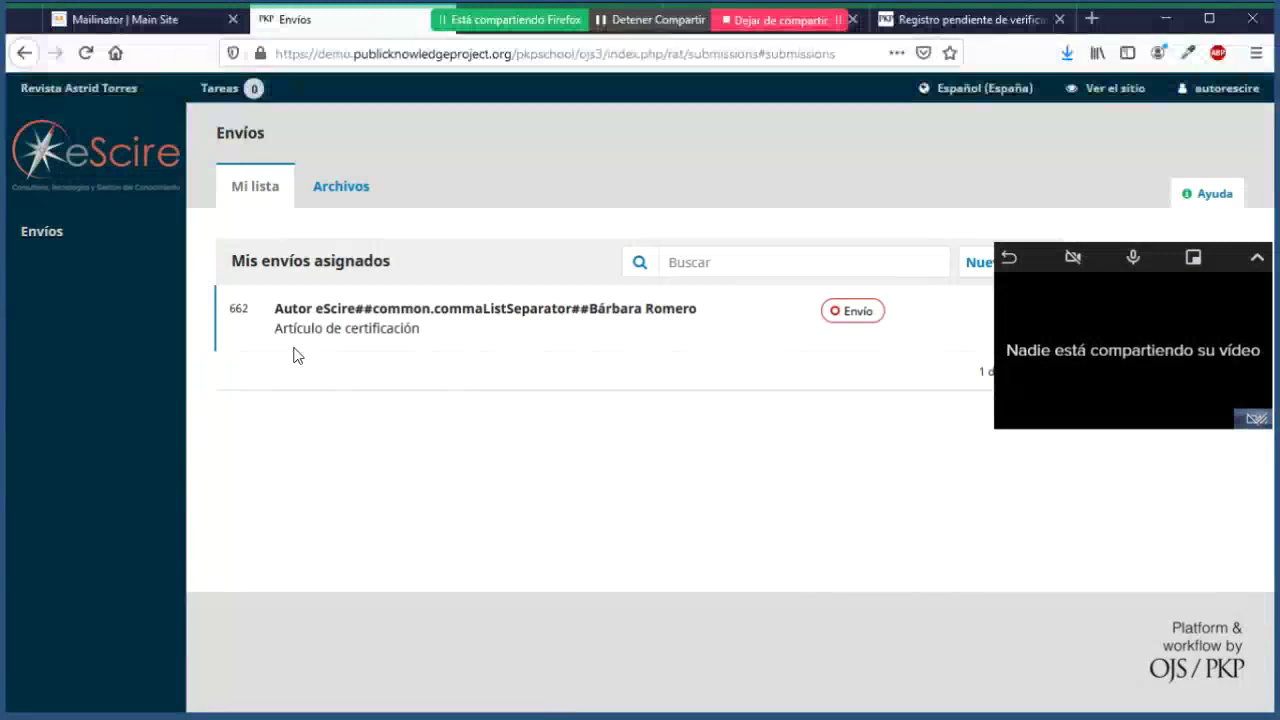
click(338, 196)
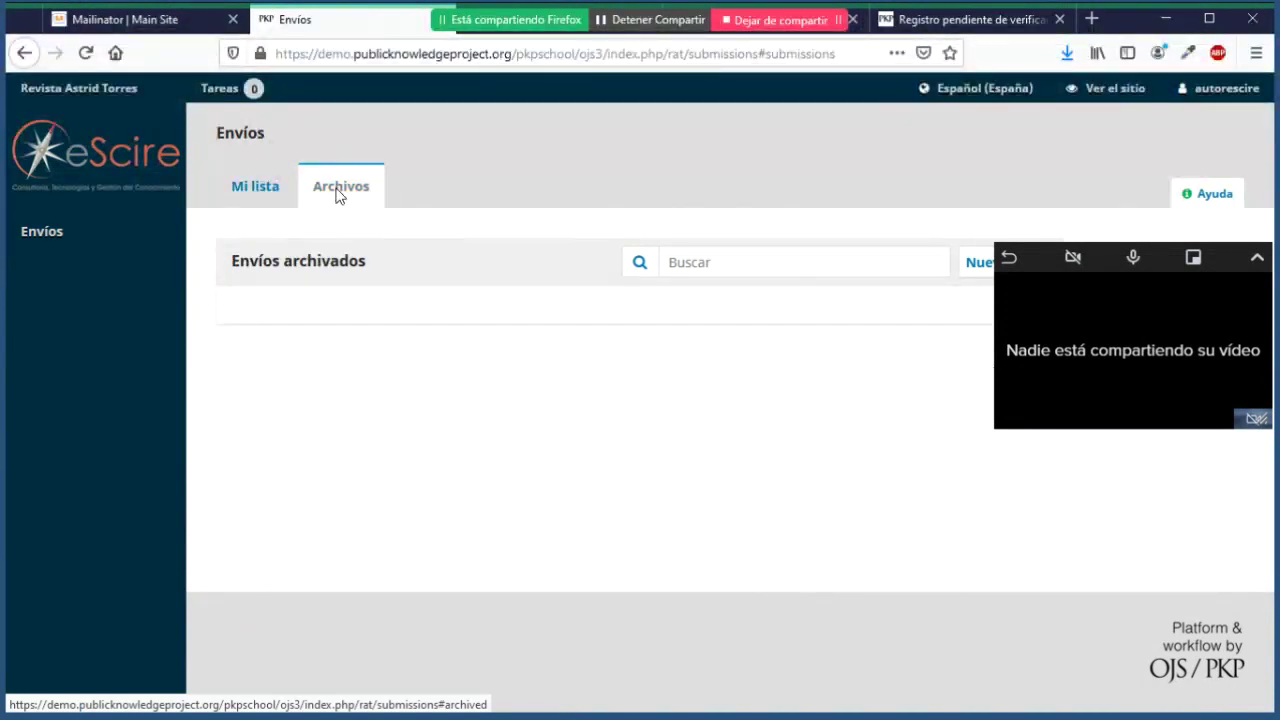
click(268, 188)
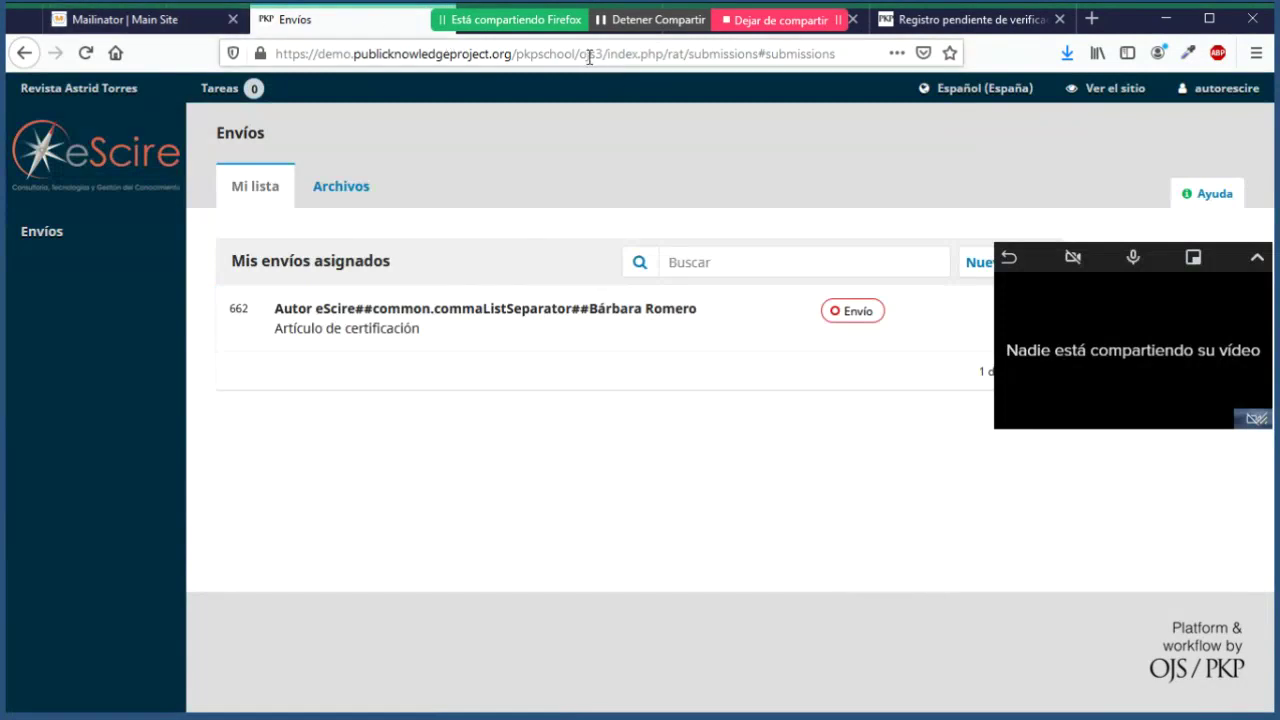
click(571, 30)
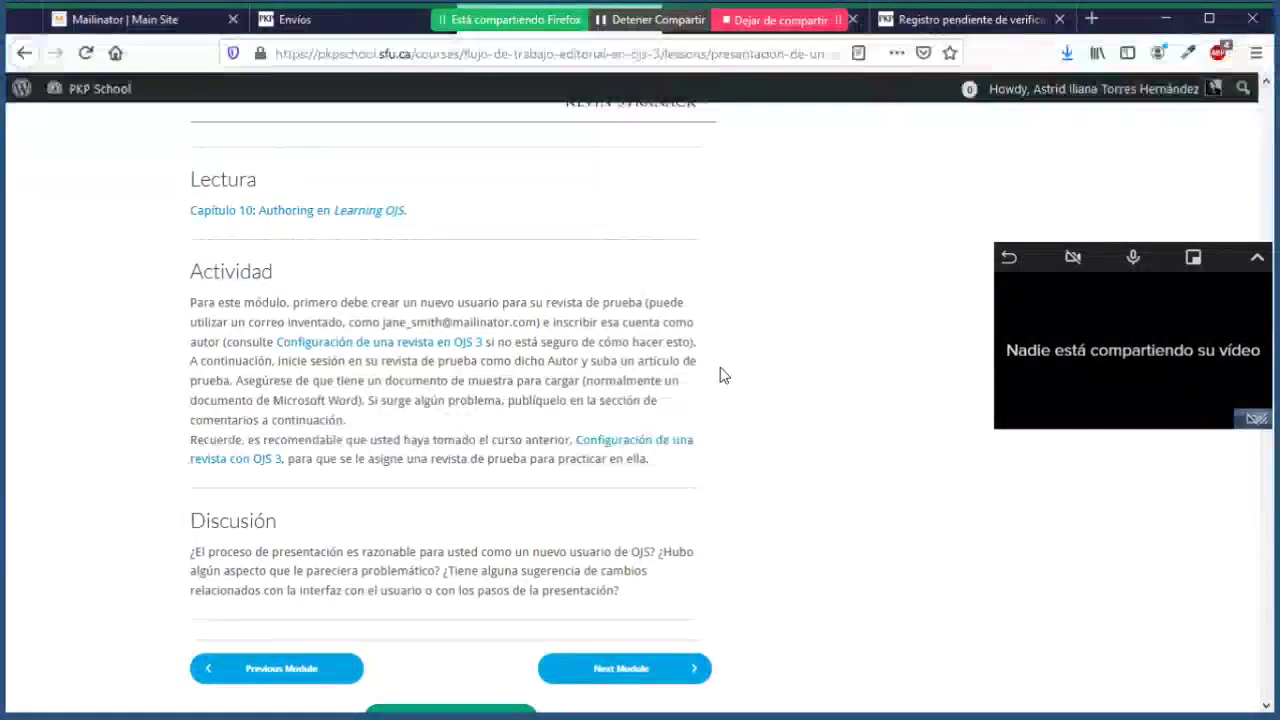
scroll(724, 374, down, 2)
scroll(724, 374, up, 4)
scroll(724, 374, up, 2)
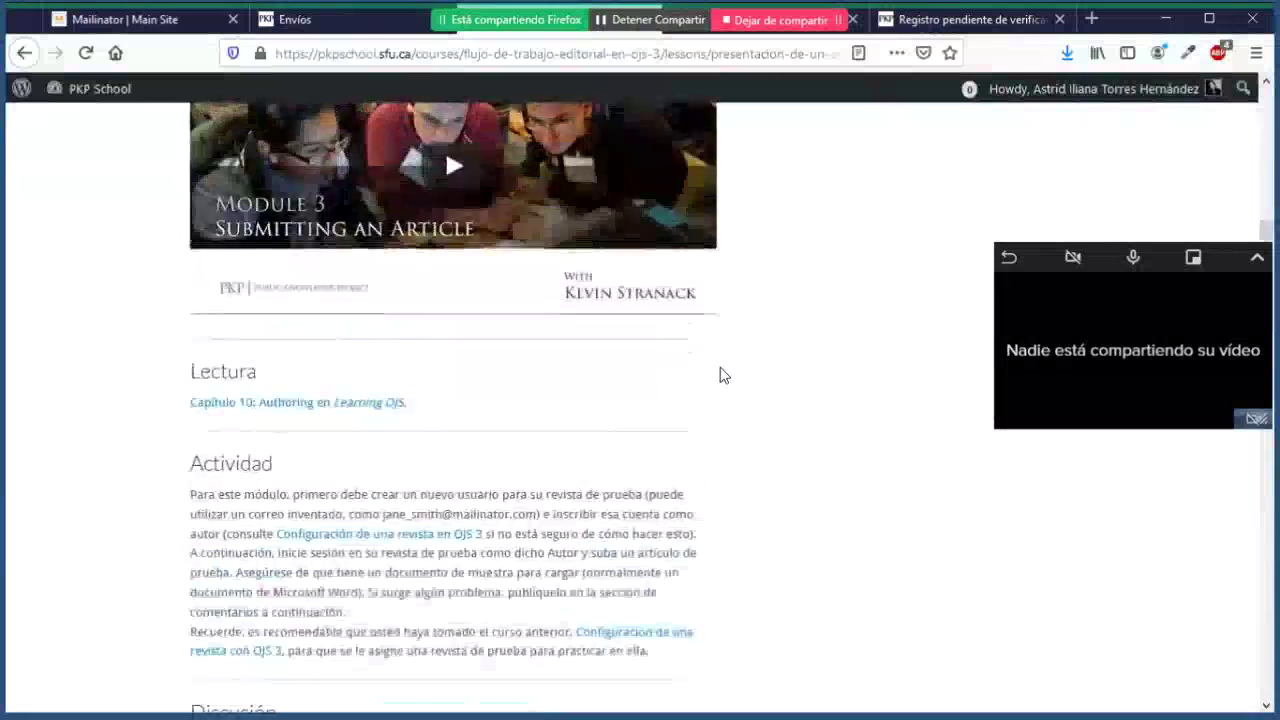
scroll(724, 374, up, 8)
scroll(724, 374, up, 3)
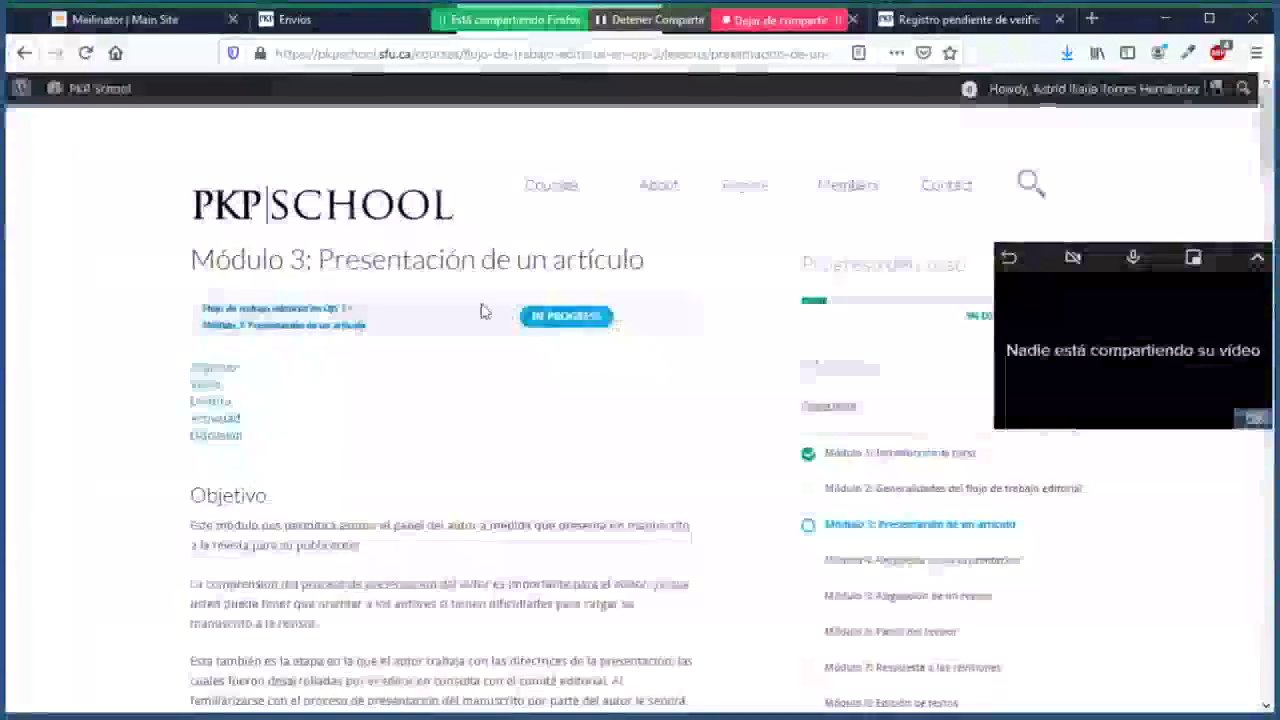
scroll(672, 438, down, 3)
scroll(672, 438, down, 5)
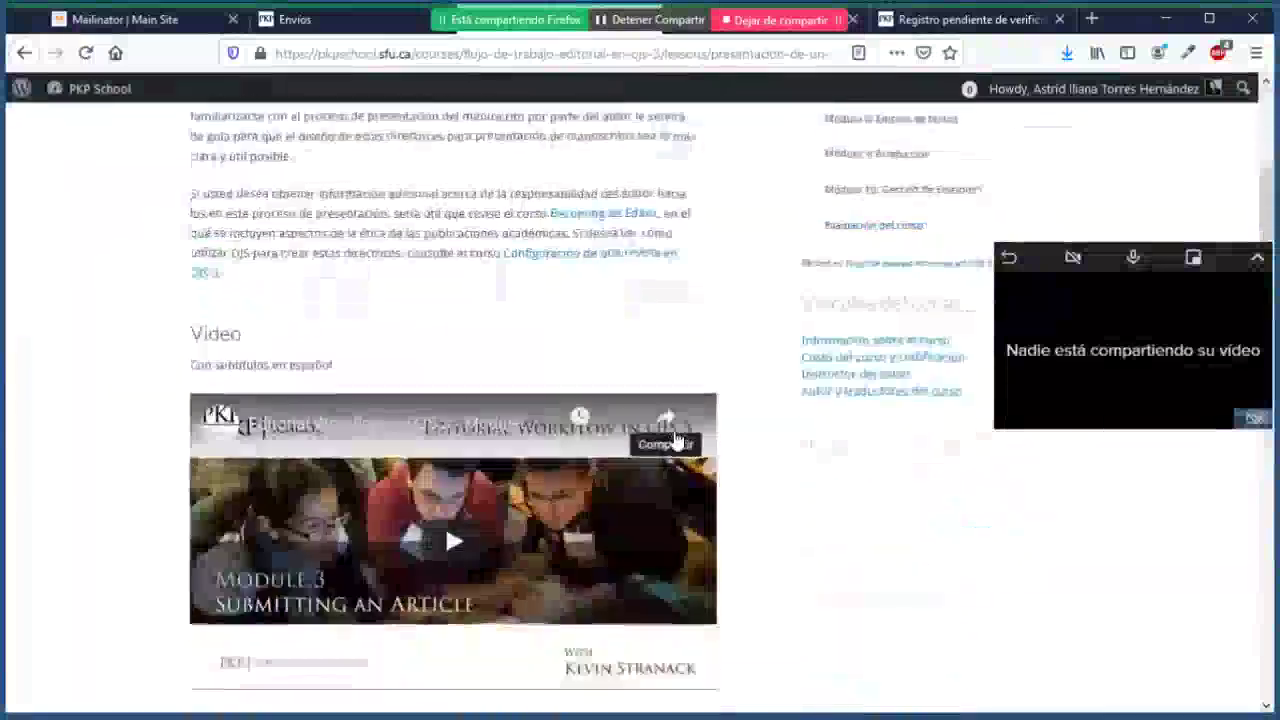
scroll(672, 440, down, 2)
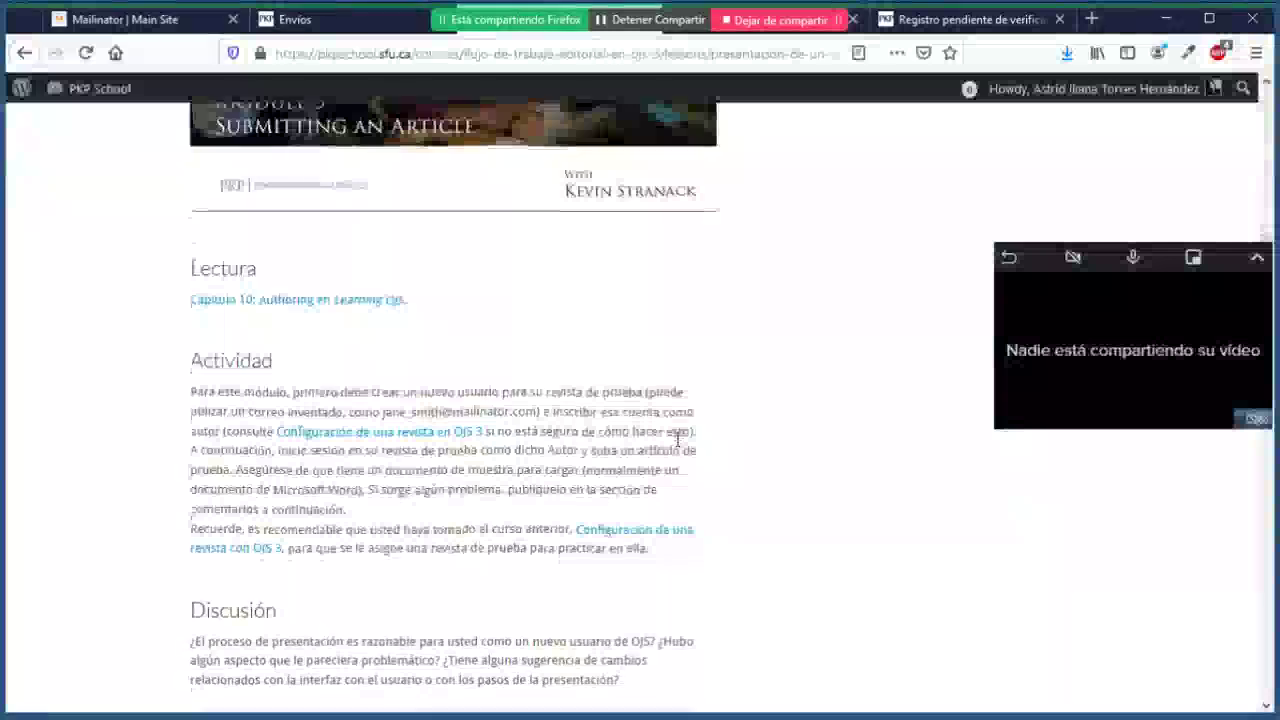
scroll(677, 438, down, 2)
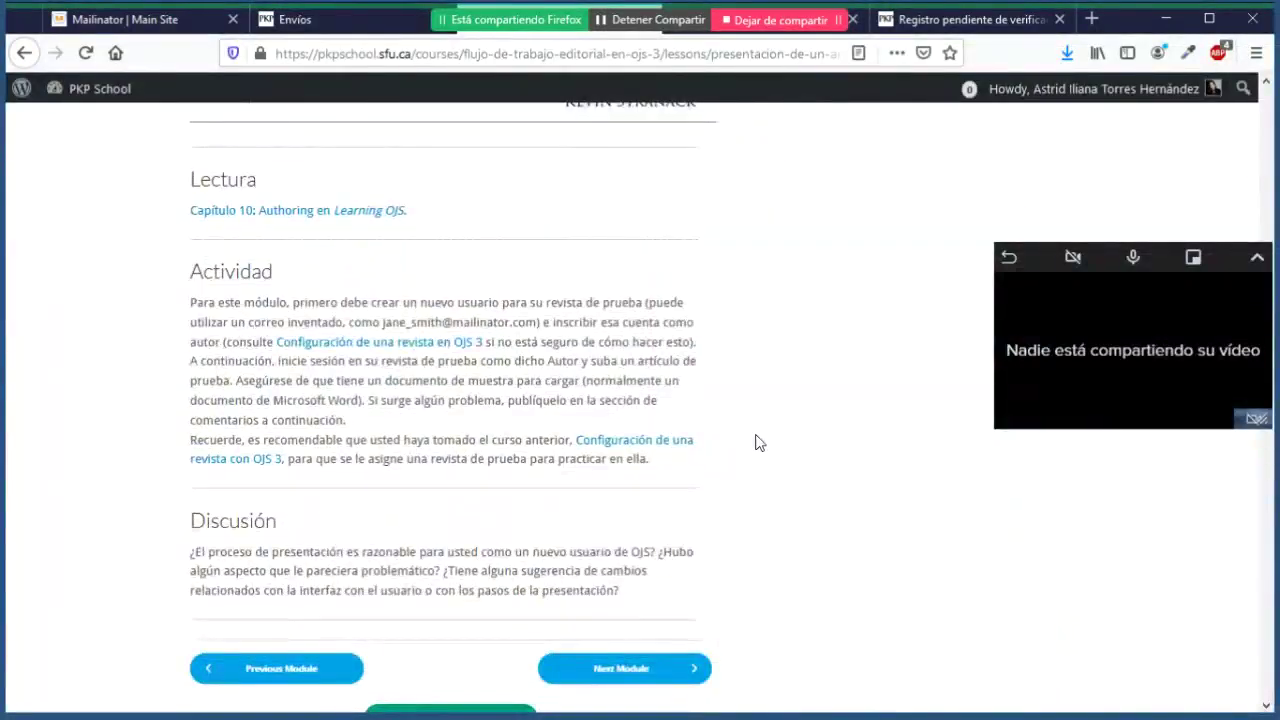
scroll(758, 443, down, 6)
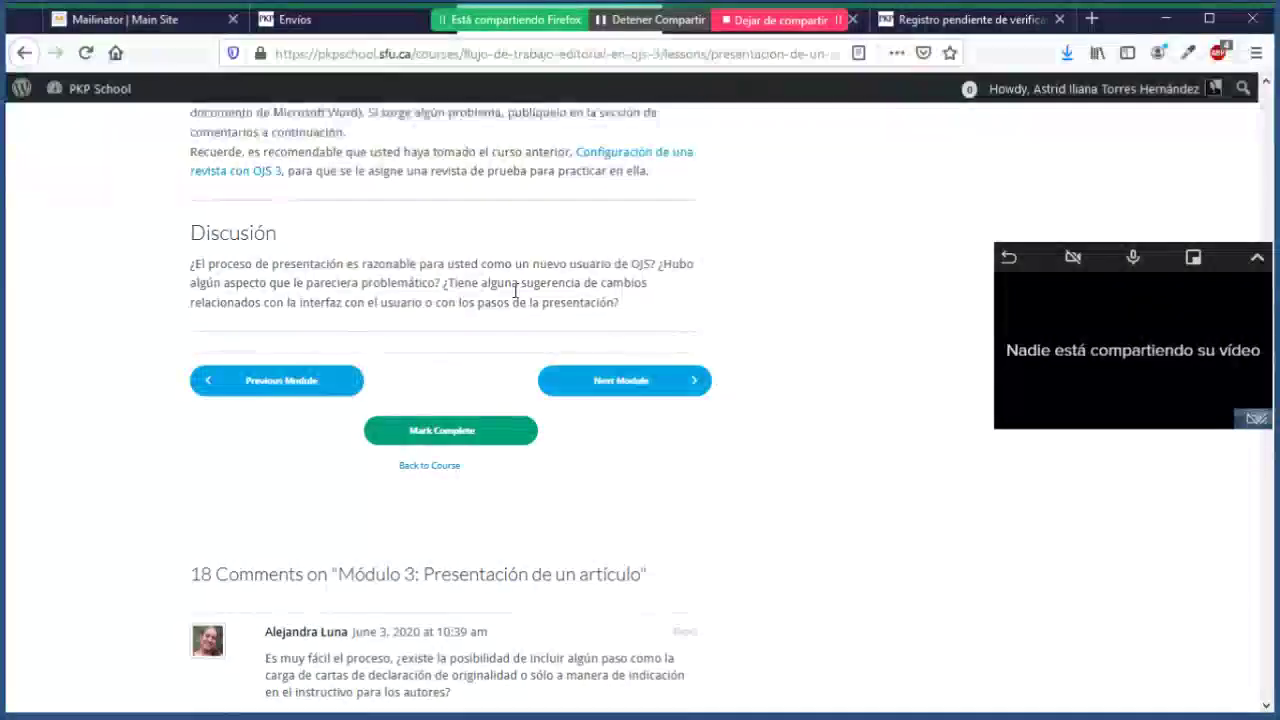
Step: Begin a new comment in the Módulo 3 comment box below the 18 existing comments
drag(542, 312, 743, 314)
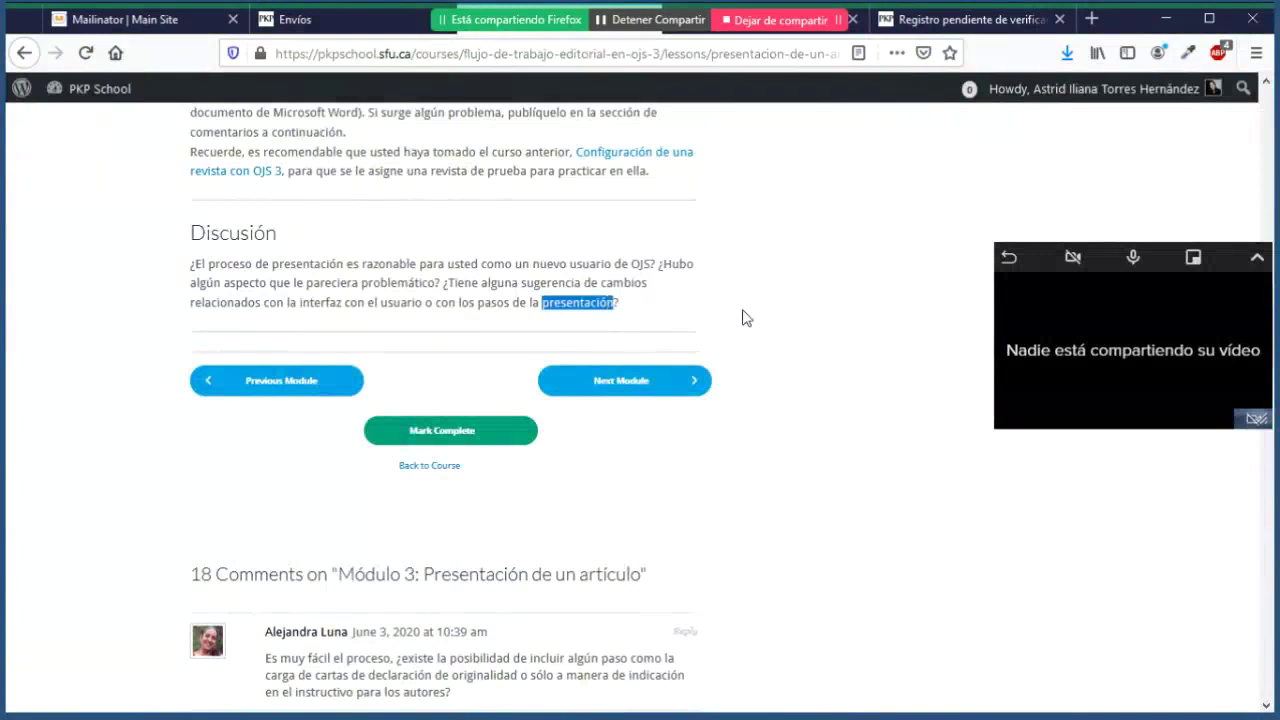
click(840, 330)
scroll(840, 330, down, 10)
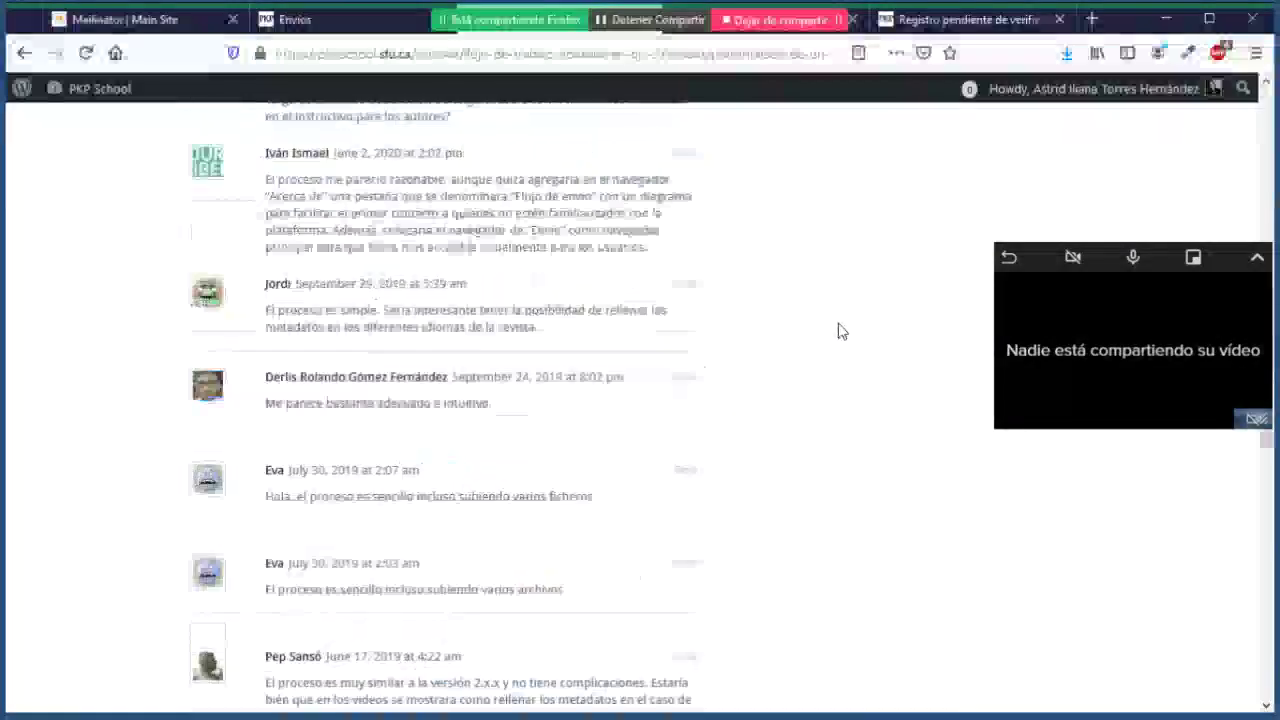
scroll(840, 330, down, 15)
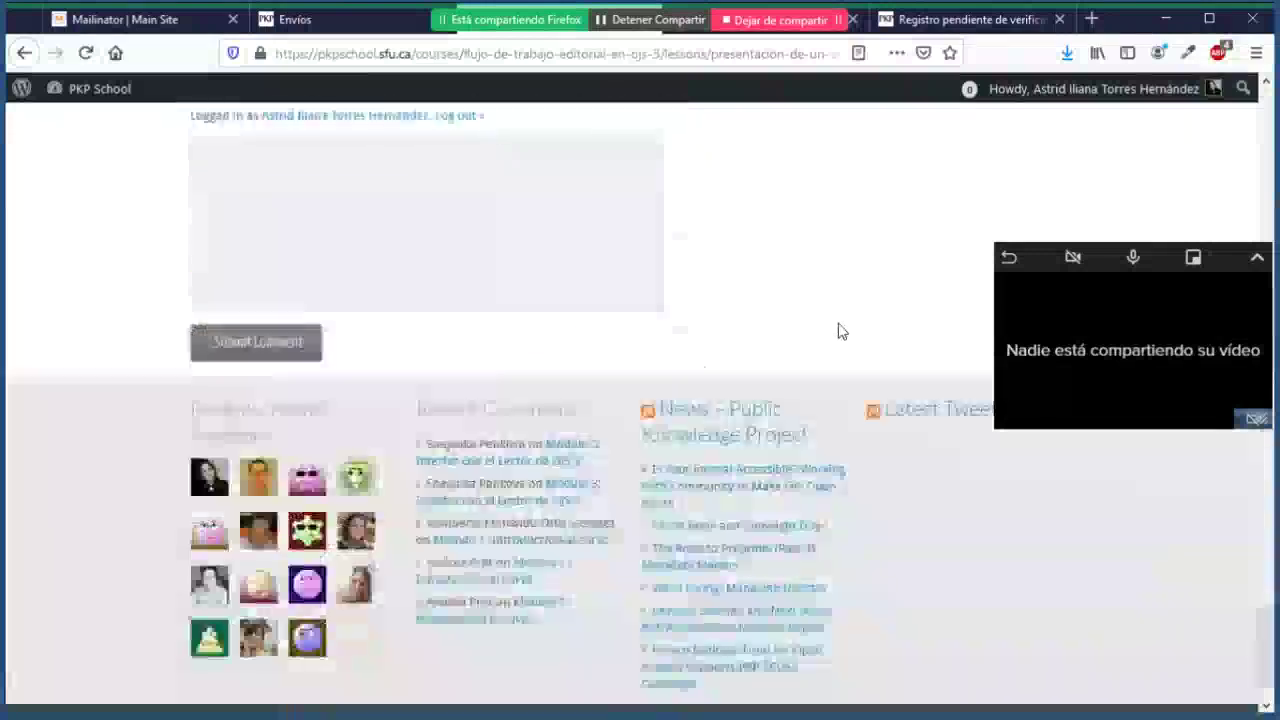
scroll(840, 330, up, 5)
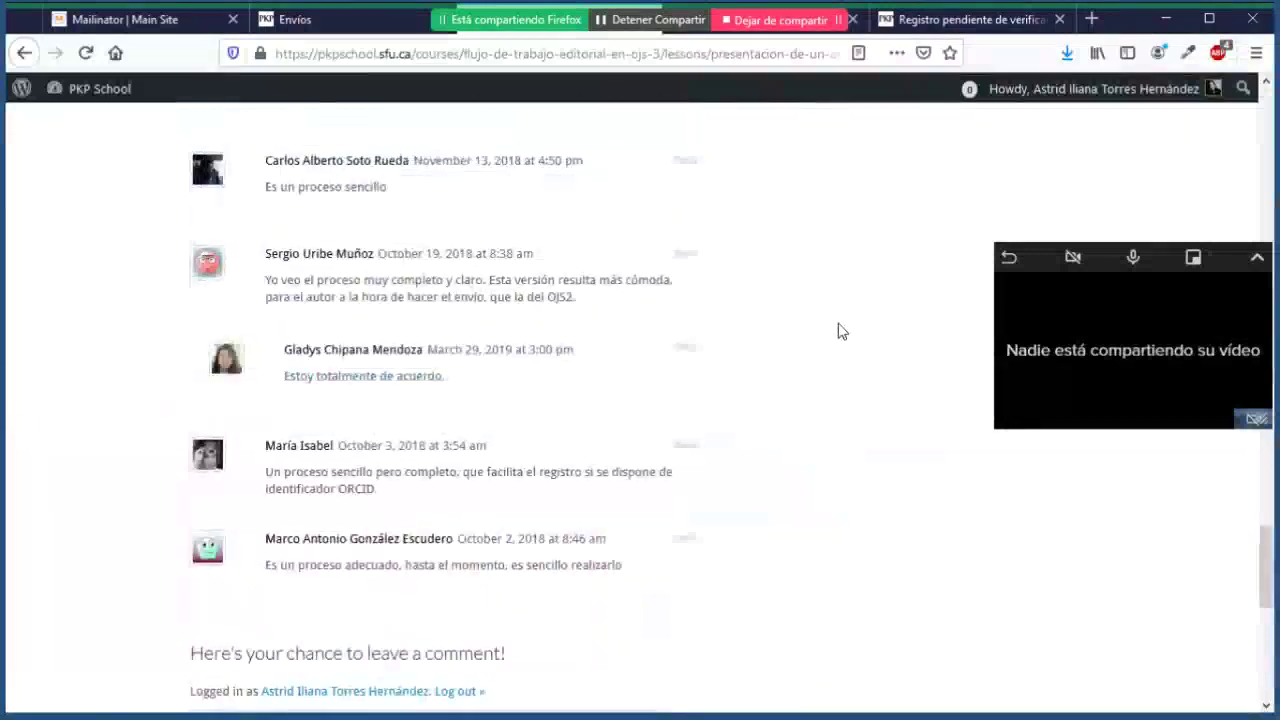
scroll(840, 330, down, 8)
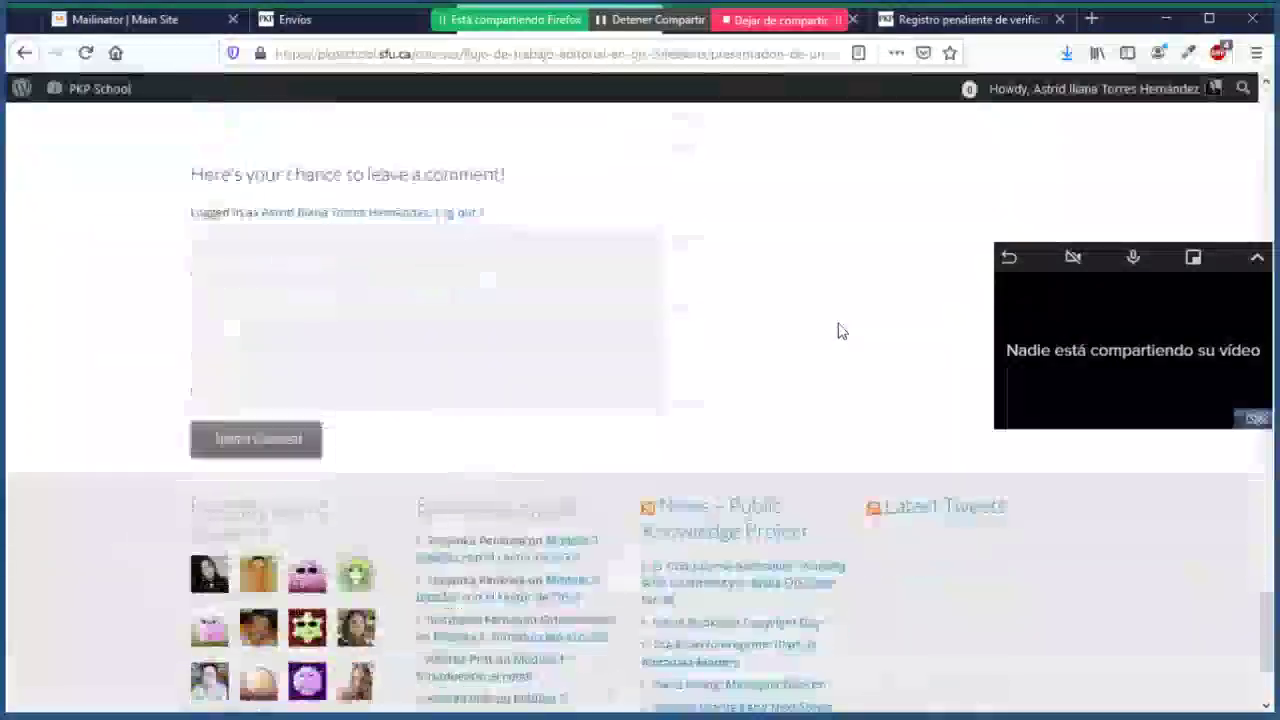
click(340, 297)
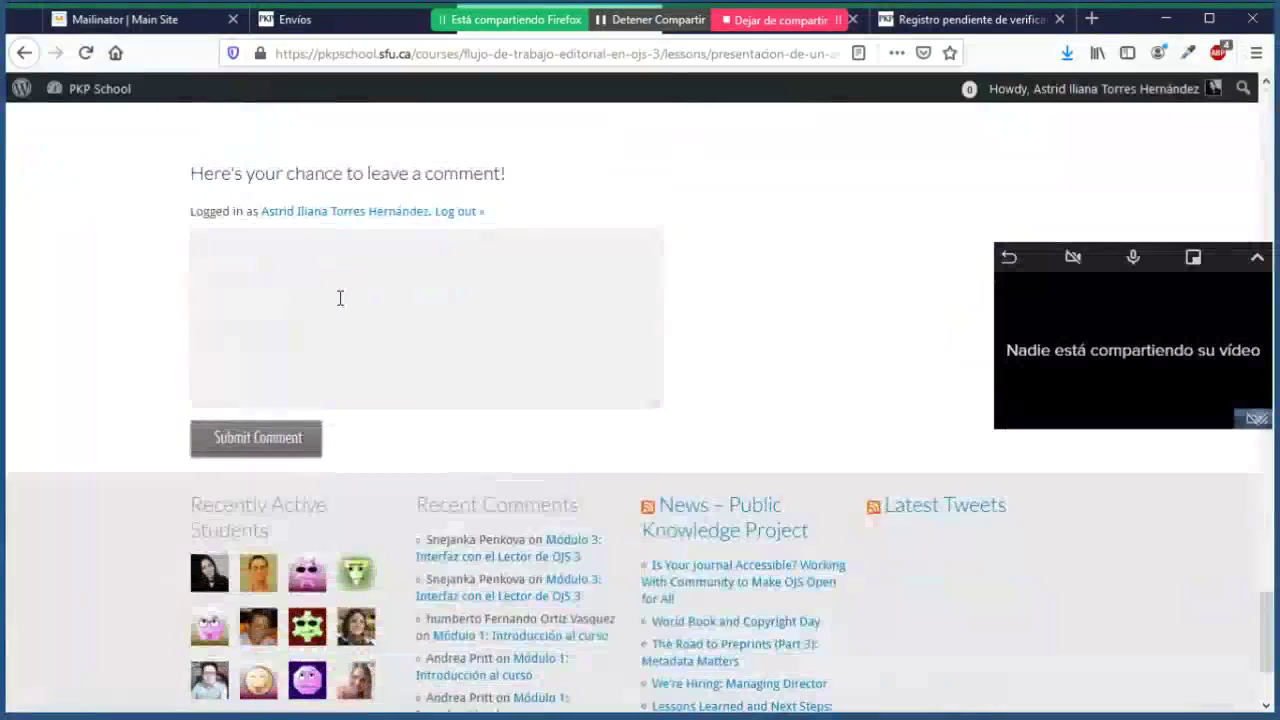